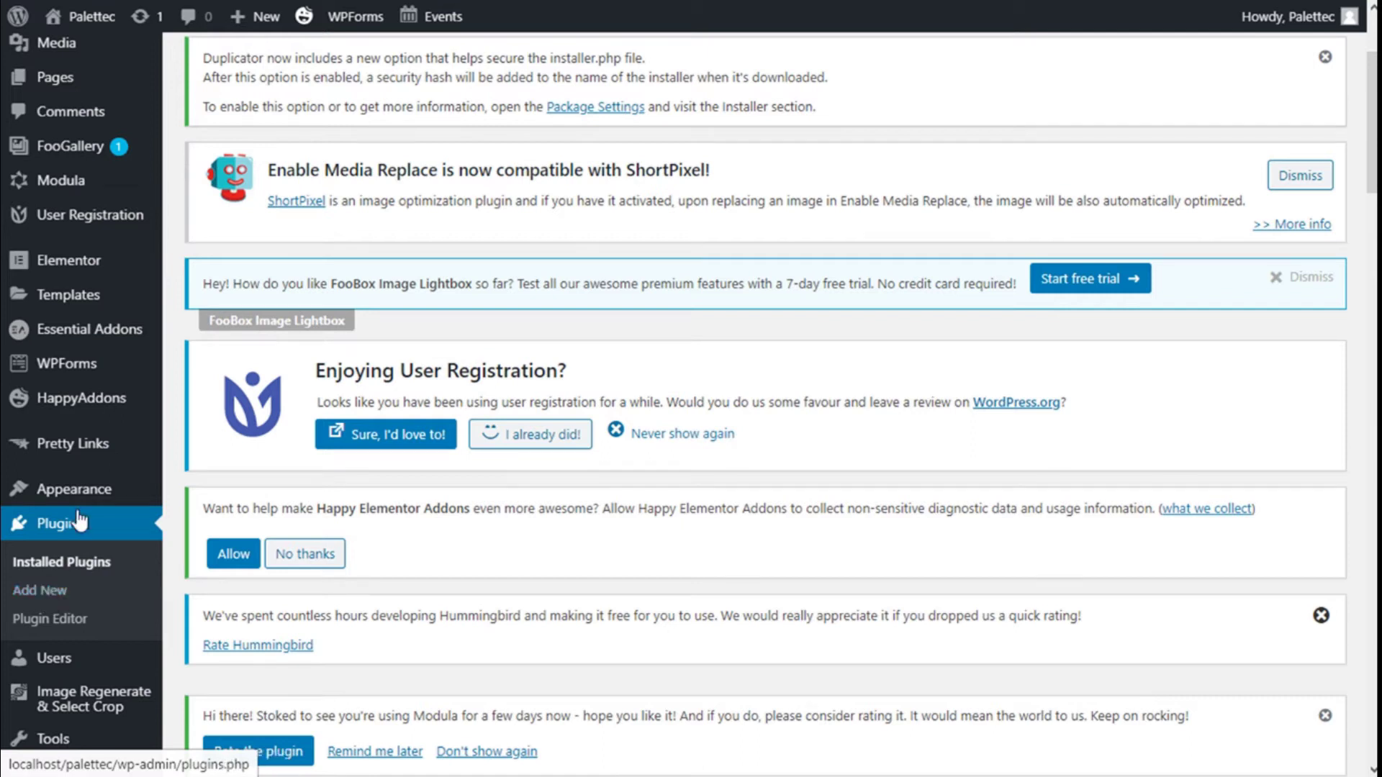
# - Search the plugin directory for "style kits" and install Style Kits – Advanced Theme Styles for Elementor
pyautogui.click(58, 592)
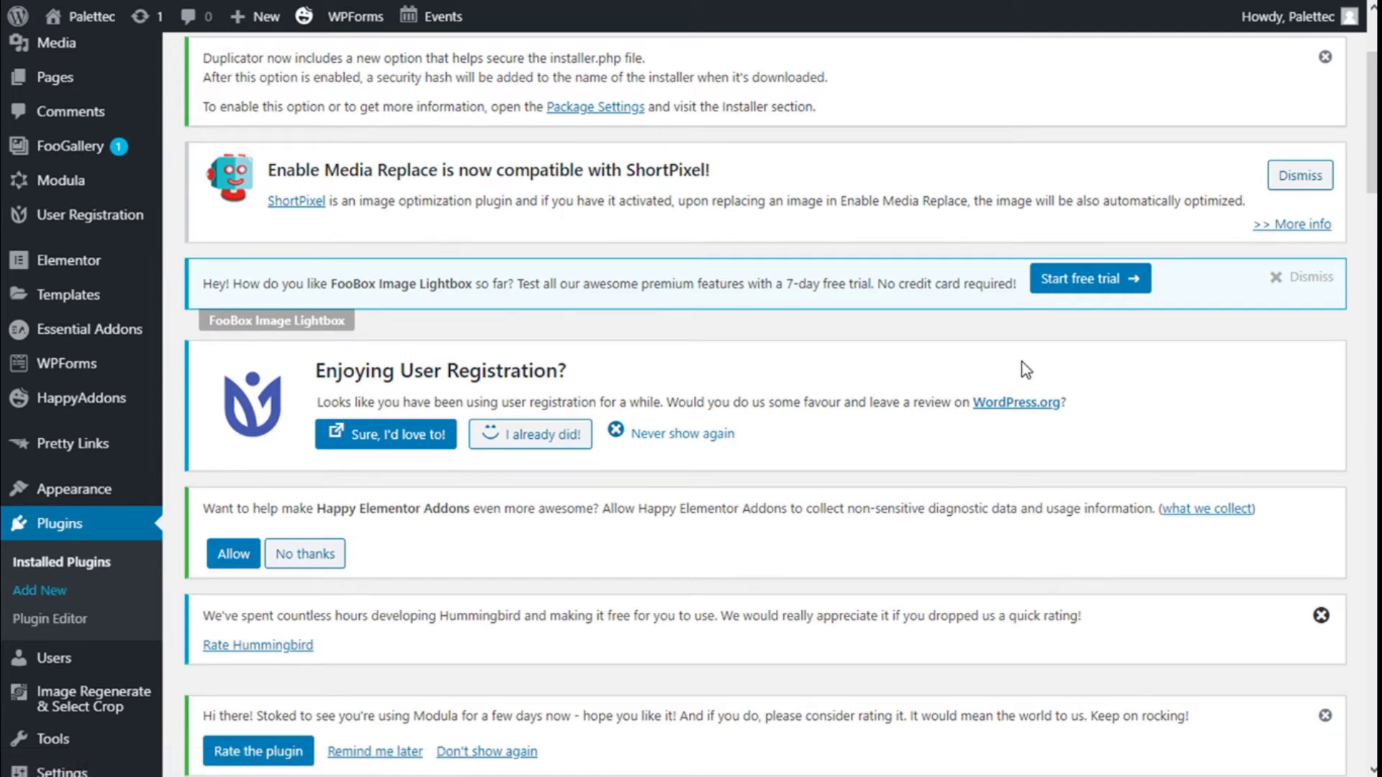
pyautogui.scroll(-5, 1000, 241)
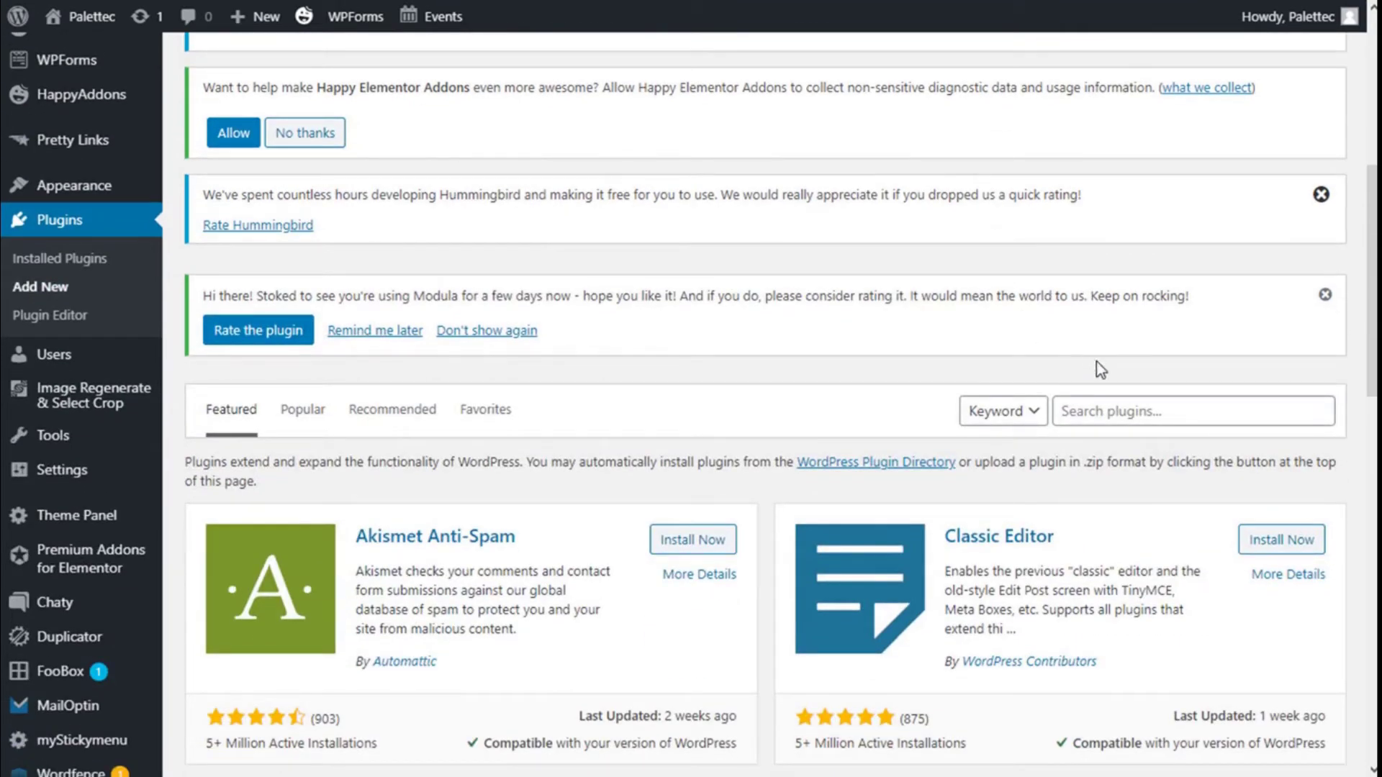
pyautogui.click(1112, 411)
pyautogui.write('s')
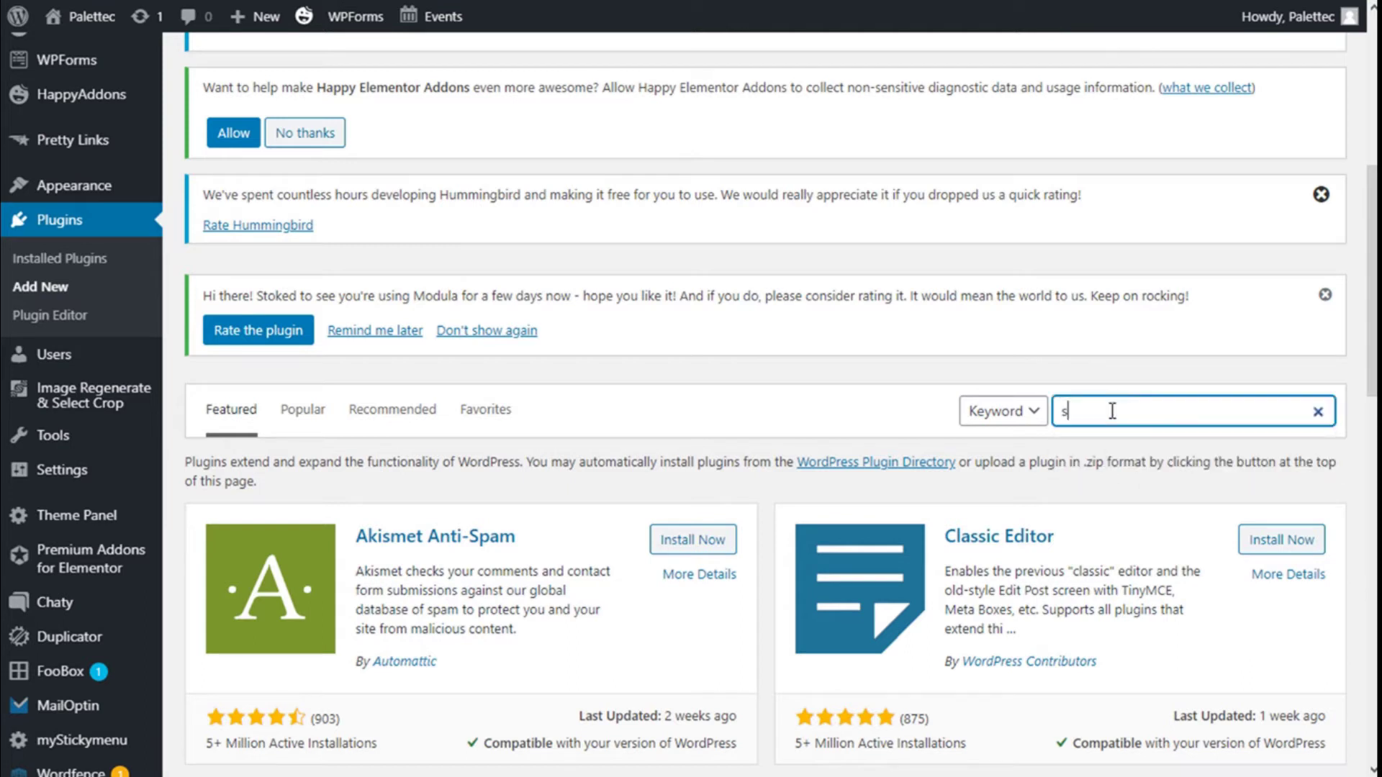
pyautogui.press('BackSpace')
pyautogui.write('style kits')
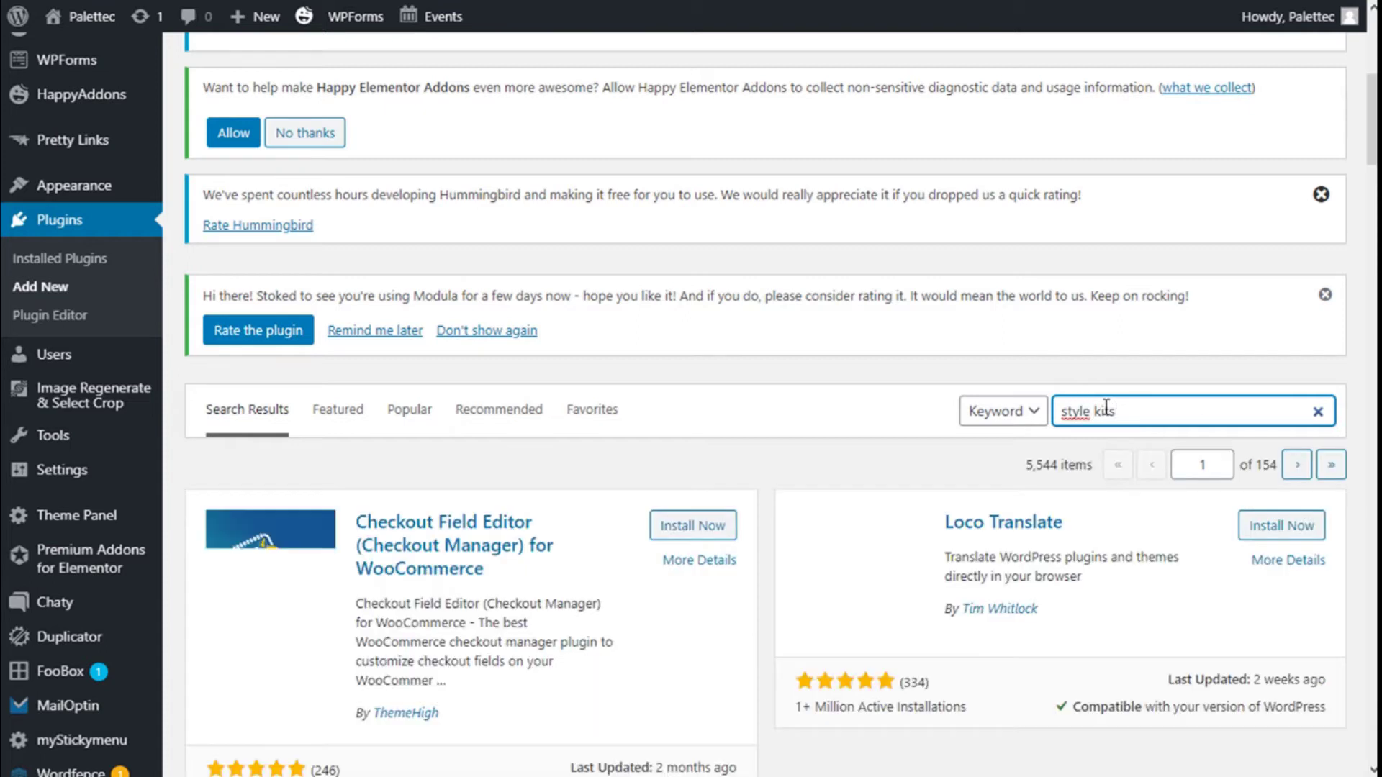
pyautogui.scroll(-3, 889, 290)
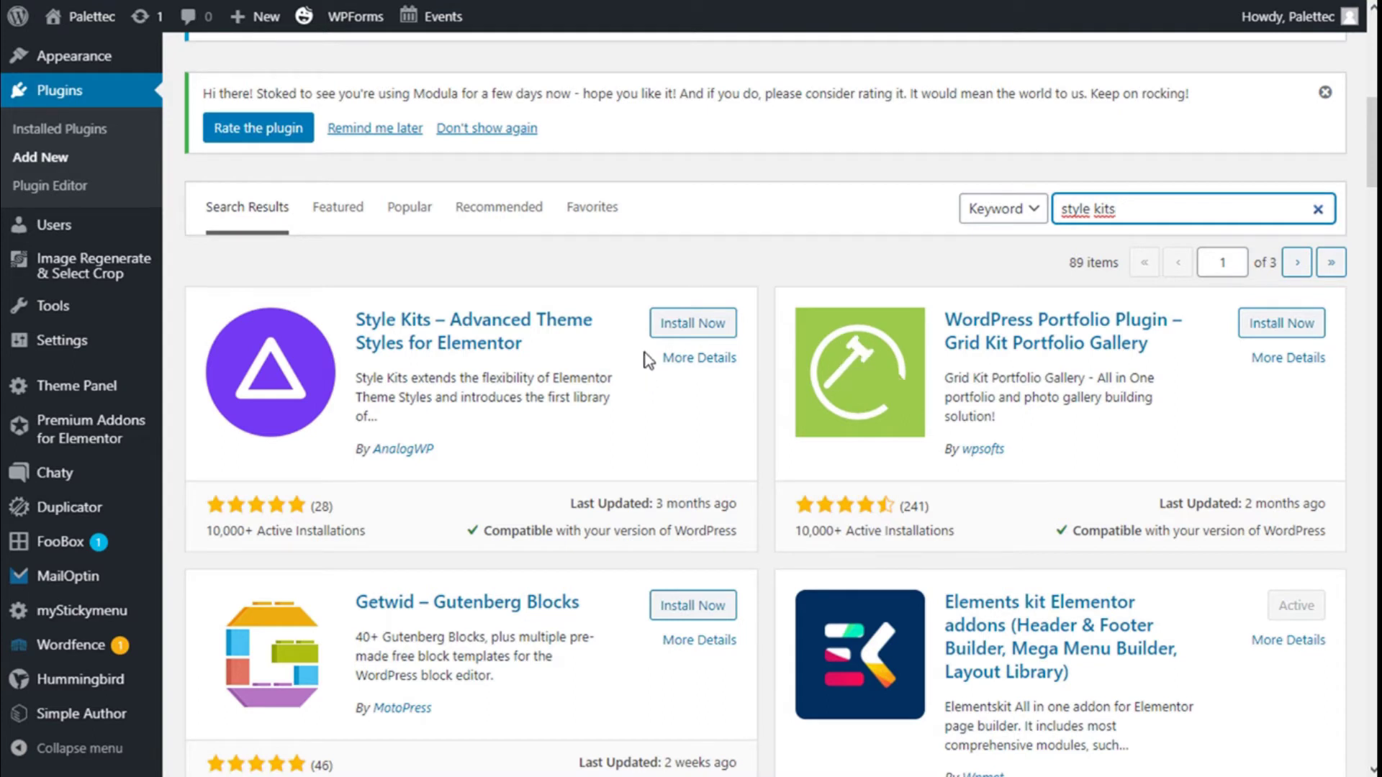
pyautogui.click(673, 323)
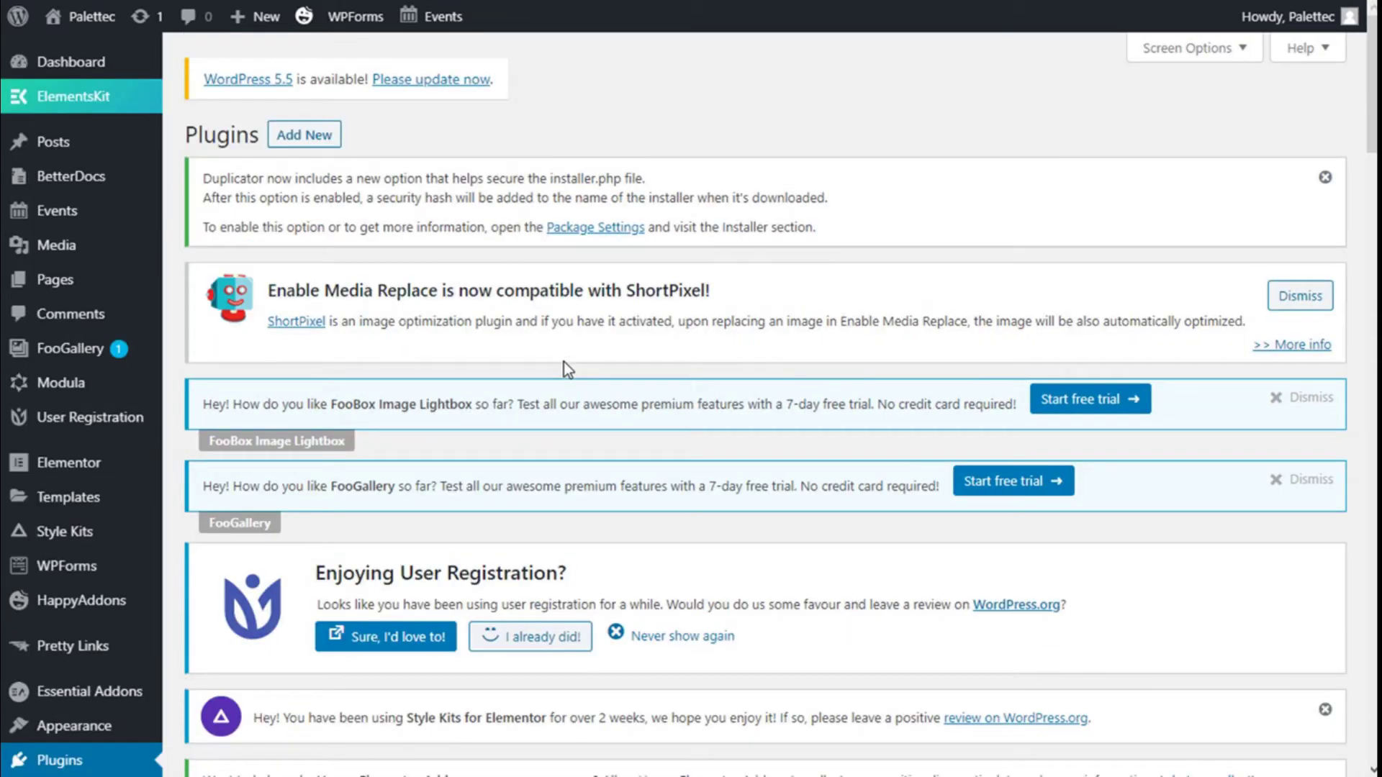
# - Open the Theme Style Test page from the list of all pages for editing with Elementor
pyautogui.moveTo(111, 287)
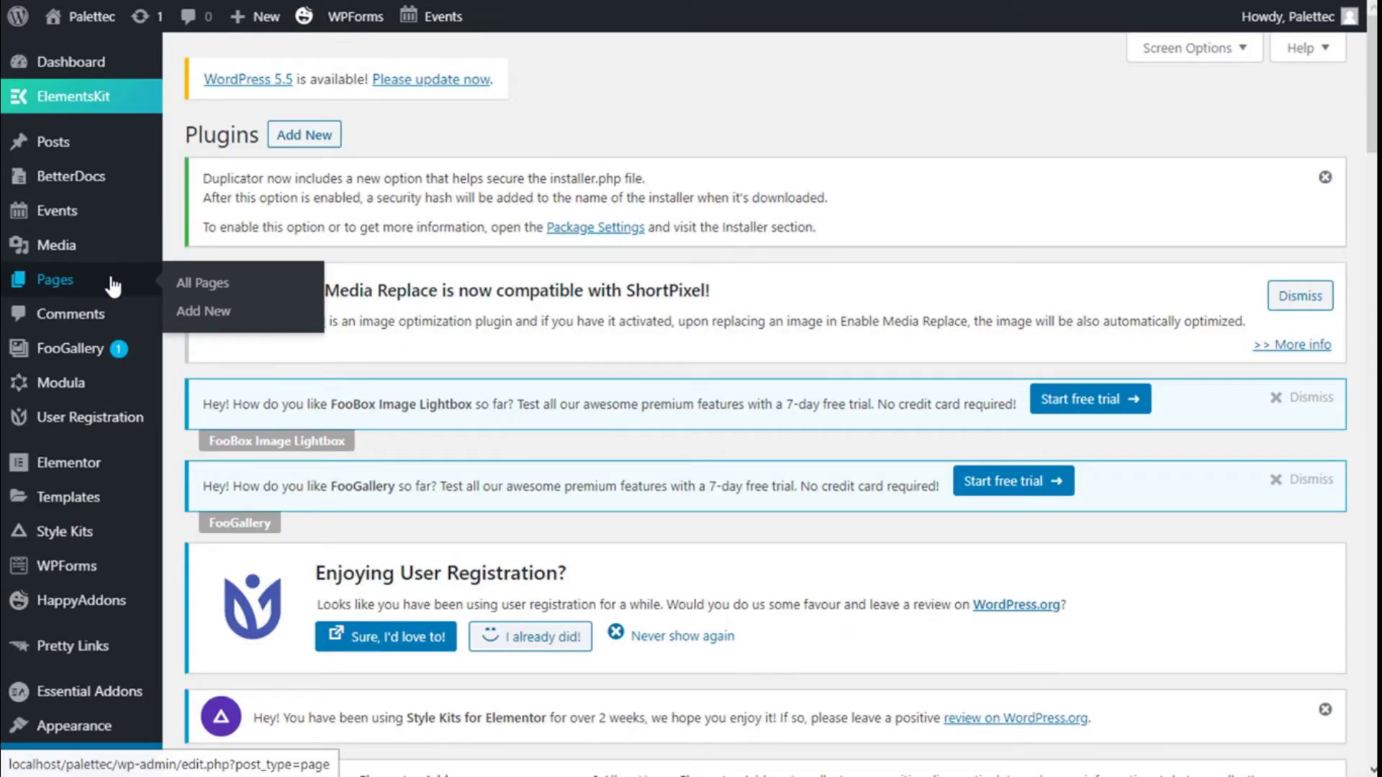
pyautogui.click(185, 283)
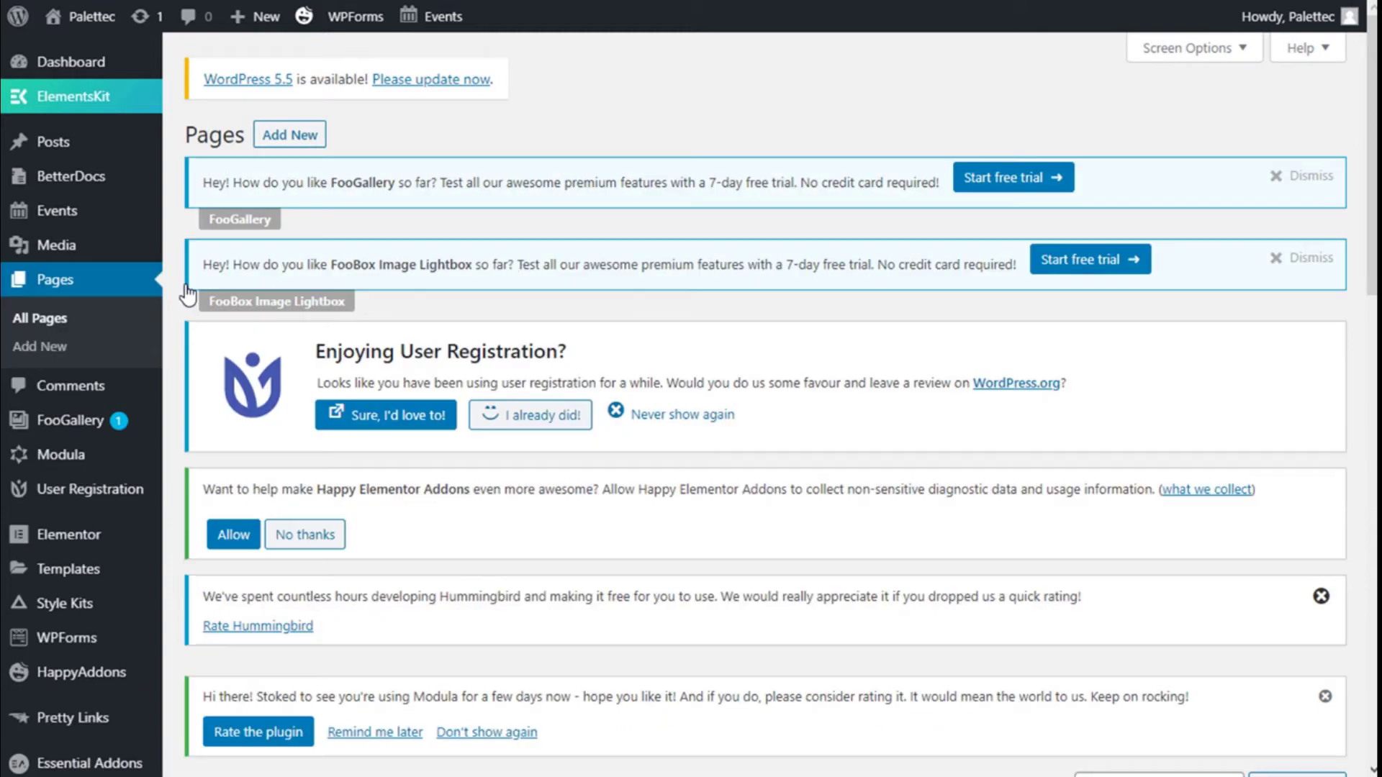
pyautogui.scroll(-10, 425, 281)
pyautogui.scroll(-8, 437, 288)
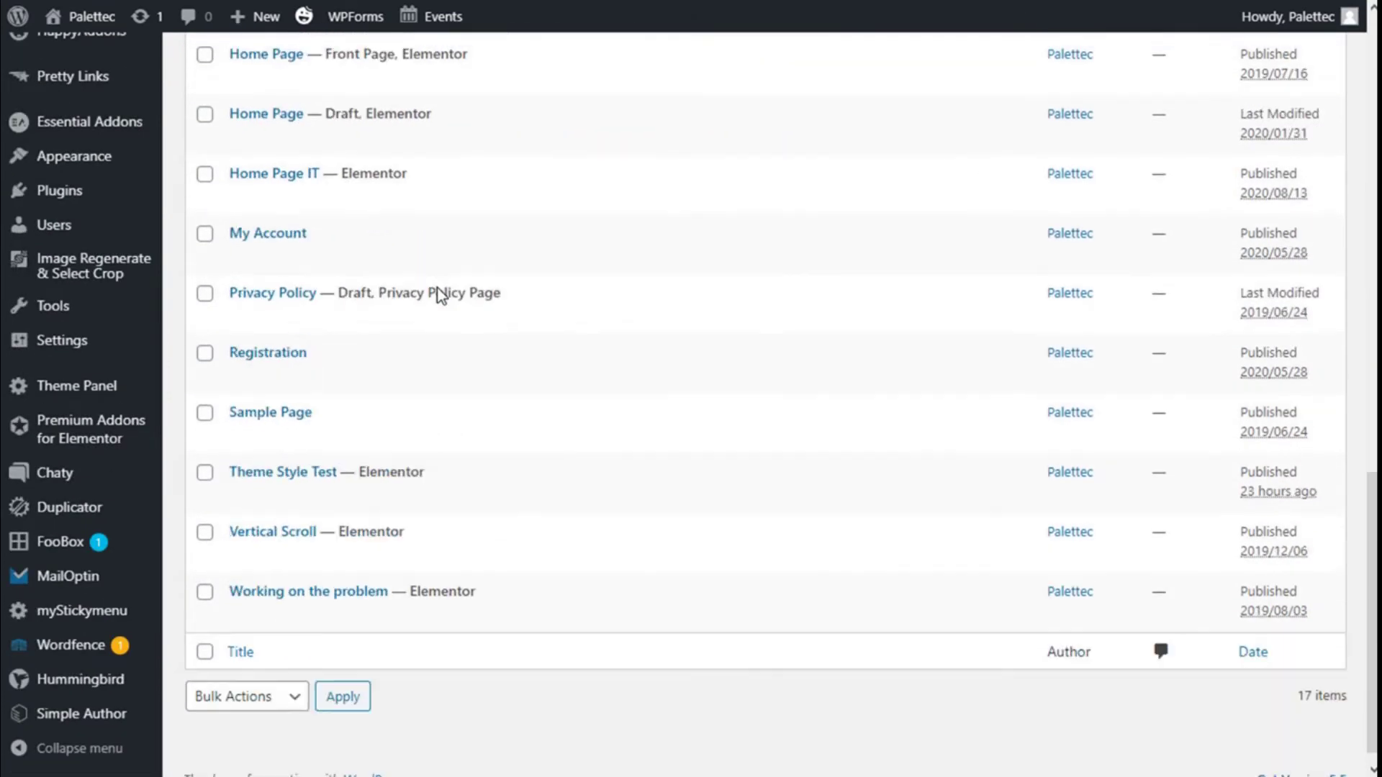
pyautogui.click(750, 478)
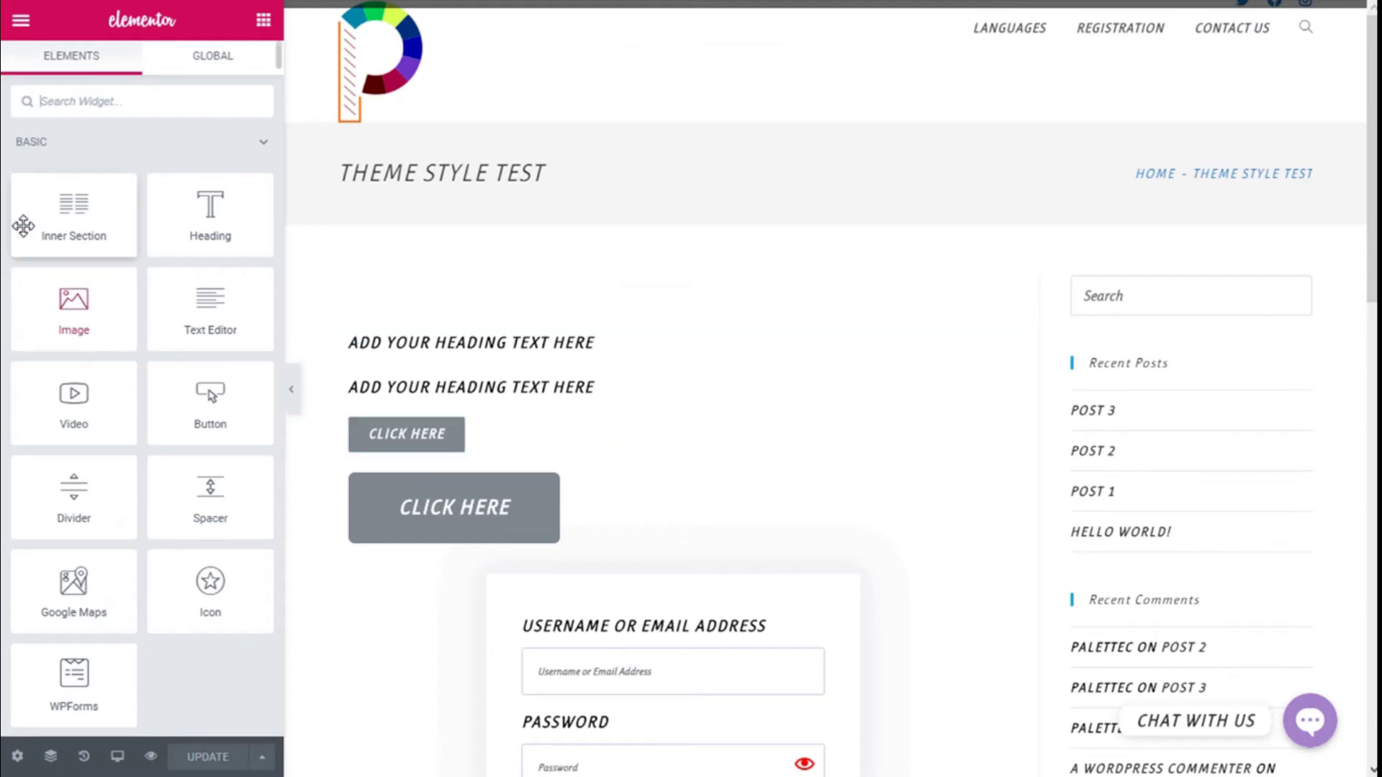
# - Open the global Theme Style settings and set the background type to classic
pyautogui.click(22, 22)
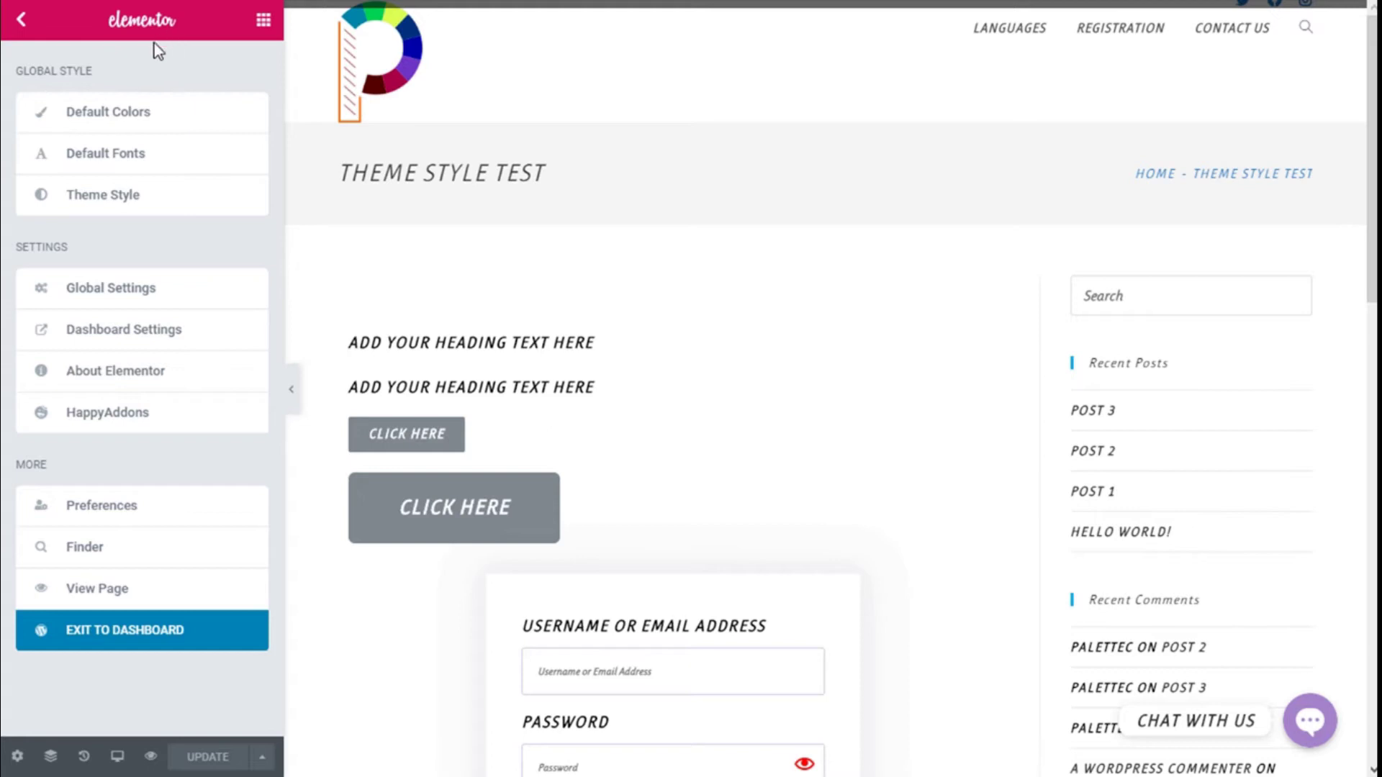
pyautogui.click(111, 205)
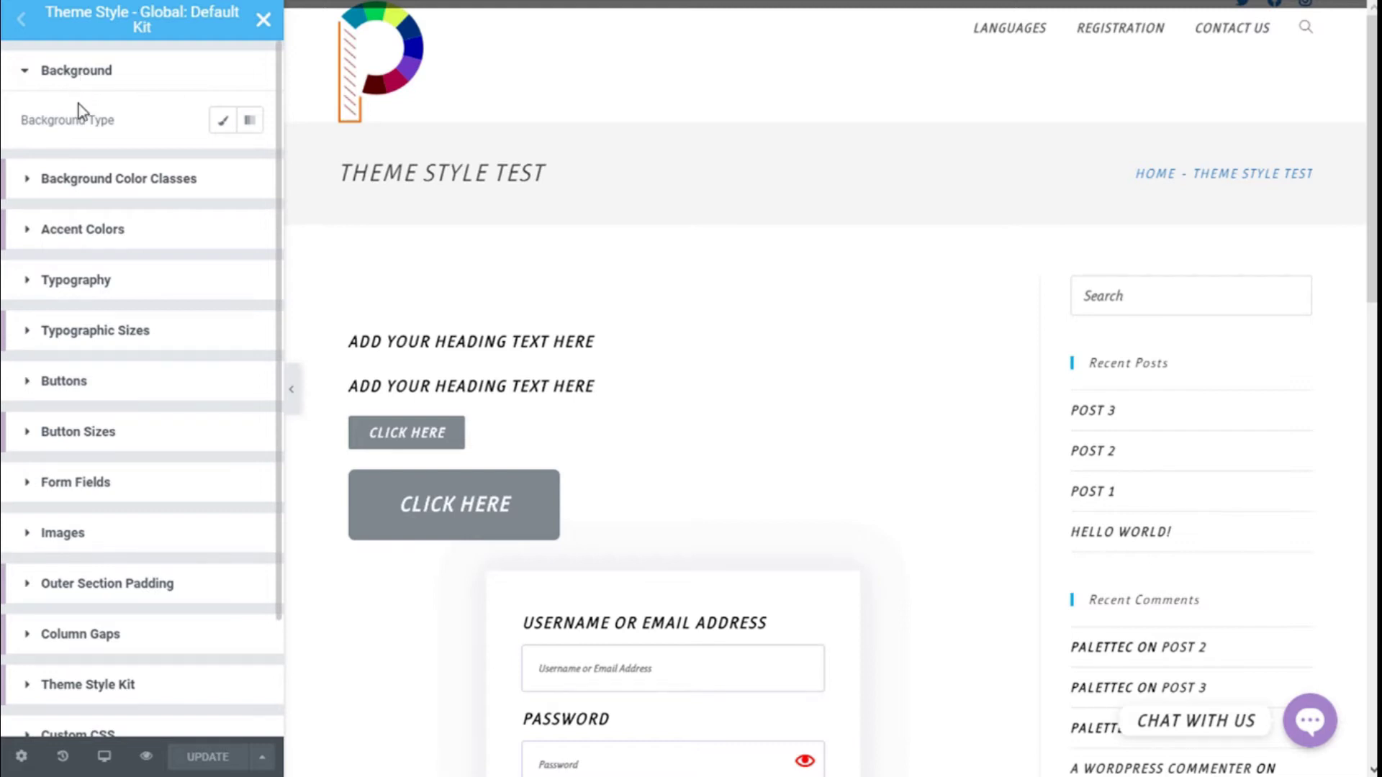
pyautogui.click(59, 79)
pyautogui.click(65, 76)
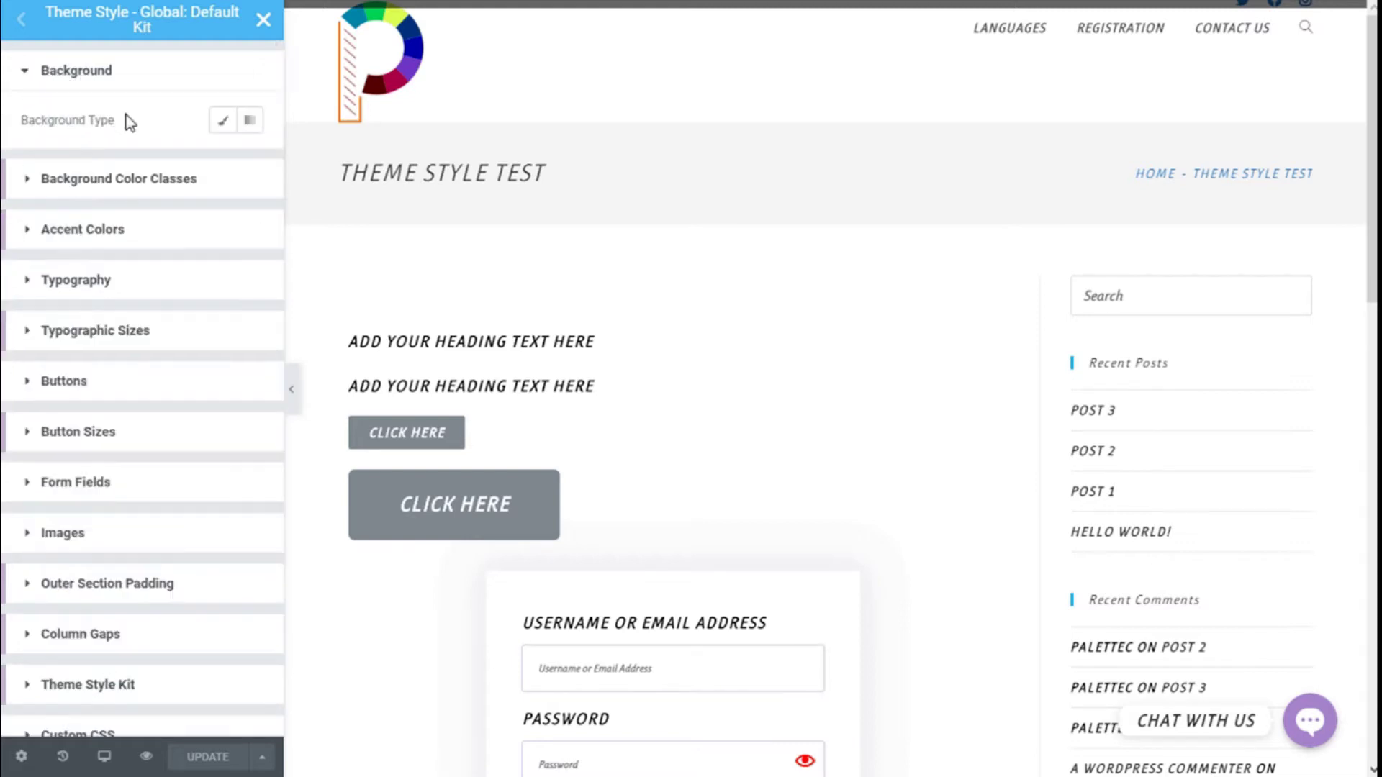
pyautogui.click(222, 121)
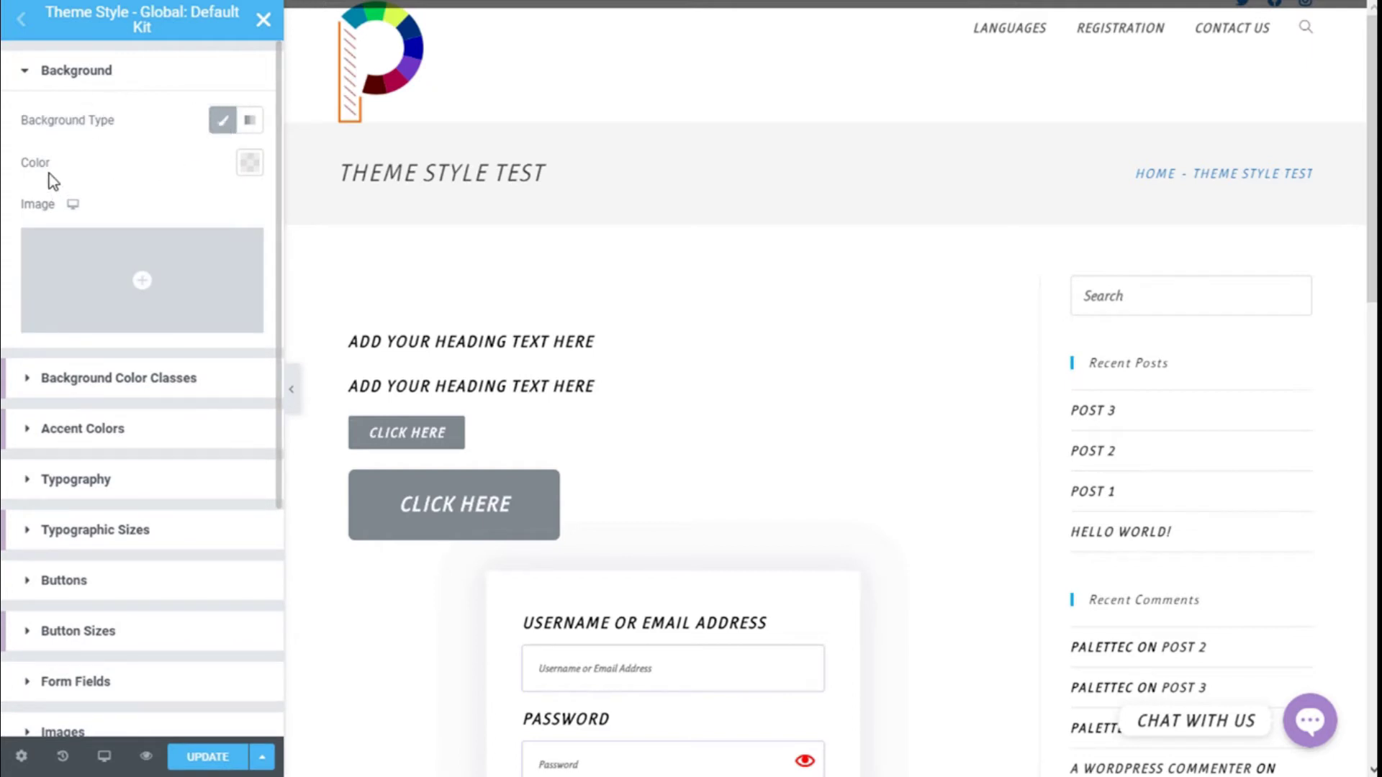
# - Try black, dark grey and light green as the theme's background color
pyautogui.click(249, 163)
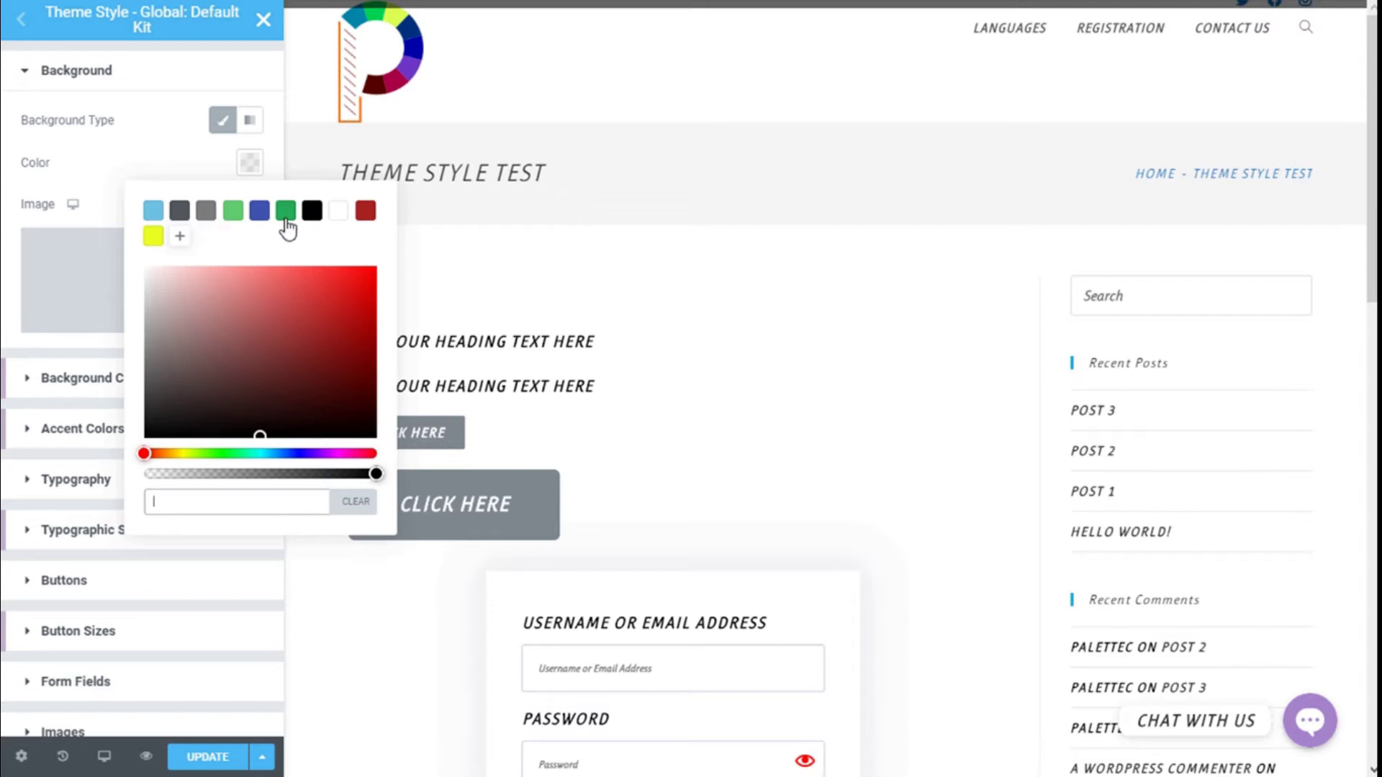
pyautogui.click(311, 213)
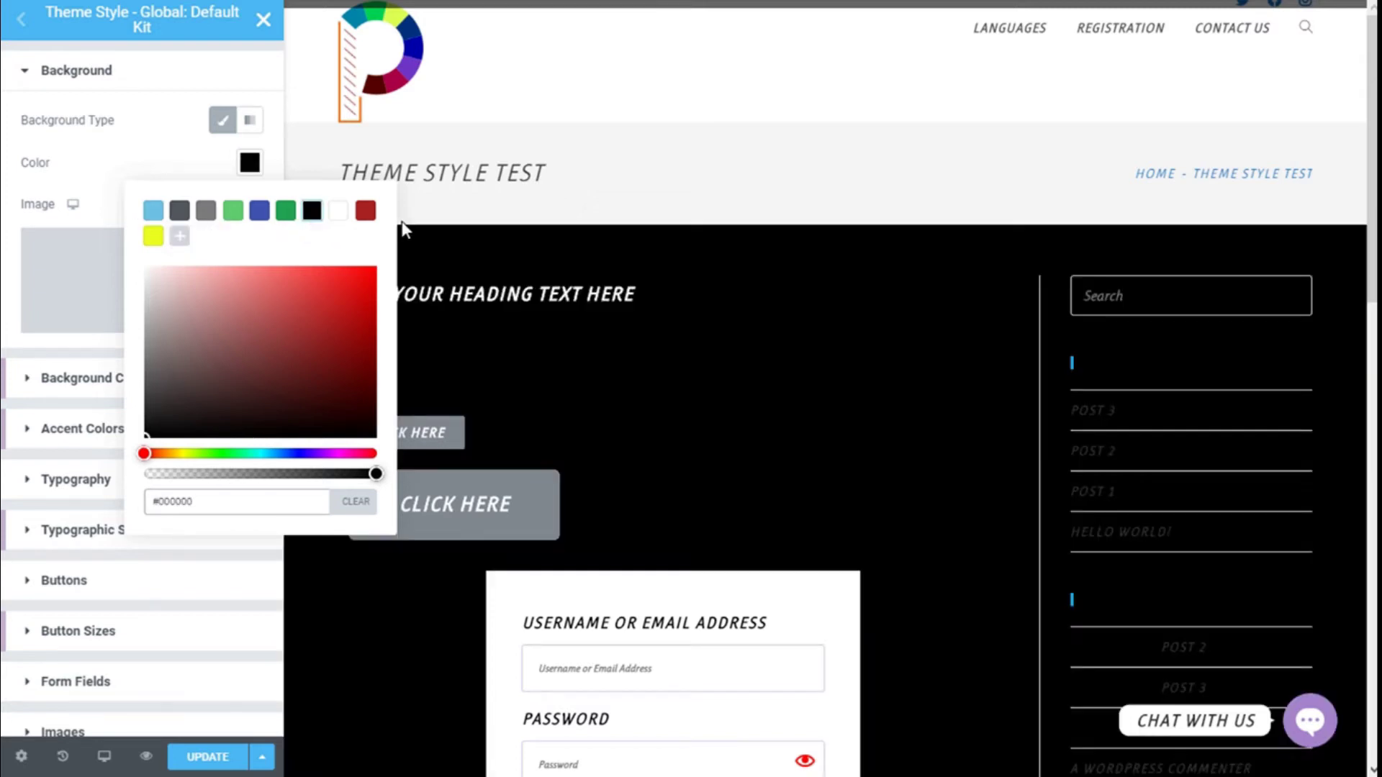
pyautogui.click(180, 212)
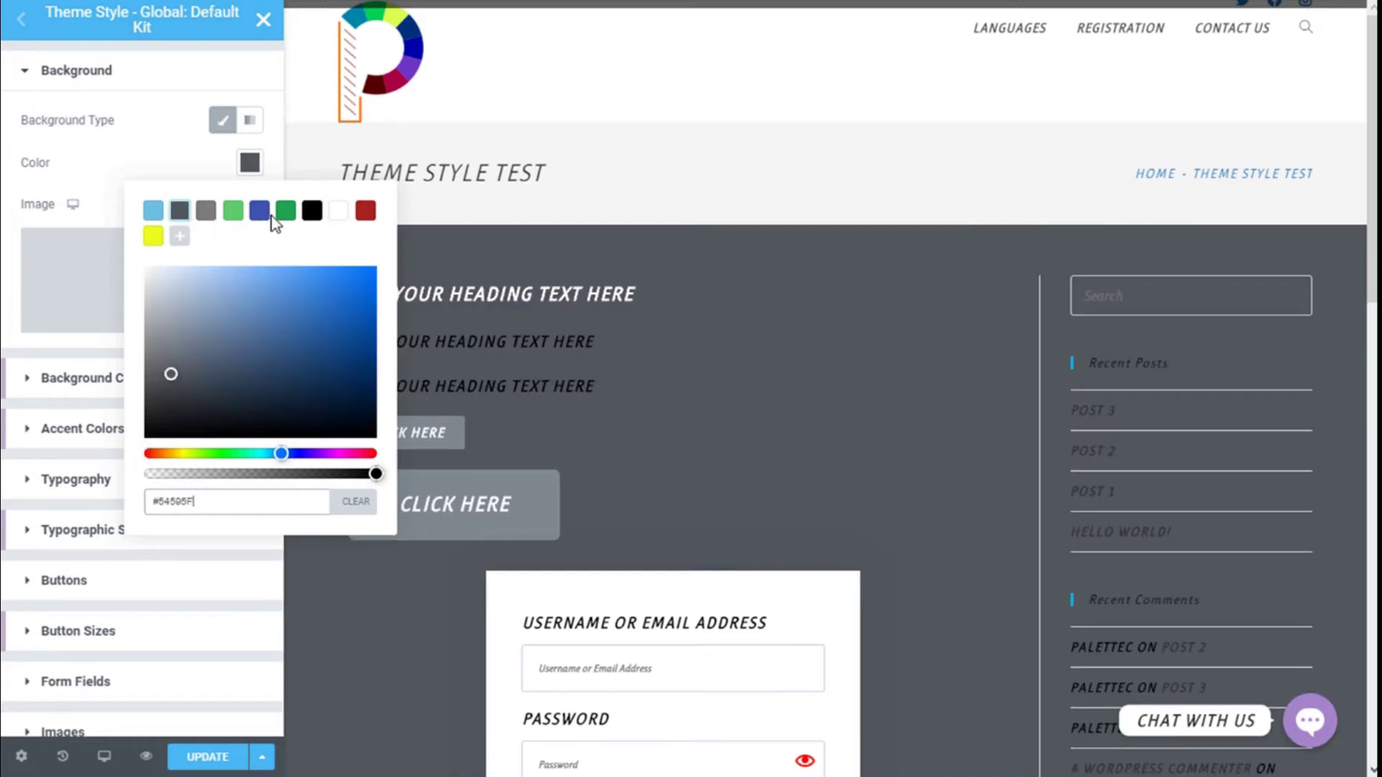
pyautogui.click(232, 212)
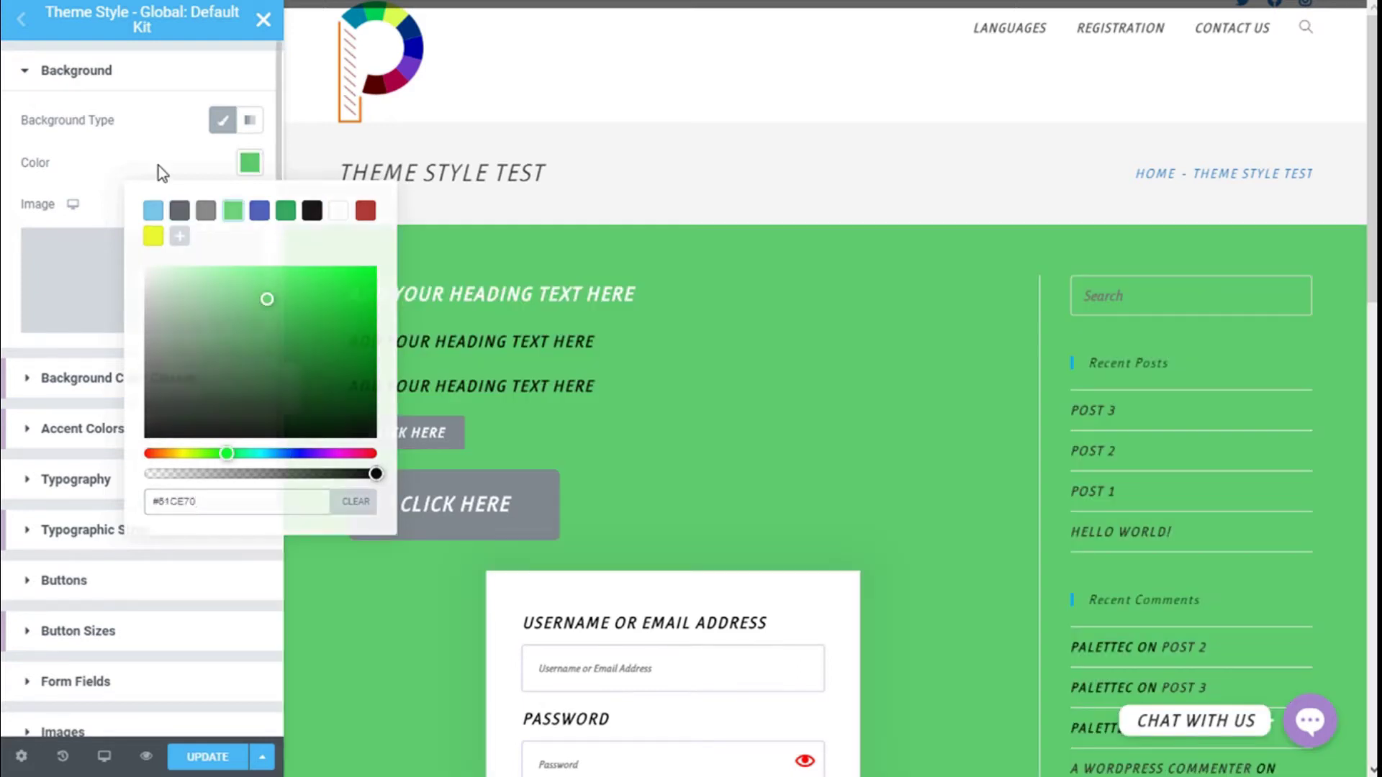
pyautogui.click(247, 171)
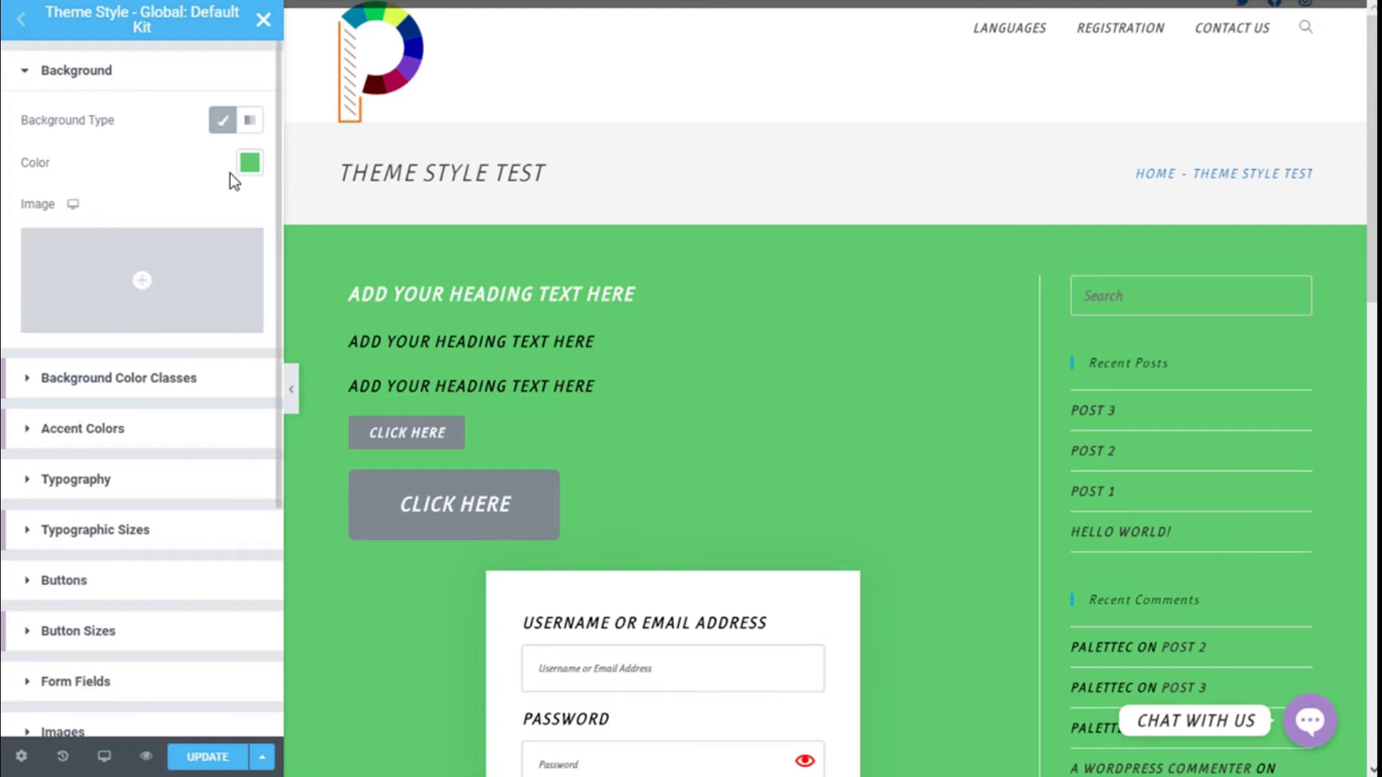
# - Set the theme's background color to the light blue swatch and collapse the background settings
pyautogui.click(247, 164)
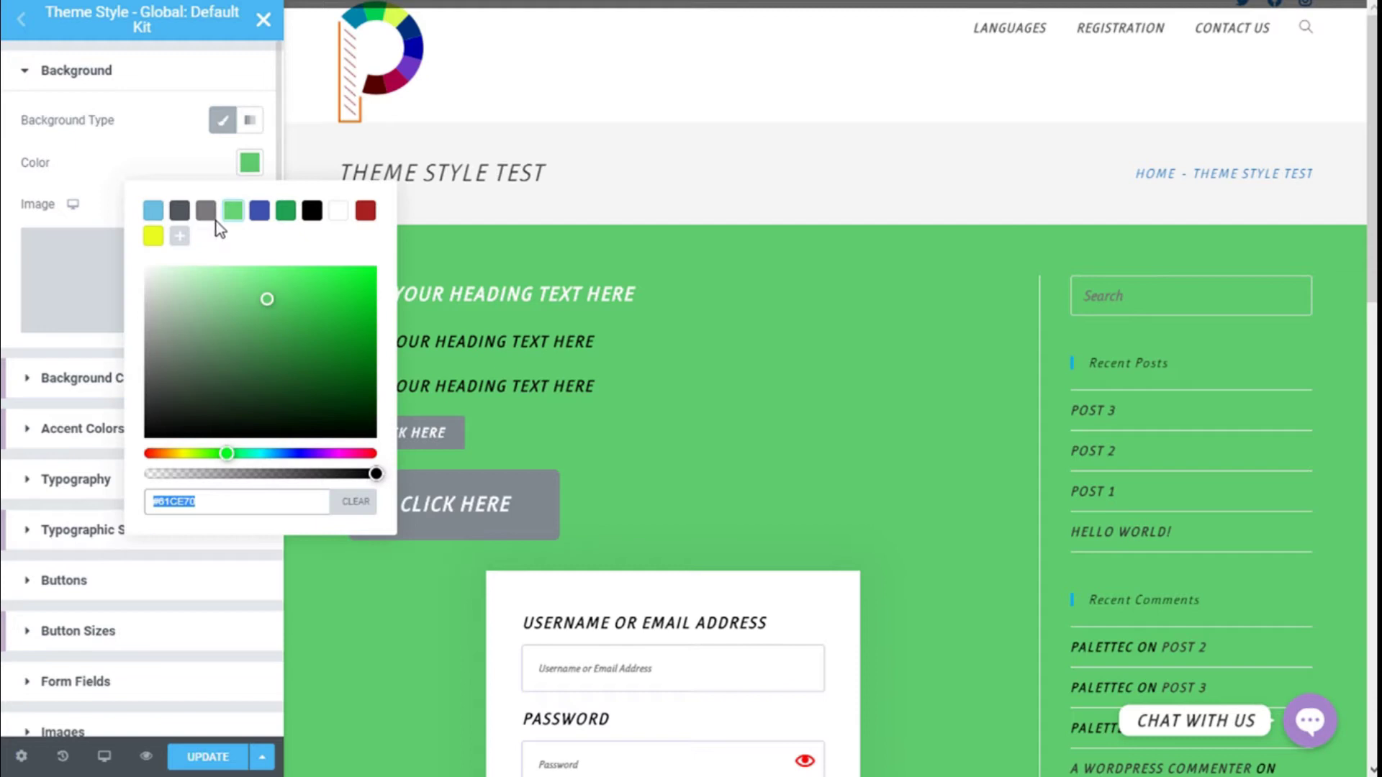
pyautogui.click(153, 211)
pyautogui.click(248, 165)
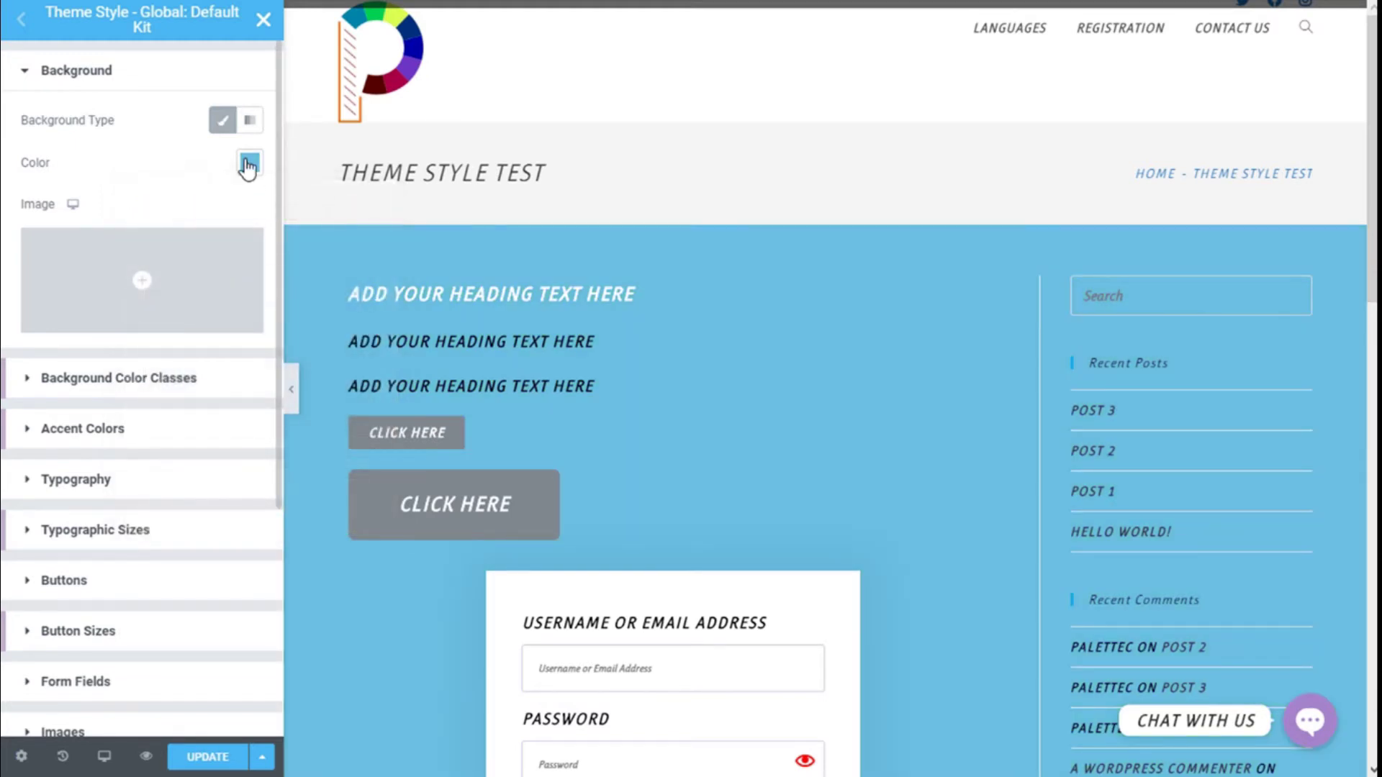
pyautogui.click(115, 74)
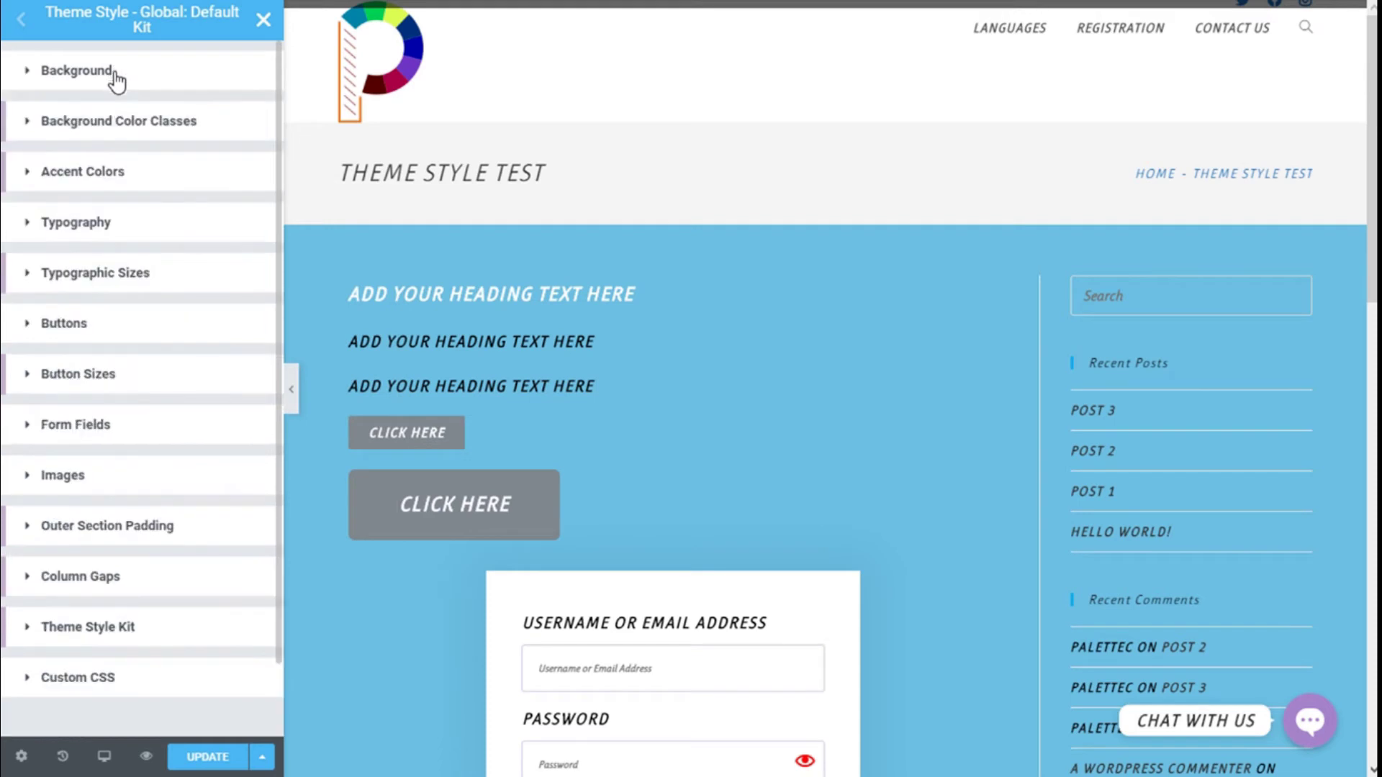
# - Examine the light, dark and accent options of the background color classes, including the class names for sections or columns
pyautogui.click(117, 126)
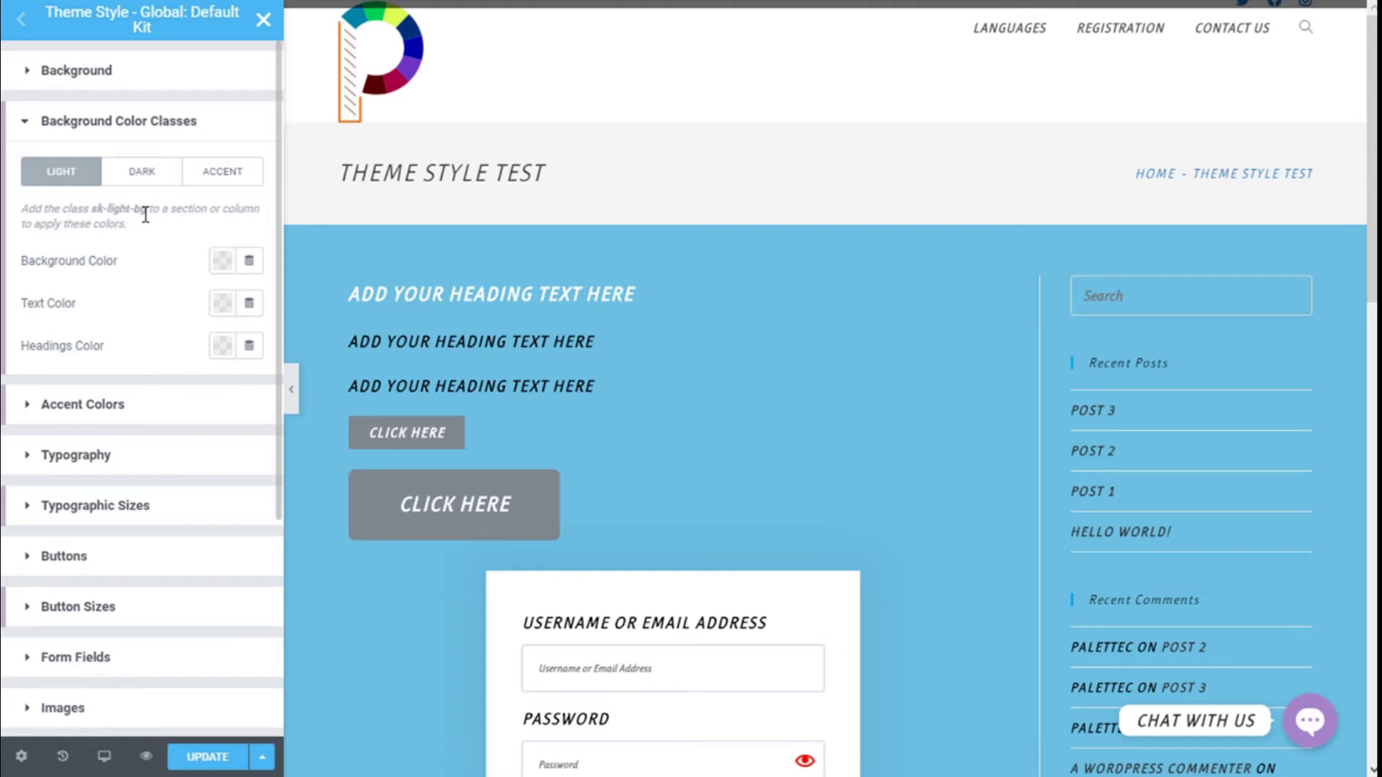
pyautogui.moveTo(148, 215); pyautogui.dragTo(96, 215)
pyautogui.click(124, 266)
pyautogui.click(144, 185)
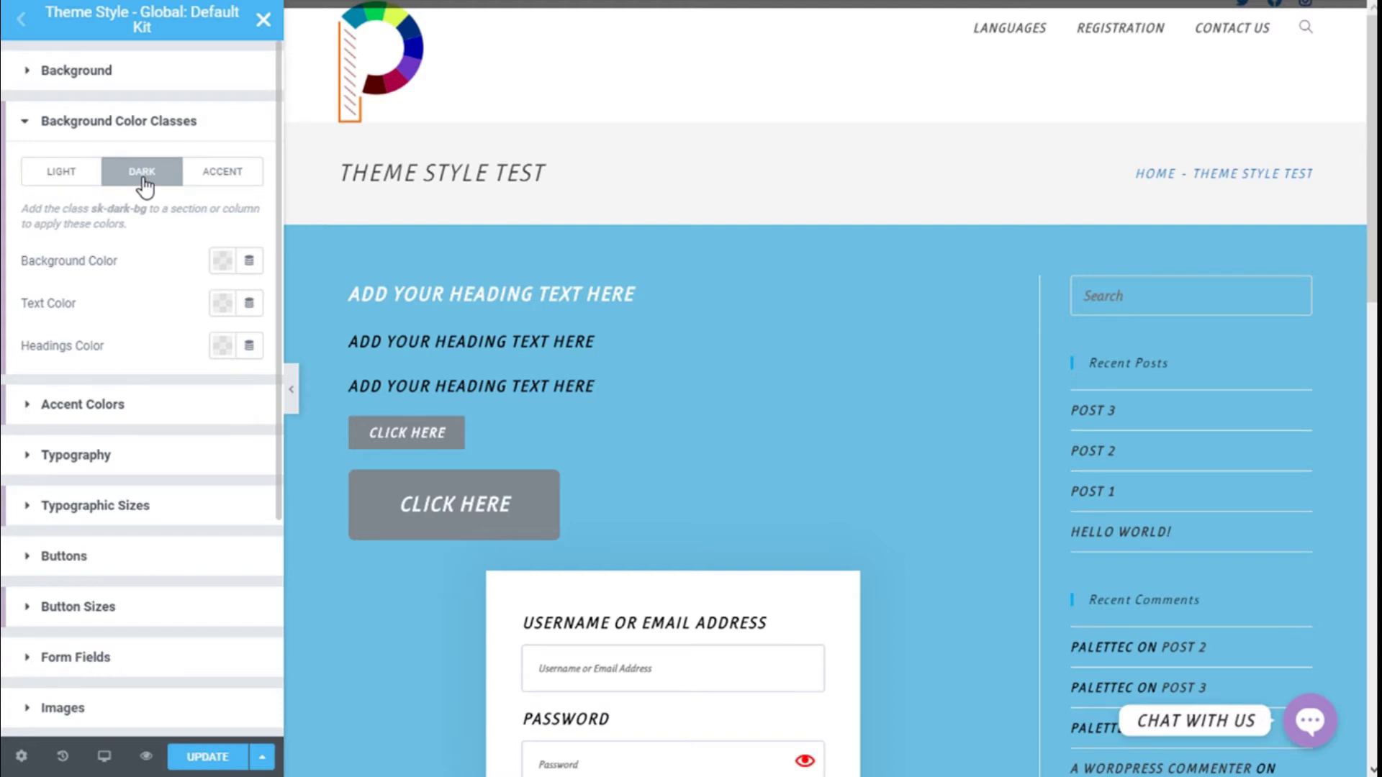
pyautogui.click(94, 186)
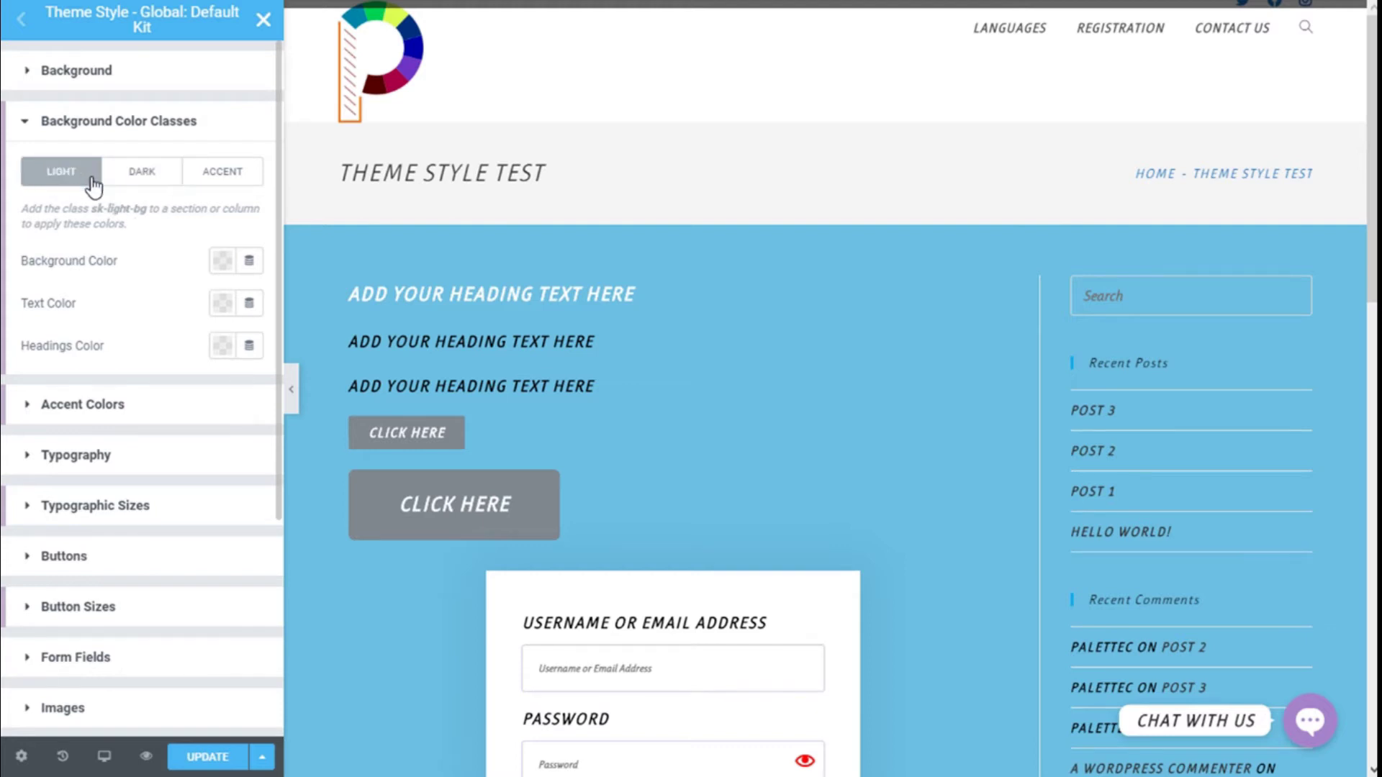
pyautogui.click(205, 187)
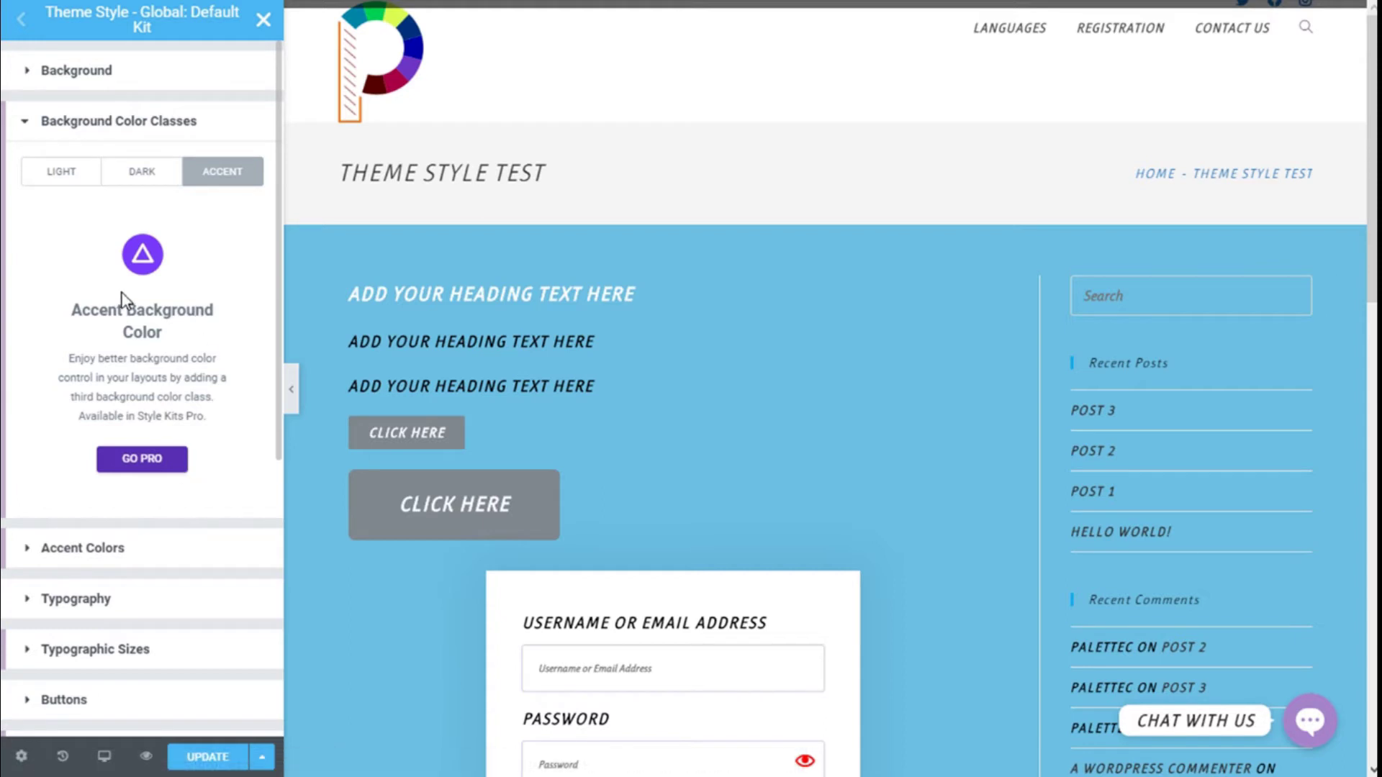
pyautogui.click(63, 163)
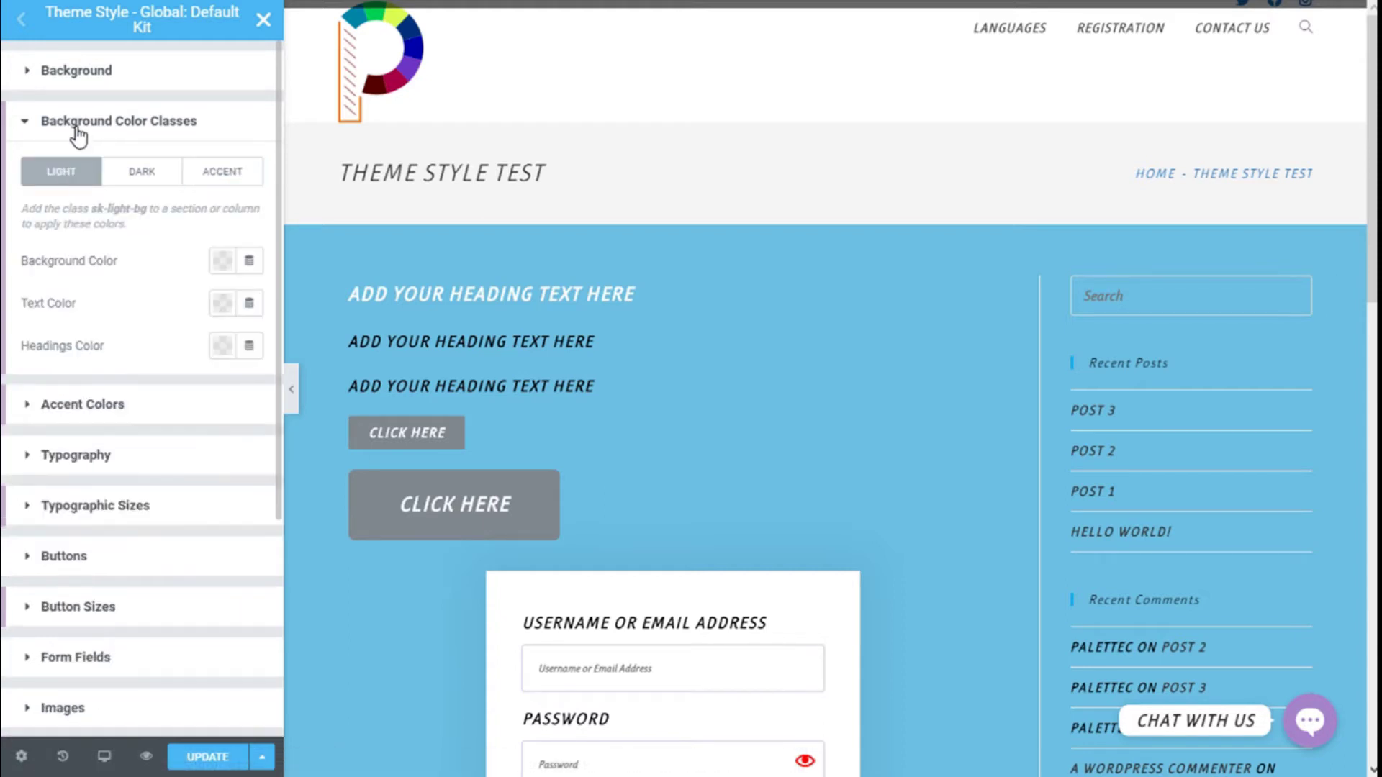
pyautogui.click(74, 128)
# - Set the primary accent color to the light green swatch and check the links across the page
pyautogui.click(92, 180)
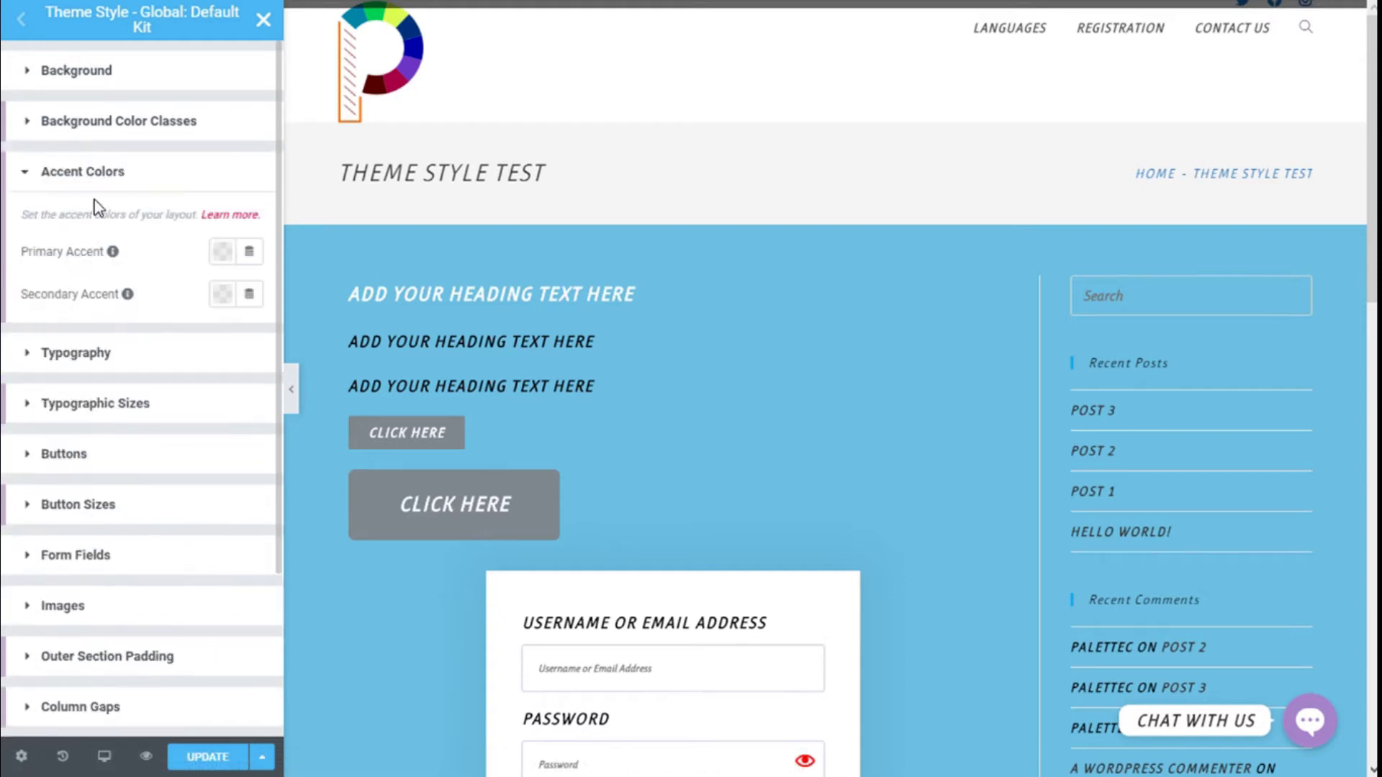
pyautogui.scroll(-2, 101, 180)
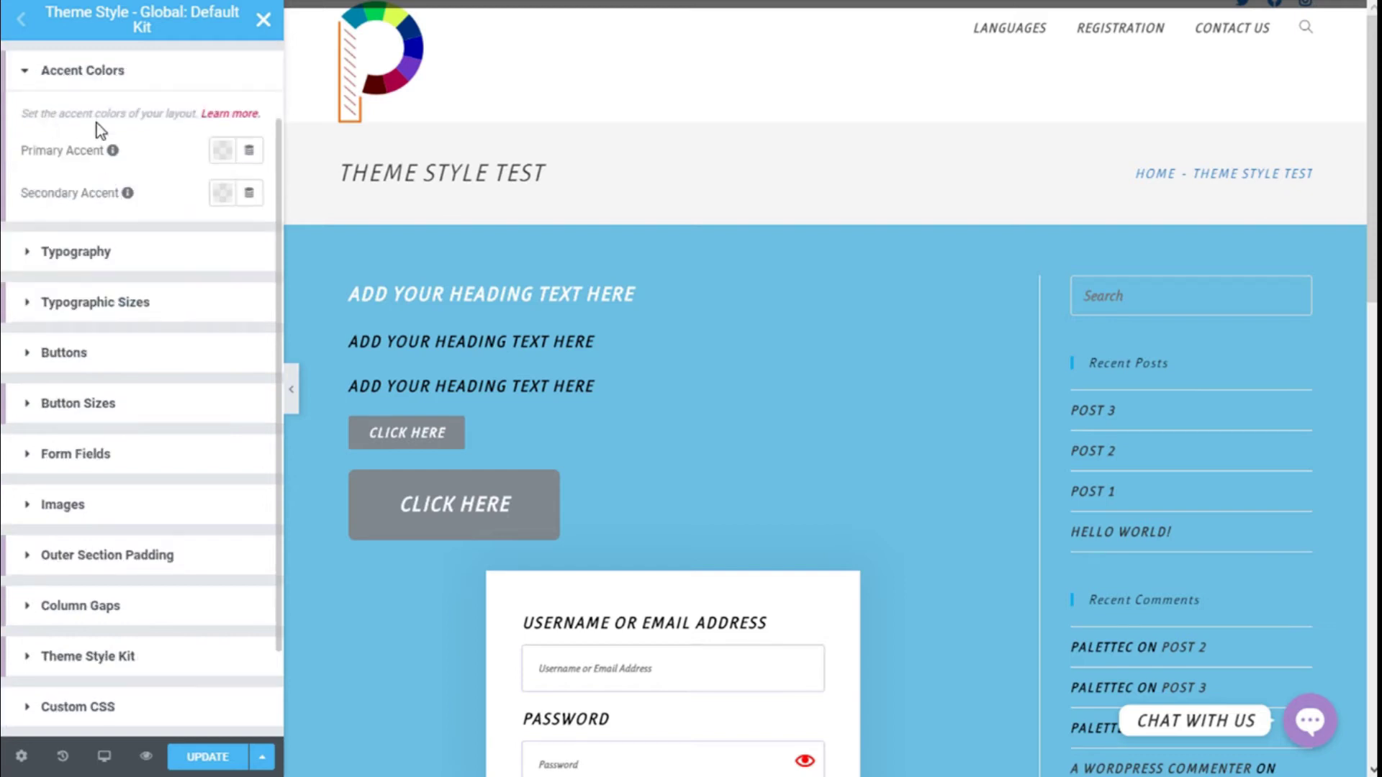
pyautogui.moveTo(113, 152)
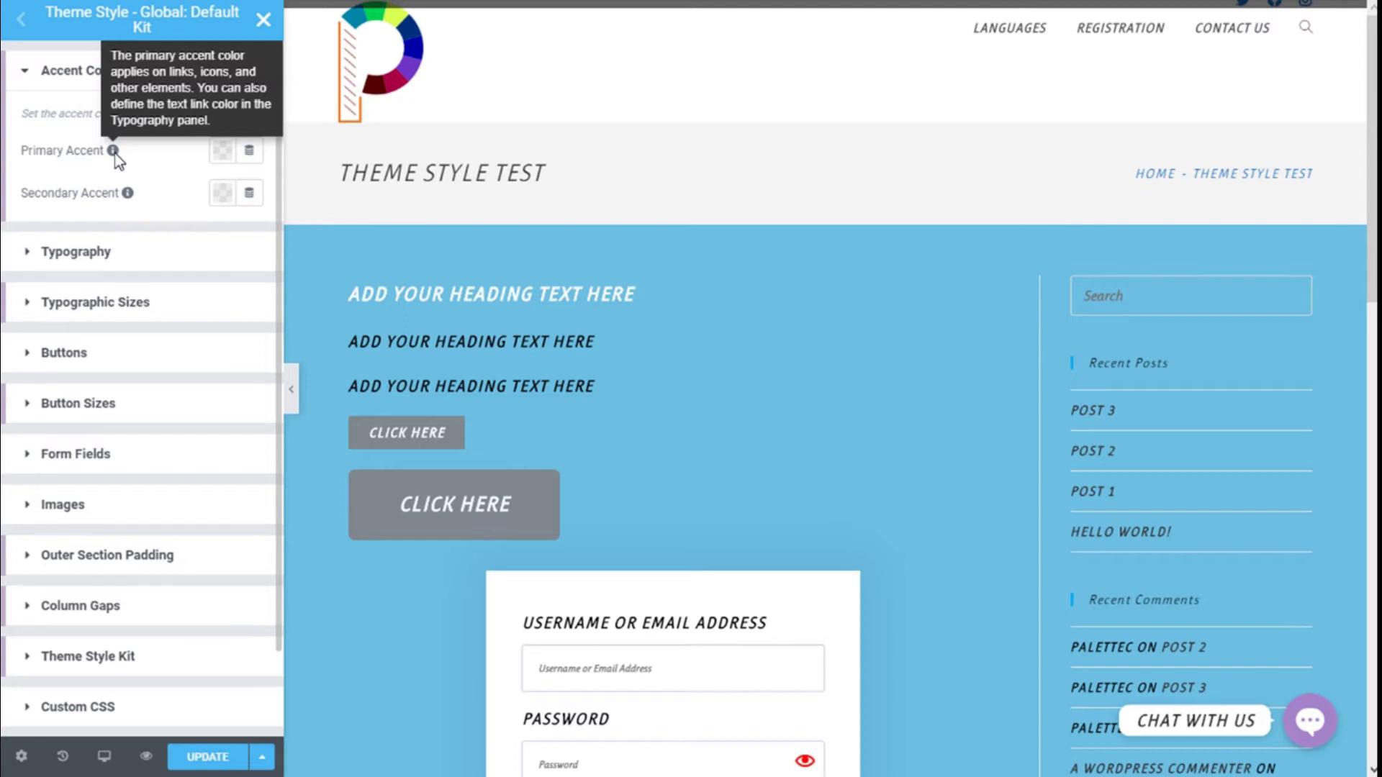
pyautogui.click(222, 151)
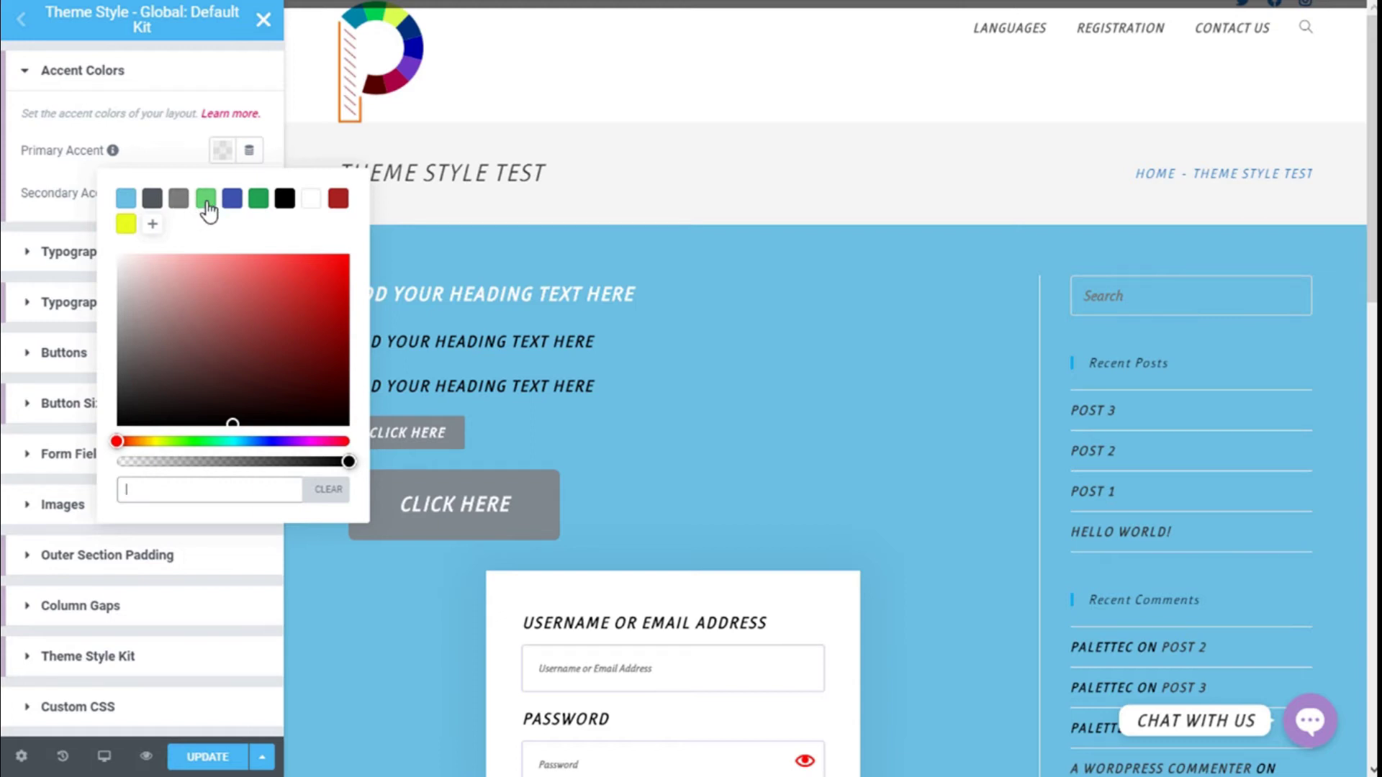
pyautogui.click(205, 199)
pyautogui.click(193, 167)
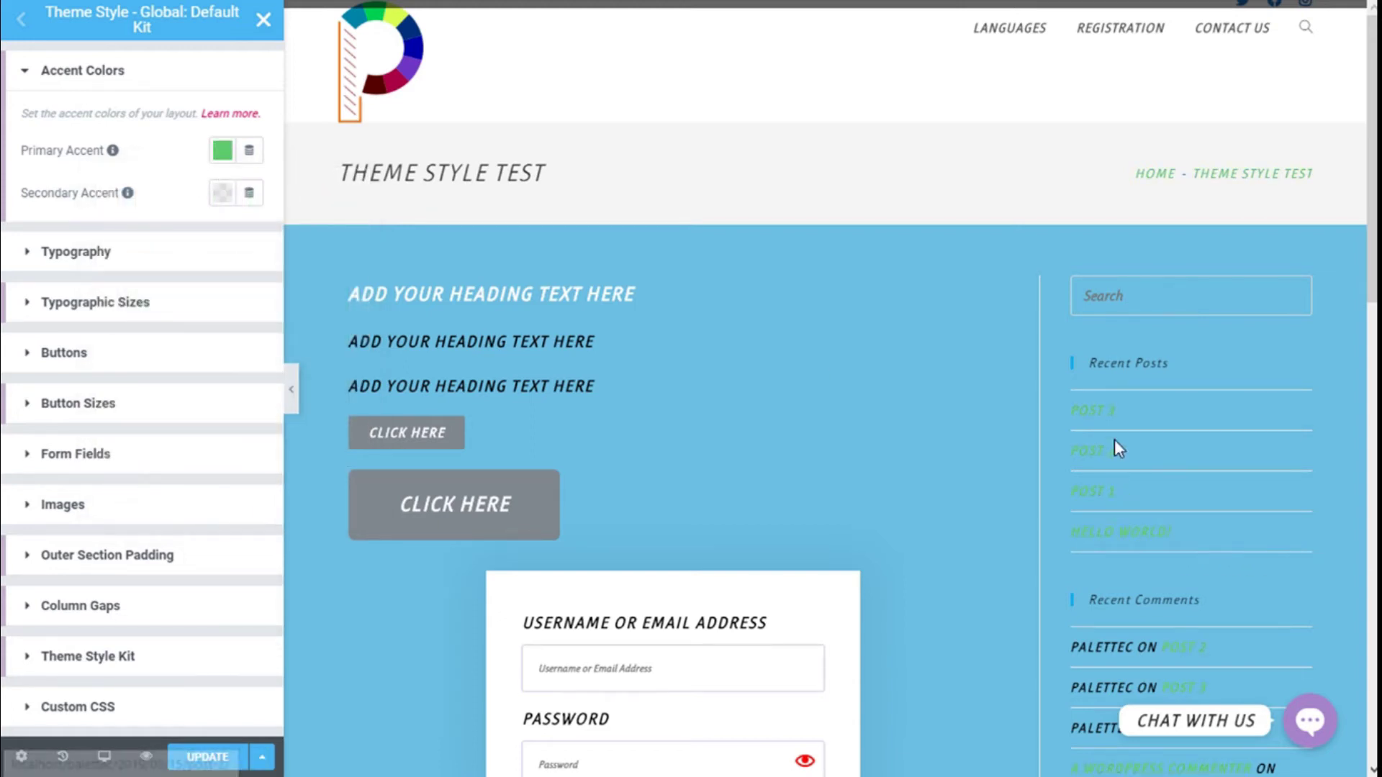
pyautogui.scroll(-3, 1114, 447)
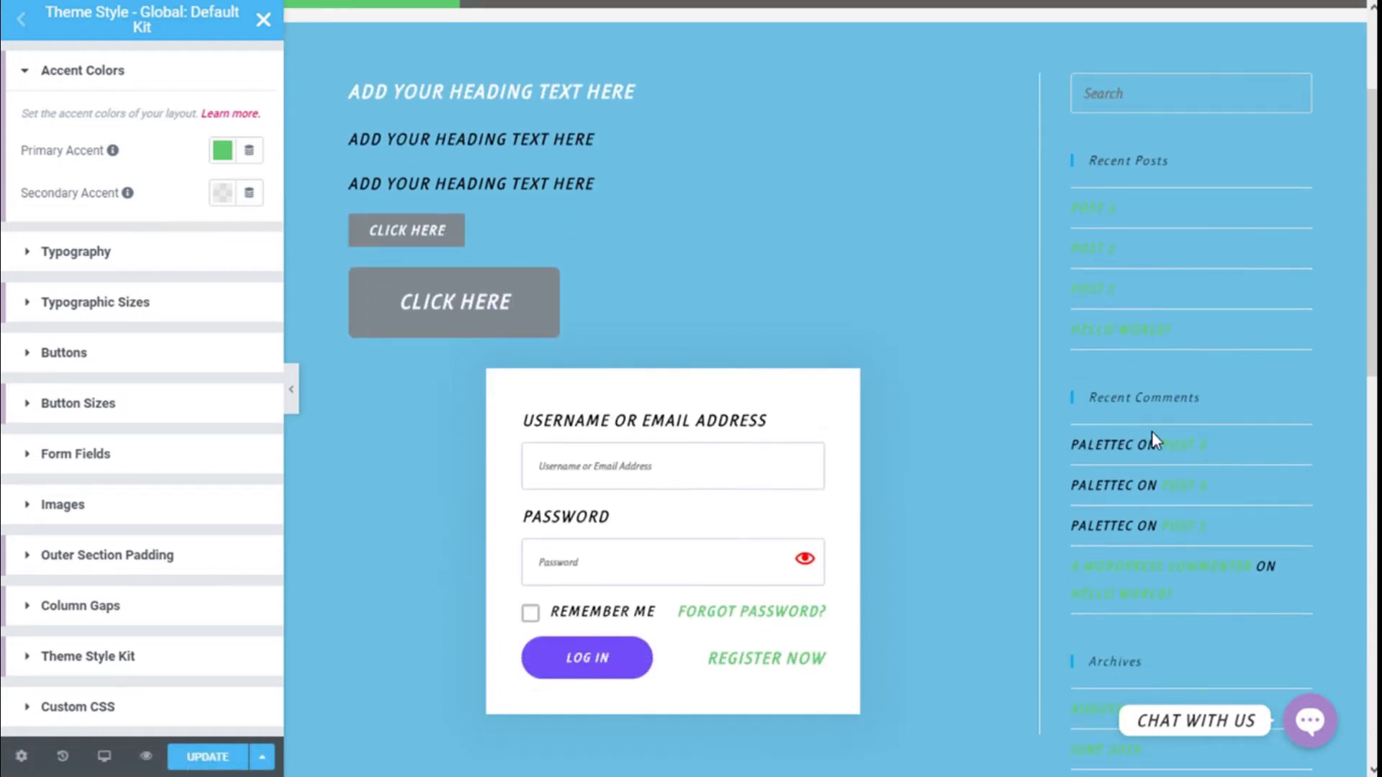
pyautogui.scroll(-2, 1134, 413)
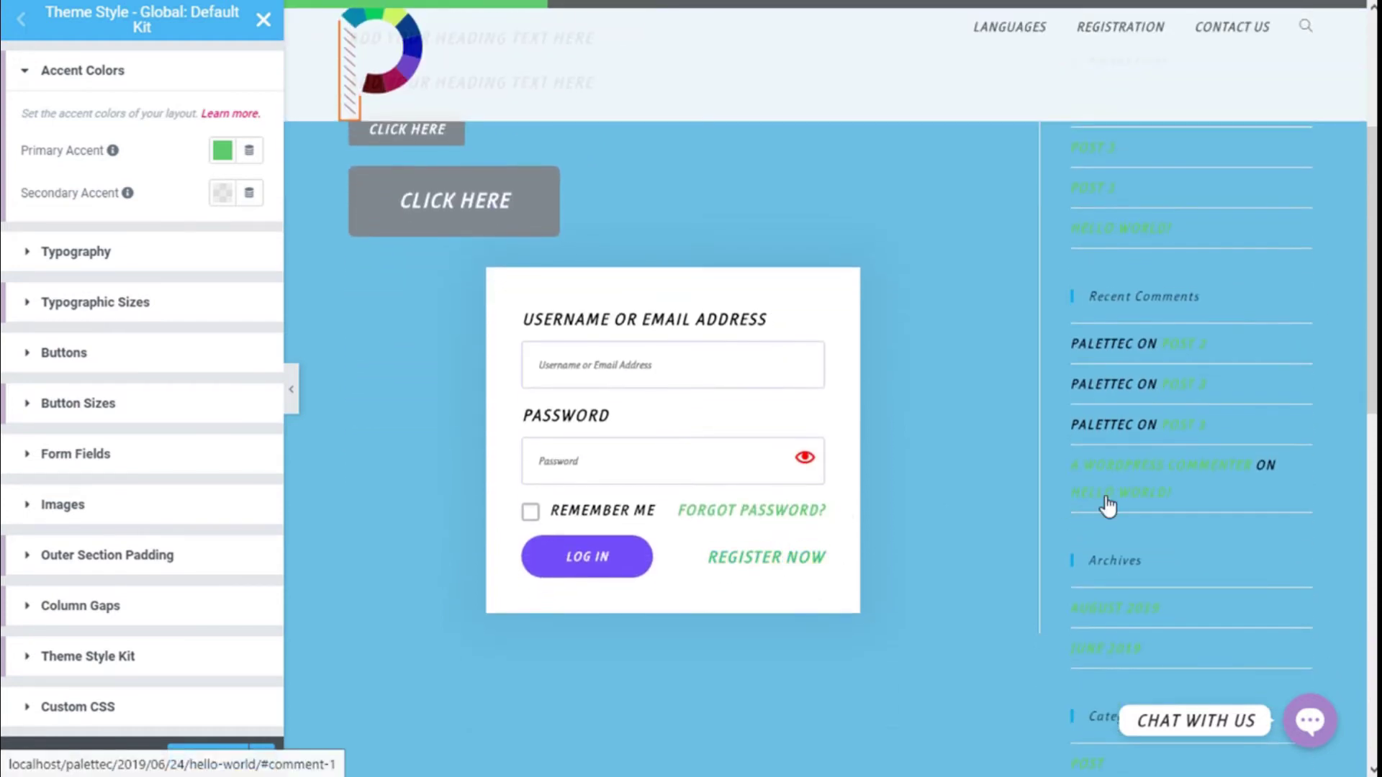
pyautogui.scroll(5, 1122, 509)
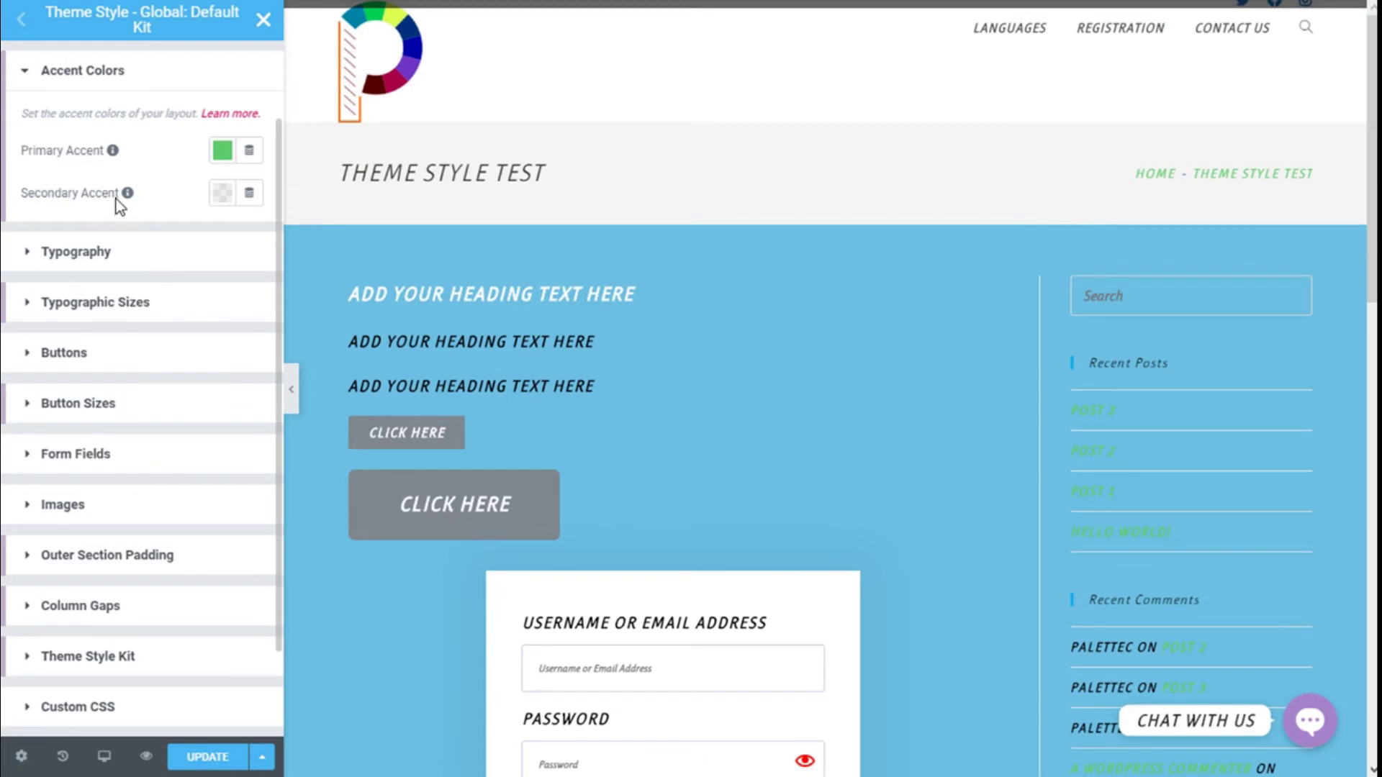
# - Set the secondary accent color to the yellow swatch and check the buttons across the page
pyautogui.moveTo(127, 196)
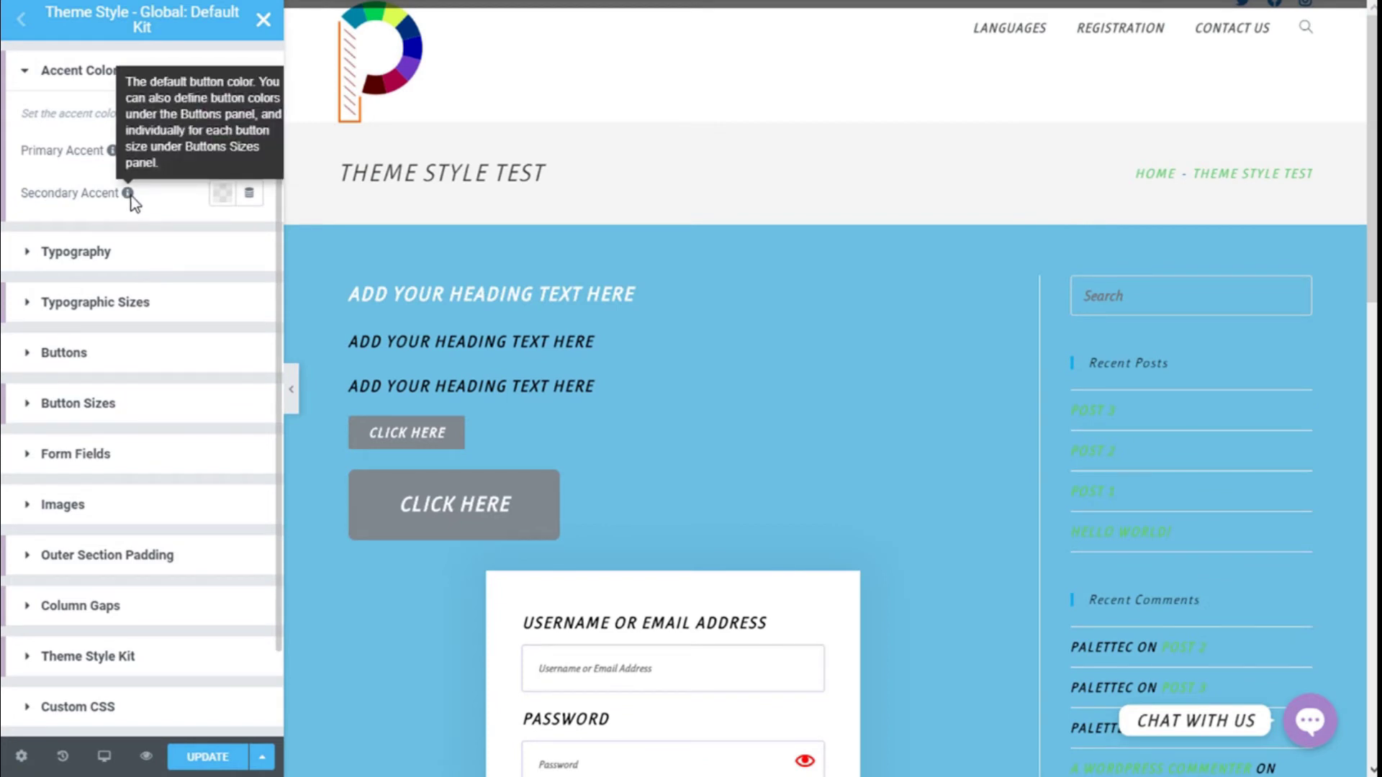
pyautogui.click(220, 194)
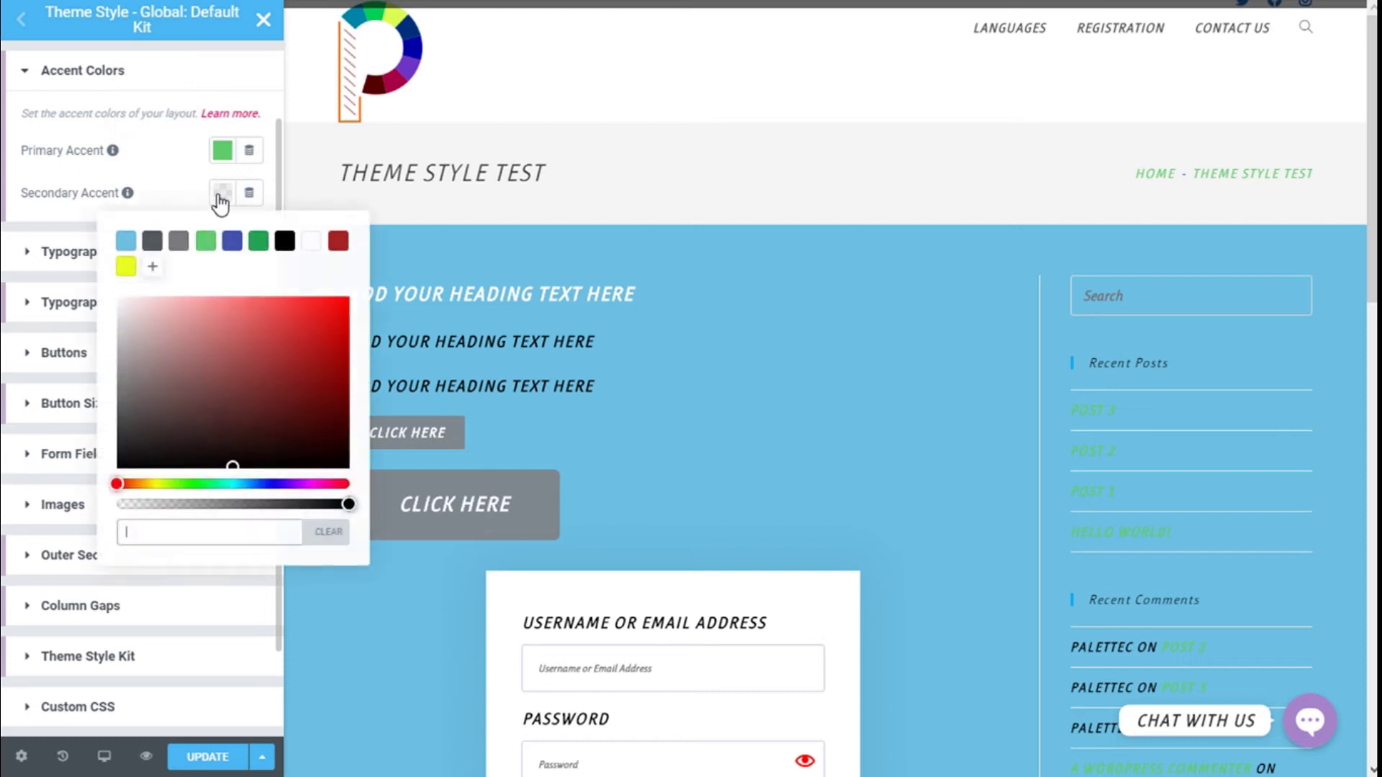
pyautogui.click(126, 267)
pyautogui.scroll(-2, 144, 360)
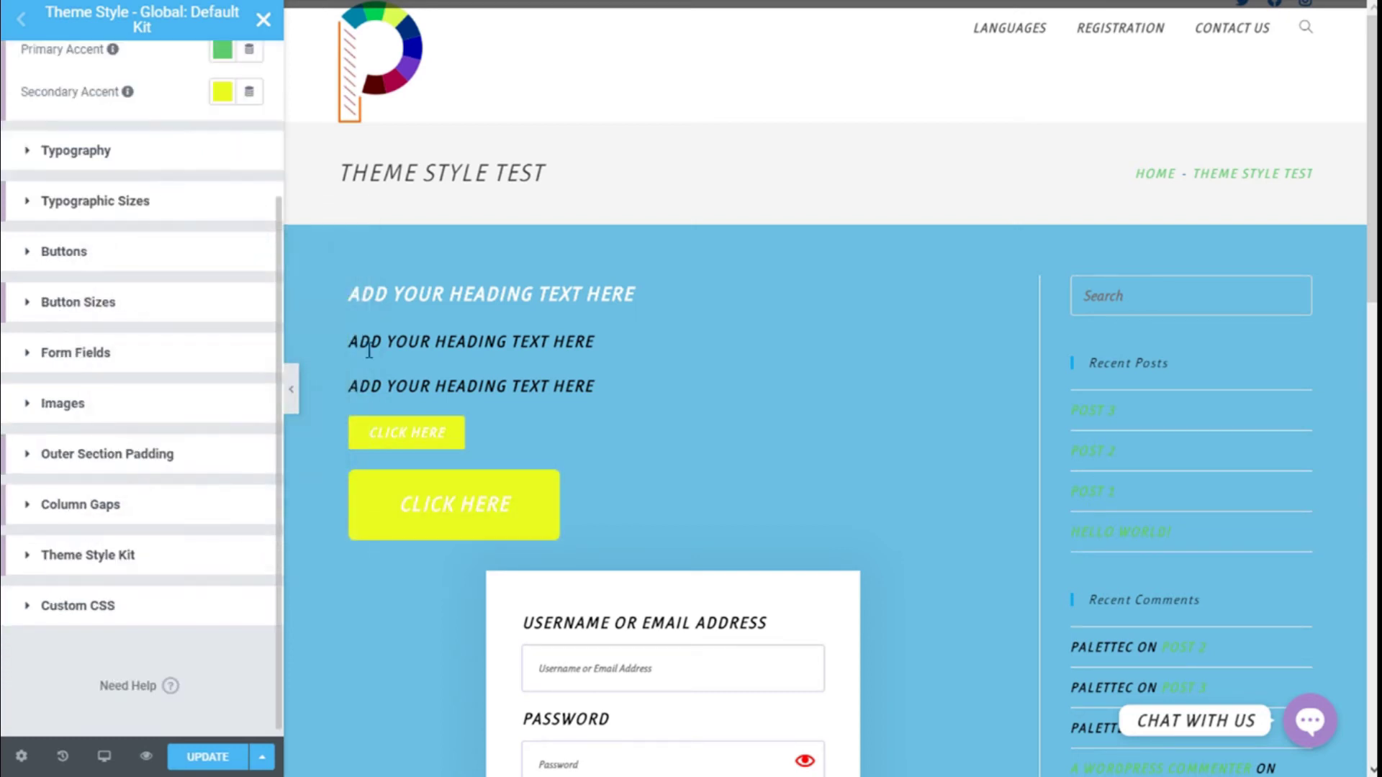
pyautogui.scroll(-8, 904, 288)
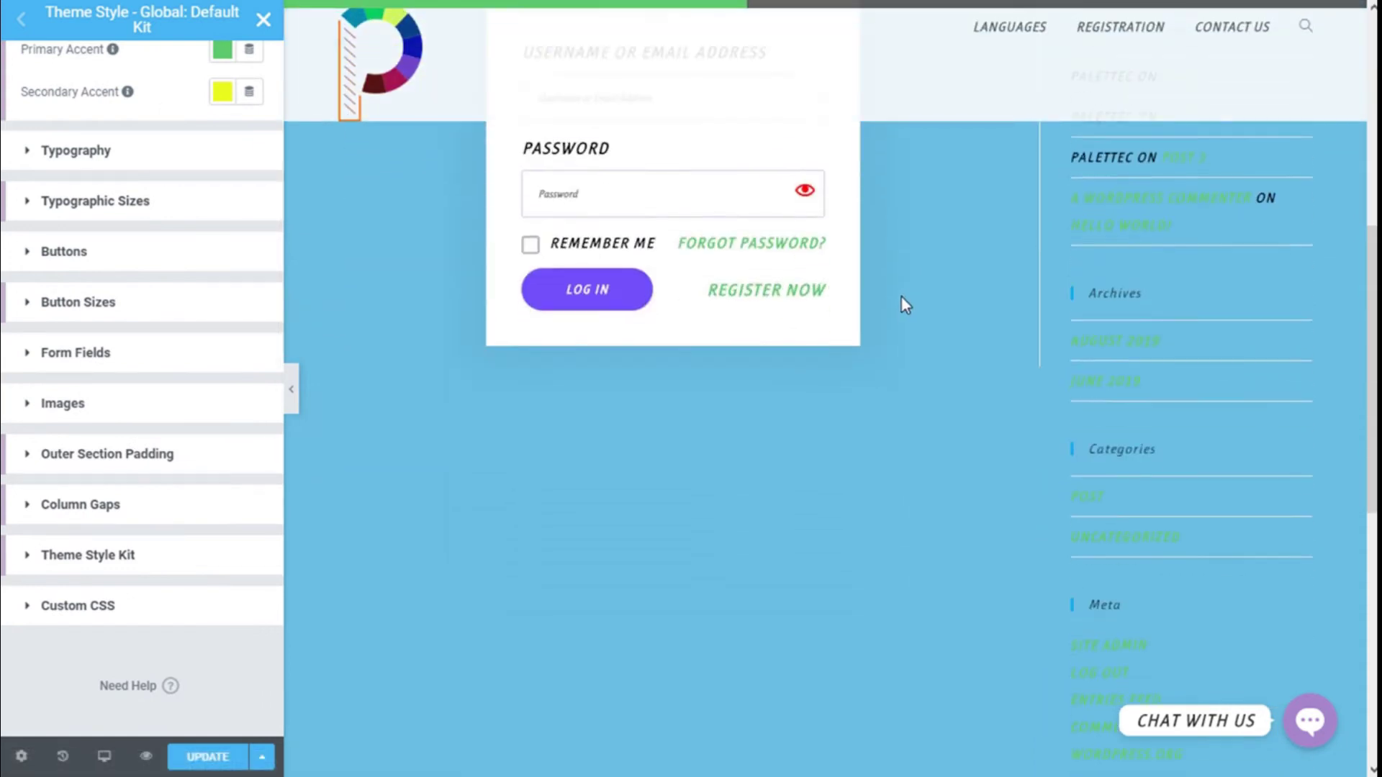
pyautogui.scroll(8, 899, 302)
pyautogui.scroll(2, 247, 164)
pyautogui.scroll(2, 249, 165)
pyautogui.scroll(-2, 253, 169)
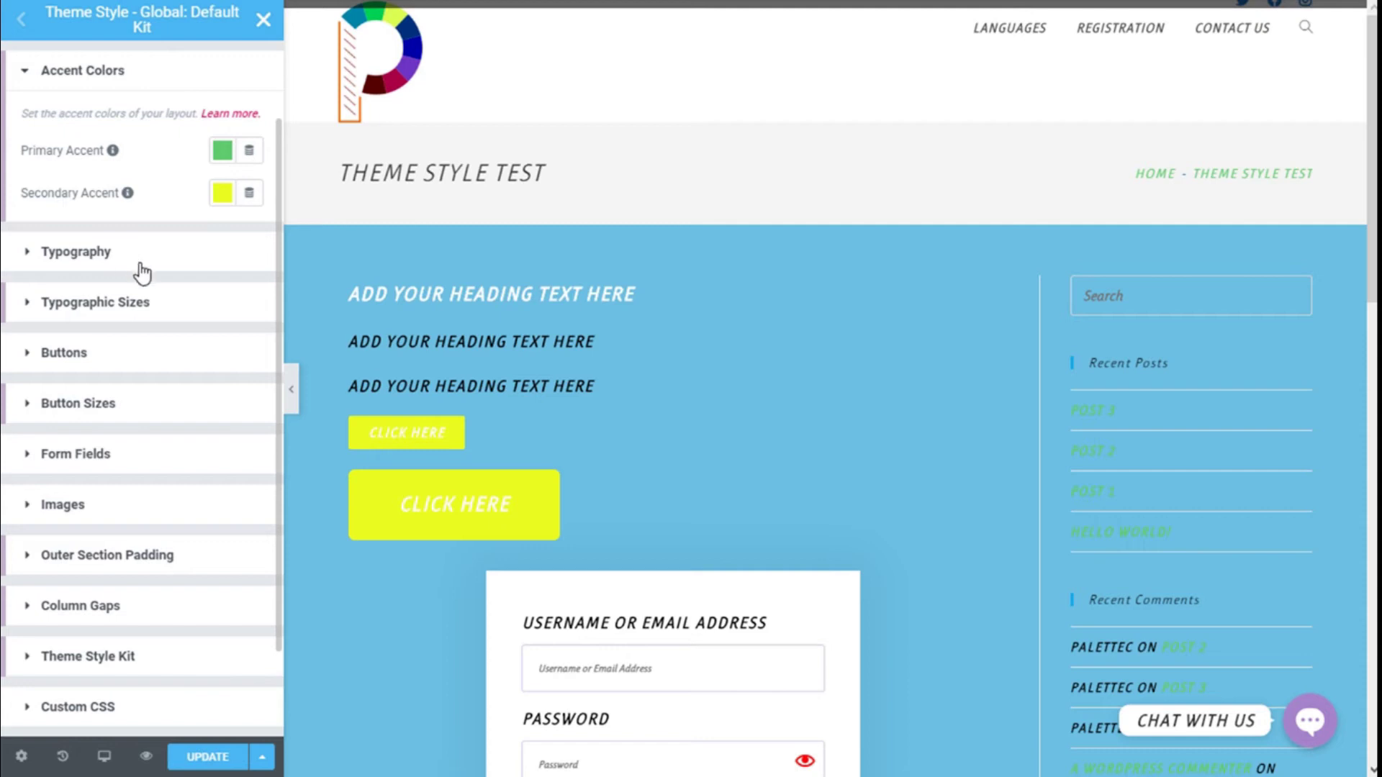
# - Set the body text color to the white swatch in the theme's typography settings
pyautogui.click(80, 266)
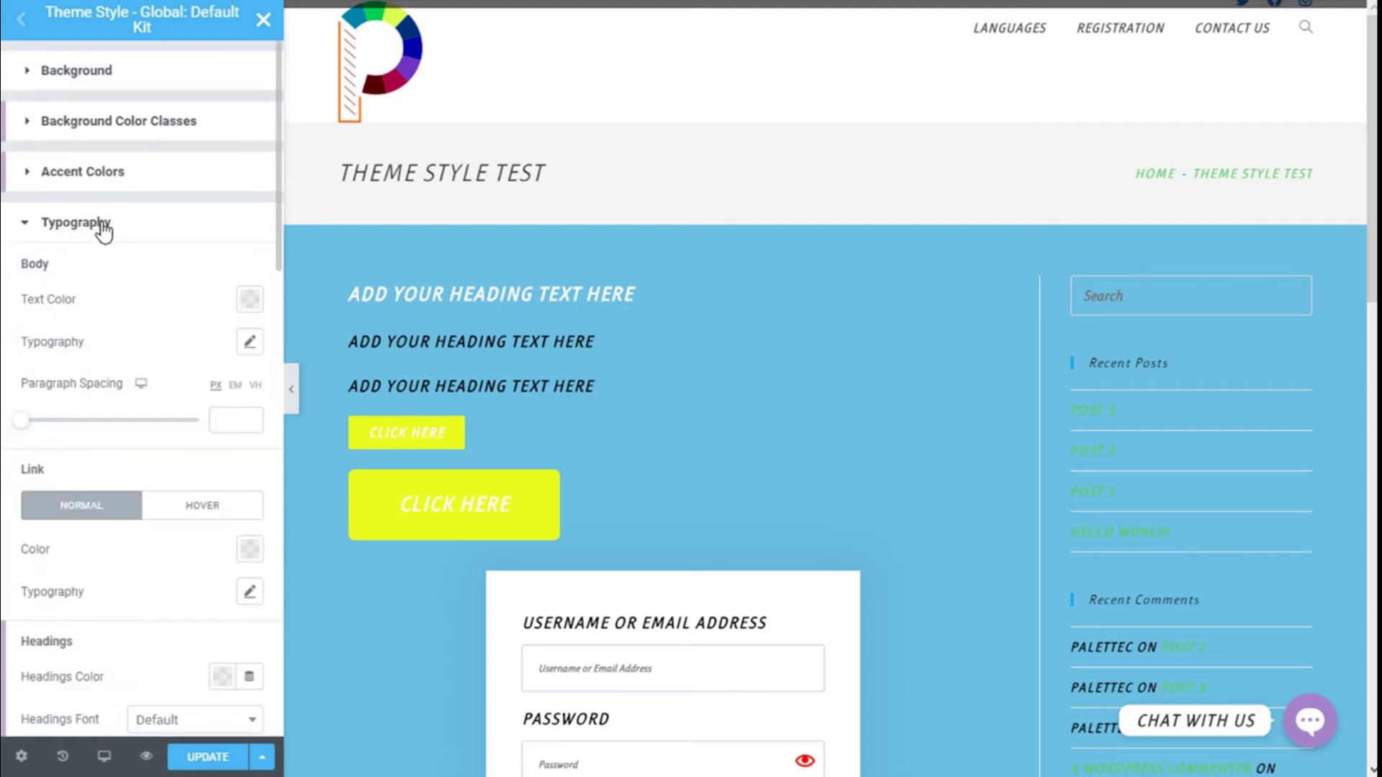
pyautogui.scroll(-2, 115, 245)
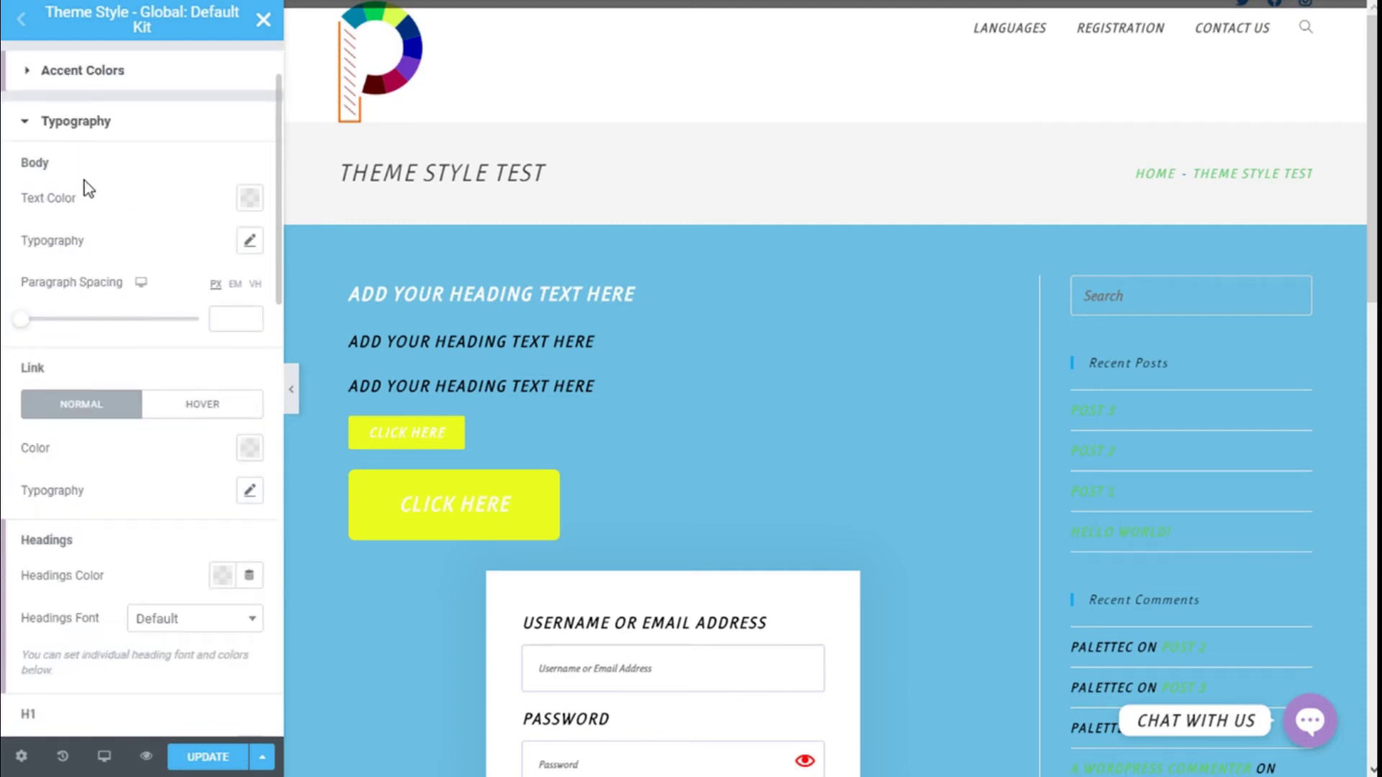
pyautogui.click(250, 198)
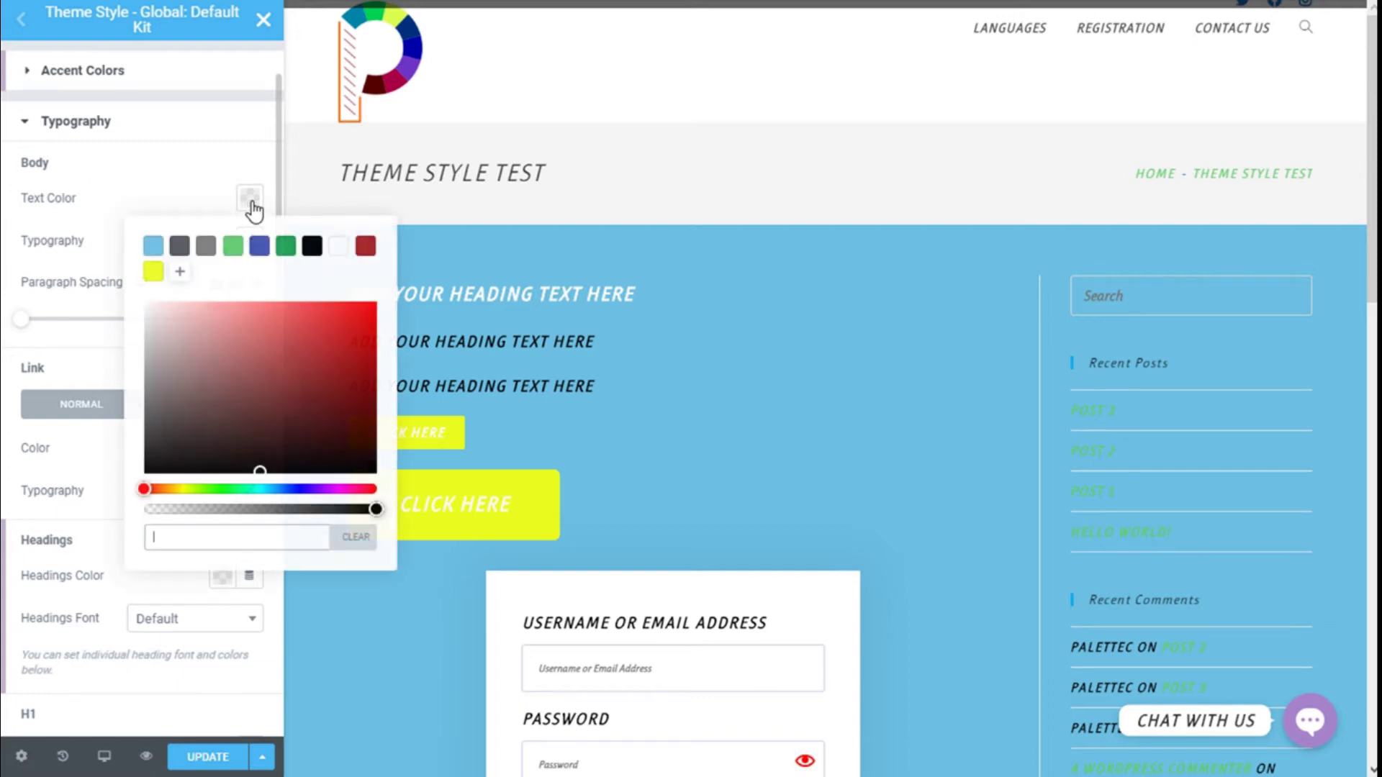
pyautogui.click(343, 248)
pyautogui.click(180, 190)
pyautogui.scroll(-2, 159, 196)
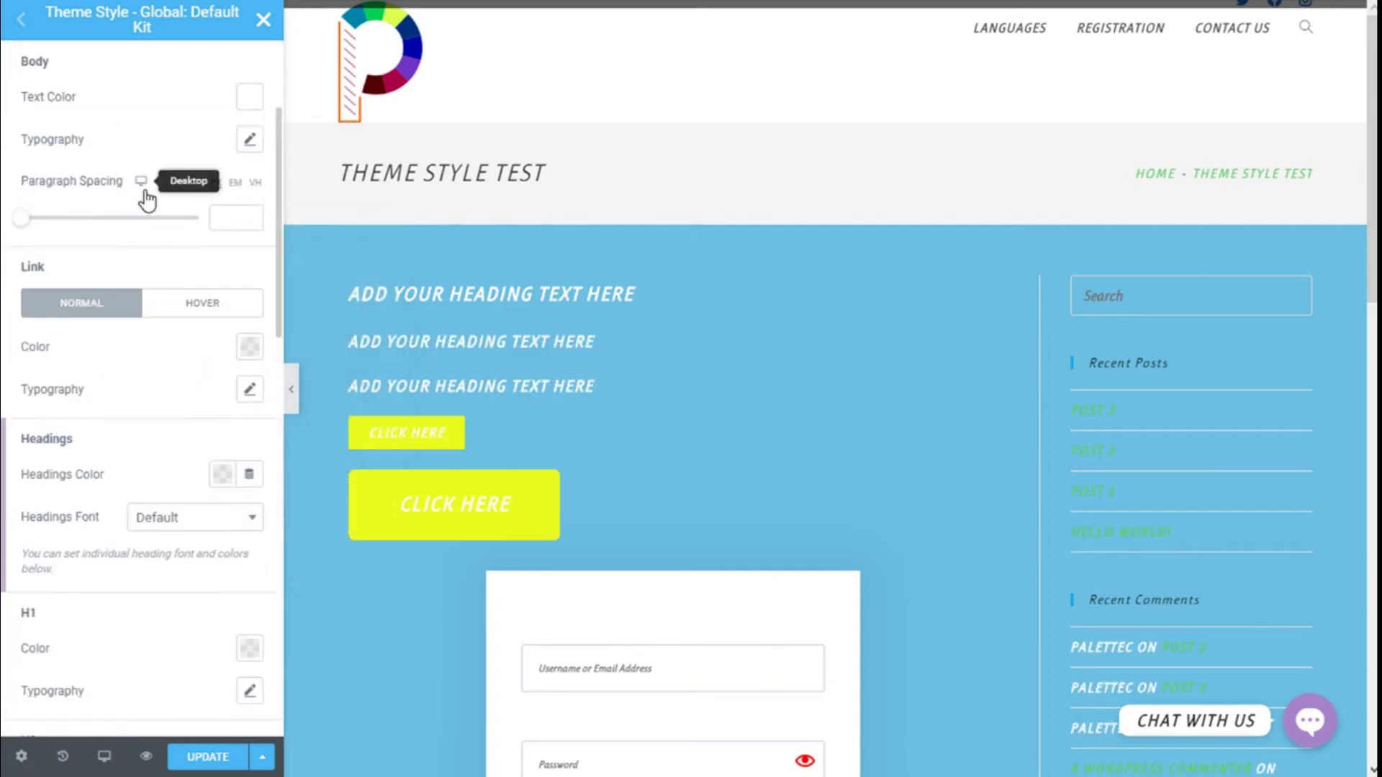
# - Check how the body text color applies to the headings, login form and sidebar across the page
pyautogui.scroll(-3, 1133, 507)
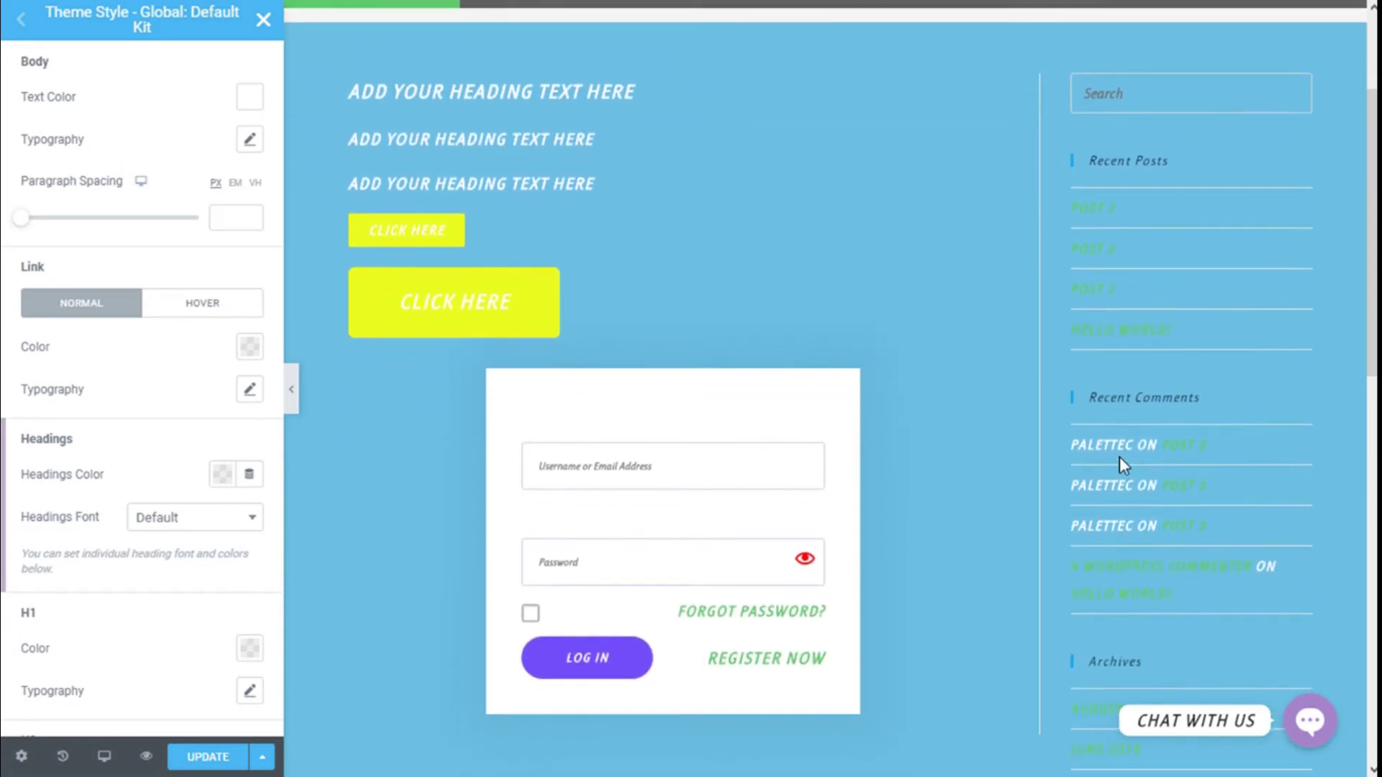
pyautogui.scroll(2, 245, 241)
pyautogui.scroll(-2, 541, 310)
pyautogui.scroll(-4, 539, 308)
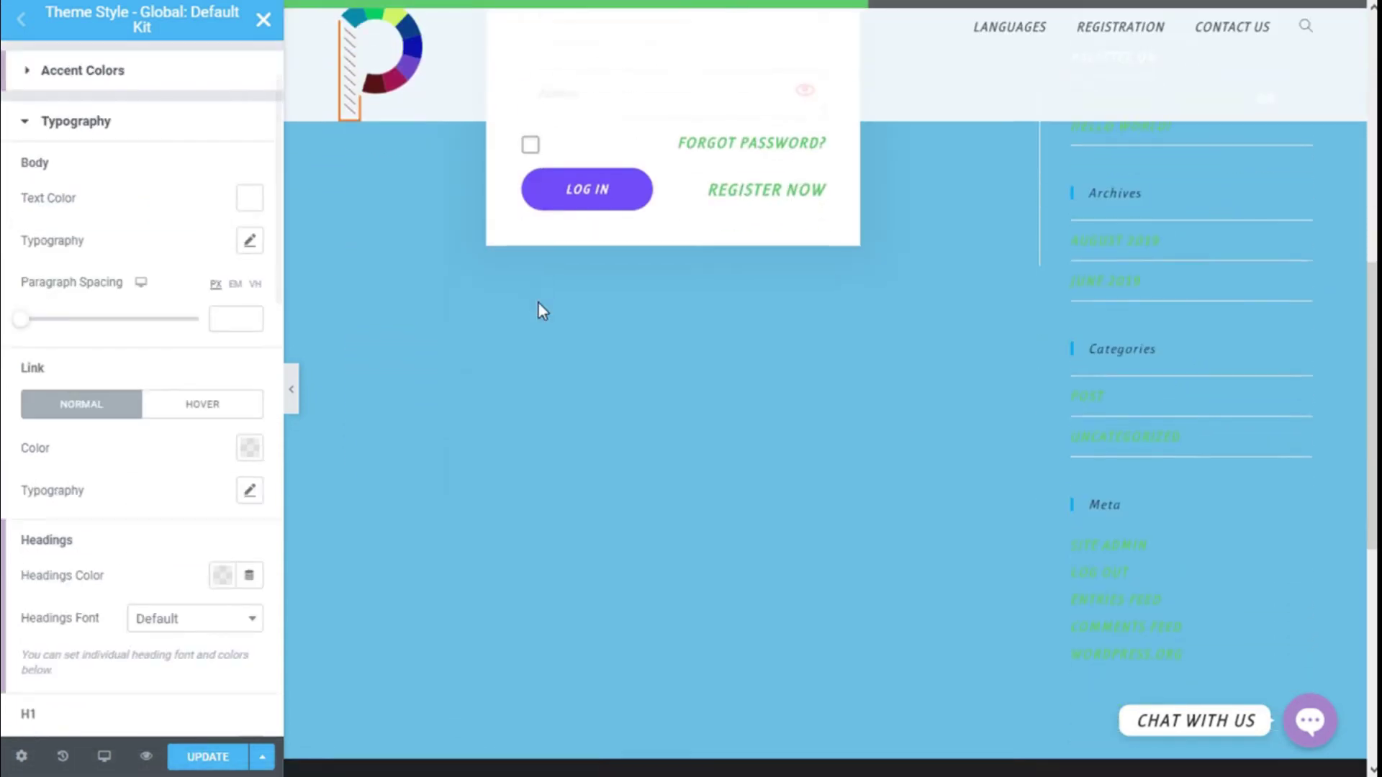
pyautogui.scroll(3, 539, 308)
pyautogui.scroll(2, 274, 315)
pyautogui.scroll(-2, 275, 313)
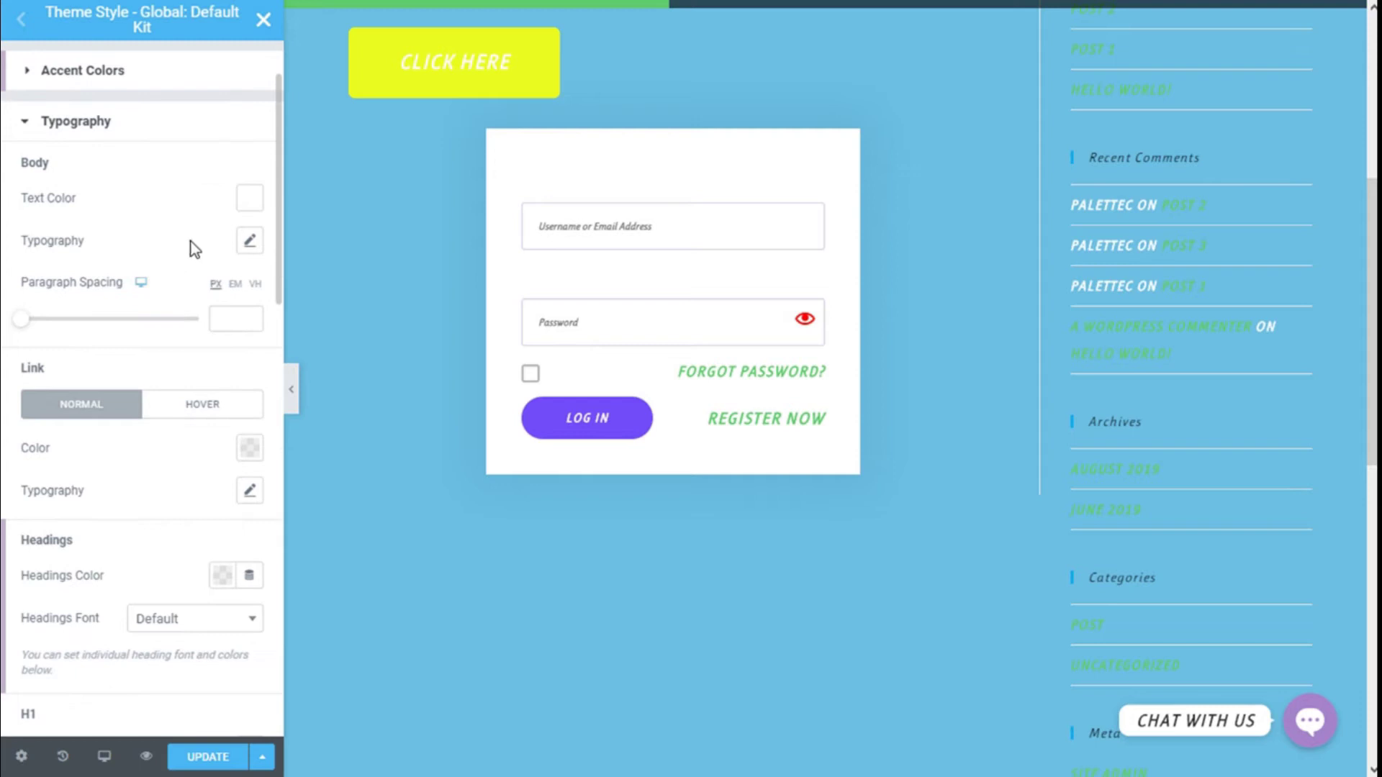
# - Examine the body typography options, from font family and size to line height and letter spacing, and the paragraph spacing setting
pyautogui.click(250, 242)
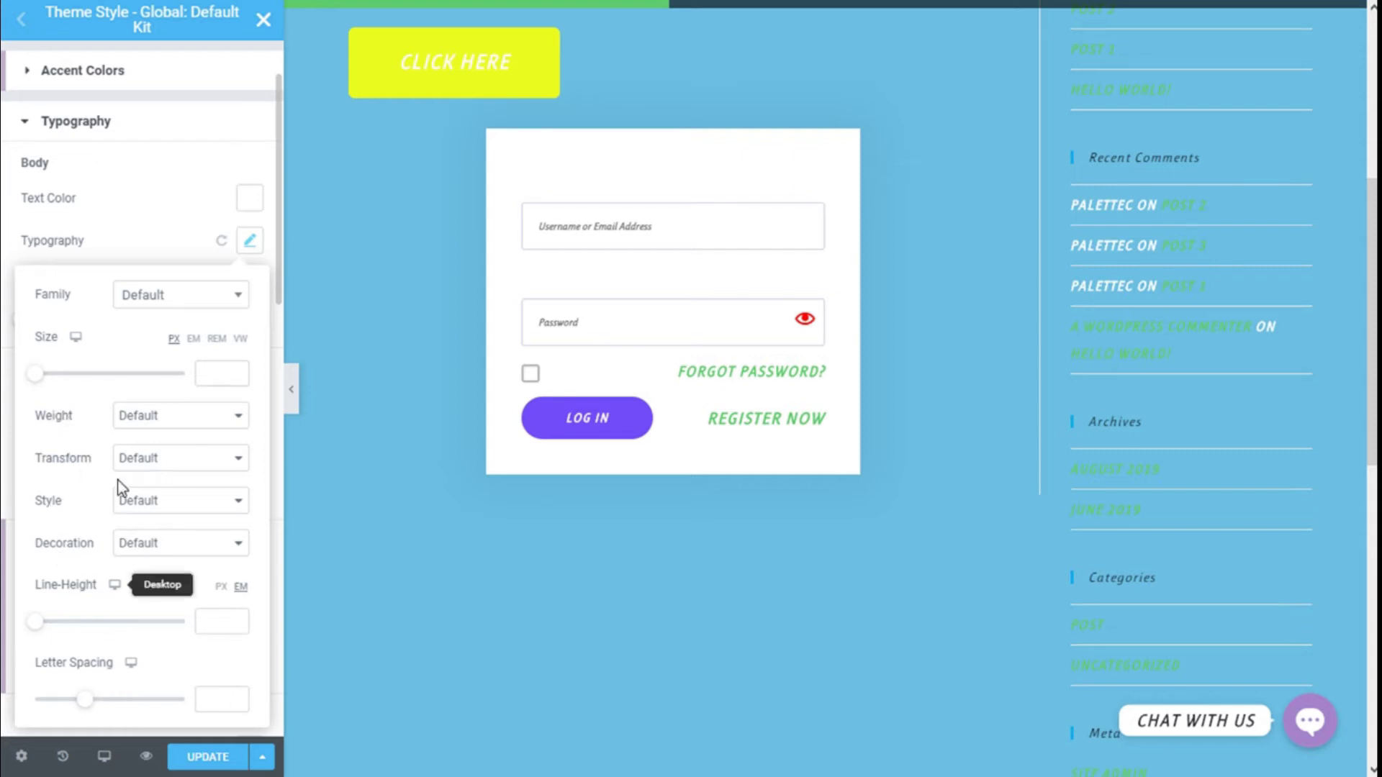
pyautogui.click(154, 243)
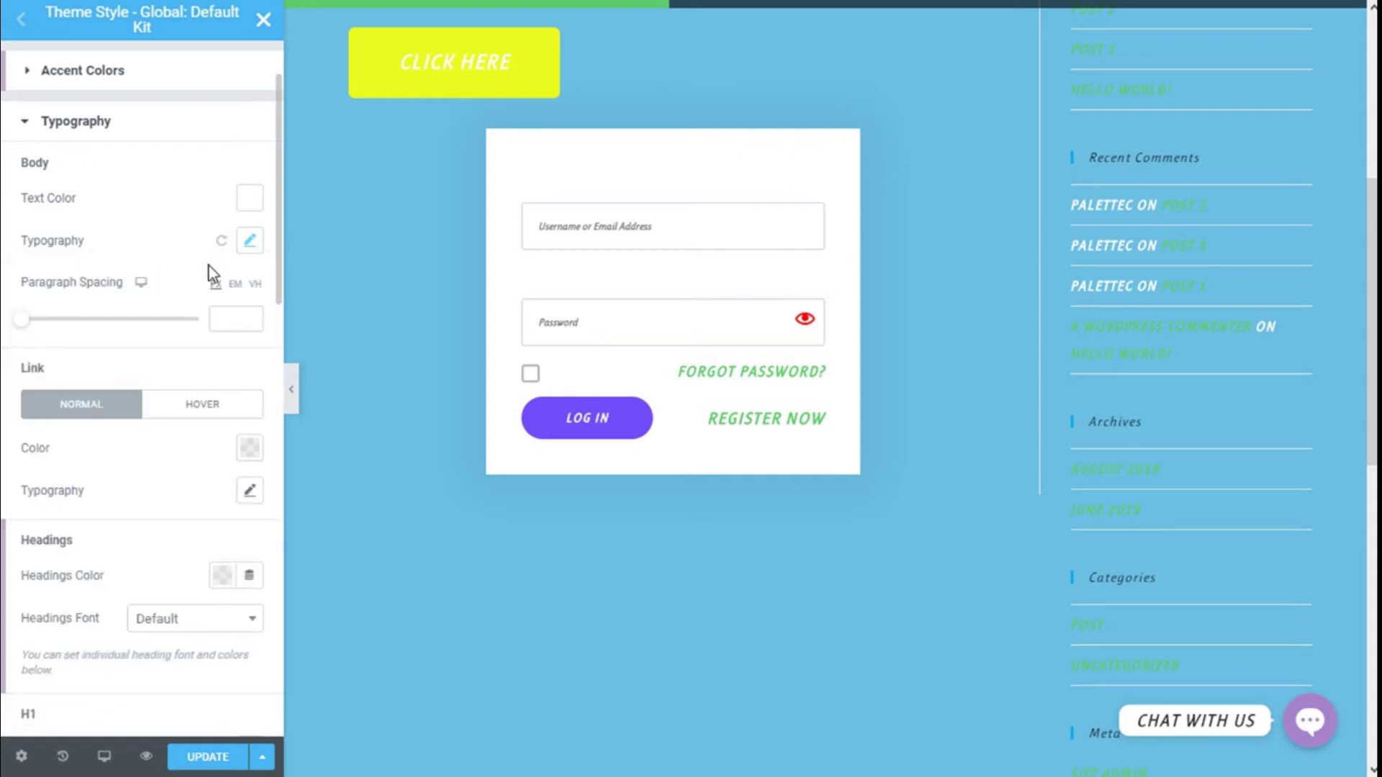
pyautogui.scroll(-2, 209, 272)
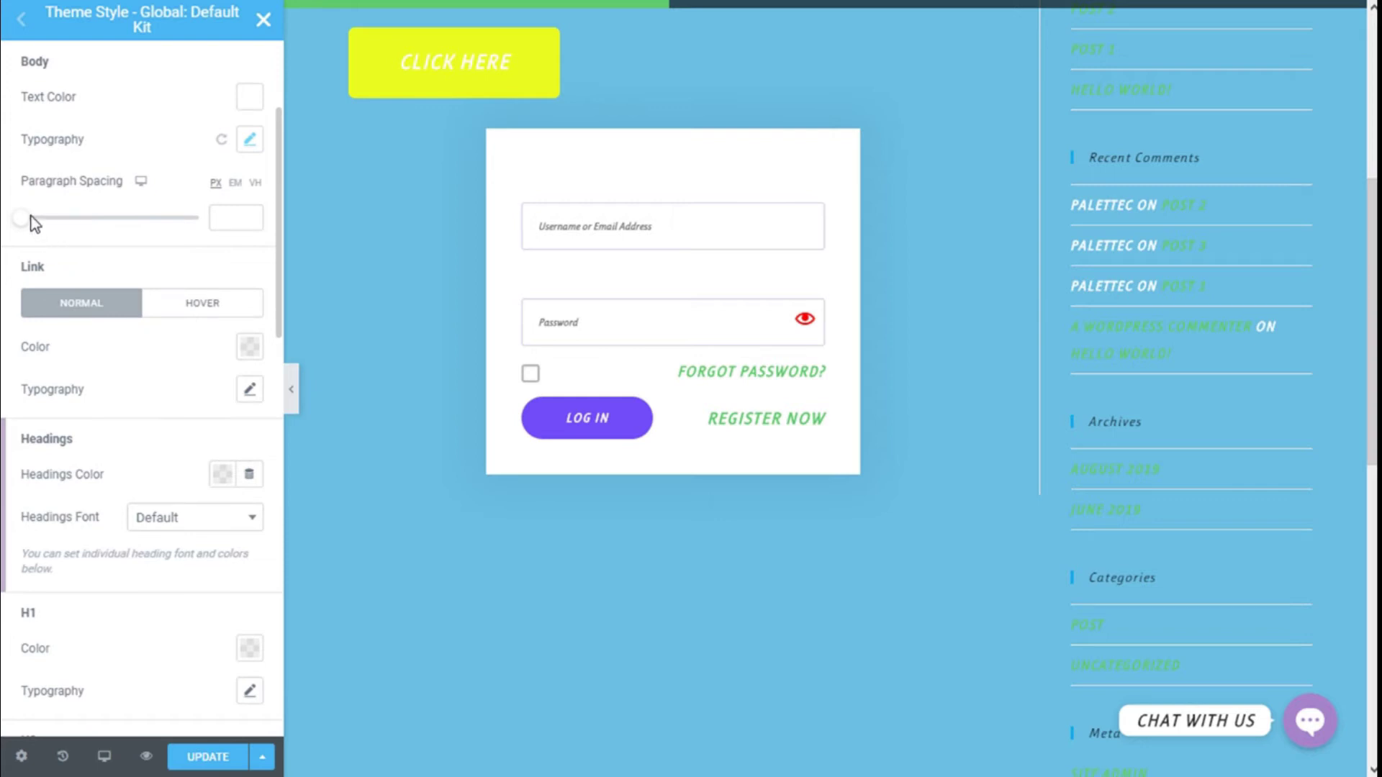
# - Set the normal link color to the blue swatch #4054B2 and check the buttons and links on the page
pyautogui.scroll(-2, 112, 252)
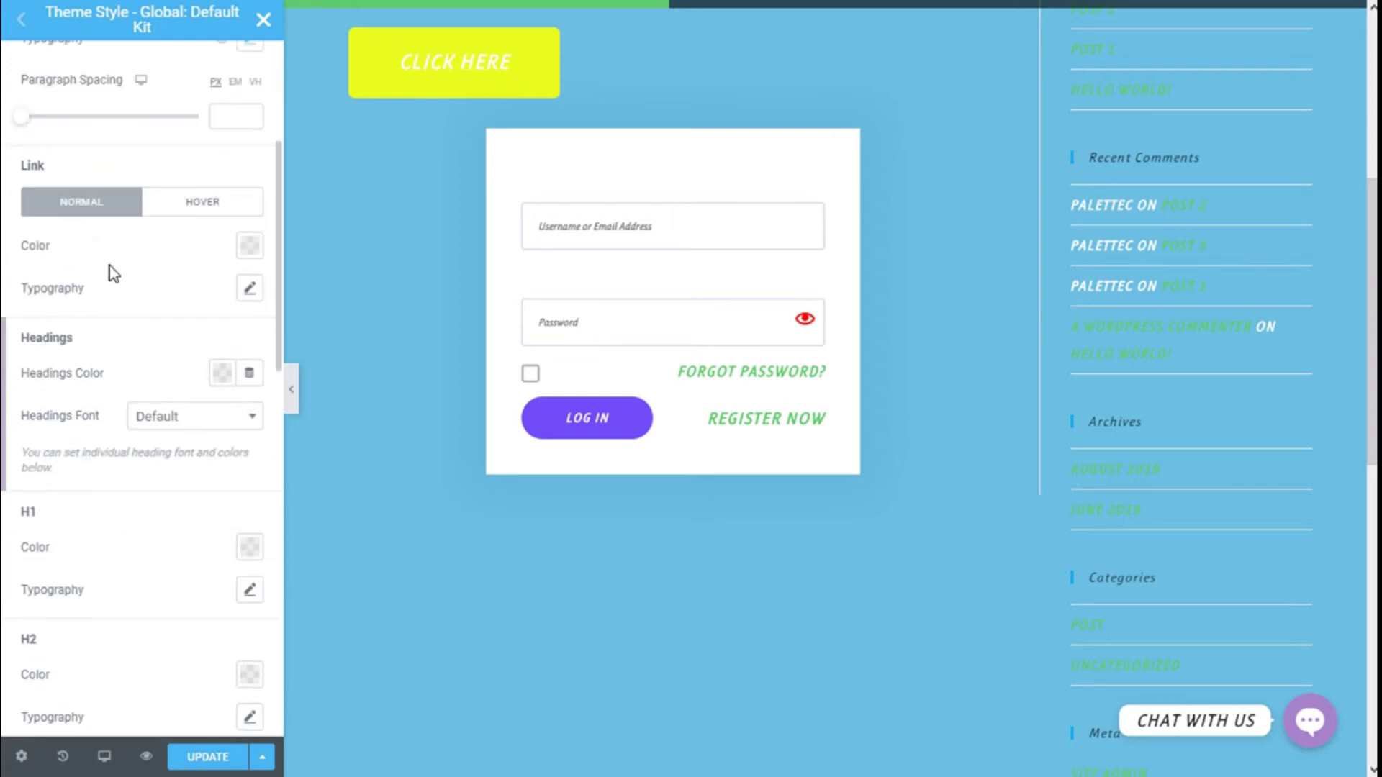
pyautogui.click(251, 252)
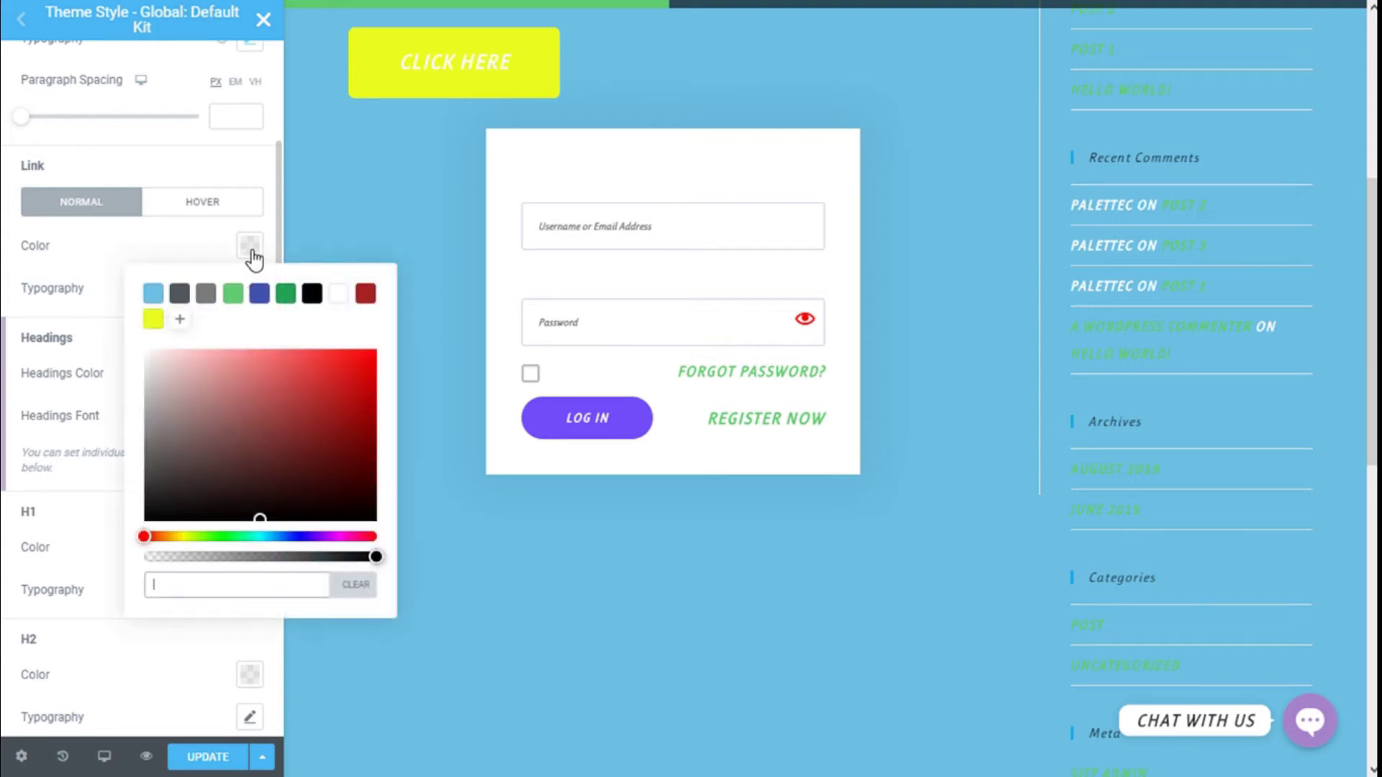
pyautogui.click(261, 300)
pyautogui.scroll(2, 310, 204)
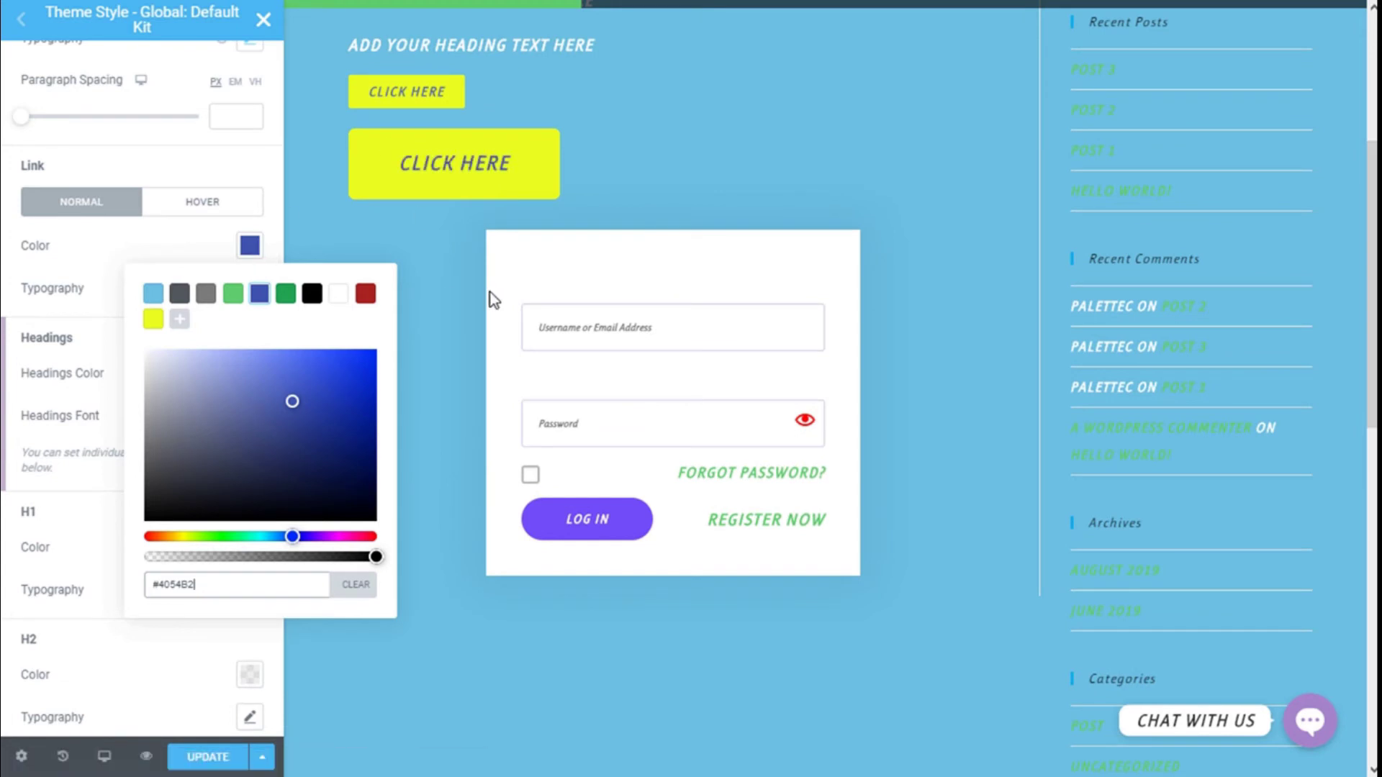
pyautogui.click(195, 245)
# - Set the hover color of links to the green swatch #23A455
pyautogui.click(204, 205)
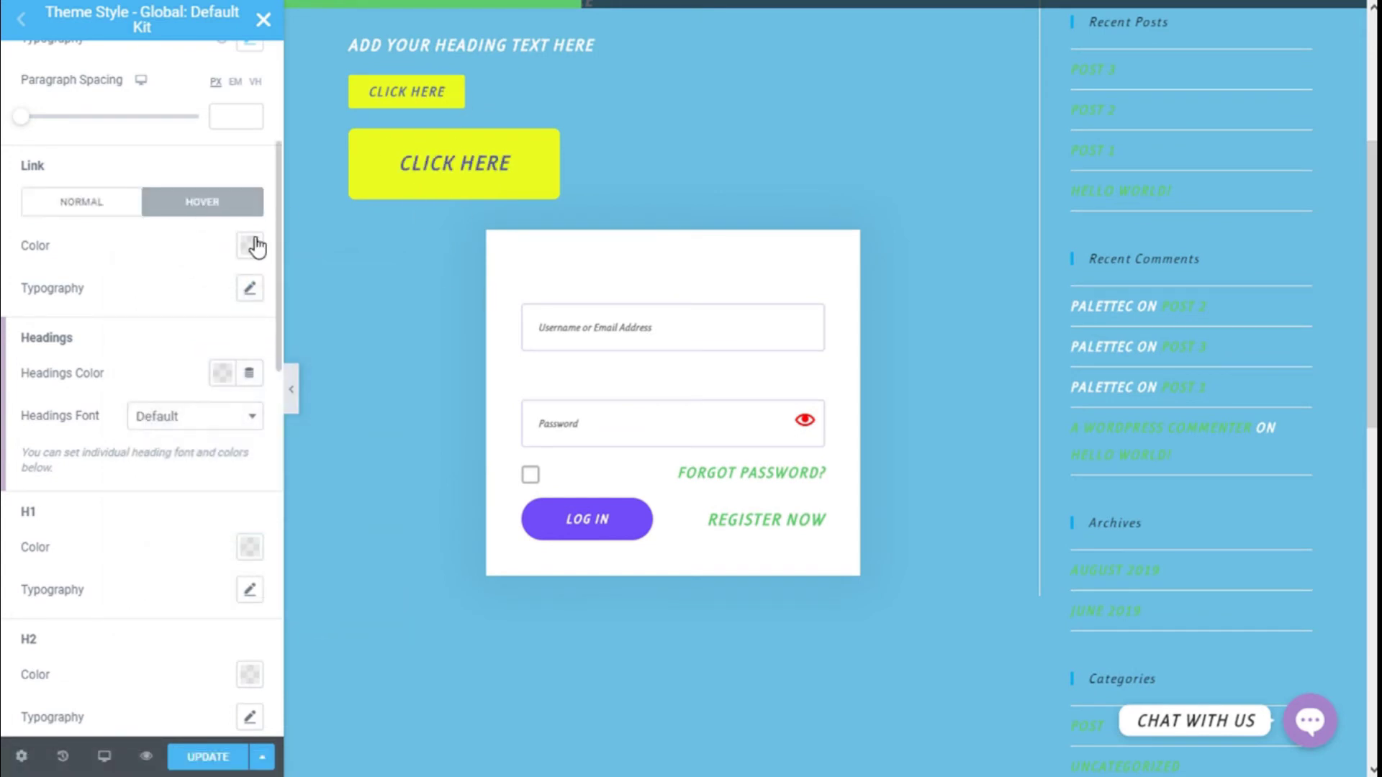
pyautogui.click(251, 246)
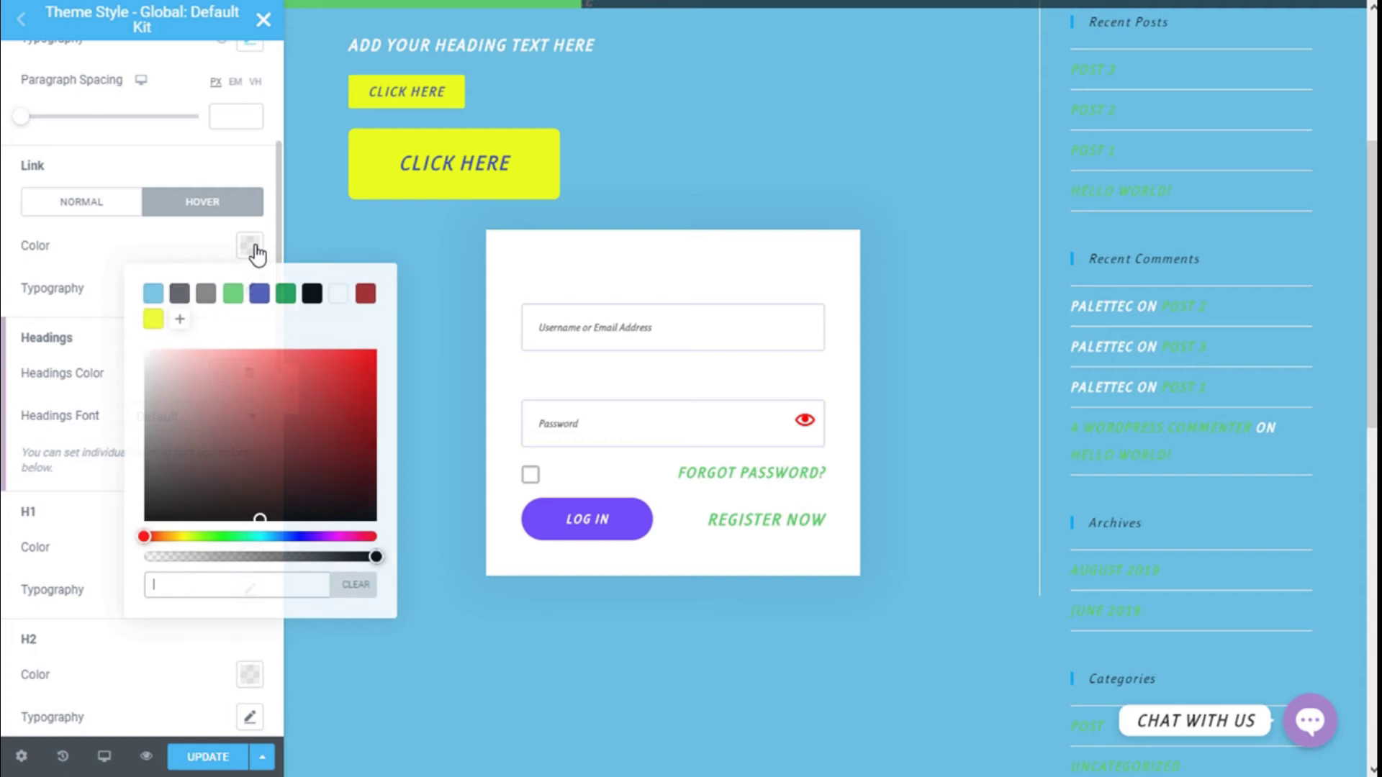
pyautogui.click(285, 295)
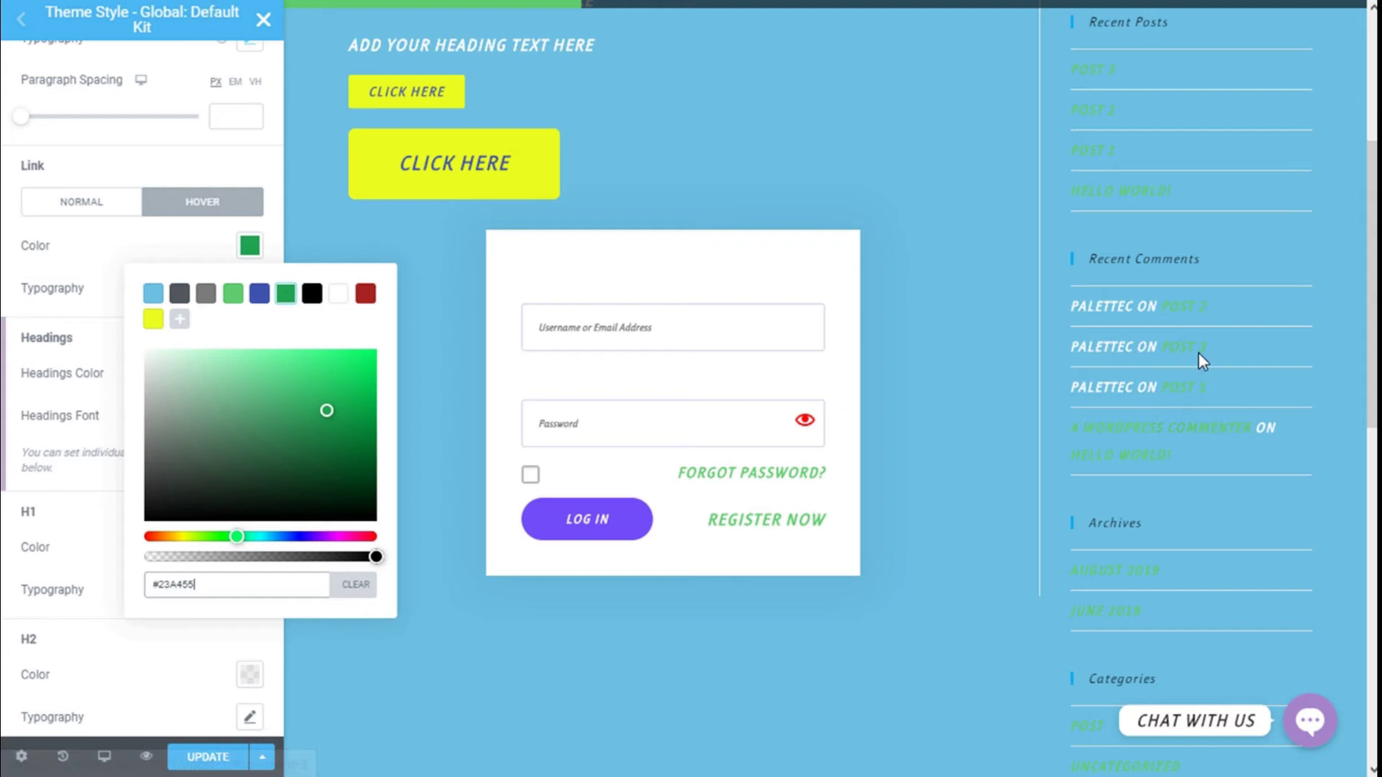
pyautogui.click(247, 254)
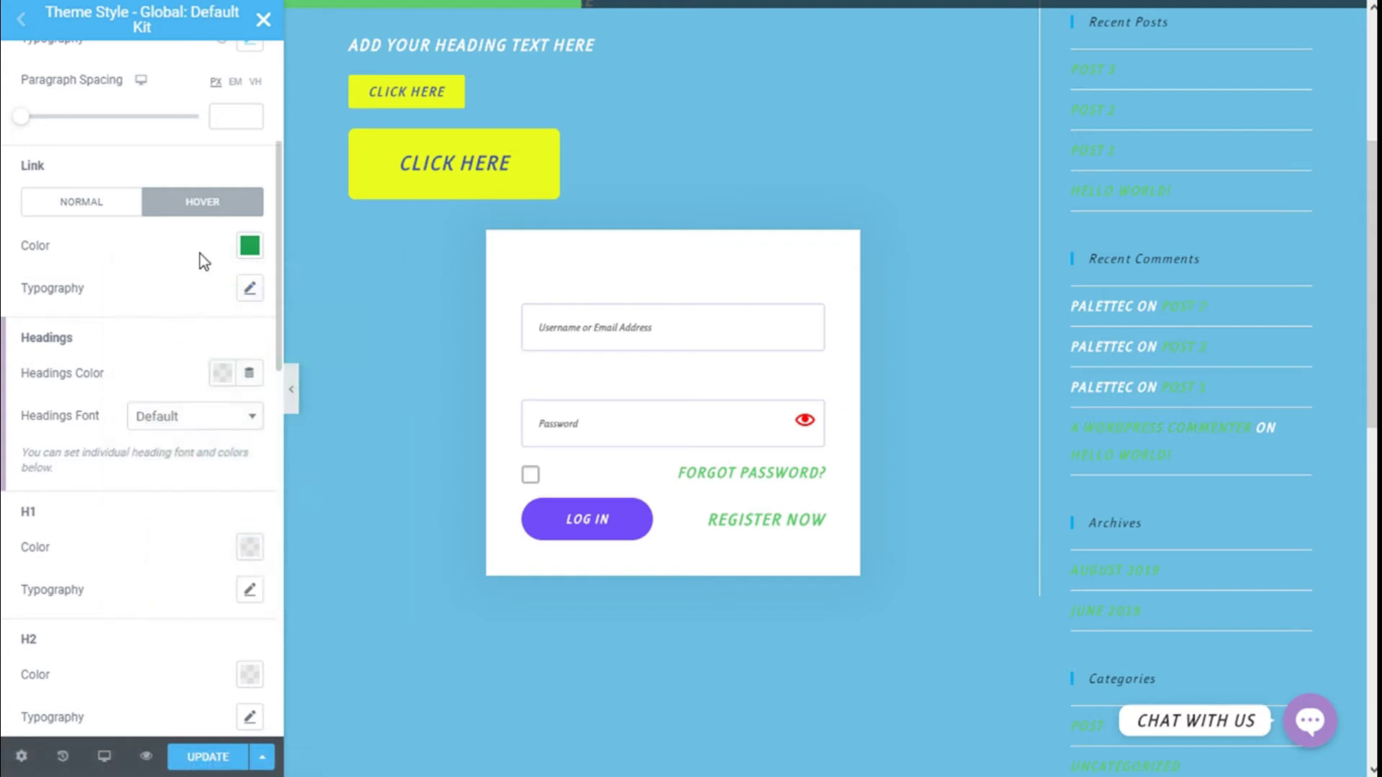
# - Set the general headings color to the white swatch after trying the dark grey and light blue ones
pyautogui.scroll(-2, 200, 257)
pyautogui.scroll(2, 542, 287)
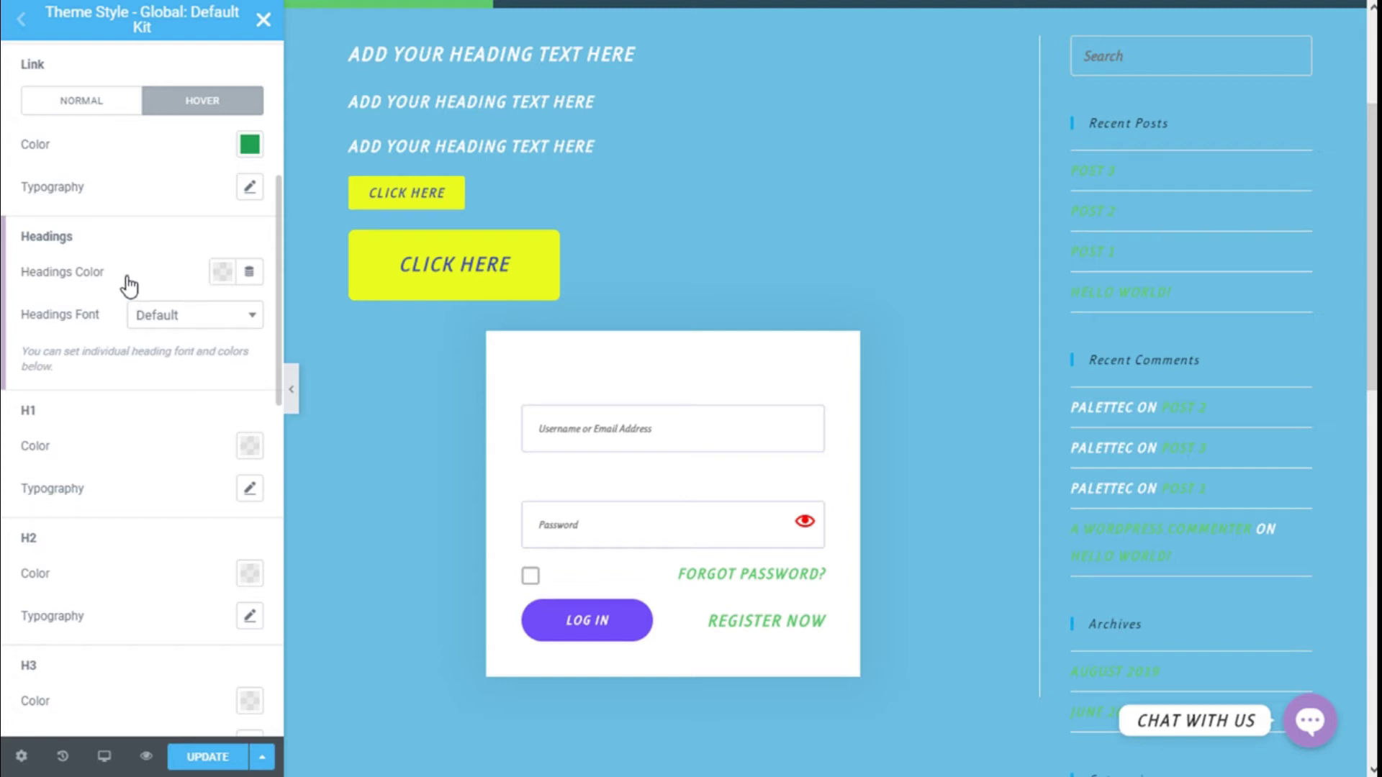
pyautogui.click(205, 310)
pyautogui.click(223, 272)
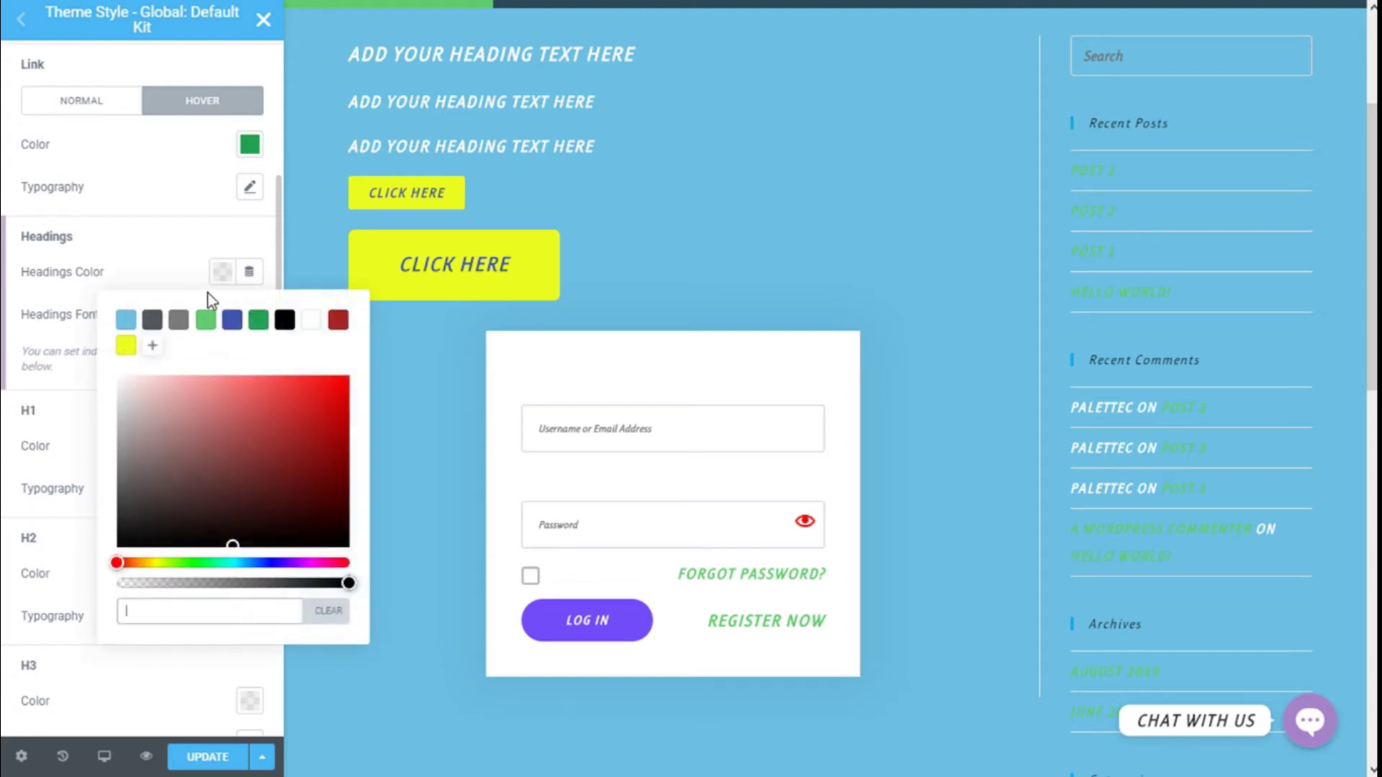
pyautogui.click(151, 319)
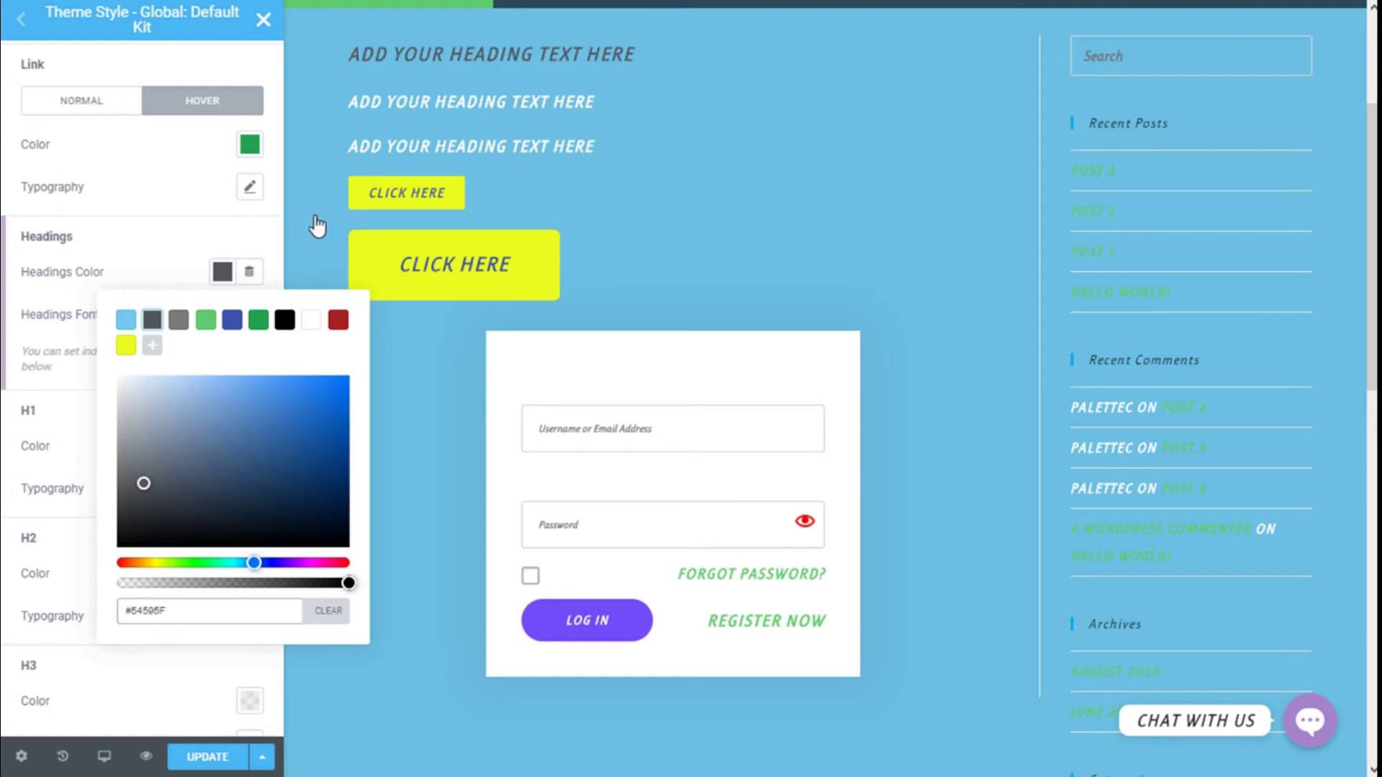
pyautogui.click(125, 320)
pyautogui.scroll(1, 193, 245)
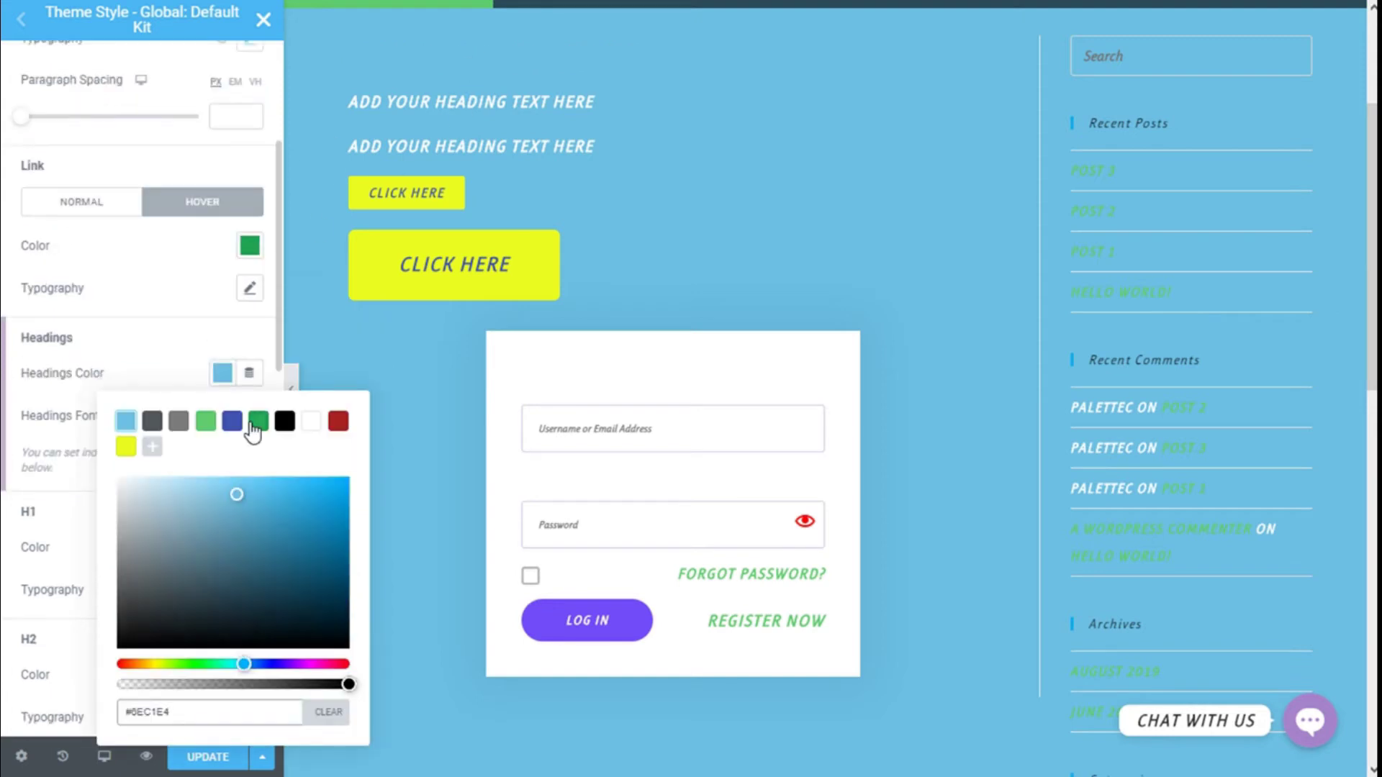
pyautogui.click(303, 432)
pyautogui.scroll(3, 202, 352)
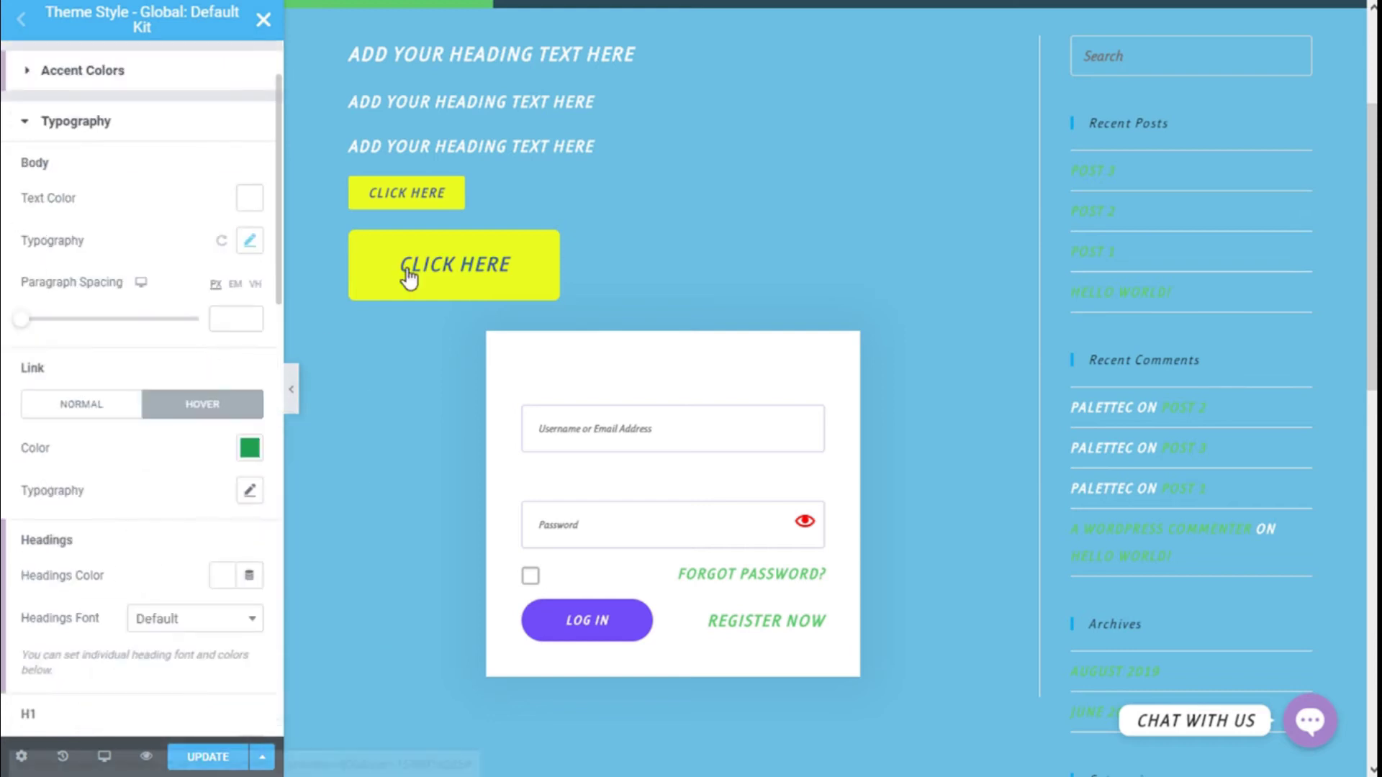
# - Examine the individual color and typography settings for headings H1 to H6
pyautogui.scroll(-3, 407, 279)
pyautogui.scroll(-7, 154, 308)
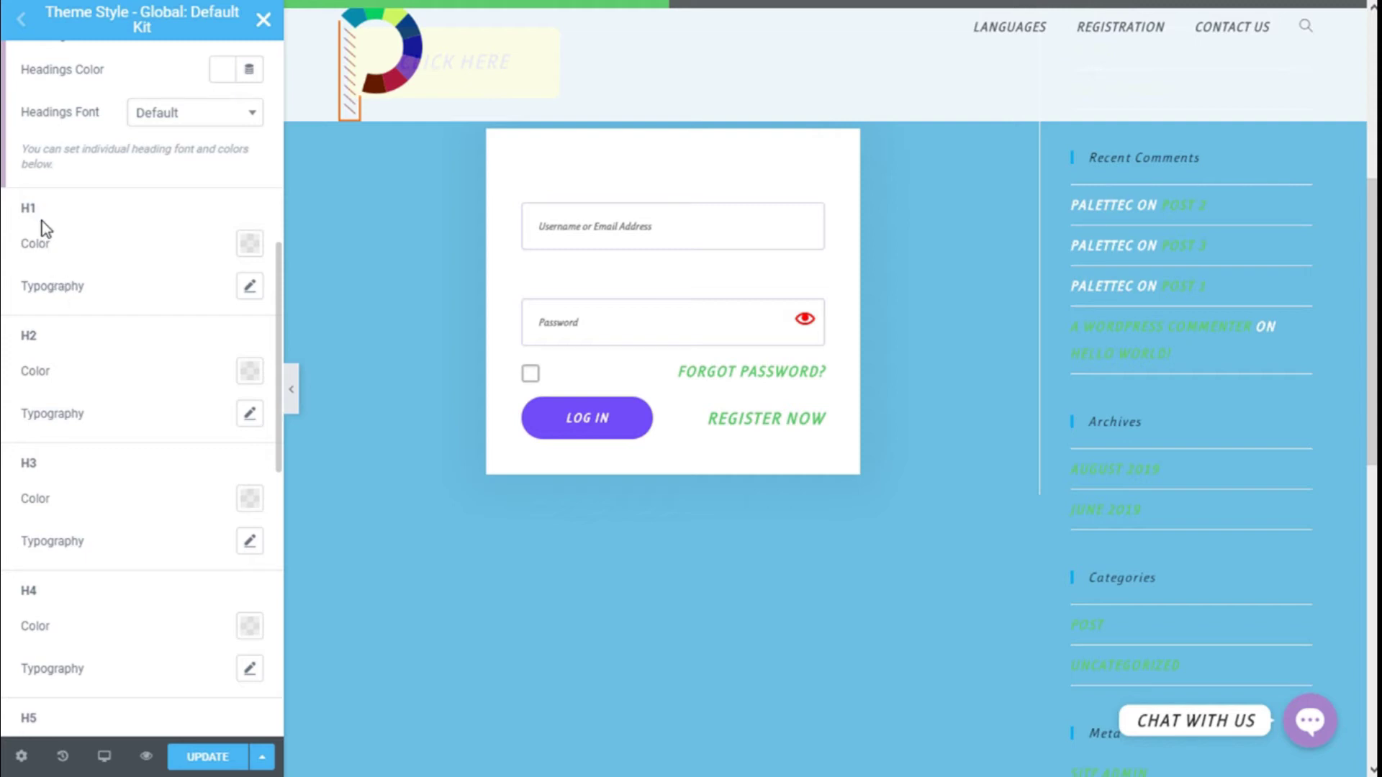
pyautogui.scroll(-1, 93, 274)
pyautogui.scroll(-2, 65, 295)
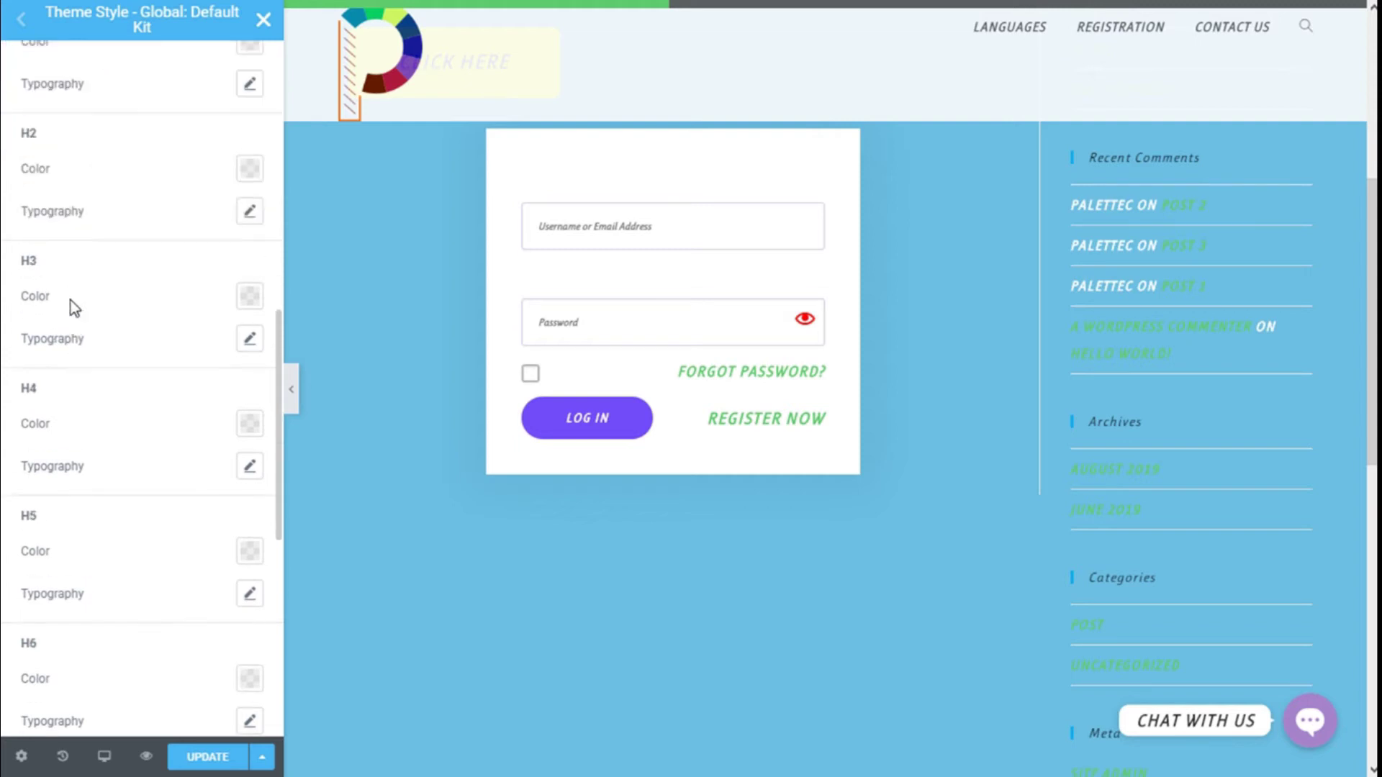
pyautogui.scroll(-4, 94, 428)
pyautogui.scroll(3, 93, 428)
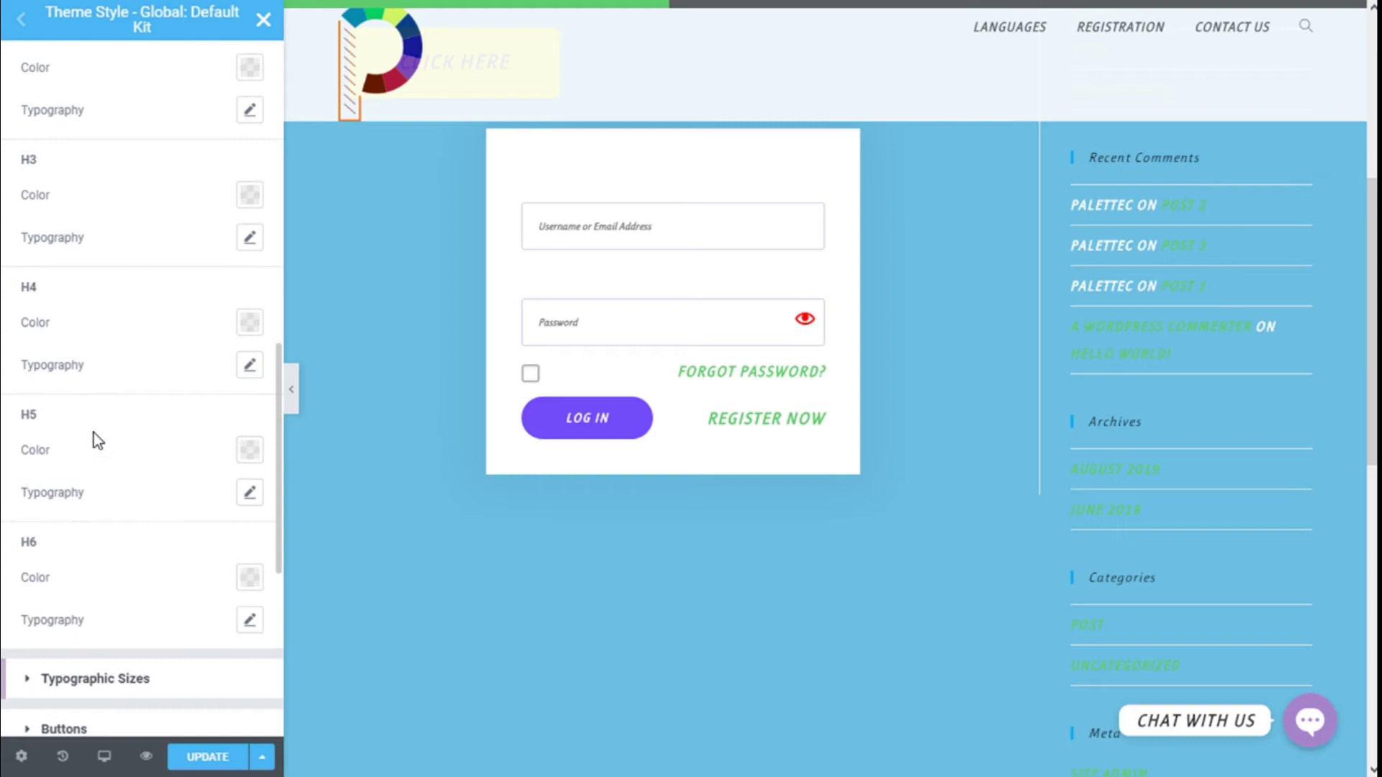
pyautogui.scroll(4, 75, 538)
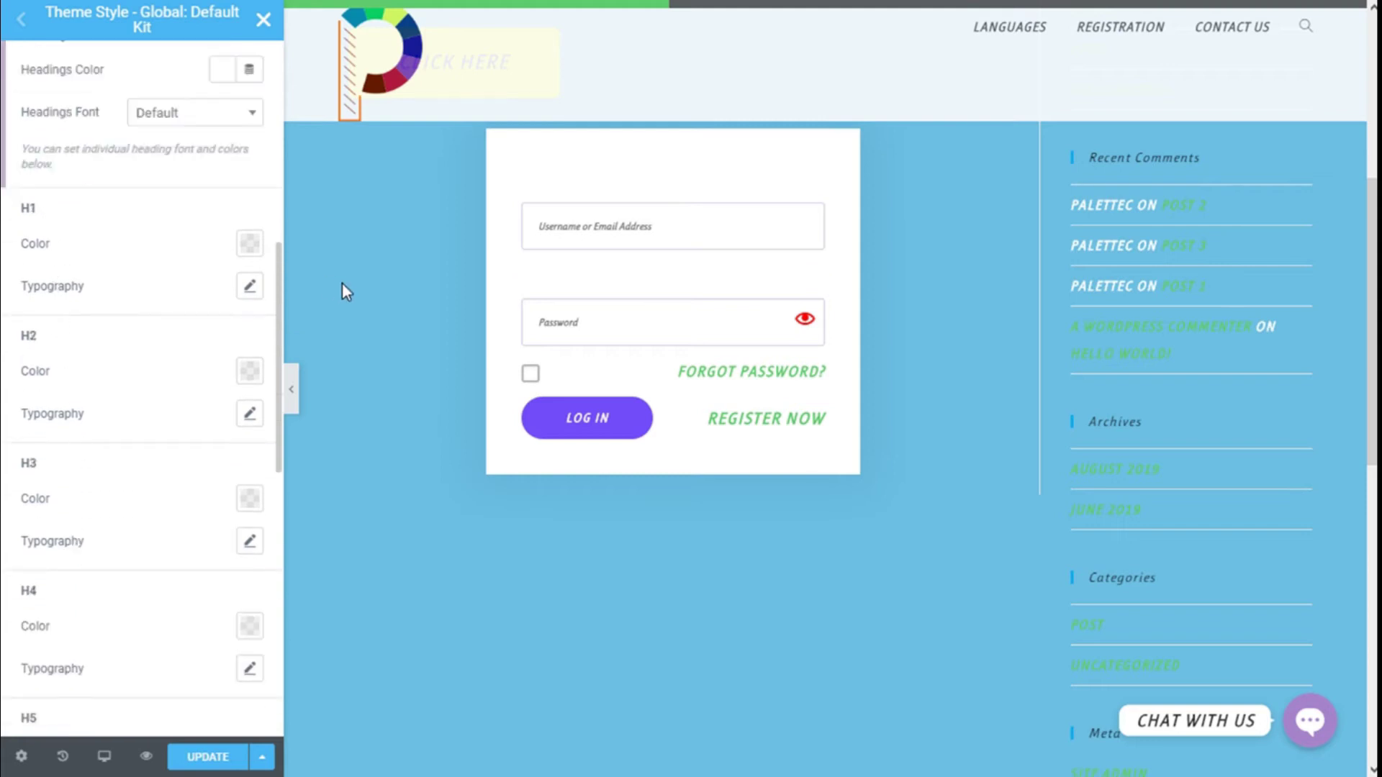
# - Set the H1 heading color to the white swatch after trying black
pyautogui.scroll(1, 646, 366)
pyautogui.scroll(3, 646, 366)
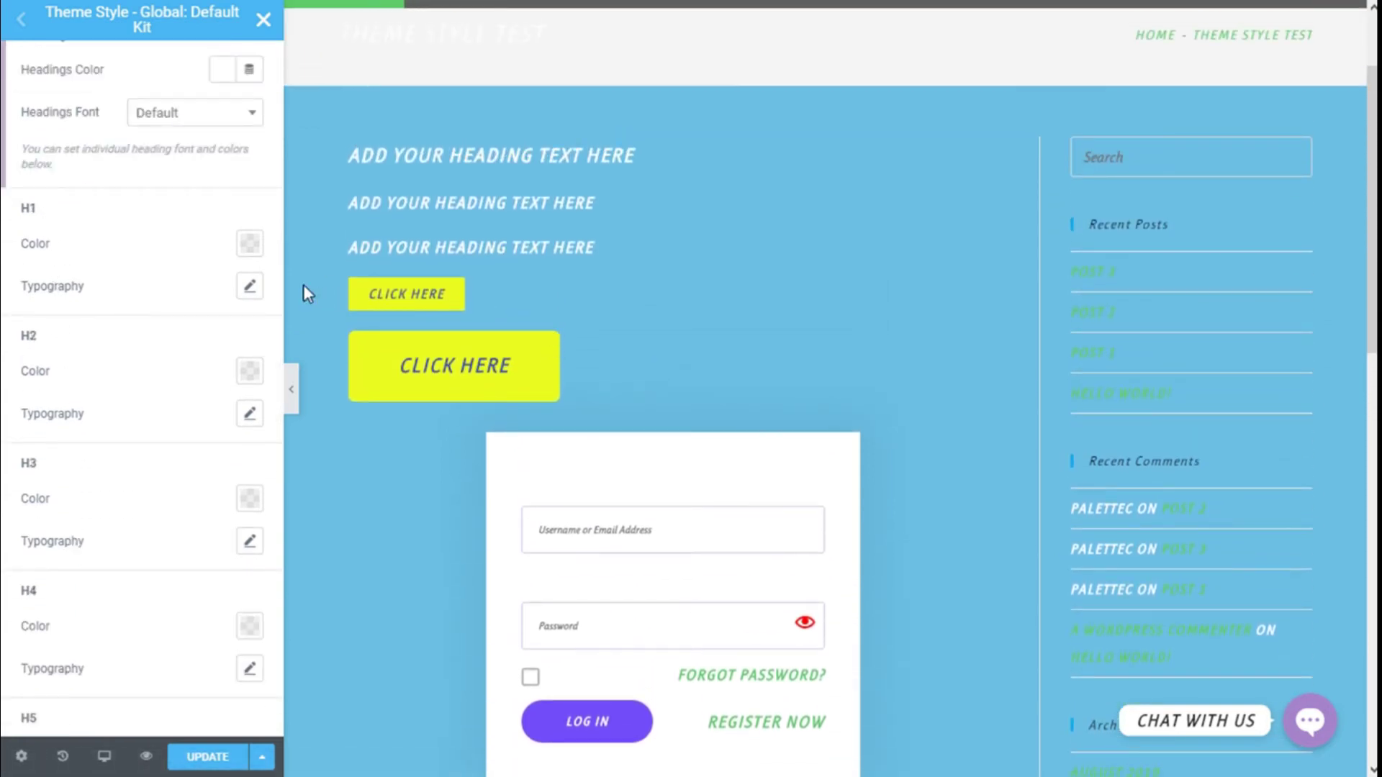
pyautogui.click(250, 246)
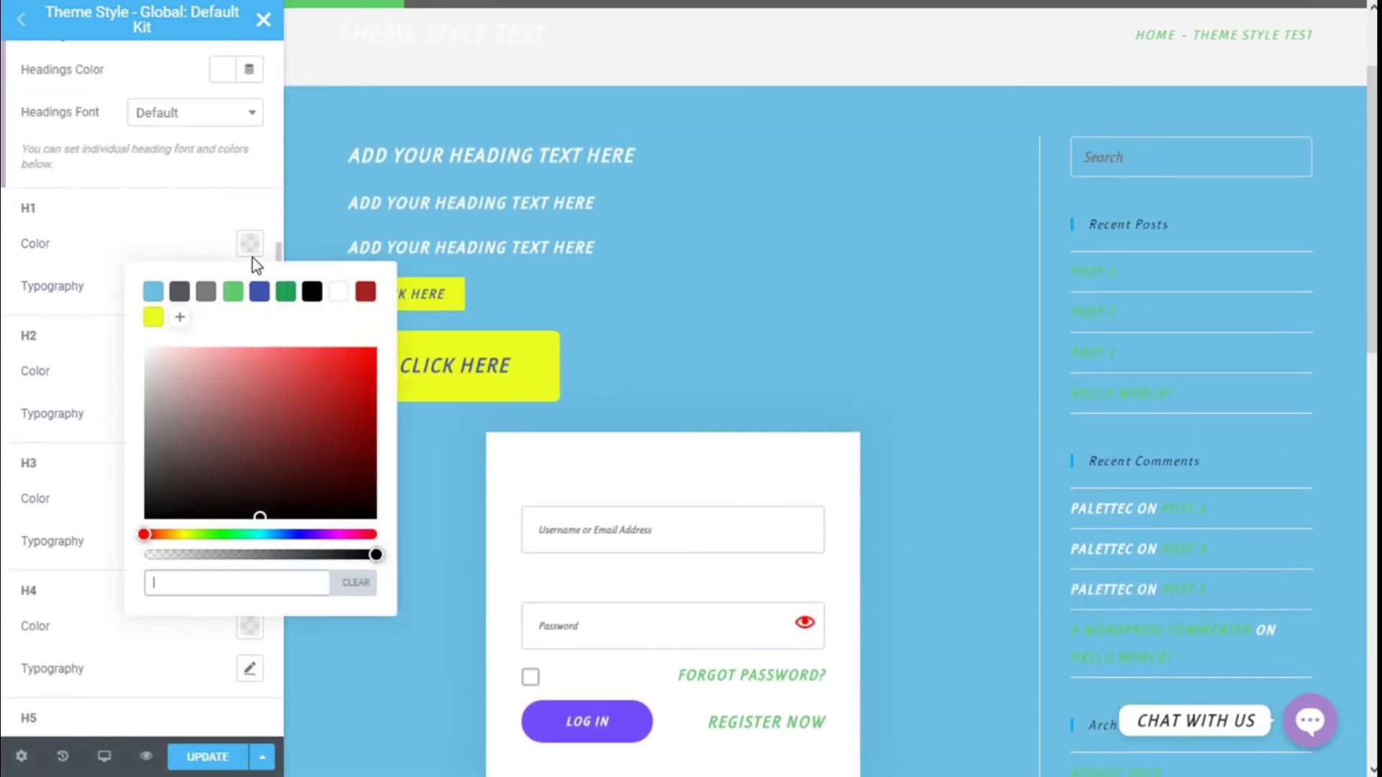
pyautogui.click(308, 295)
pyautogui.scroll(2, 498, 184)
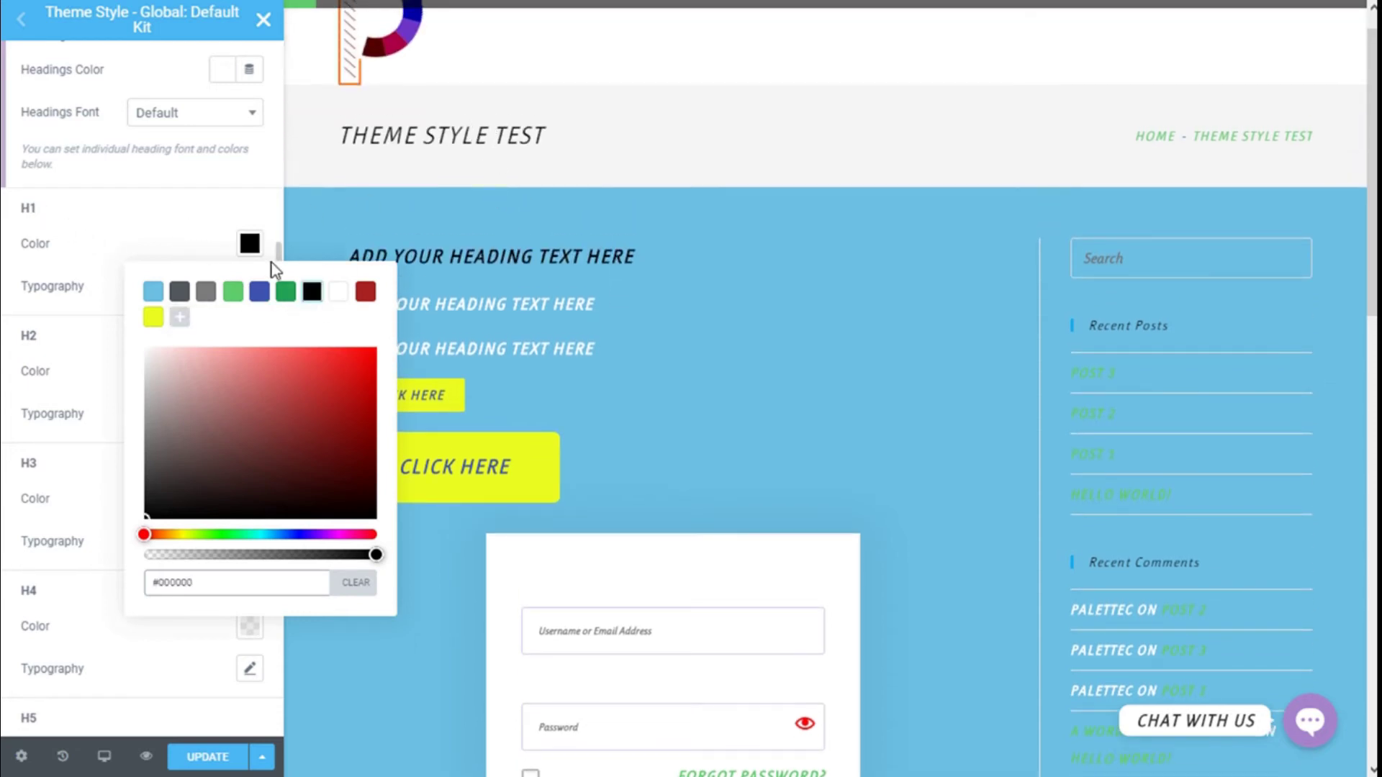
pyautogui.click(339, 291)
pyautogui.click(158, 259)
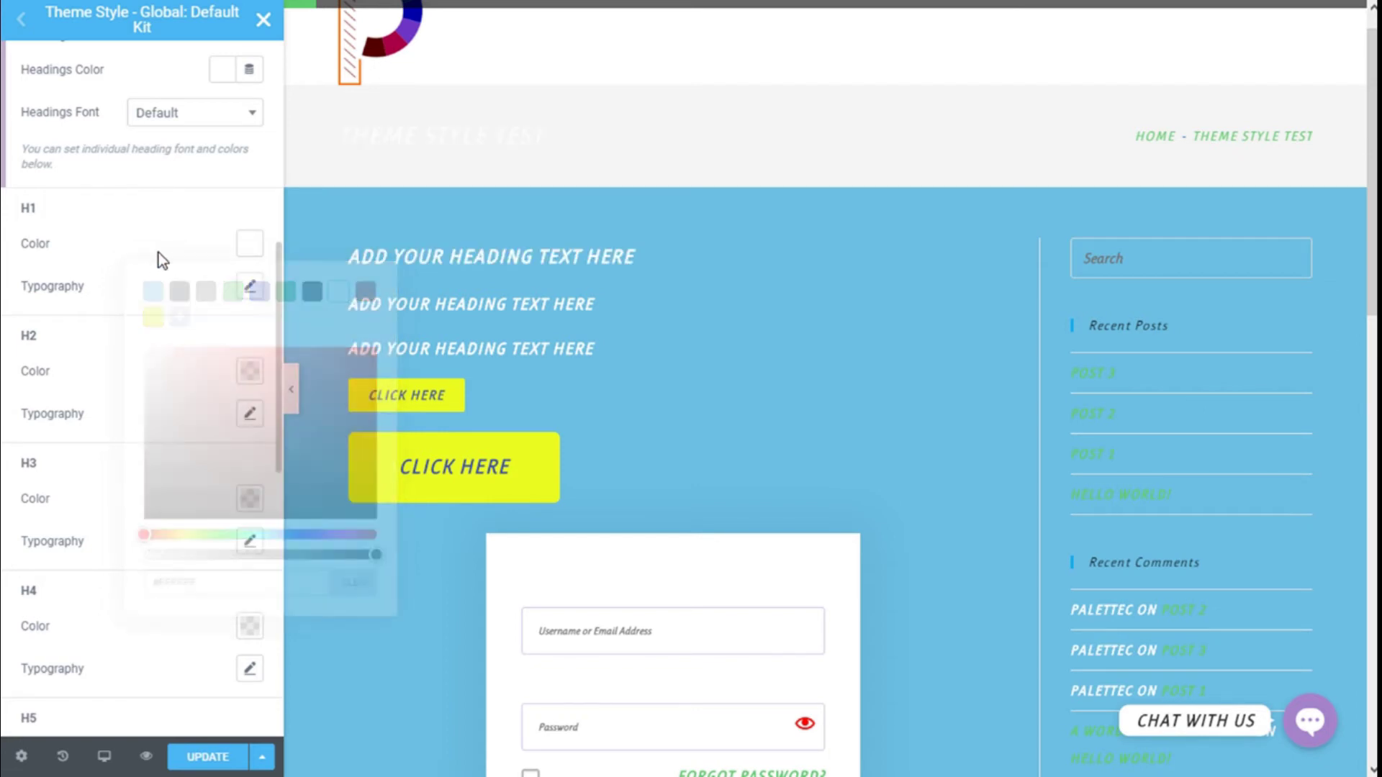
# - Review the heading typography settings, collapse them and examine the heading size presets under Typographic Sizes
pyautogui.scroll(2, 176, 295)
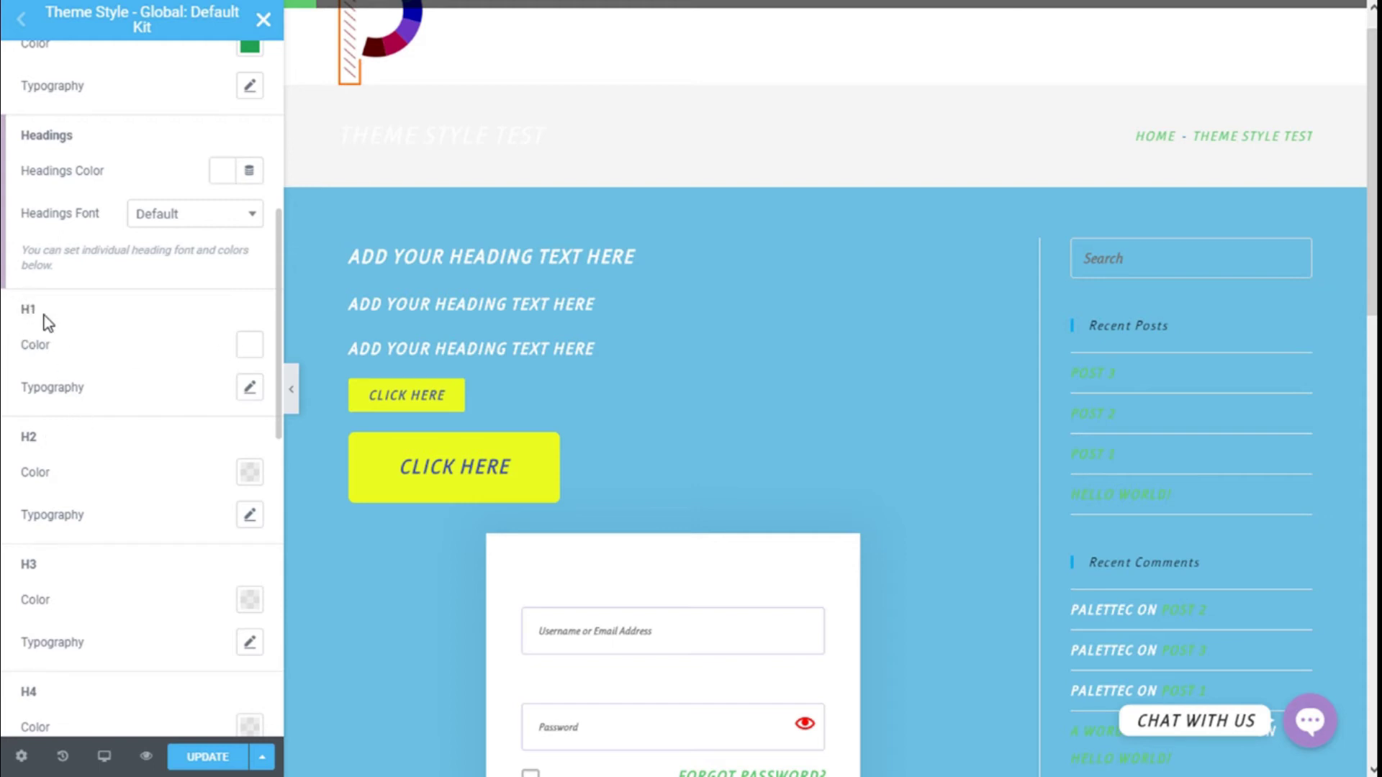
pyautogui.scroll(3, 72, 321)
pyautogui.scroll(-4, 97, 310)
pyautogui.scroll(8, 98, 312)
pyautogui.click(72, 224)
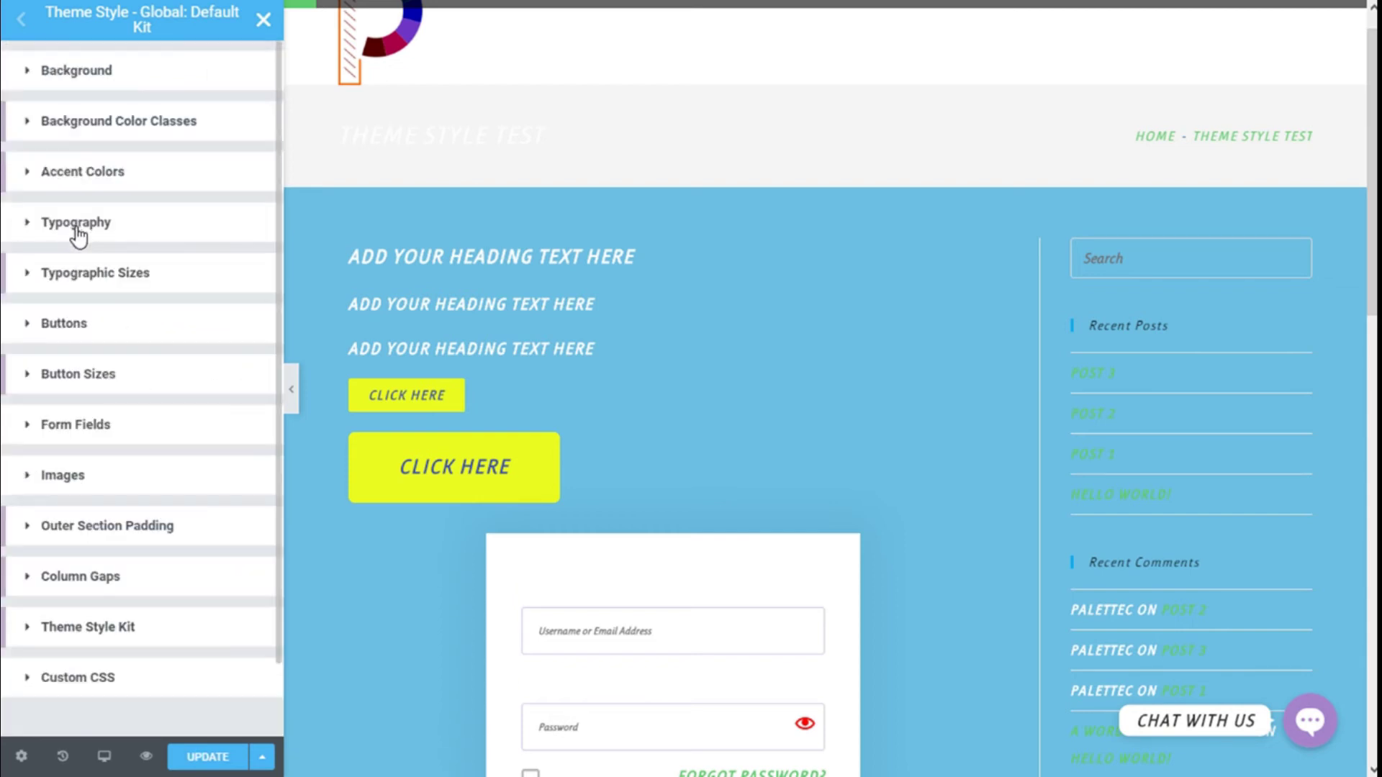
pyautogui.click(107, 278)
pyautogui.scroll(-3, 166, 245)
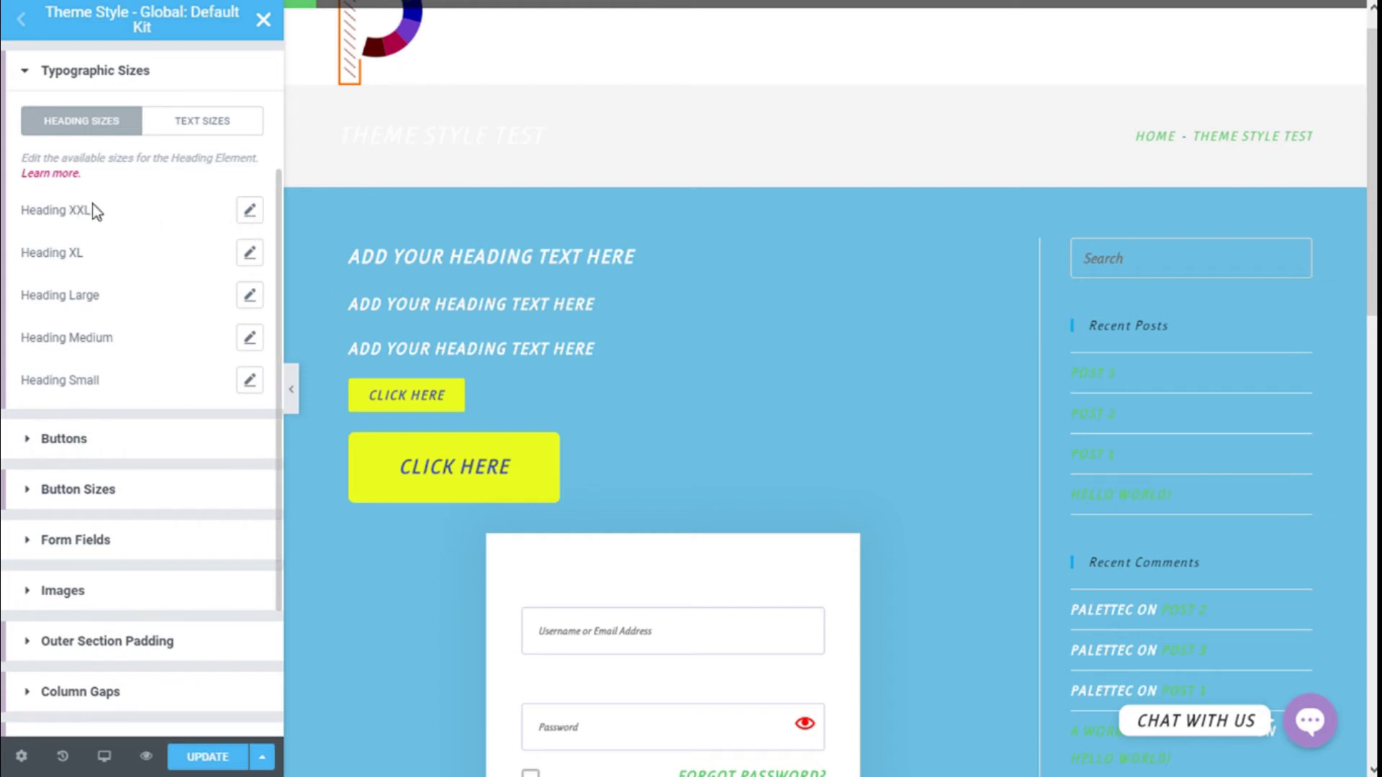
# - Save the theme style changes and close the theme style settings
pyautogui.click(221, 760)
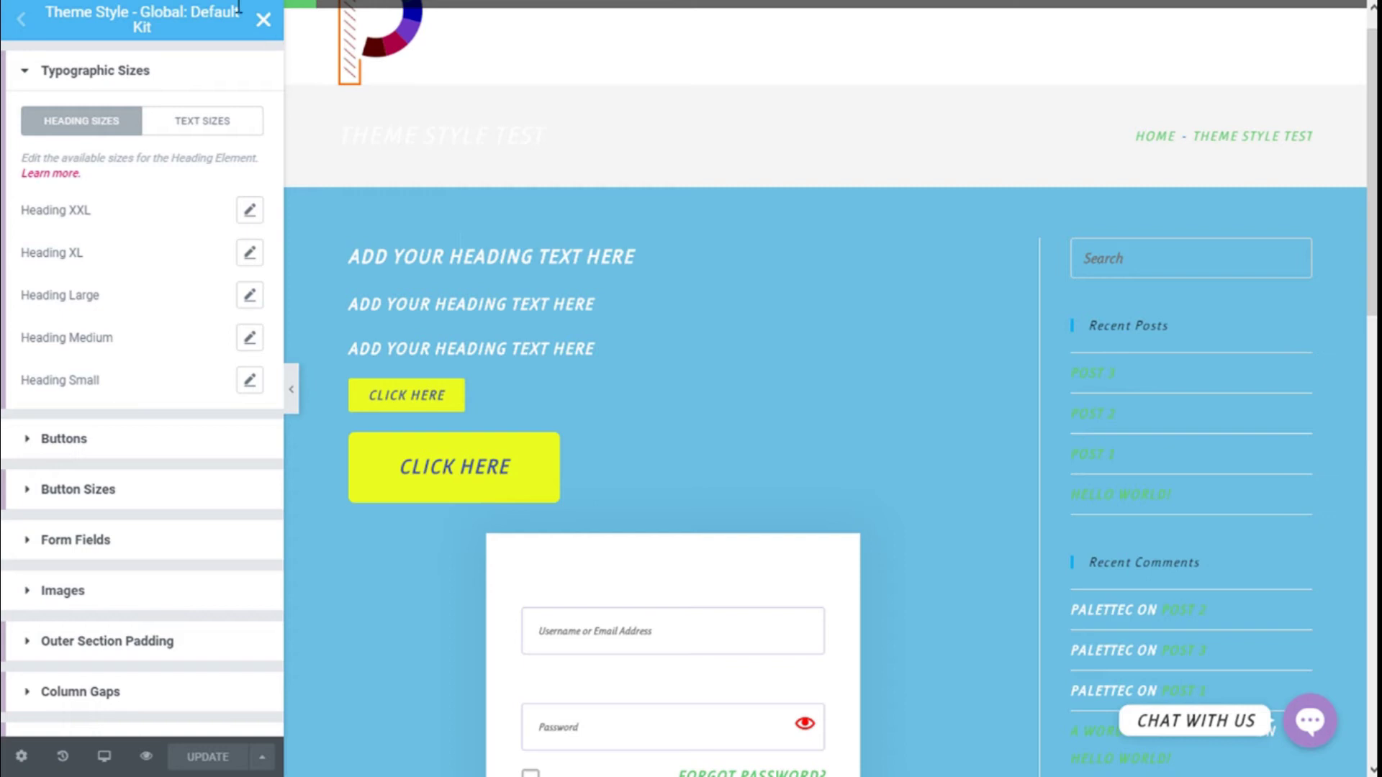
pyautogui.click(263, 20)
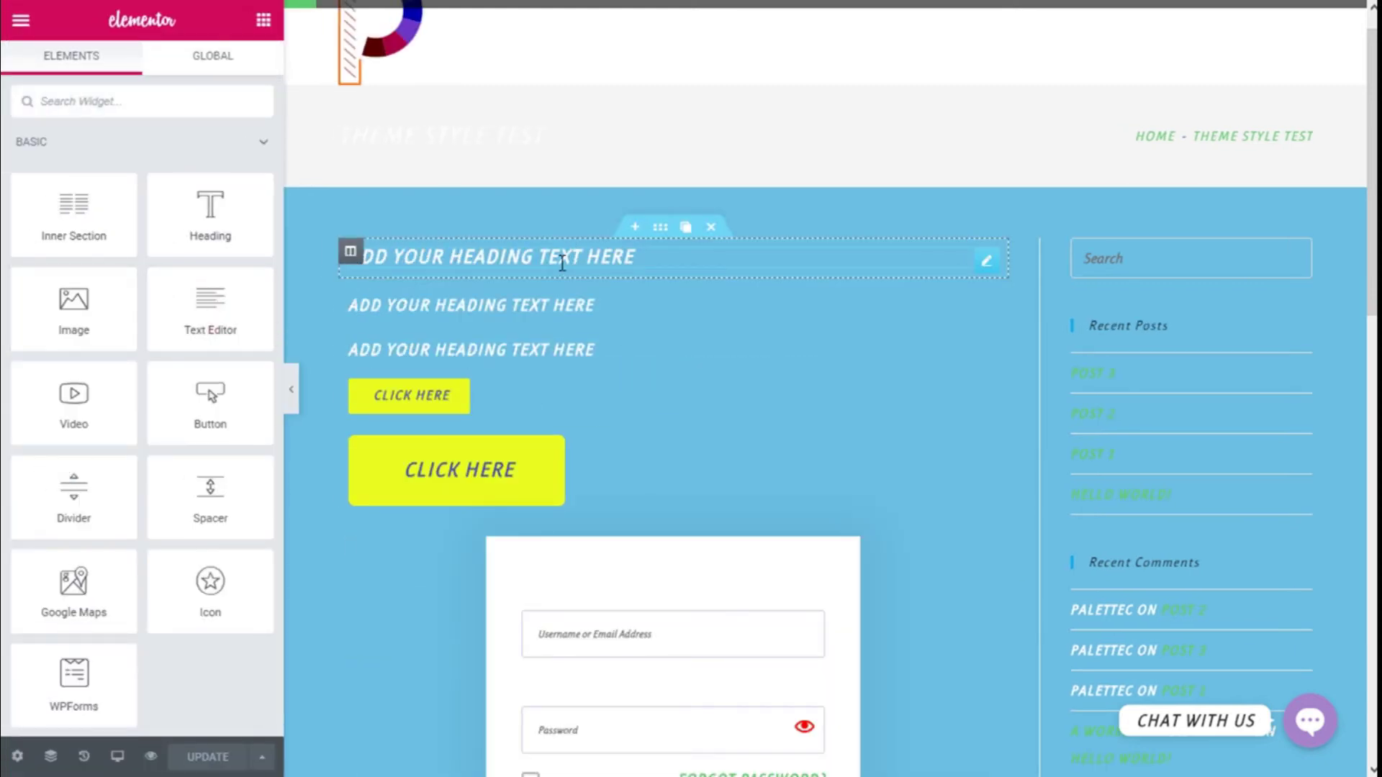
# - Examine the HTML tag and size options of the first heading, keeping H1 and Medium
pyautogui.click(563, 262)
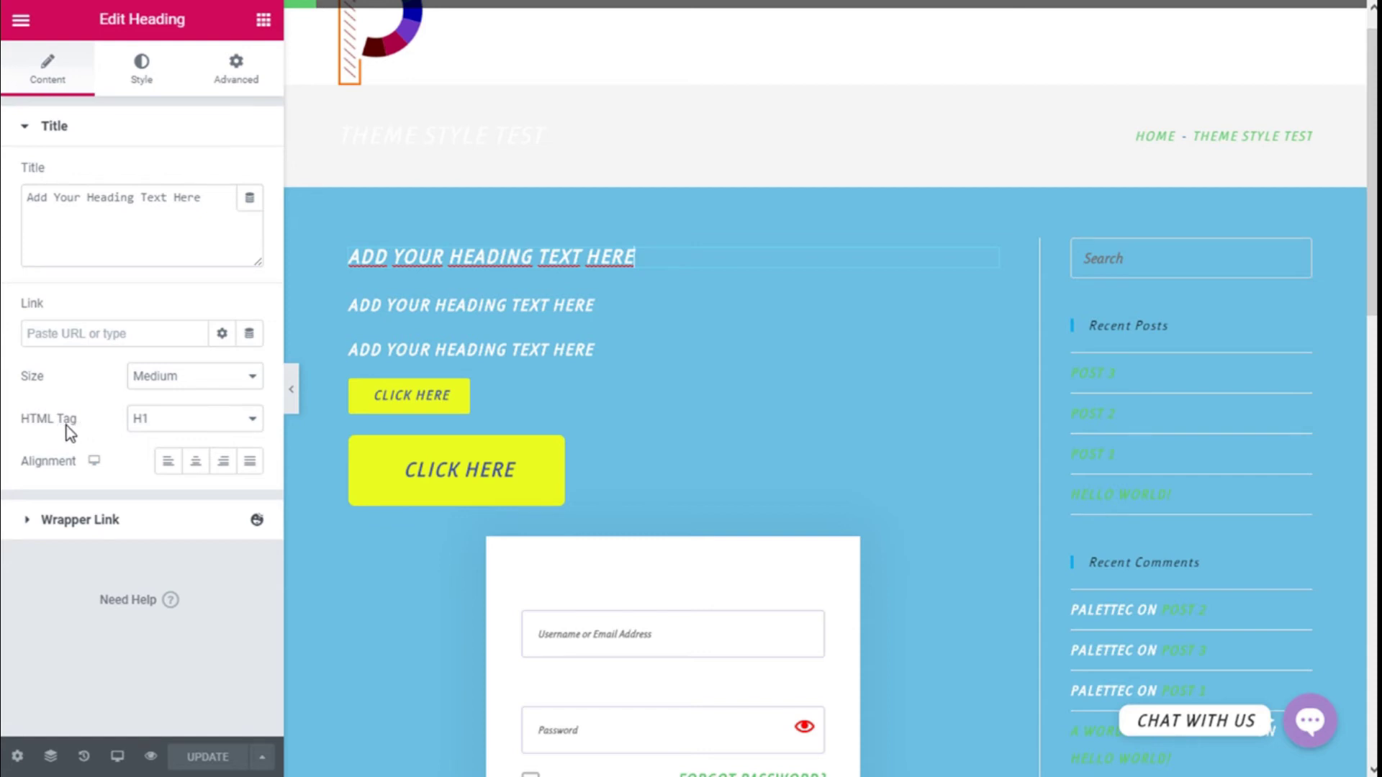
pyautogui.click(157, 424)
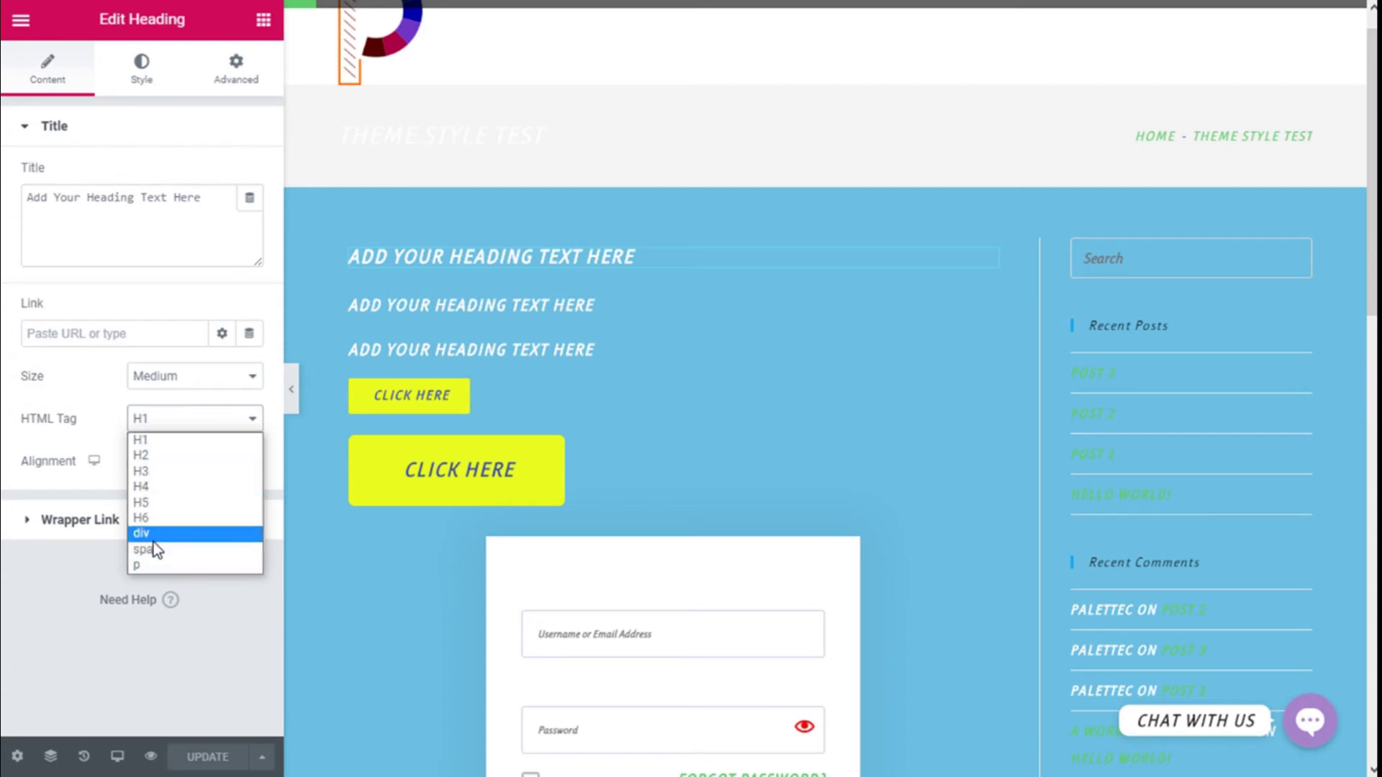
pyautogui.click(161, 296)
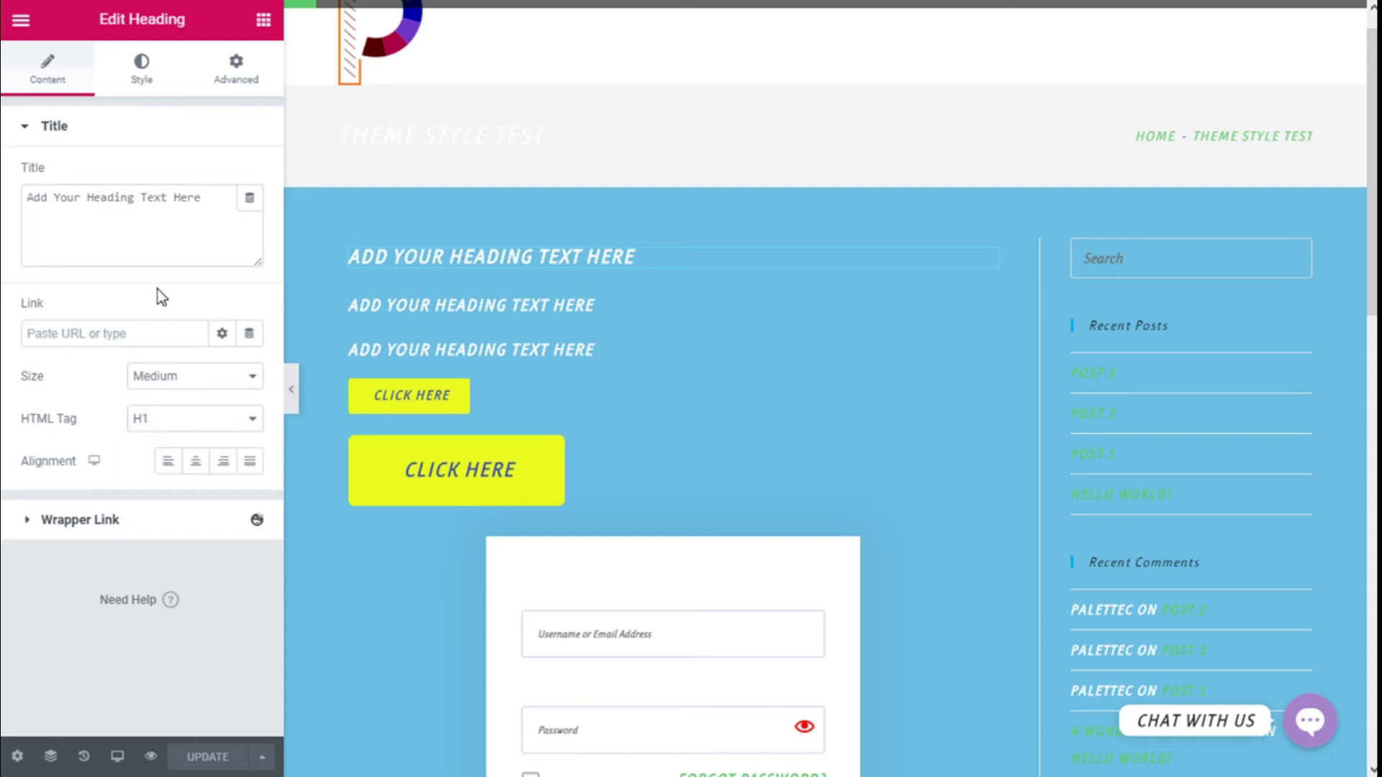
pyautogui.click(193, 379)
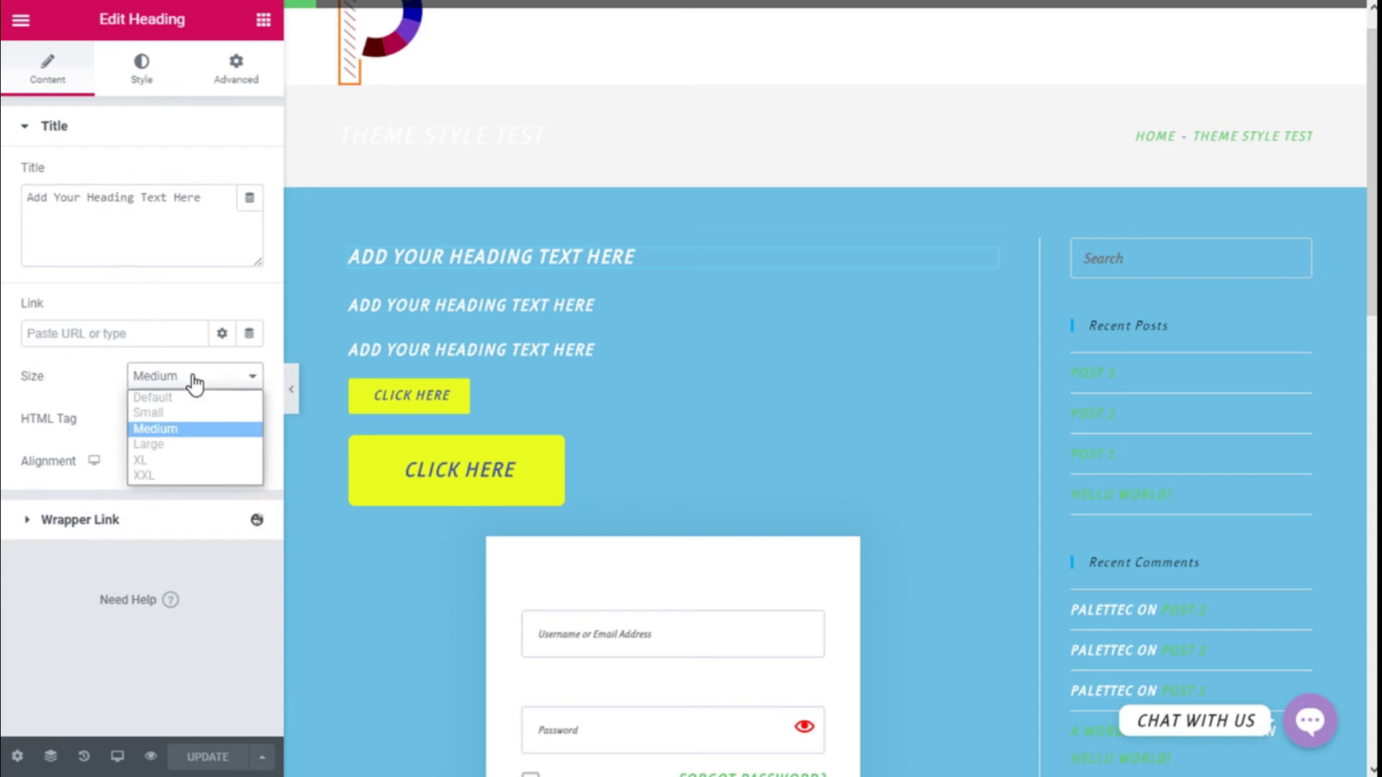
pyautogui.click(169, 429)
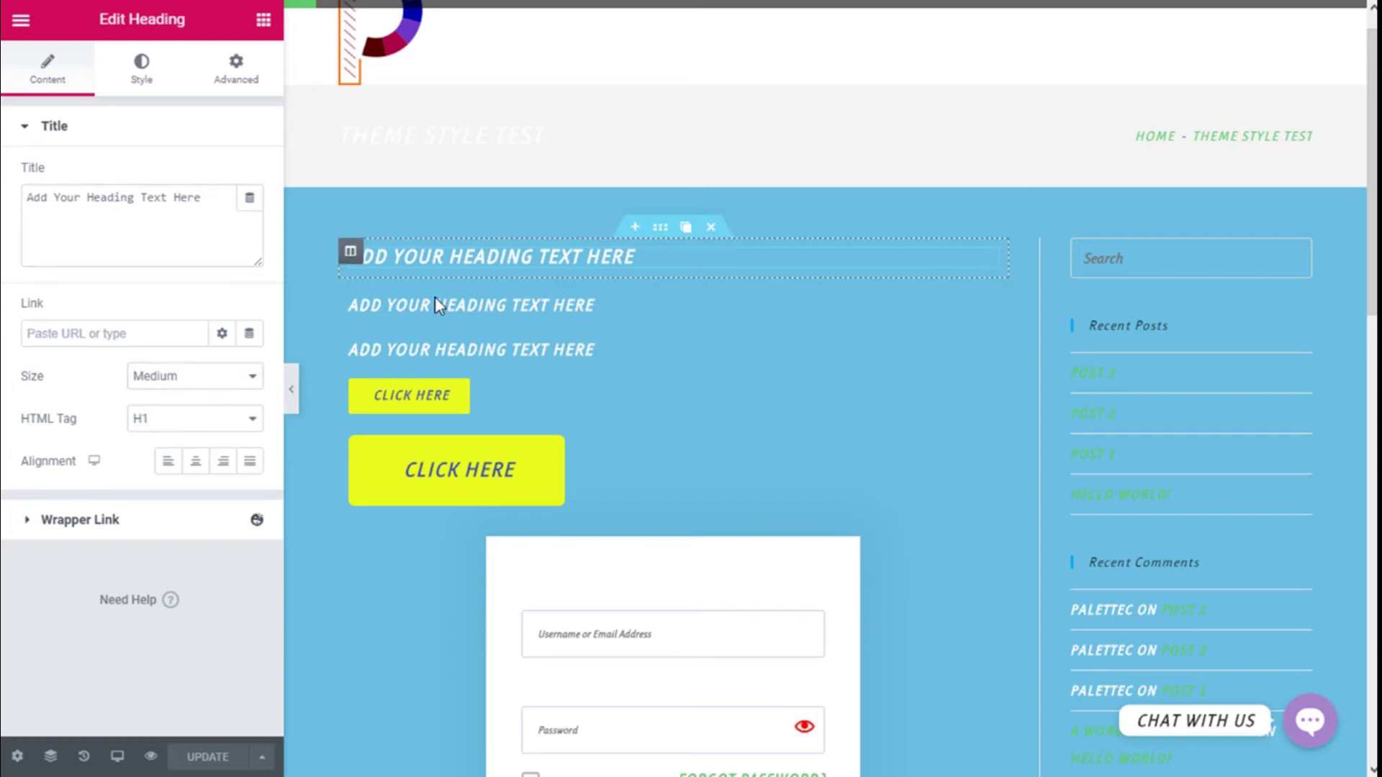
# - Set the size of the second heading, tagged as span, to Small
pyautogui.click(478, 306)
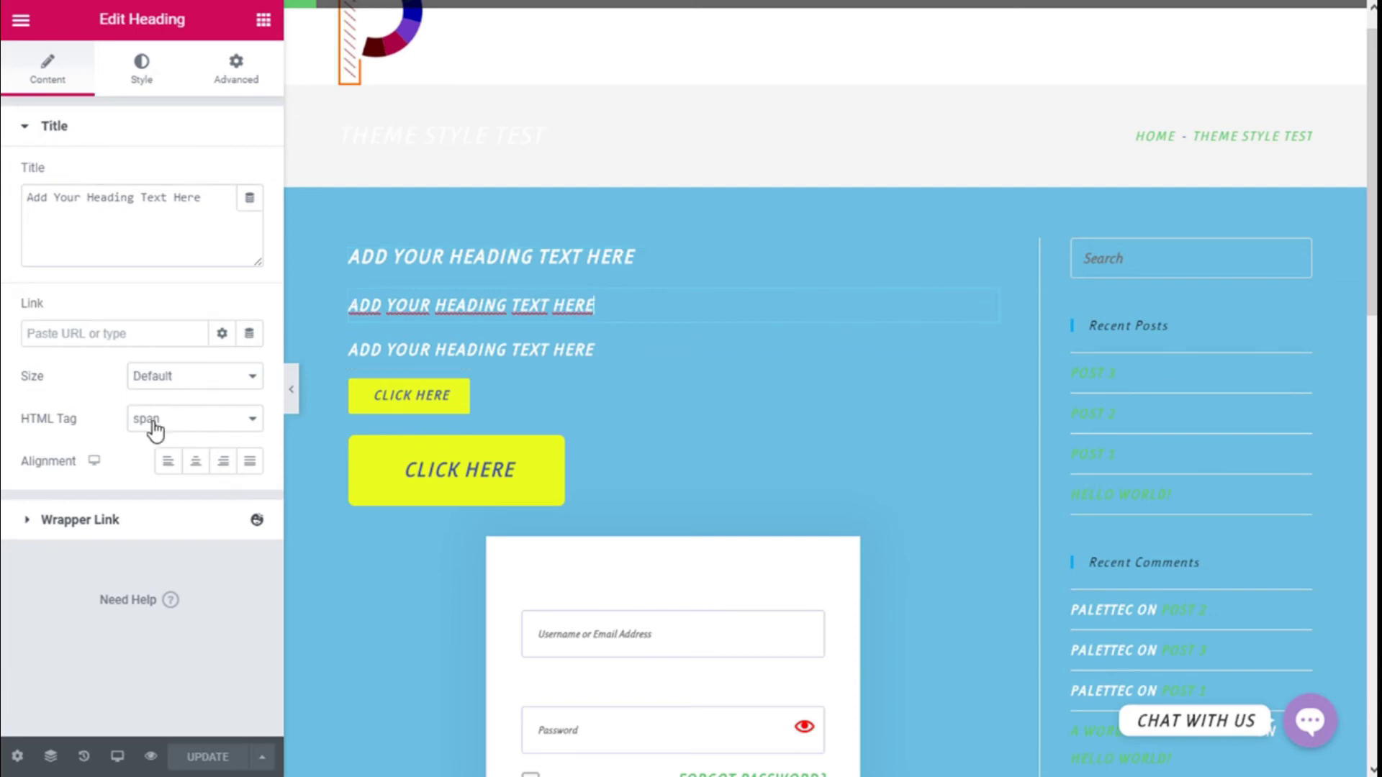
pyautogui.click(164, 385)
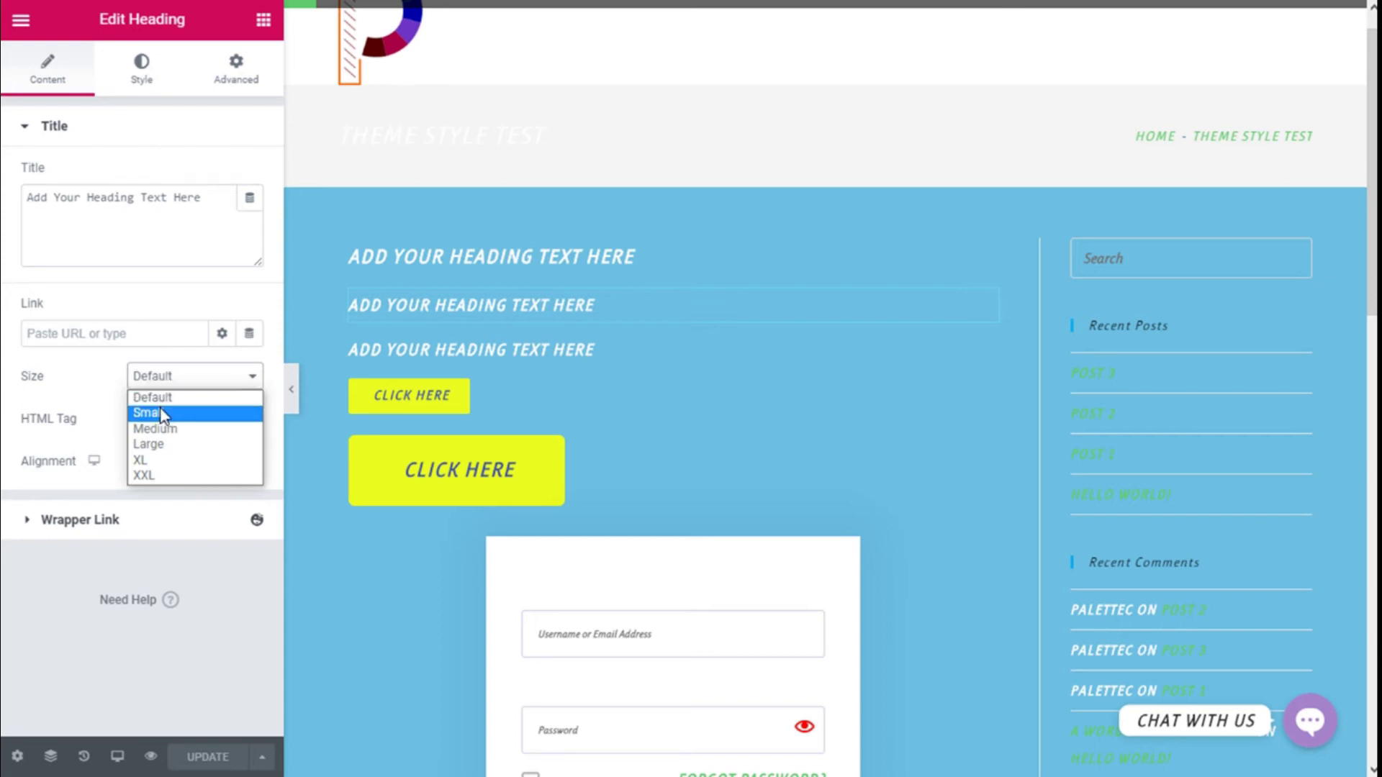
pyautogui.click(166, 410)
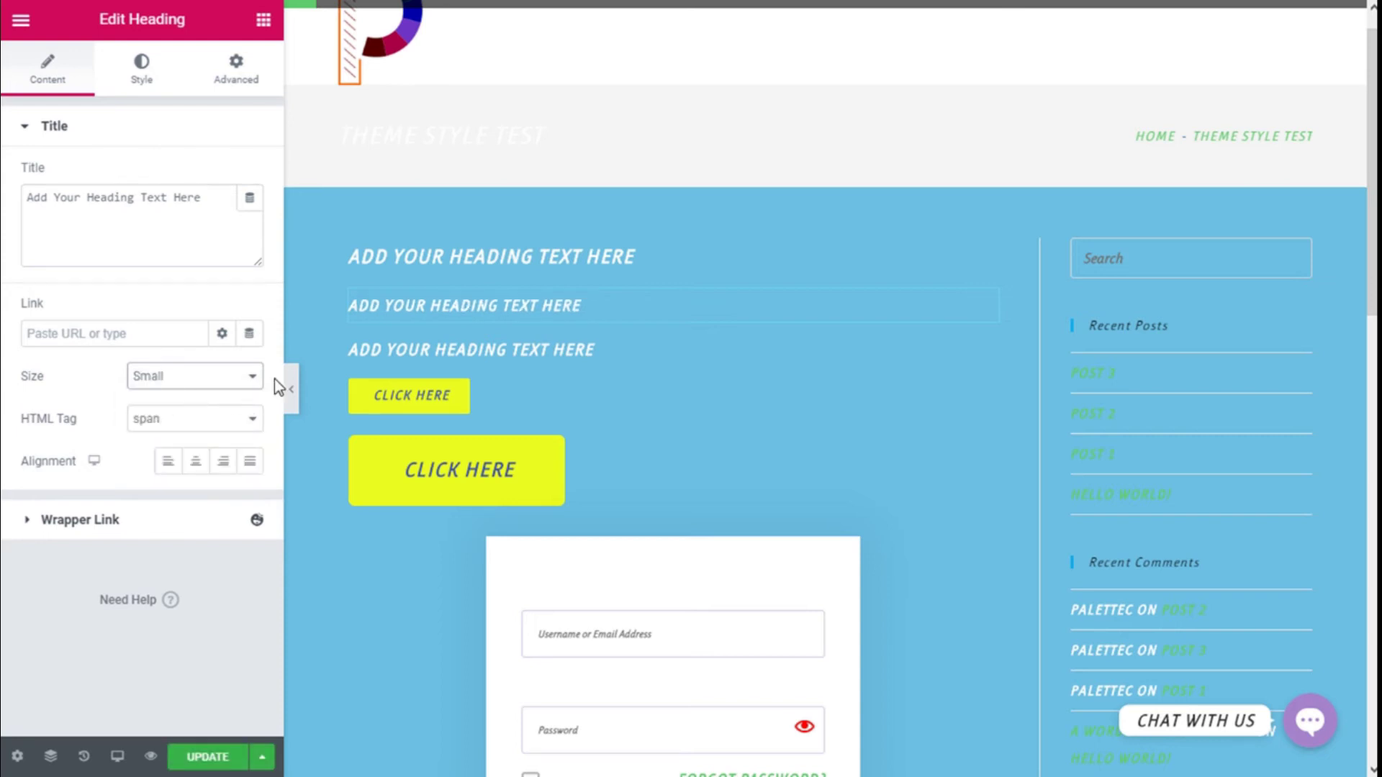
# - Reopen the global Theme Style settings and expand the Typographic Sizes section
pyautogui.click(20, 22)
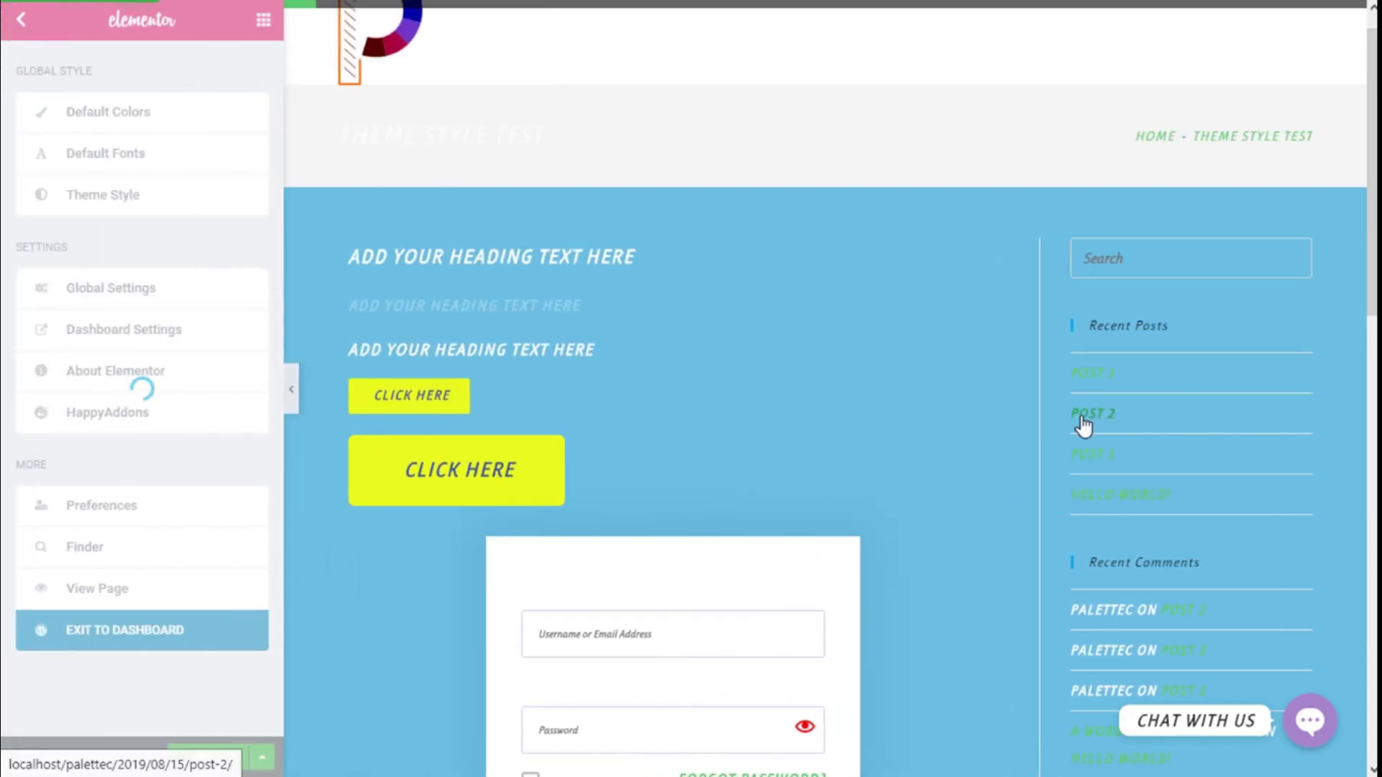
pyautogui.scroll(-3, 322, 224)
pyautogui.scroll(-3, 36, 372)
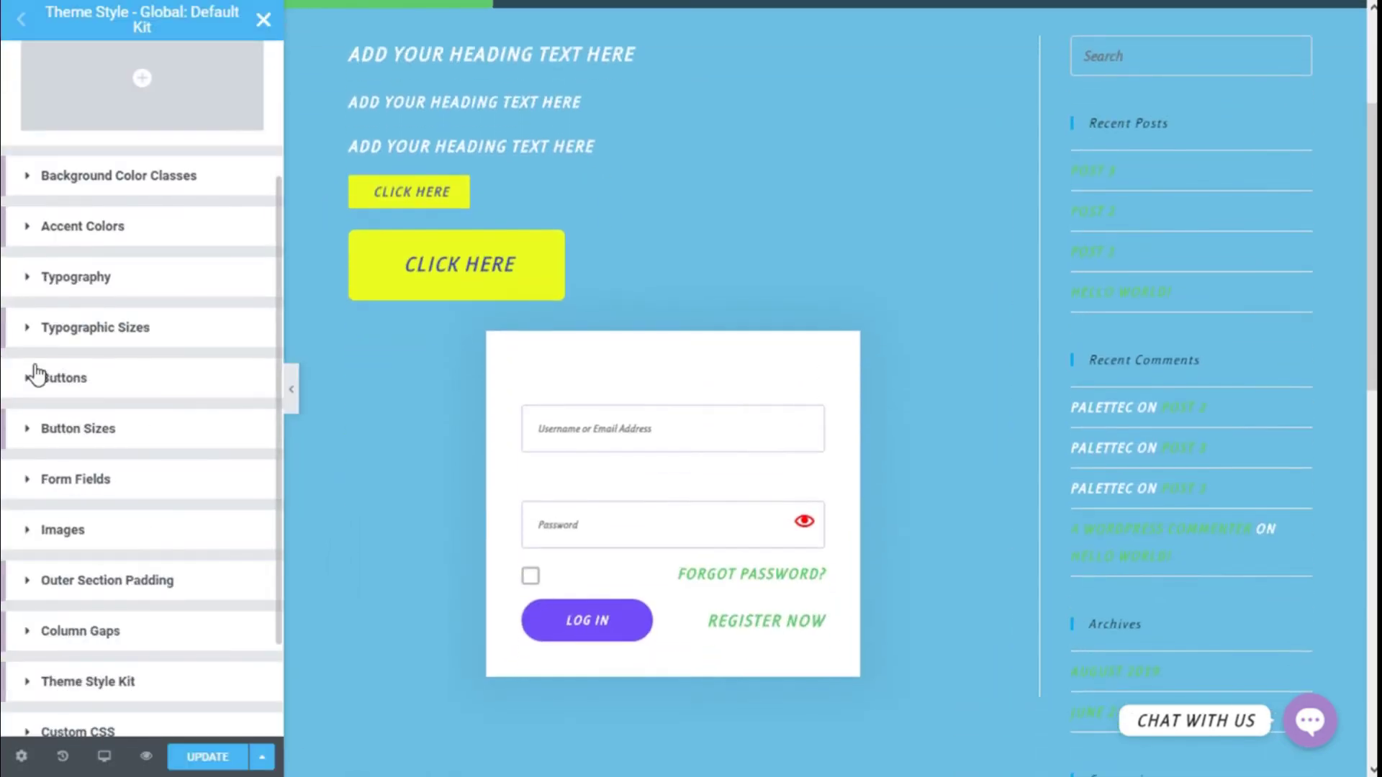
pyautogui.click(90, 325)
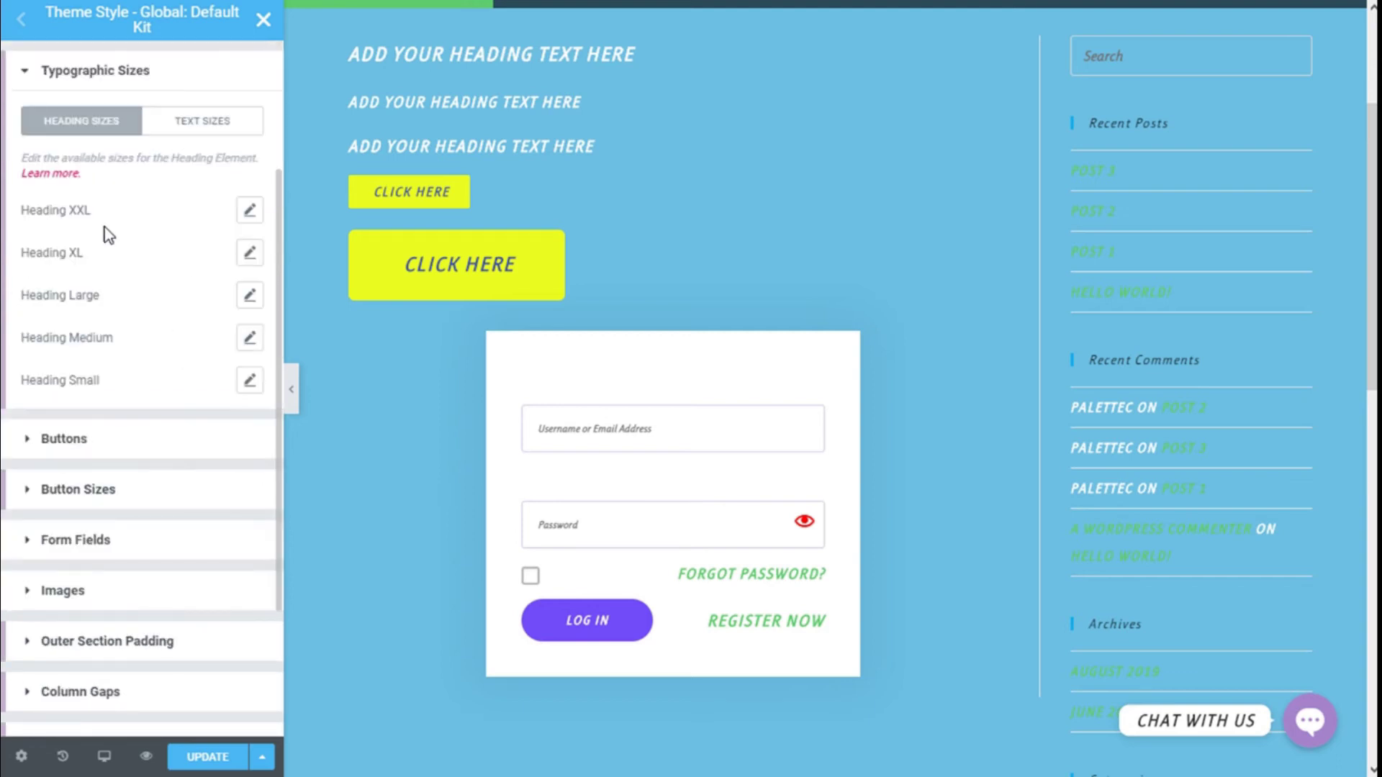
# - Try a larger pixel size for the Heading Medium preset and clear the value again
pyautogui.click(251, 347)
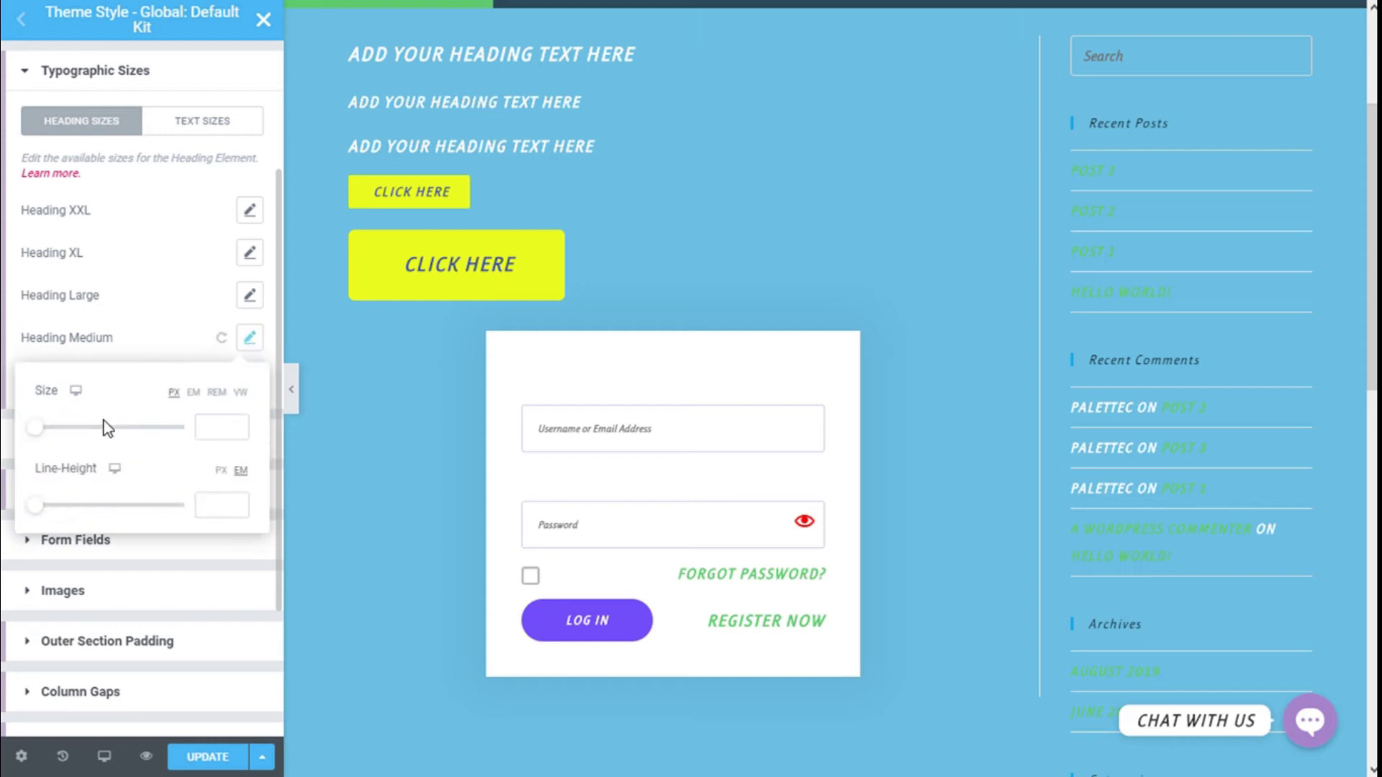
pyautogui.moveTo(39, 430); pyautogui.dragTo(77, 443)
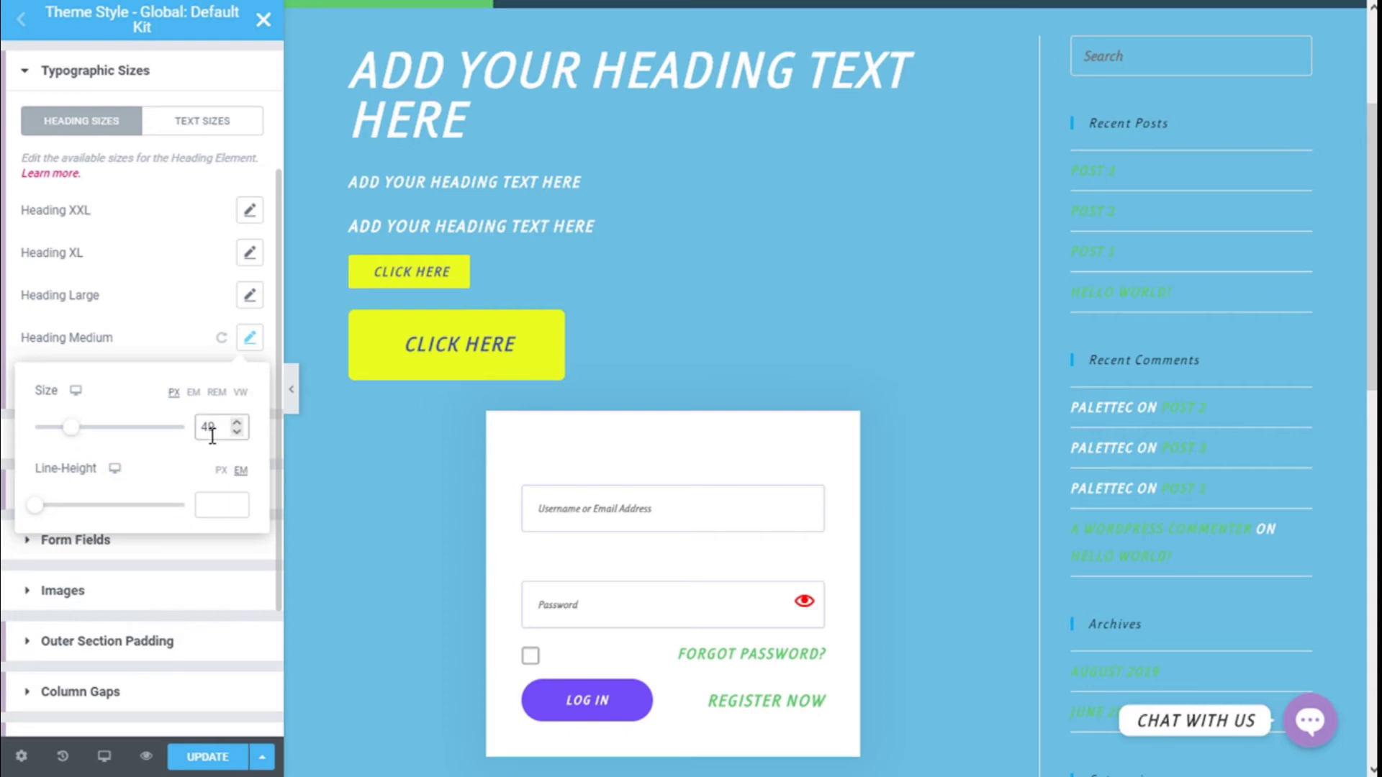
pyautogui.press('BackSpace')
pyautogui.press('BackSpace')
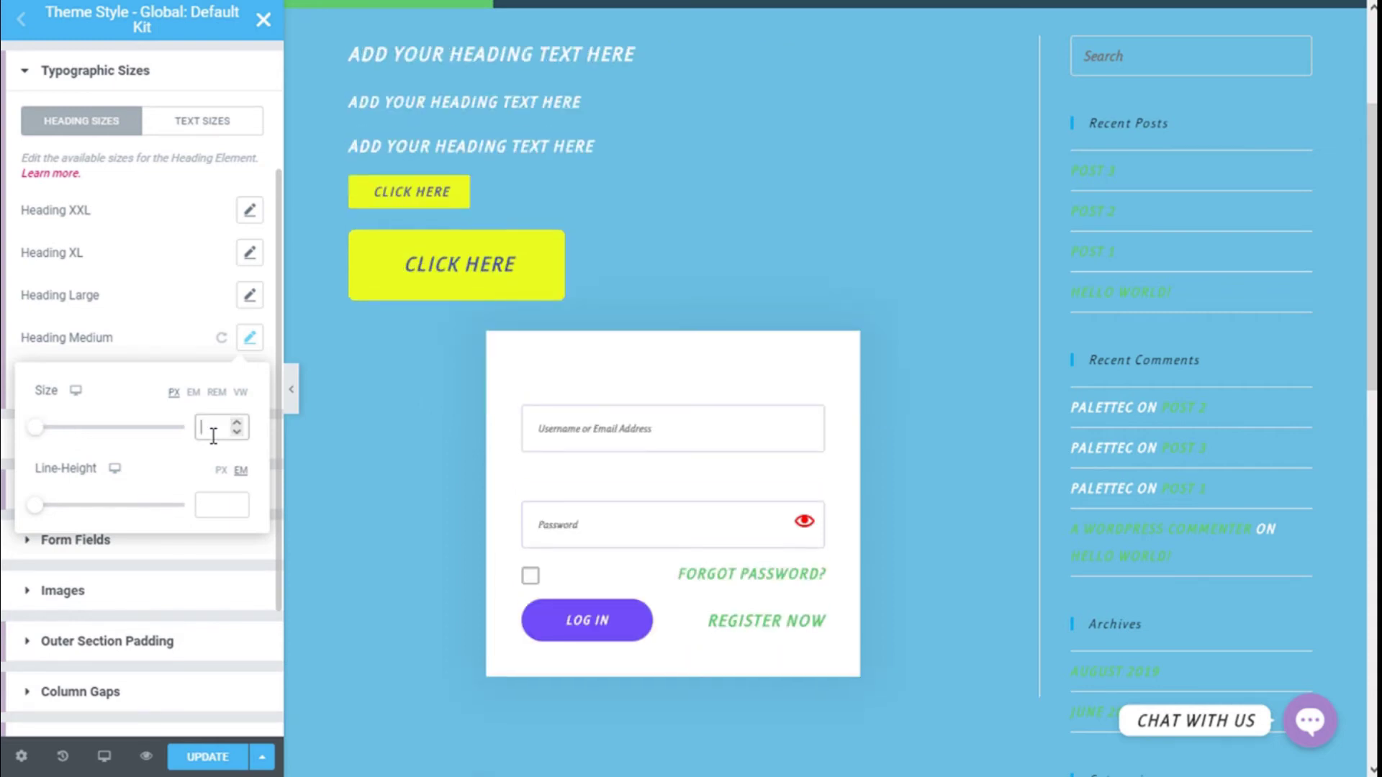
pyautogui.click(173, 324)
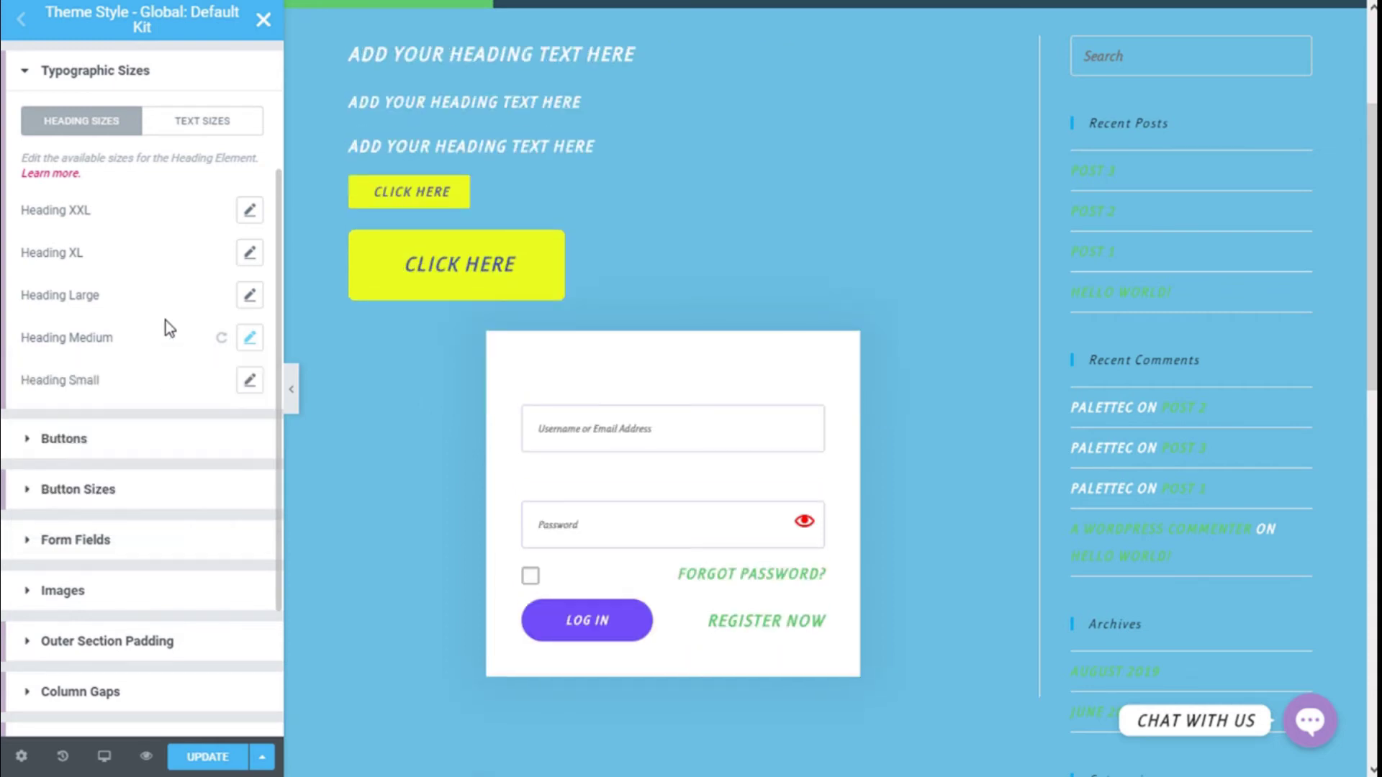
# - Examine the Text Sizes presets for p, span and div tags and collapse Typographic Sizes
pyautogui.click(184, 123)
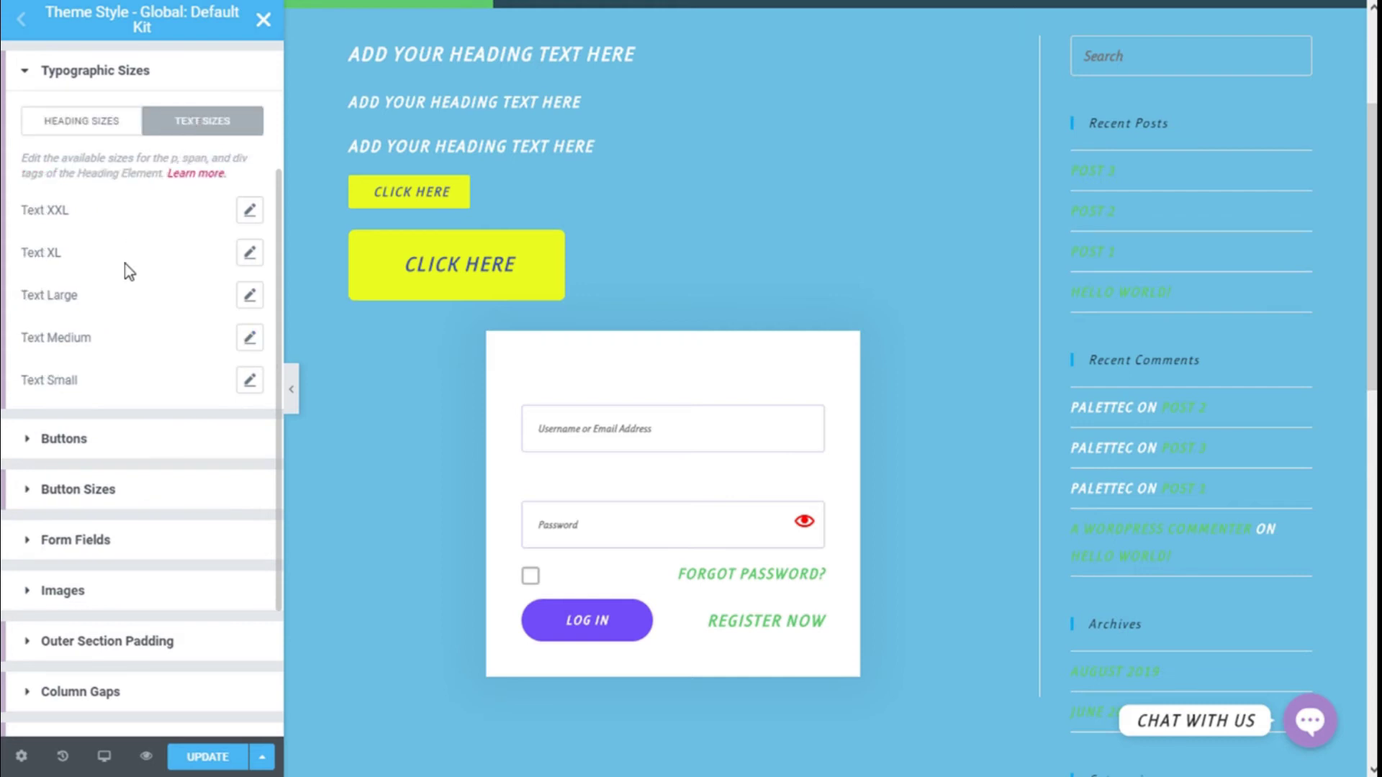
pyautogui.scroll(2, 130, 345)
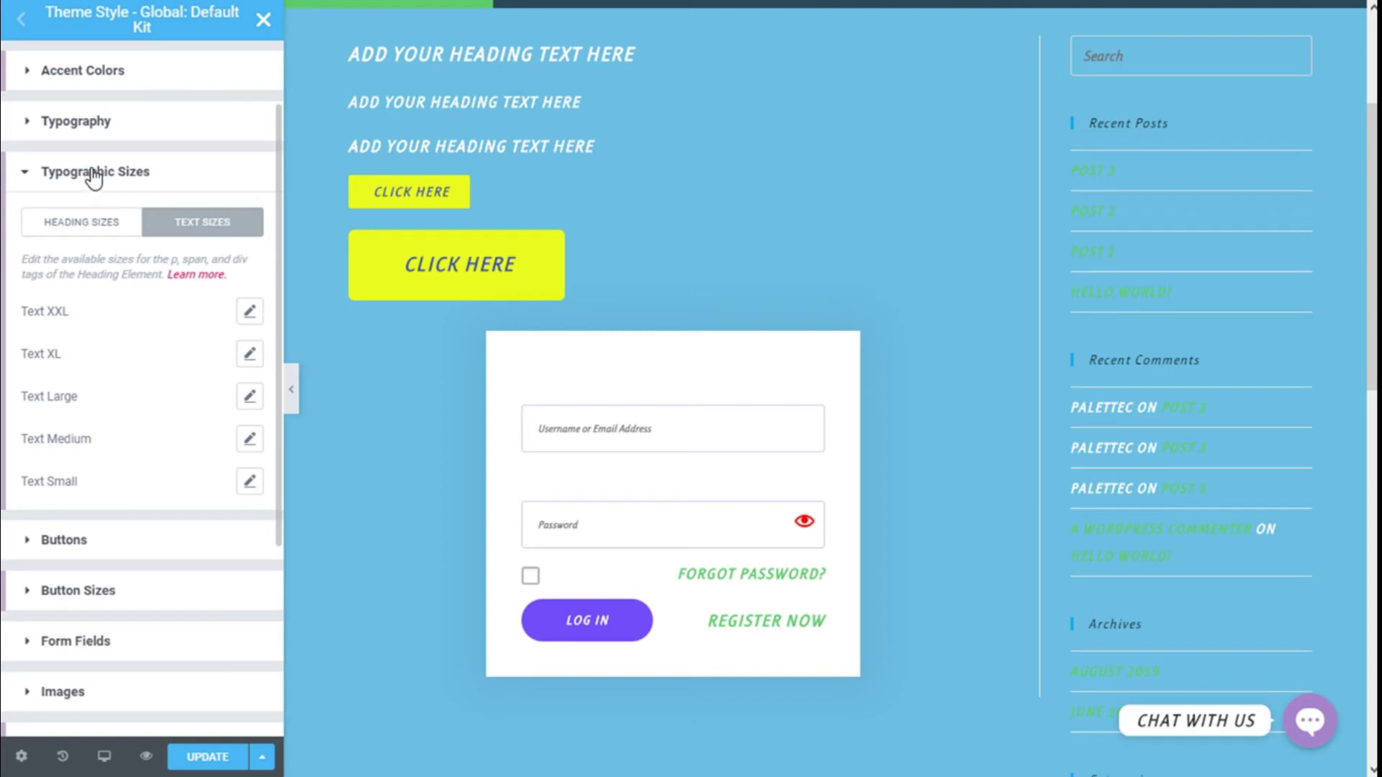
pyautogui.click(113, 222)
pyautogui.click(113, 180)
pyautogui.scroll(-2, 126, 205)
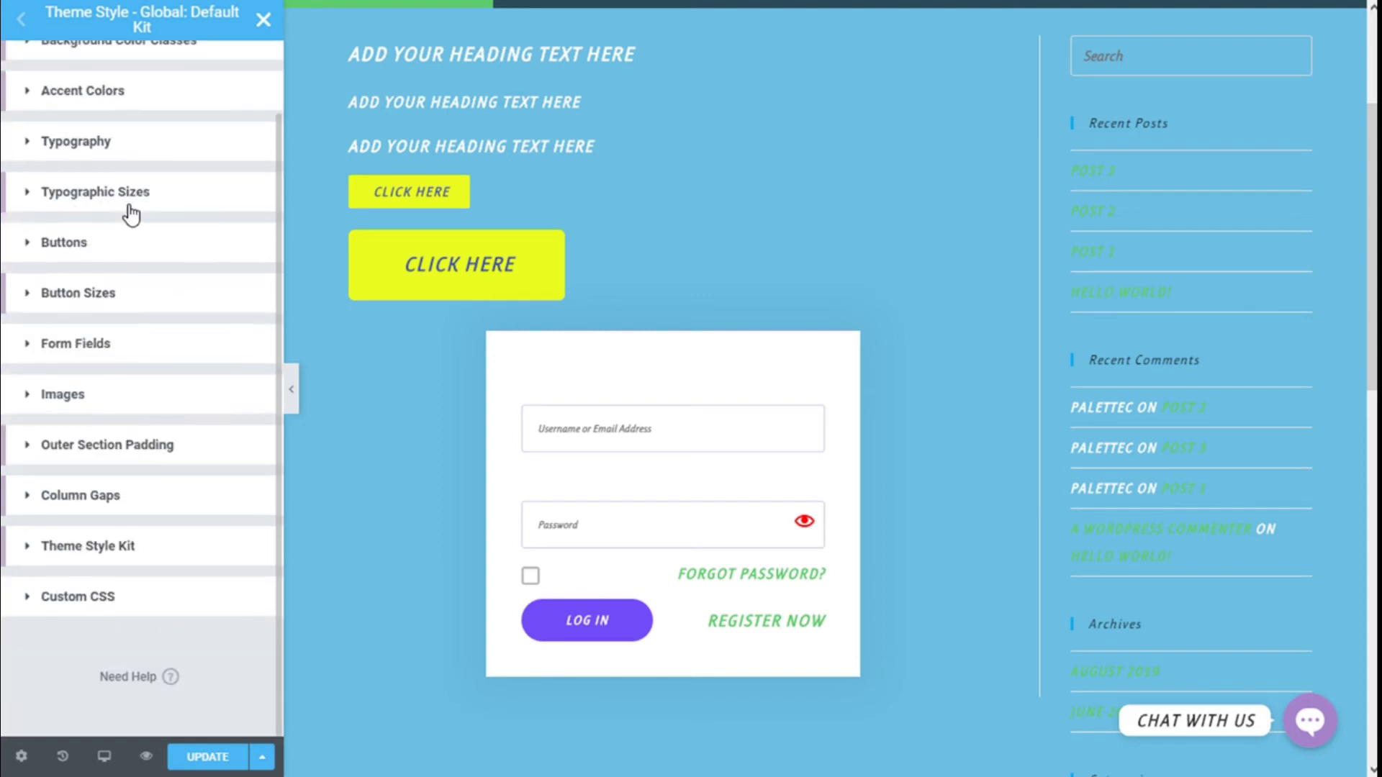
# - Expand the Buttons section and review its color, border, radius and padding settings
pyautogui.click(113, 248)
pyautogui.scroll(-2, 192, 198)
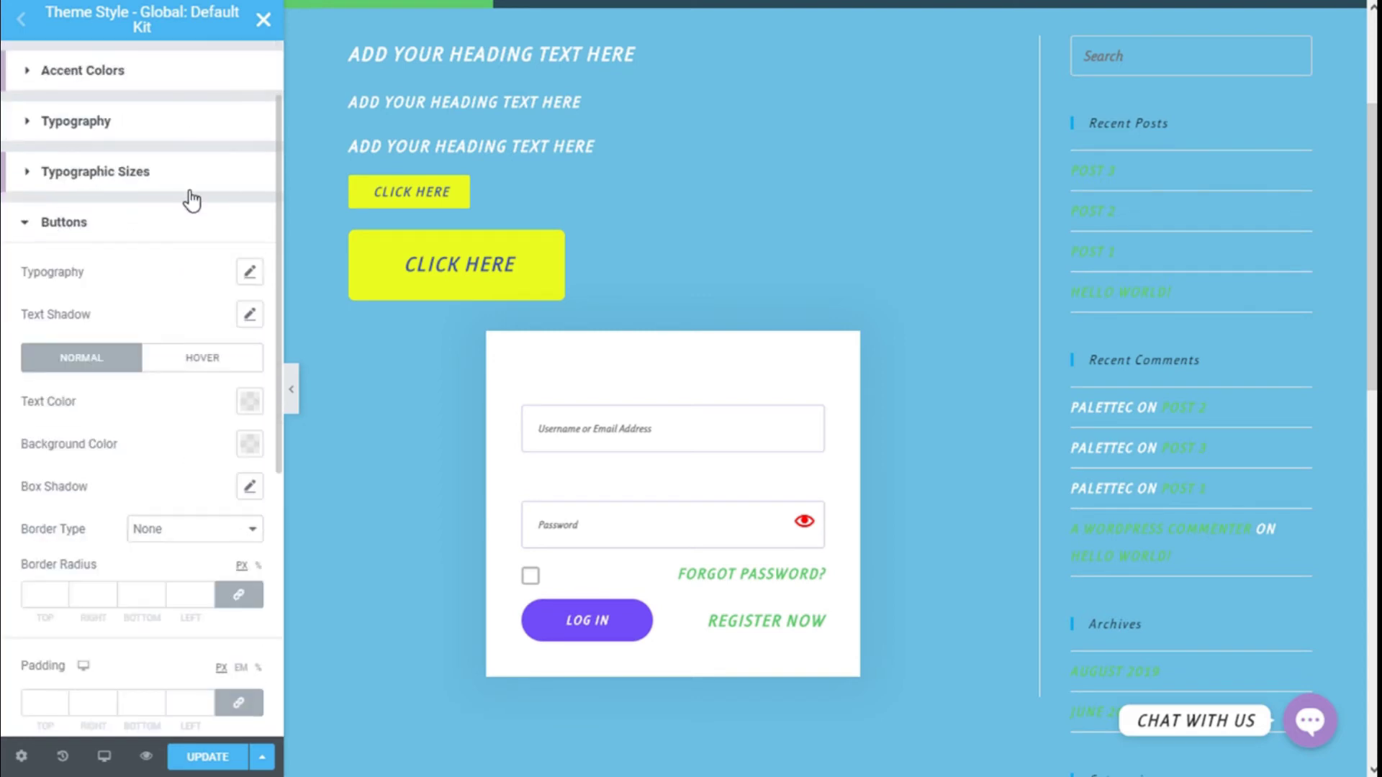
pyautogui.scroll(-3, 175, 547)
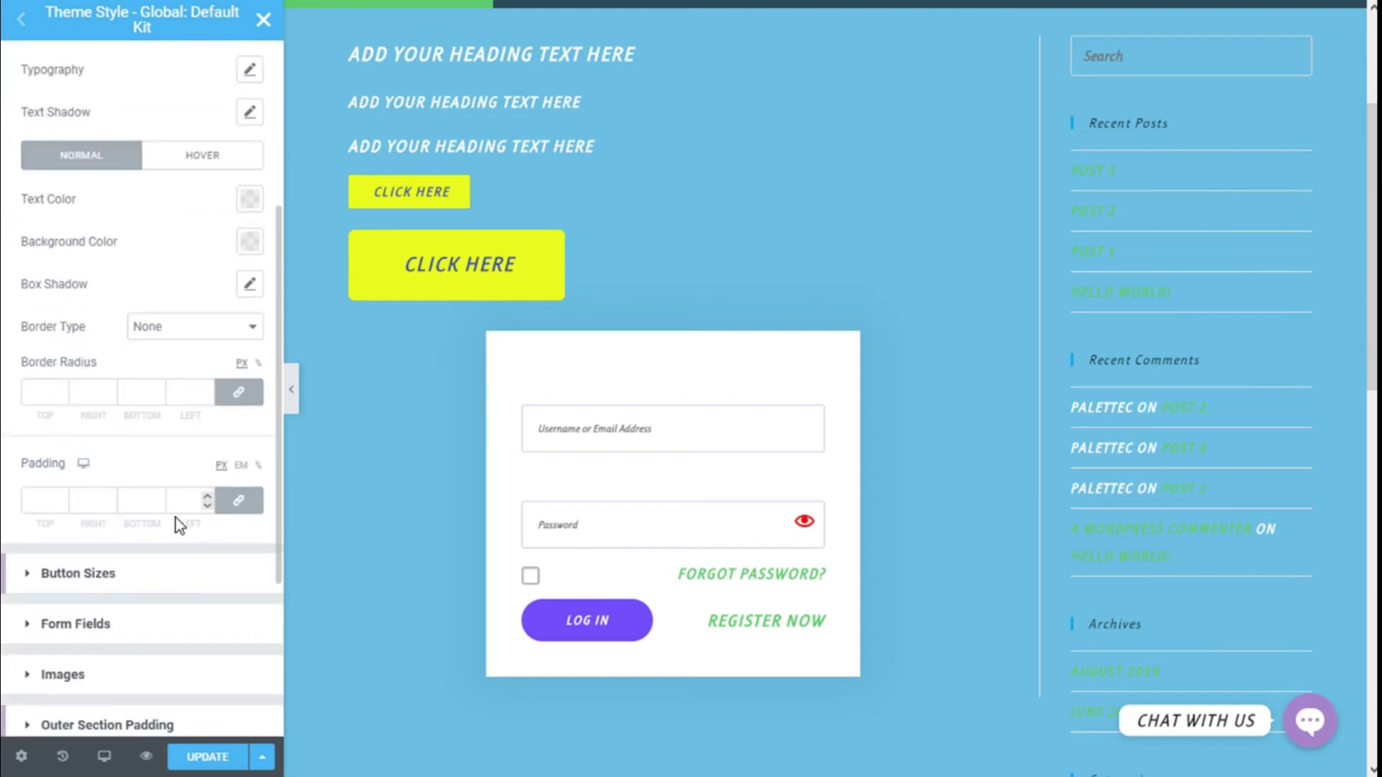
pyautogui.scroll(2, 178, 526)
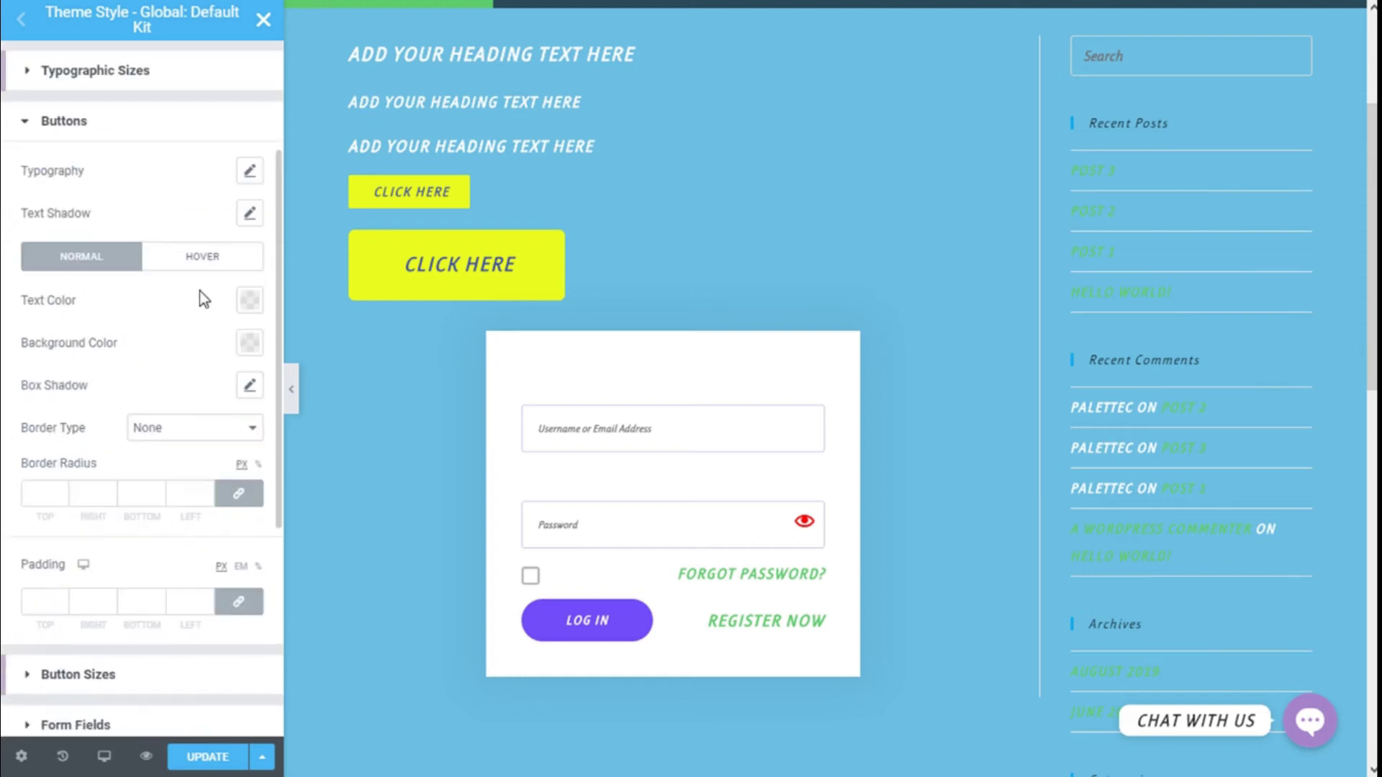
# - Set the normal text color of buttons to the light green swatch
pyautogui.click(257, 302)
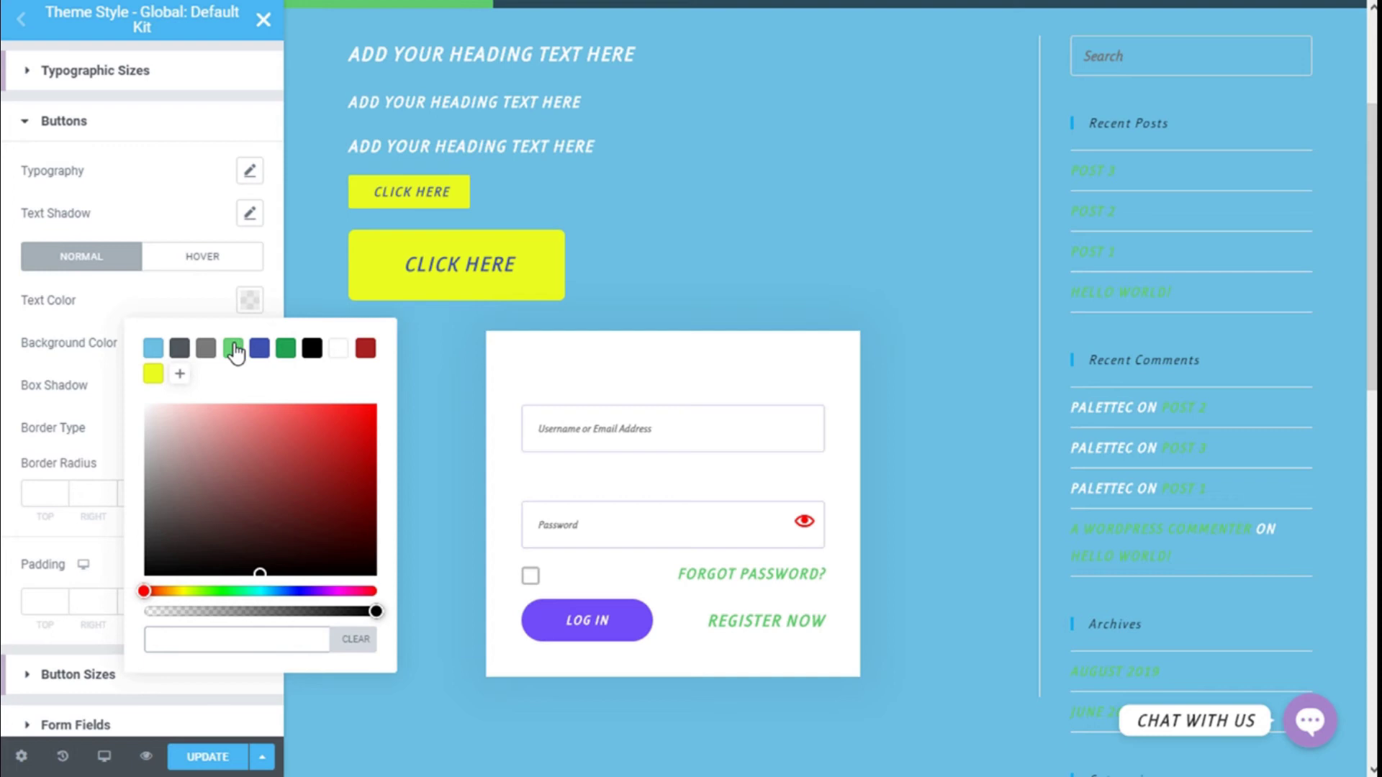
pyautogui.click(233, 349)
pyautogui.click(183, 282)
# - Set the normal background color of buttons to the light green swatch #61CE70 after trying light blue #6EC1E4
pyautogui.click(250, 342)
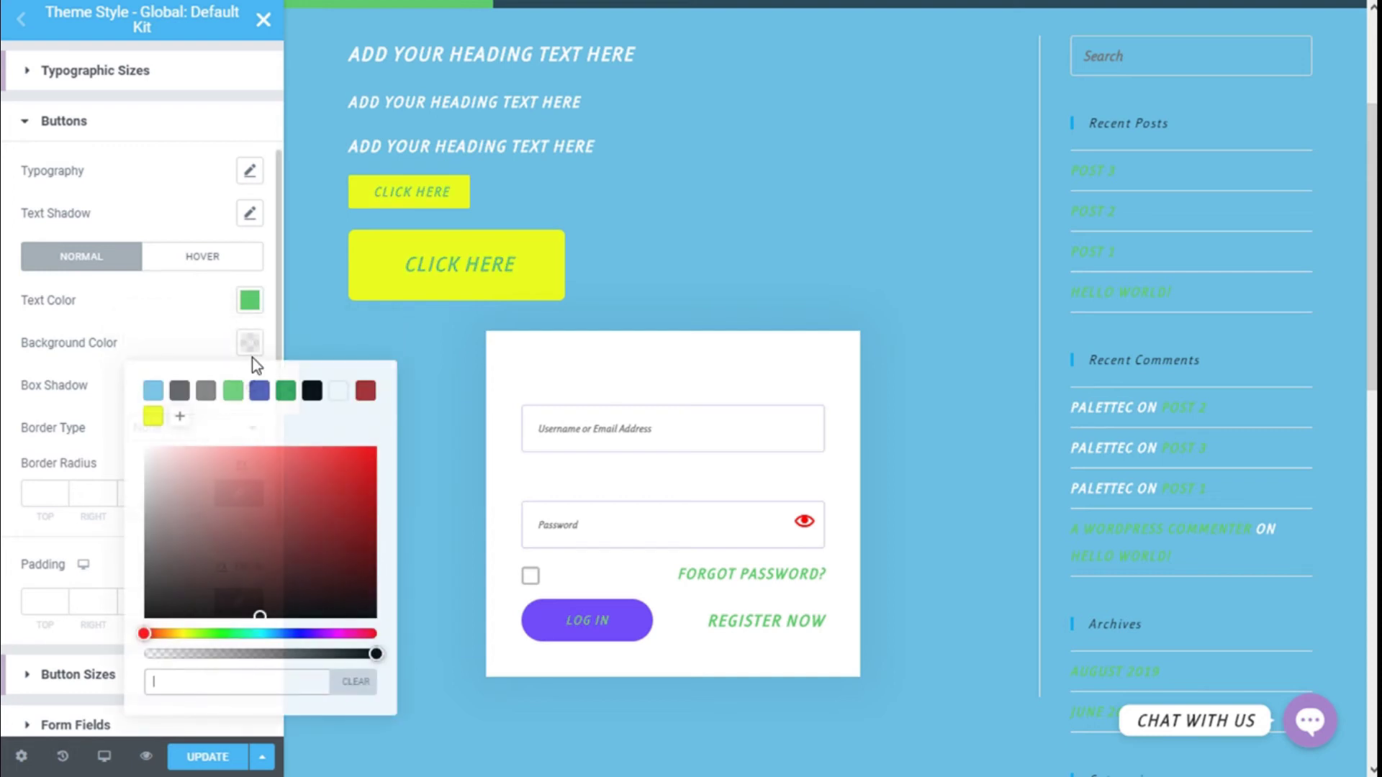
pyautogui.click(153, 391)
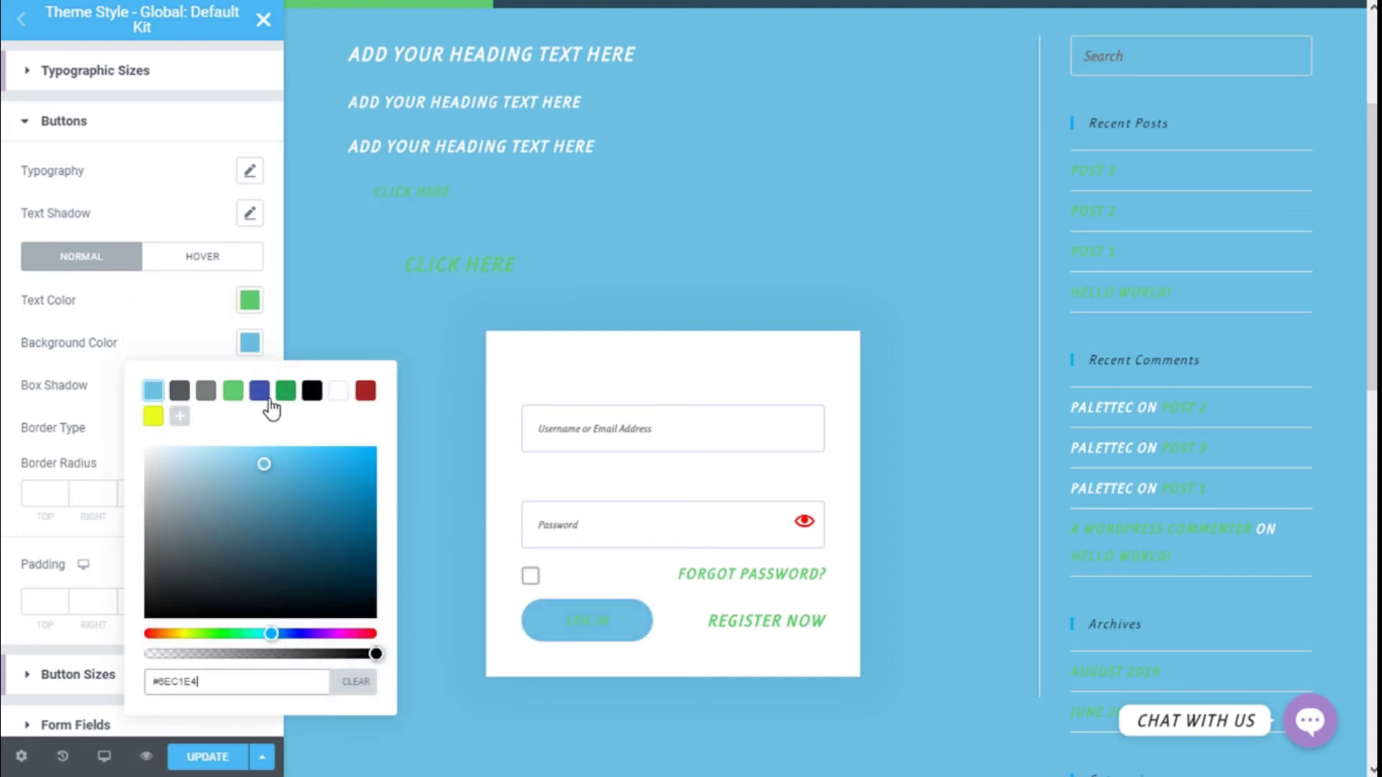
pyautogui.click(232, 390)
pyautogui.click(212, 308)
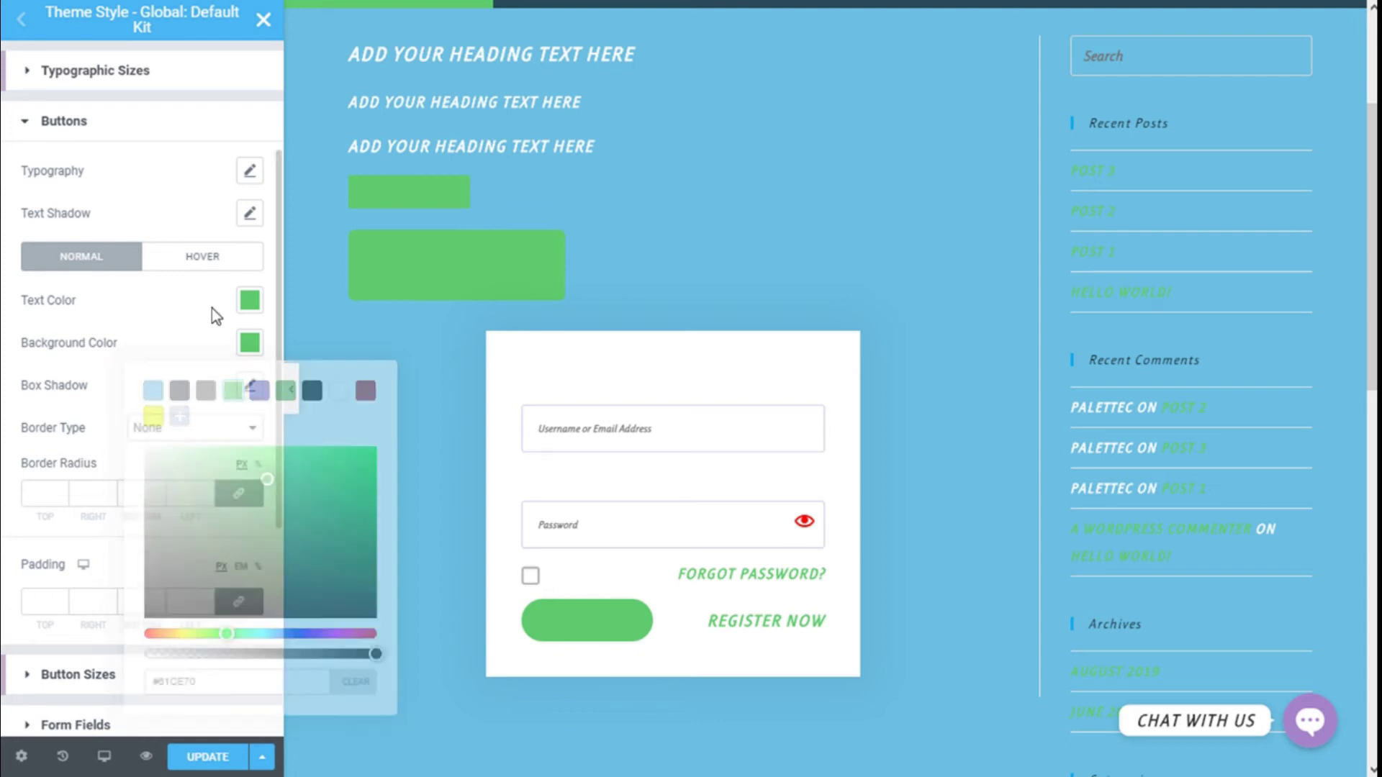
# - Set the normal text color of buttons to the white swatch
pyautogui.click(250, 300)
pyautogui.click(338, 349)
pyautogui.click(179, 283)
# - Set the hover state of buttons to dark green text on a white #FFFFFF background
pyautogui.click(202, 256)
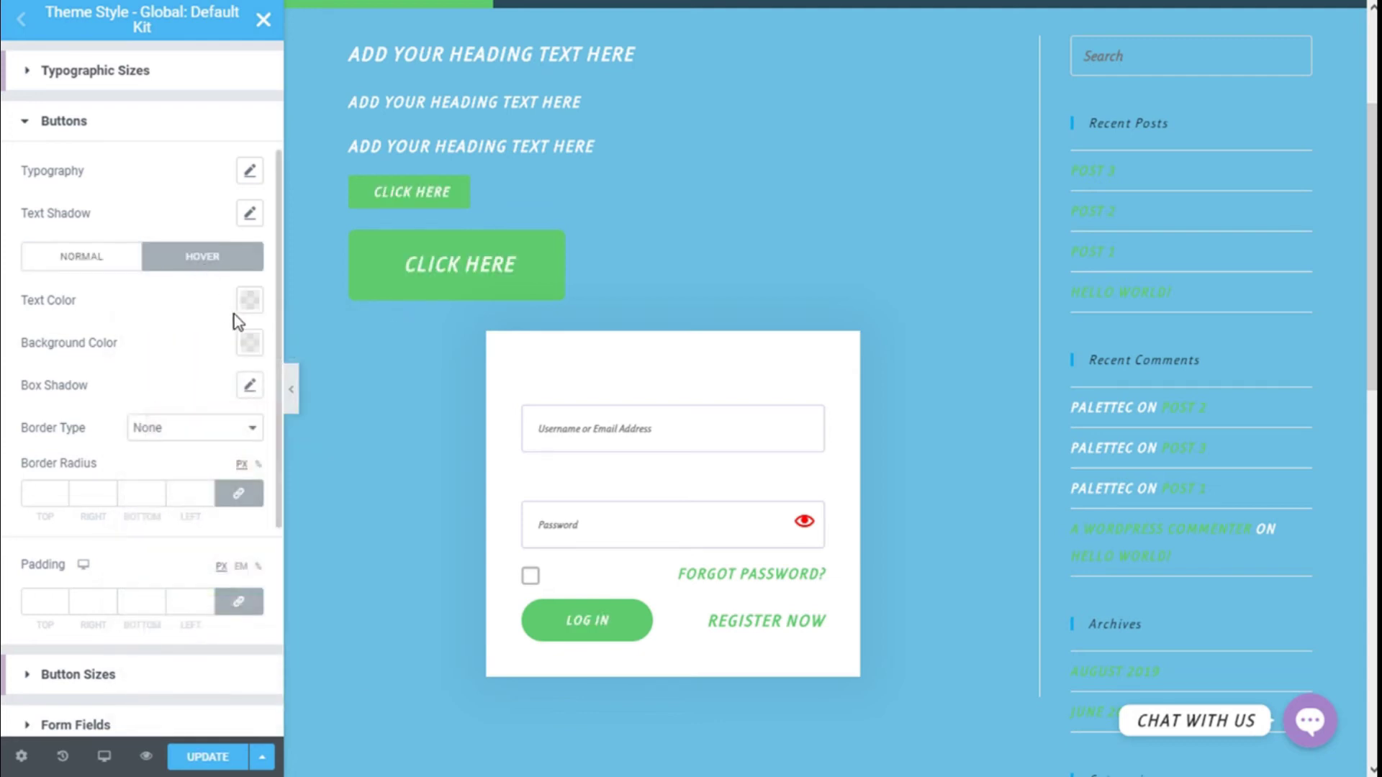
pyautogui.click(250, 300)
pyautogui.click(286, 349)
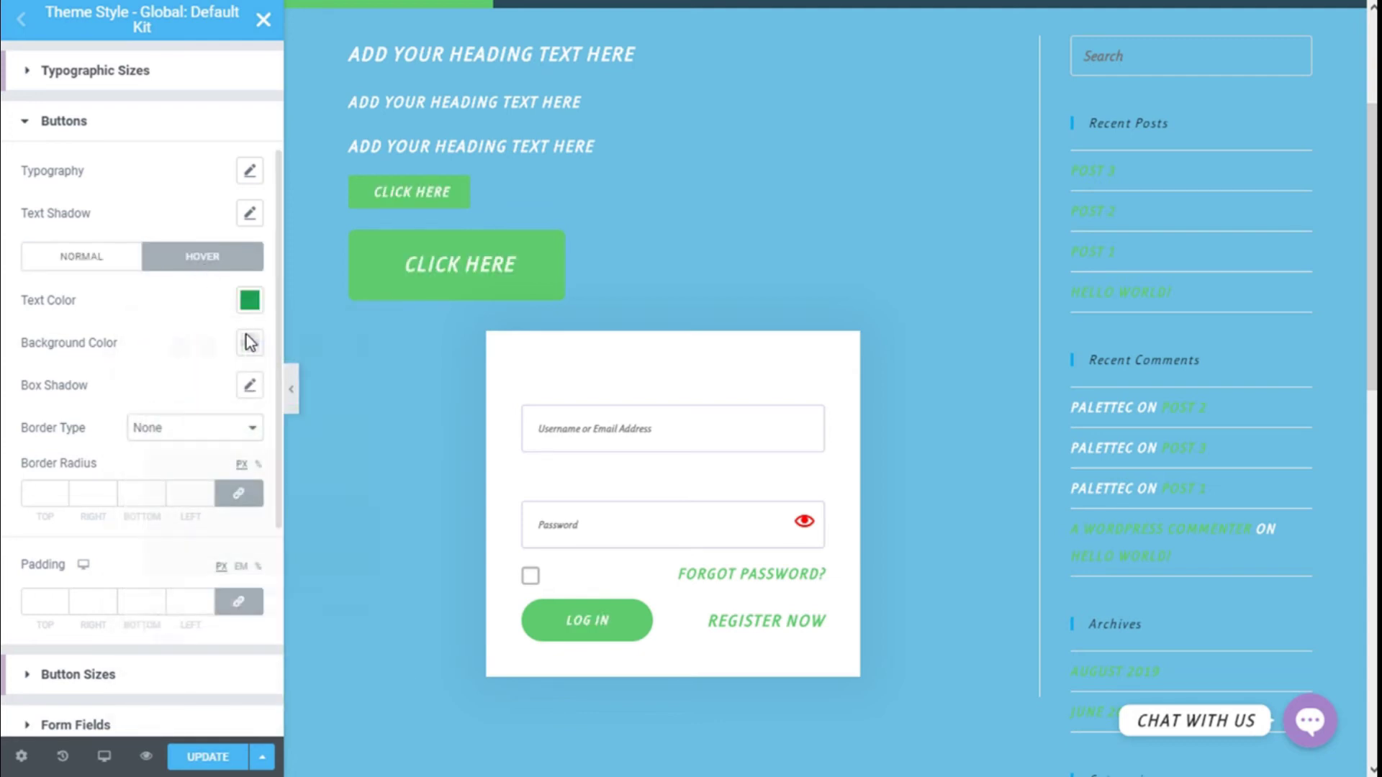
pyautogui.click(250, 343)
pyautogui.click(338, 391)
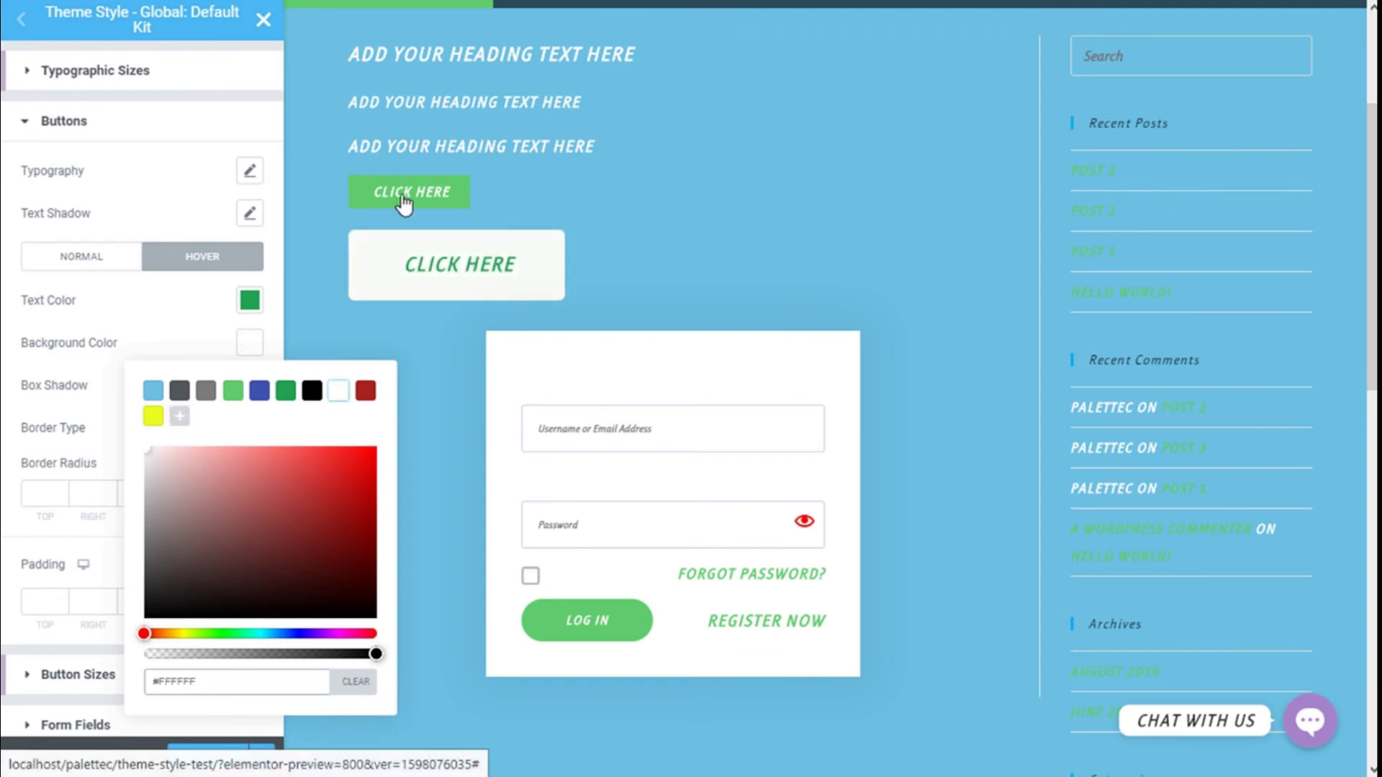
pyautogui.click(79, 321)
pyautogui.scroll(-3, 140, 360)
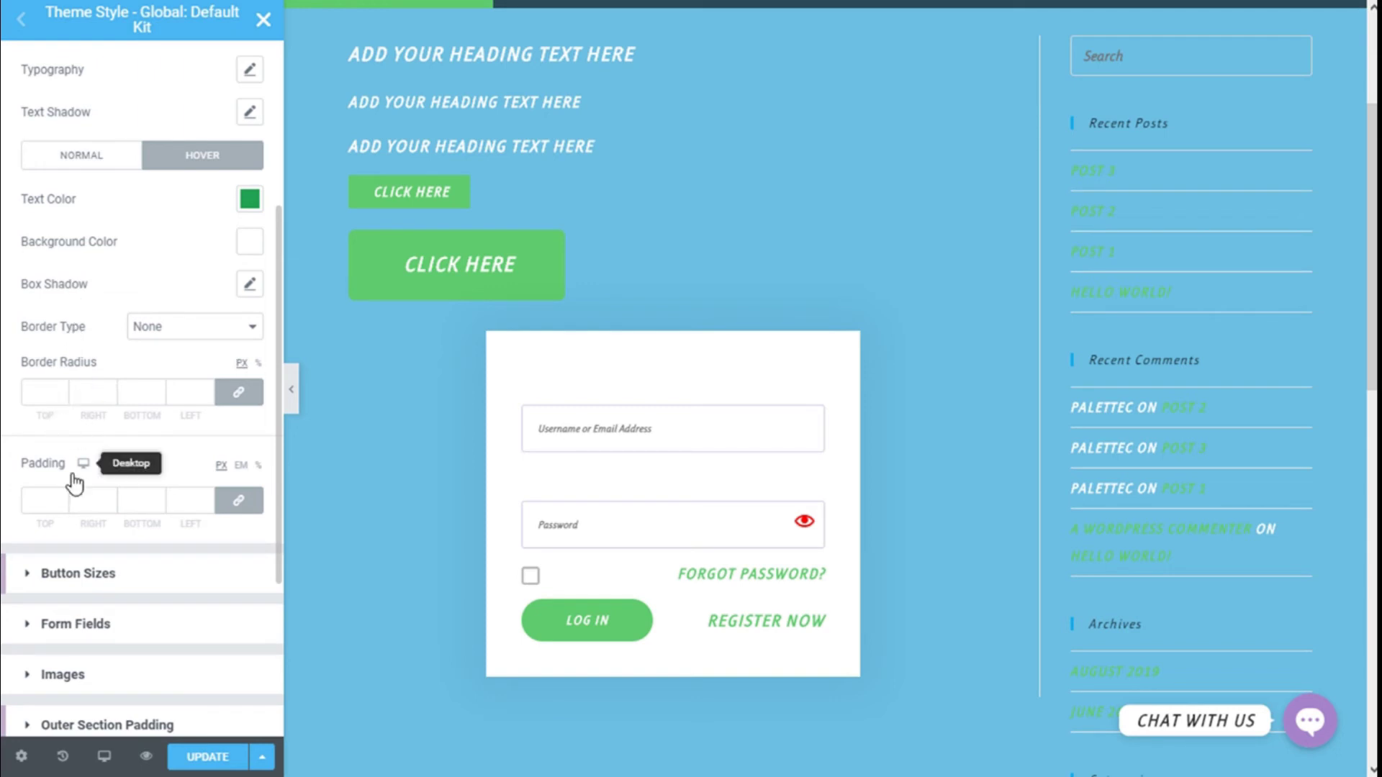
pyautogui.scroll(6, 115, 508)
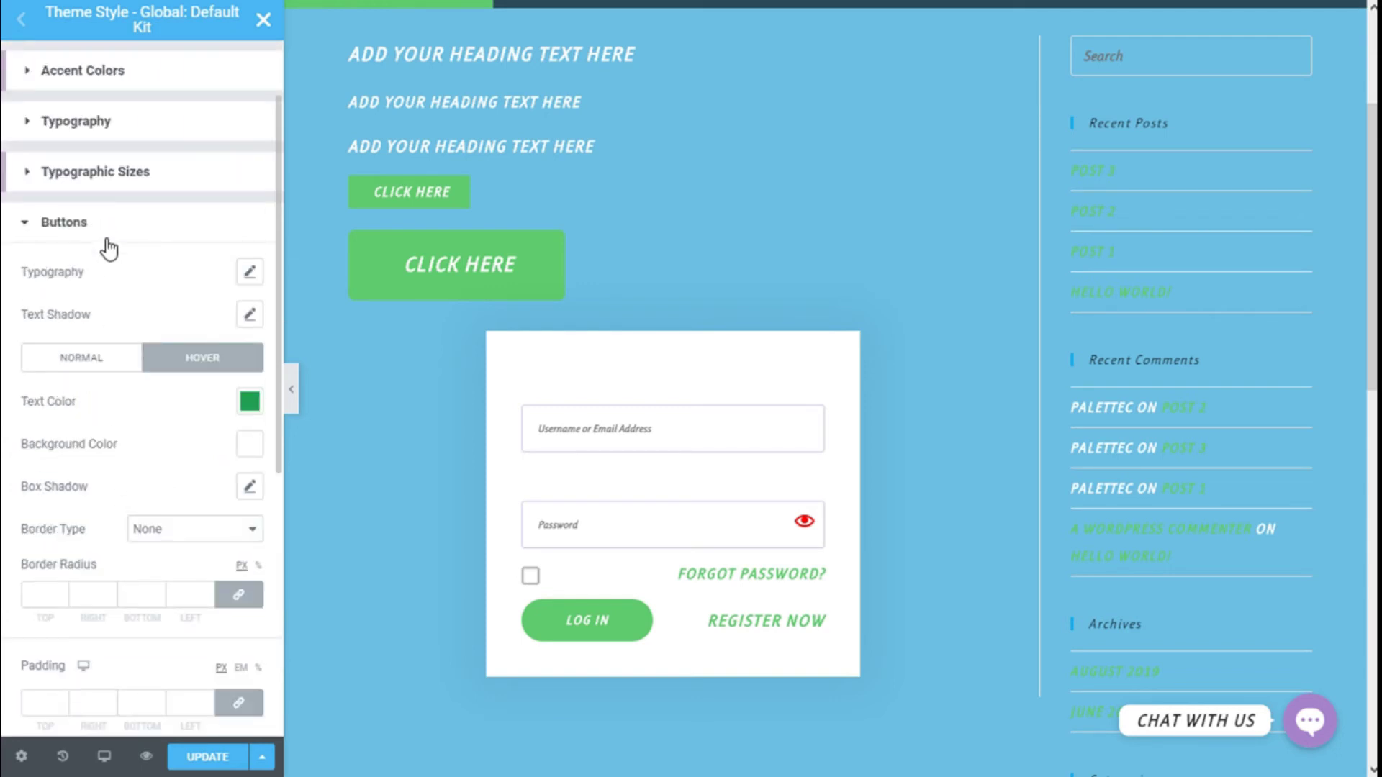
# - Look through the XS button size's typography, normal styling, hover styling and padding options under Button Sizes
pyautogui.scroll(-6, 108, 245)
pyautogui.scroll(3, 105, 432)
pyautogui.scroll(3, 103, 367)
pyautogui.click(85, 226)
pyautogui.scroll(-3, 80, 354)
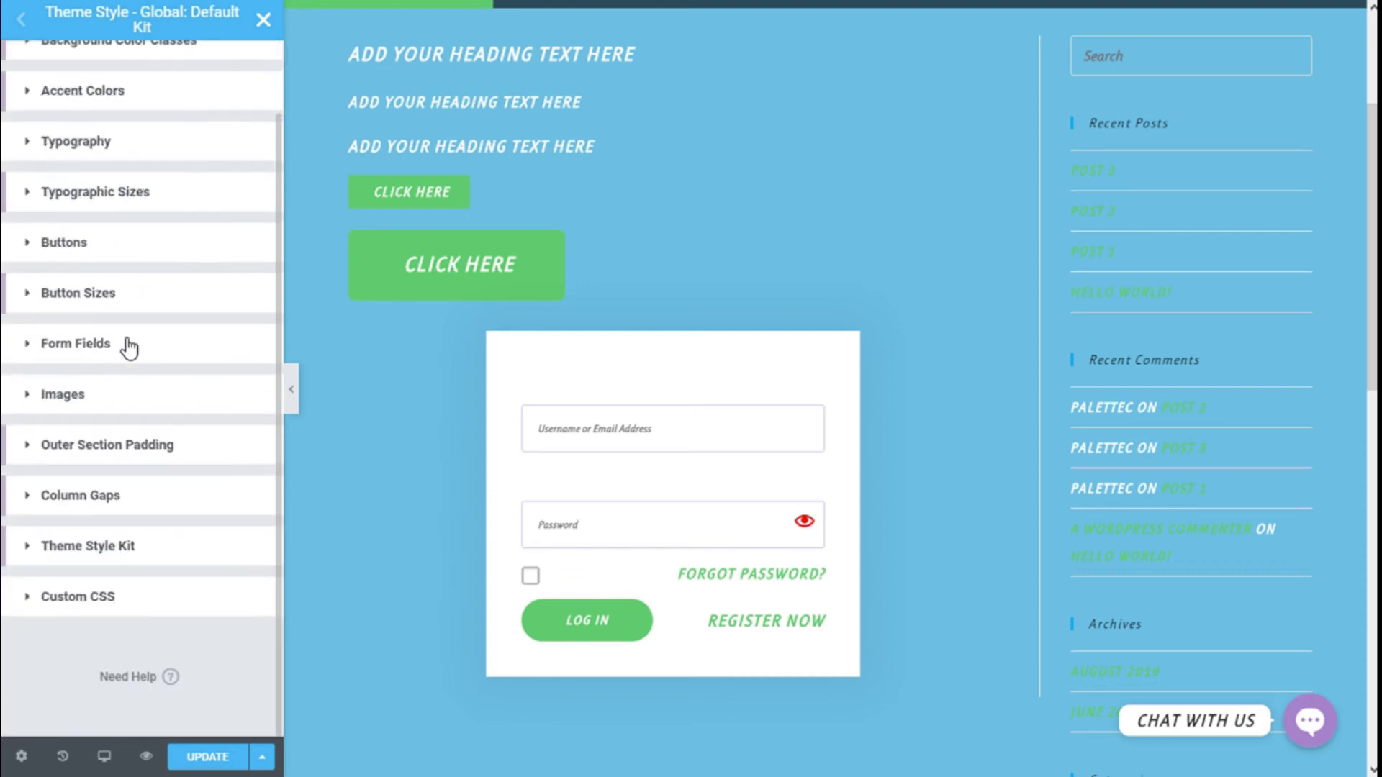
pyautogui.click(101, 301)
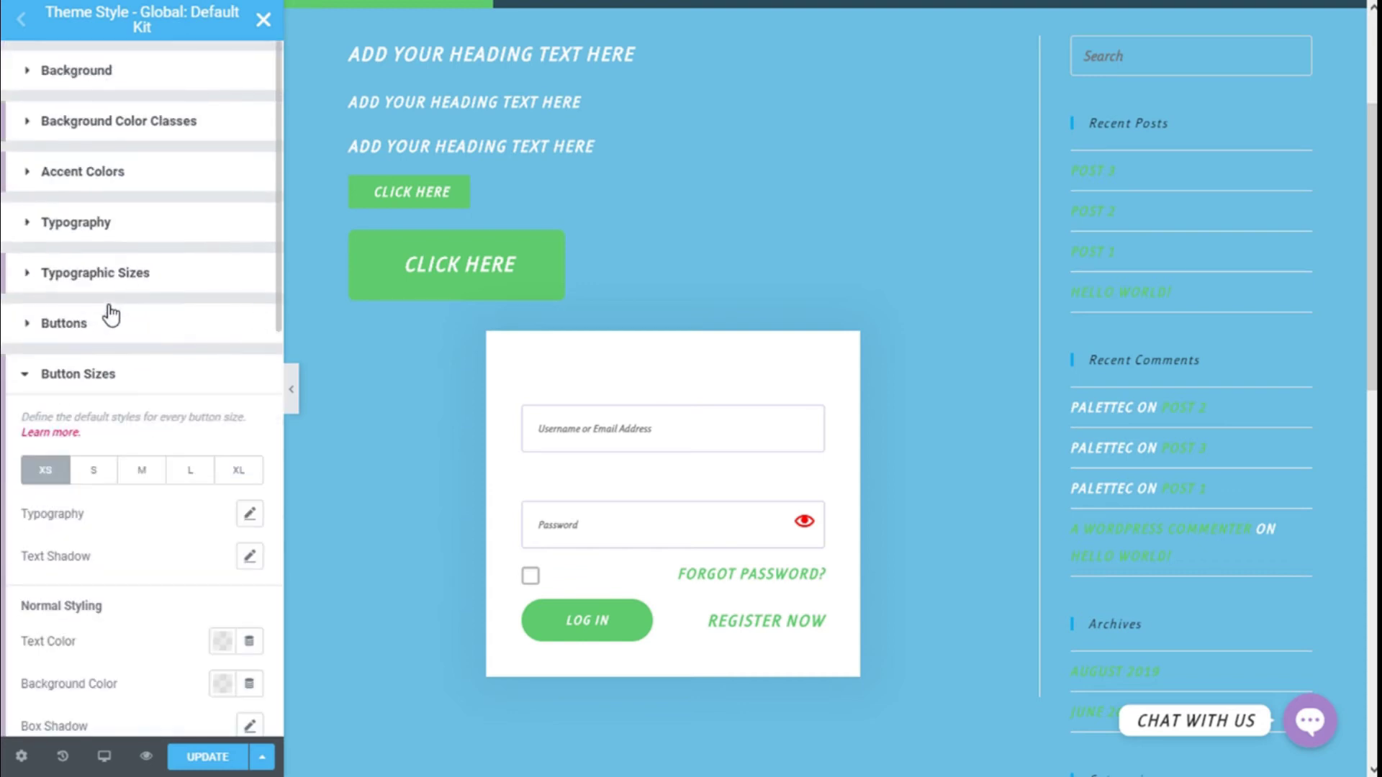
pyautogui.scroll(-5, 93, 323)
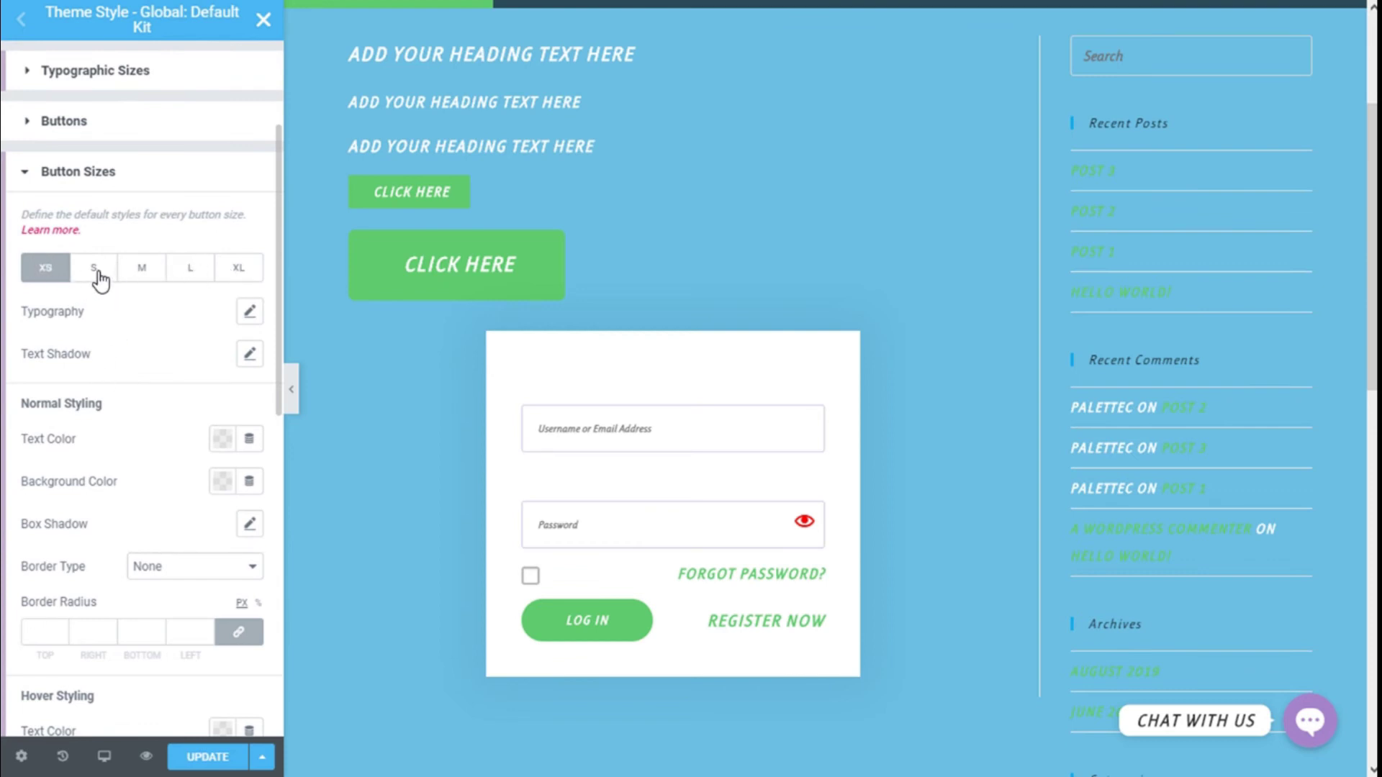
pyautogui.scroll(-1, 216, 279)
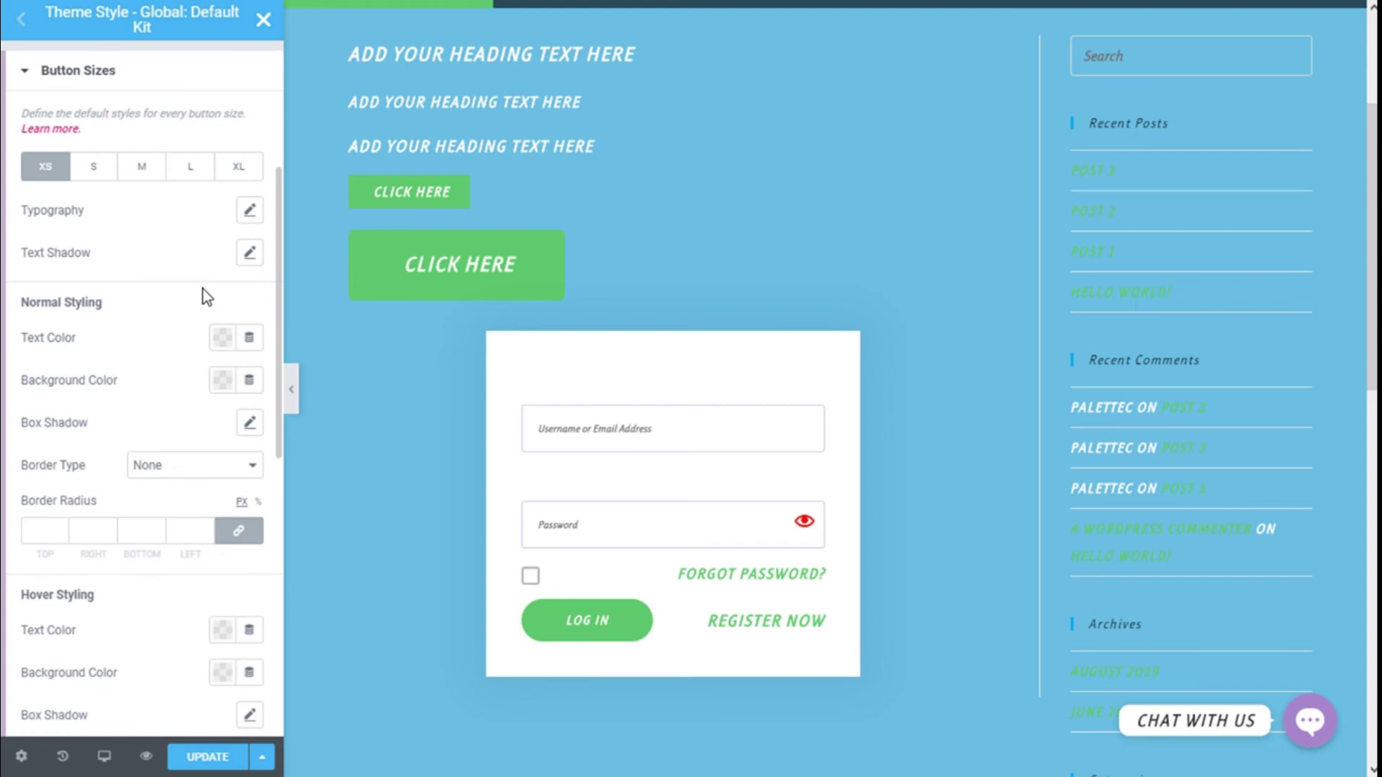
pyautogui.scroll(-1, 141, 281)
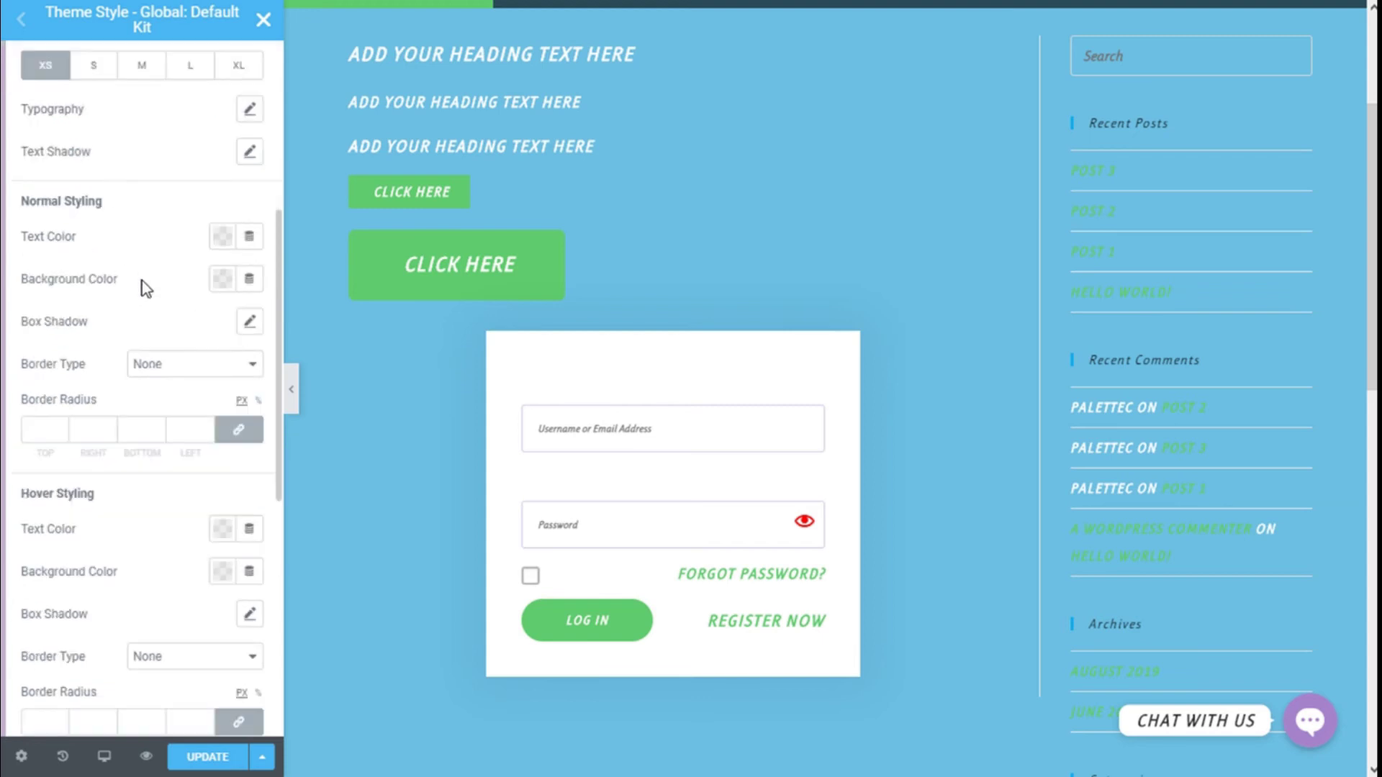
pyautogui.scroll(-3, 88, 217)
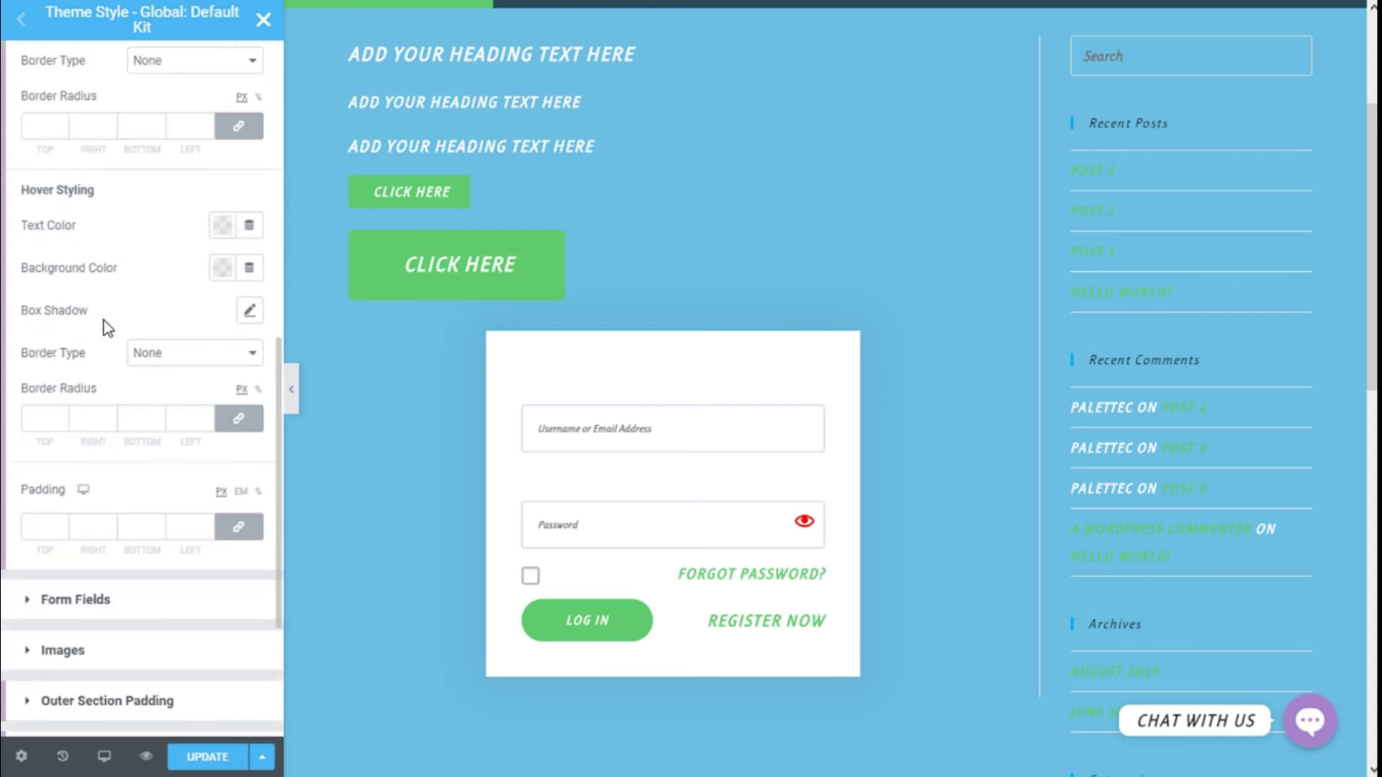
pyautogui.scroll(-2, 108, 330)
pyautogui.scroll(6, 106, 332)
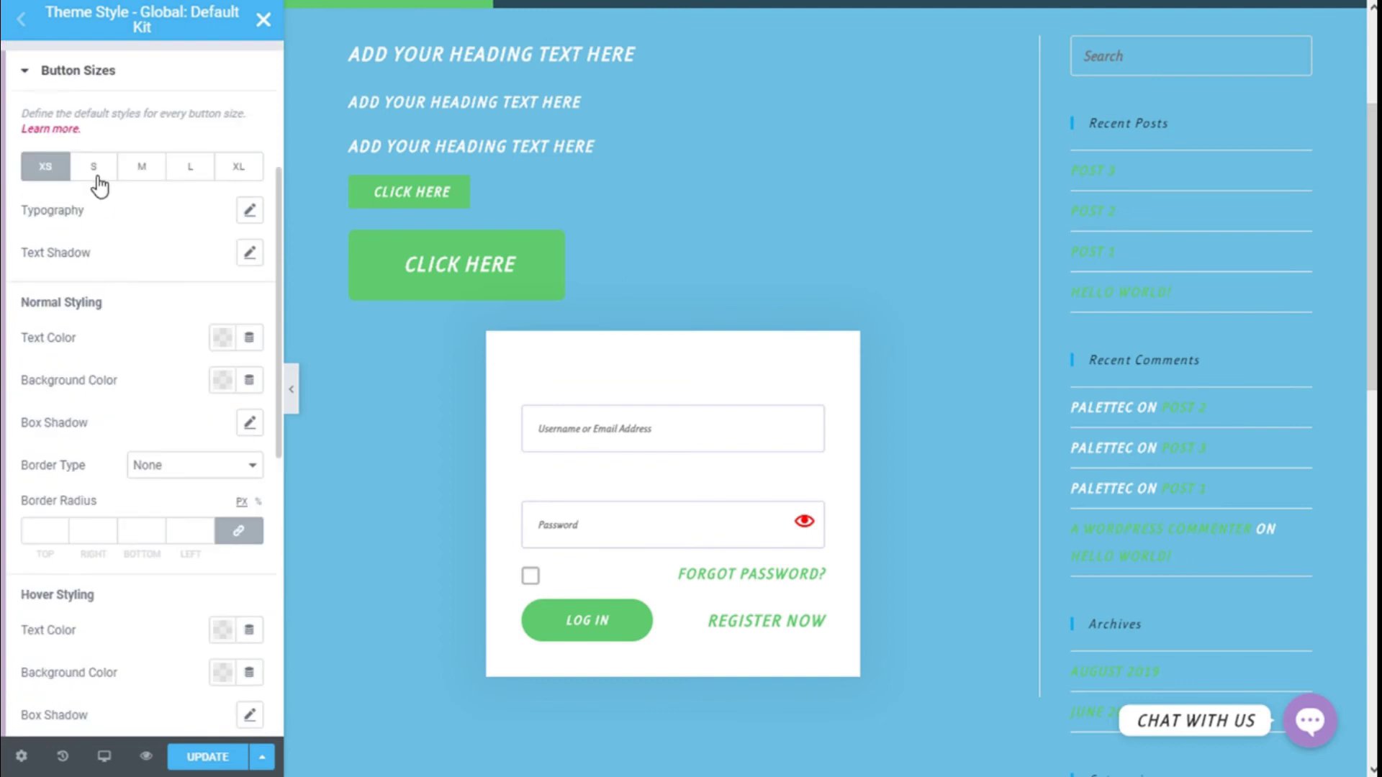
# - Set the normal text color of the S button size to the dark gray swatch #54595F
pyautogui.click(99, 180)
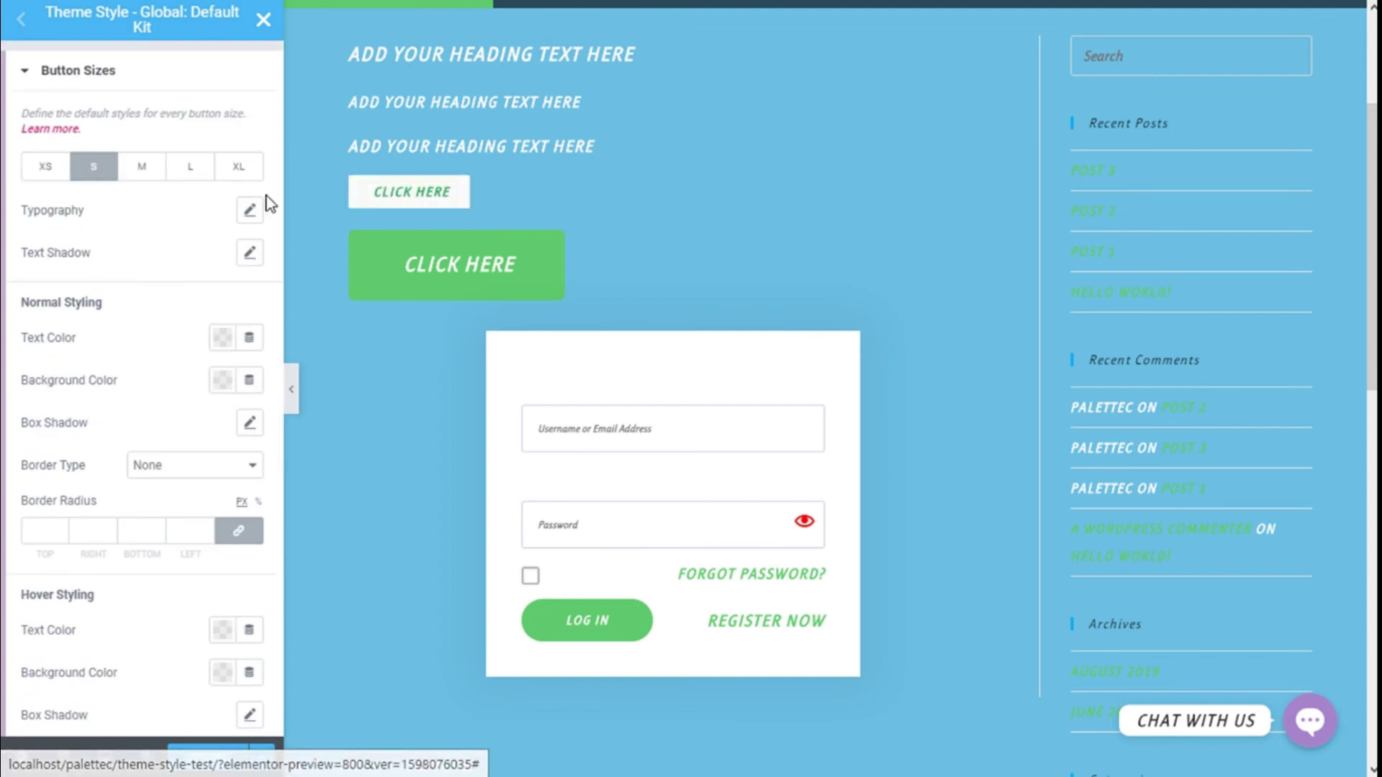
pyautogui.click(231, 347)
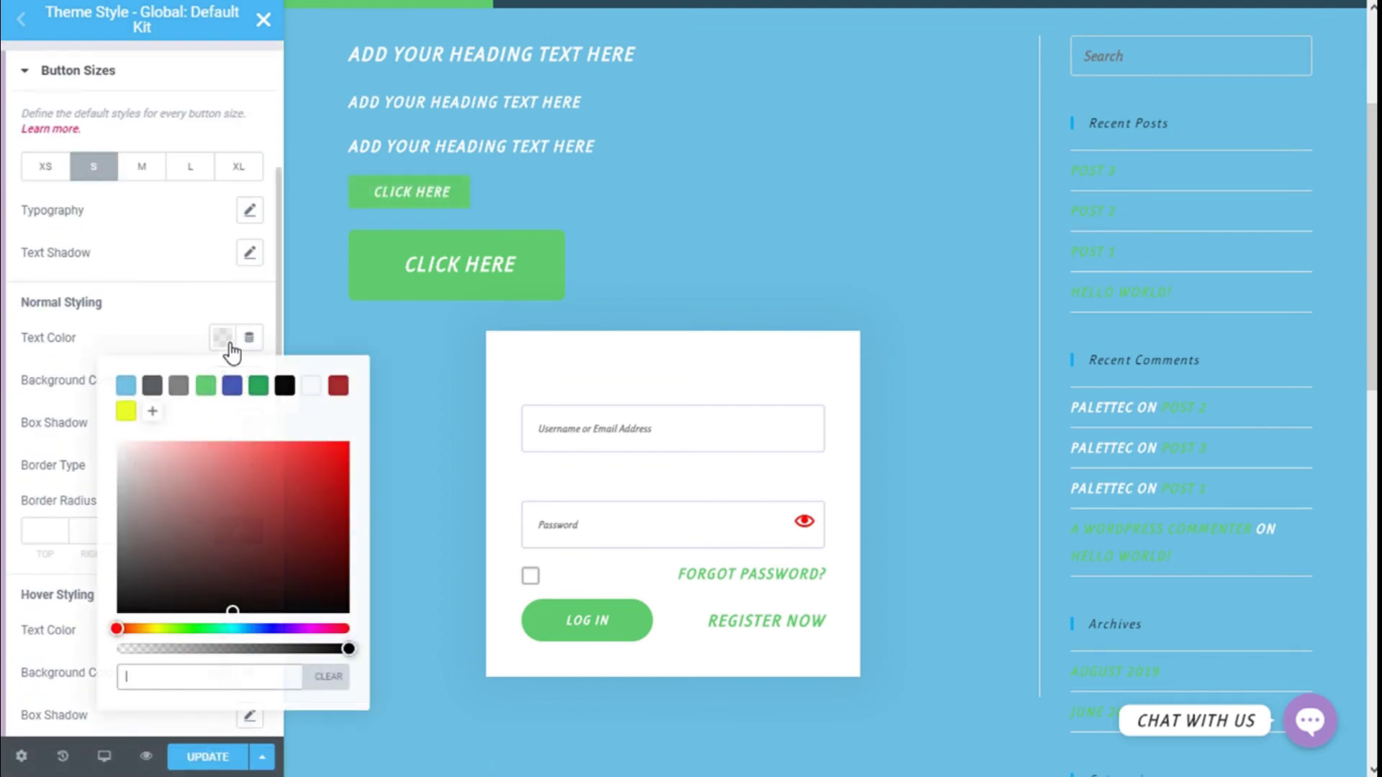
pyautogui.click(153, 387)
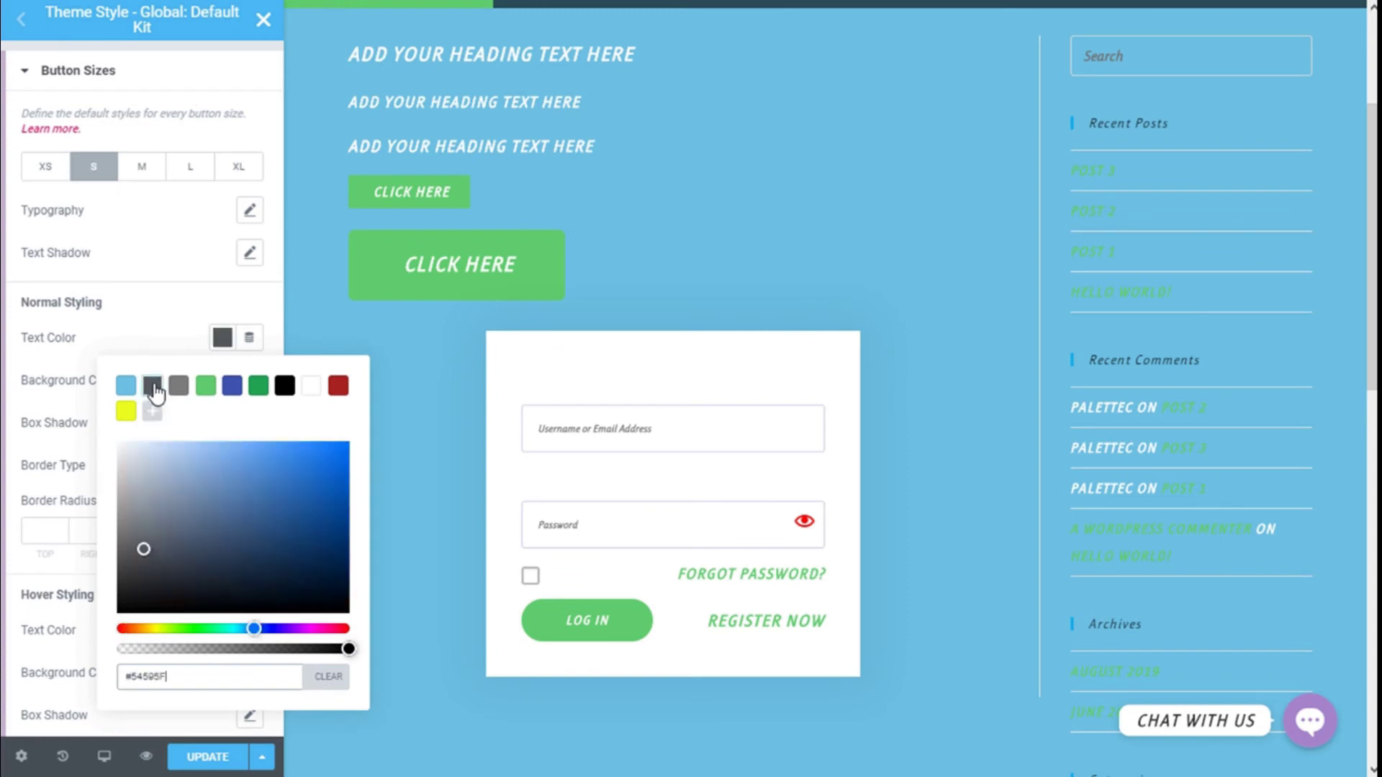
pyautogui.click(212, 354)
pyautogui.click(215, 344)
# - Set the normal text color of the M button size to the dark green swatch after trying light green #61CE70 and blue
pyautogui.click(144, 170)
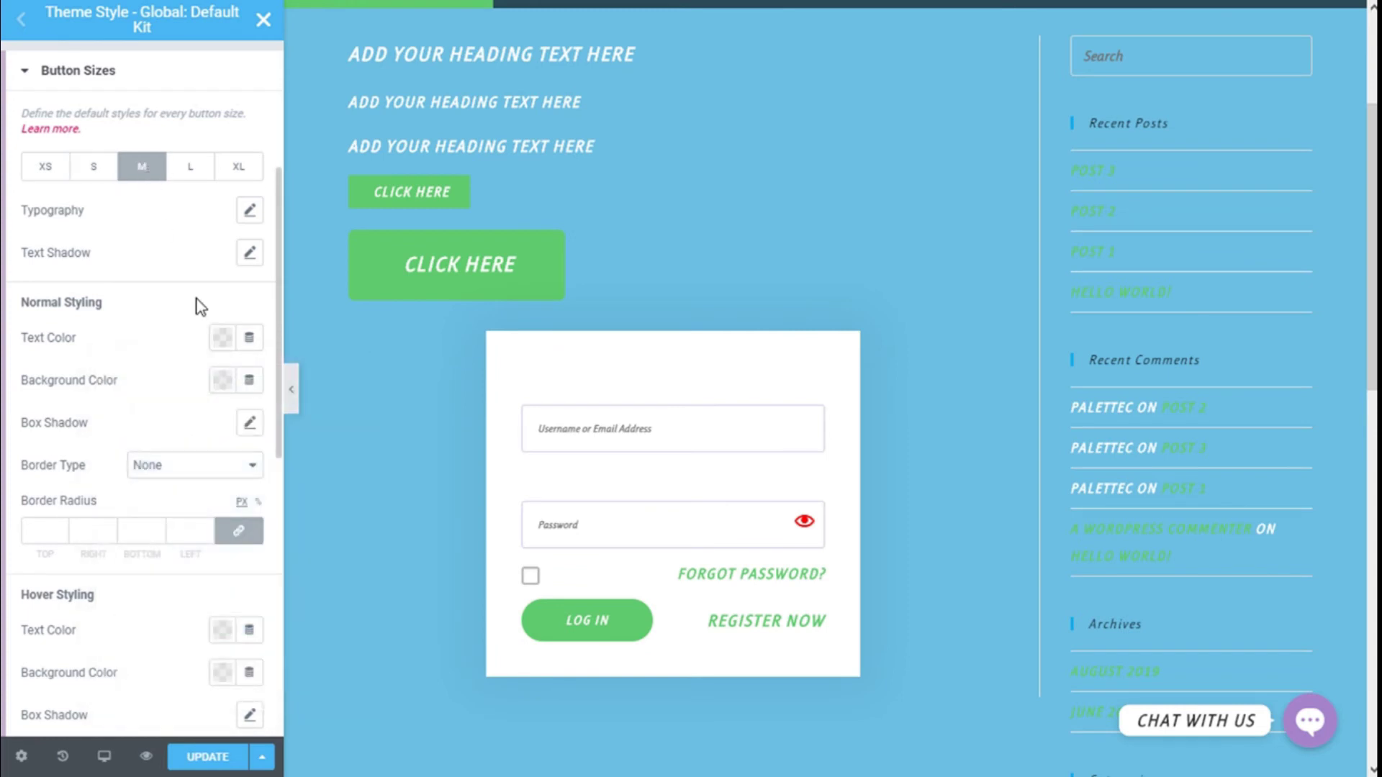
pyautogui.click(223, 347)
pyautogui.click(206, 386)
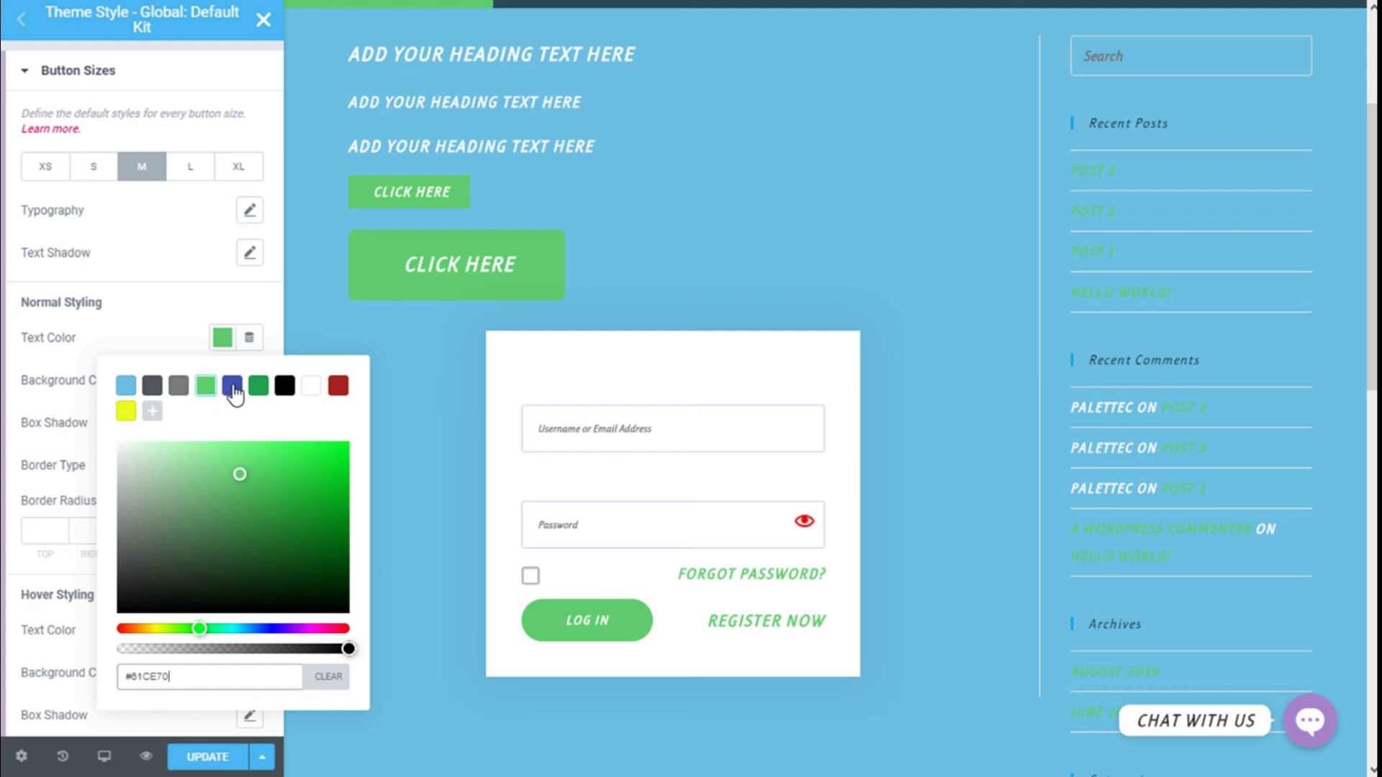
pyautogui.click(232, 385)
pyautogui.click(262, 385)
# - Try the light green, dark gray and dark green swatches for the size-specific normal button text color, and settle on black
pyautogui.click(197, 176)
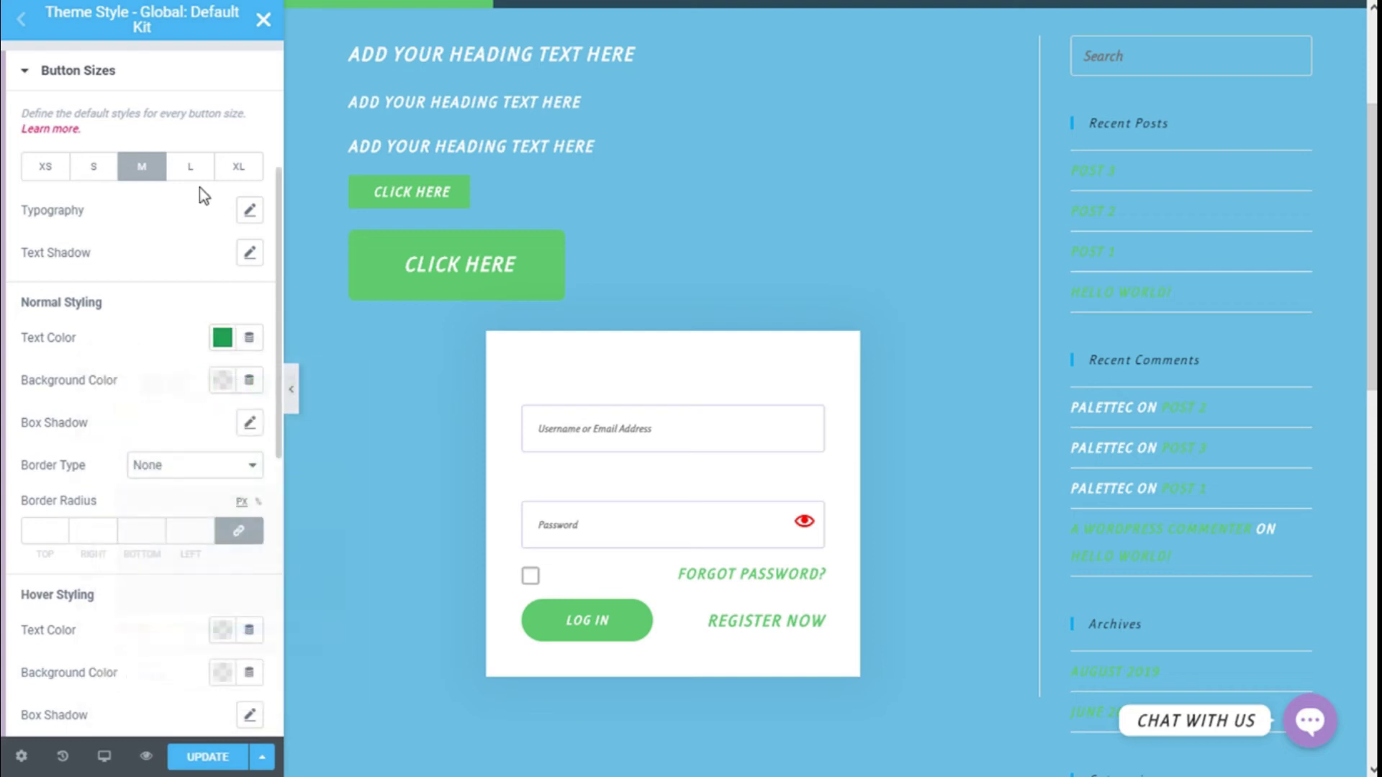
pyautogui.click(222, 338)
pyautogui.click(206, 386)
pyautogui.click(151, 386)
pyautogui.click(258, 385)
pyautogui.click(284, 386)
pyautogui.click(205, 272)
# - Set the normal text color of the XL button size to the light blue swatch after trying light green #61CE70
pyautogui.click(238, 166)
pyautogui.click(222, 337)
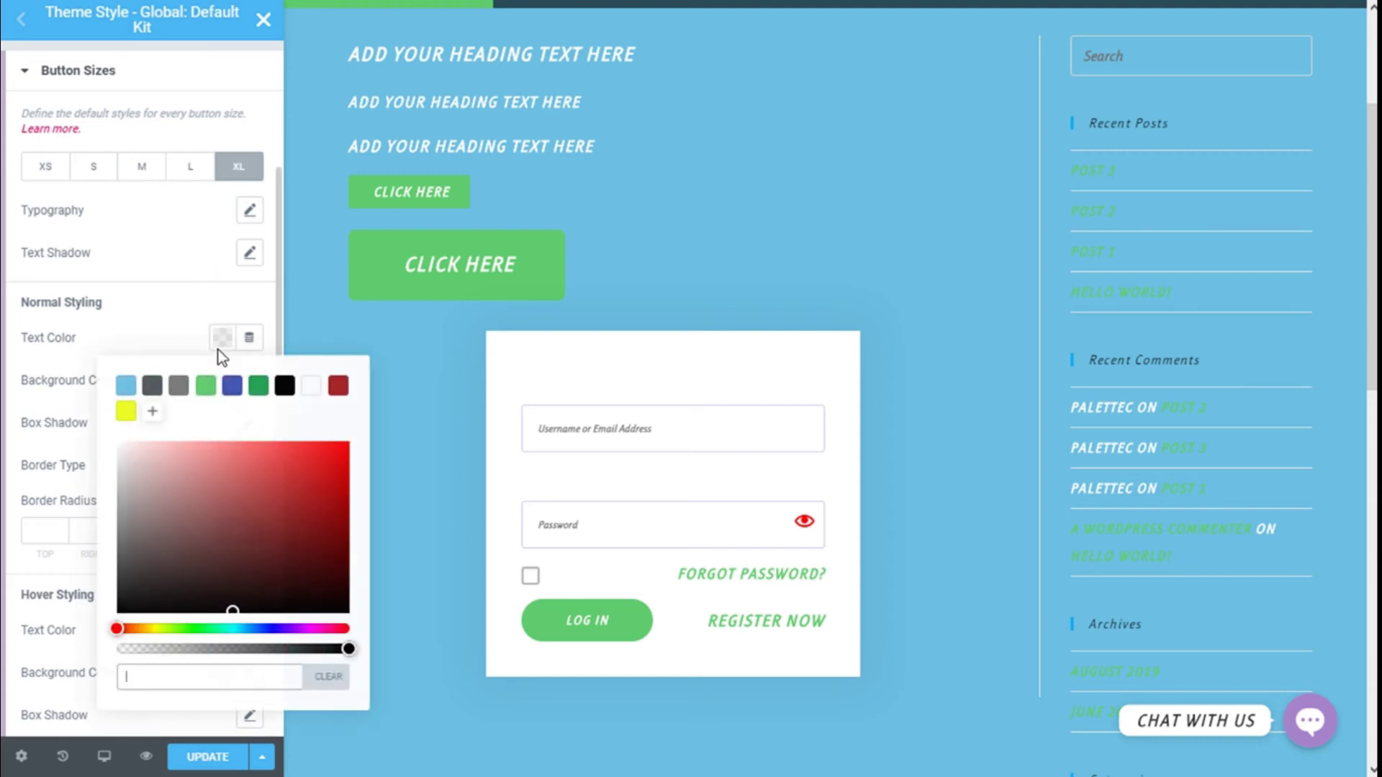
pyautogui.click(214, 395)
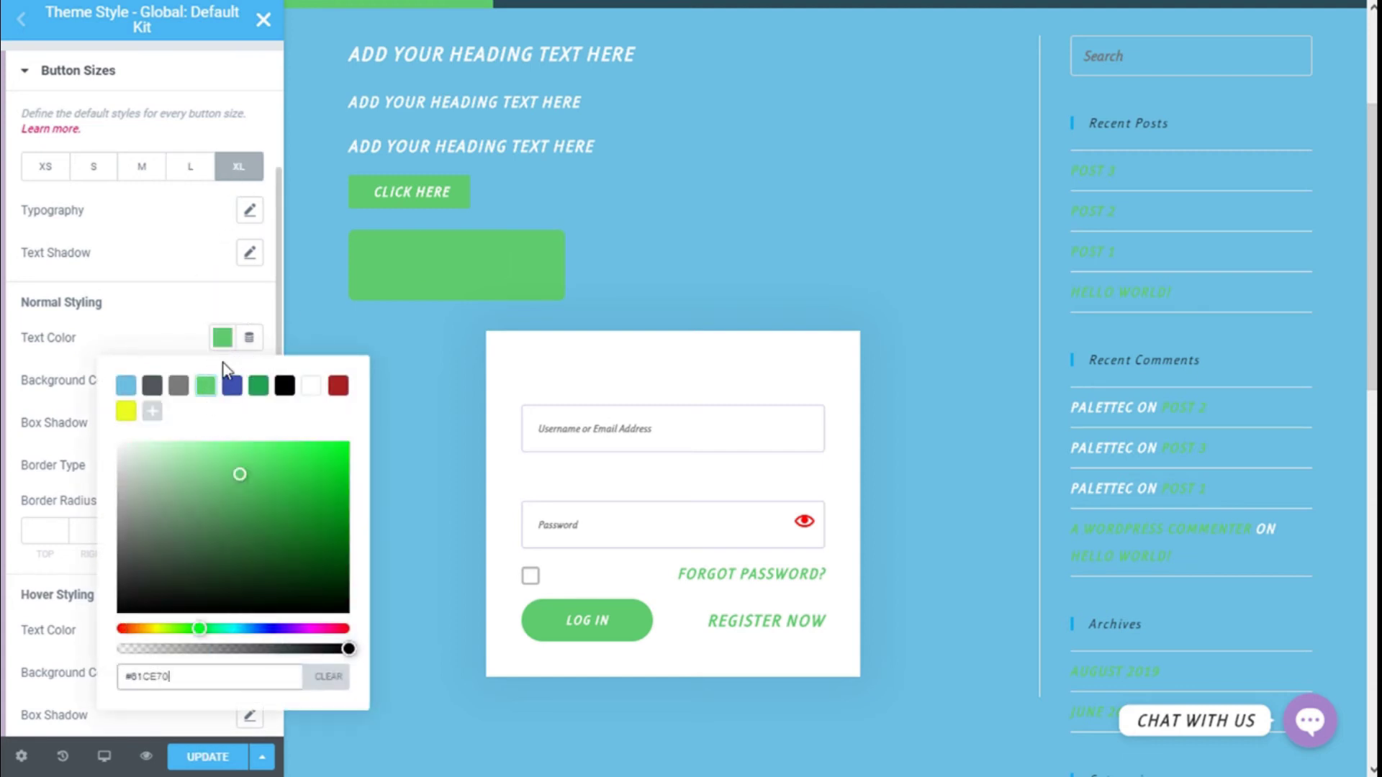
pyautogui.click(126, 386)
pyautogui.click(127, 350)
# - Set the normal background color of the XL button size to the blue swatch #4054B2 after trying other swatches
pyautogui.scroll(-2, 180, 363)
pyautogui.click(222, 281)
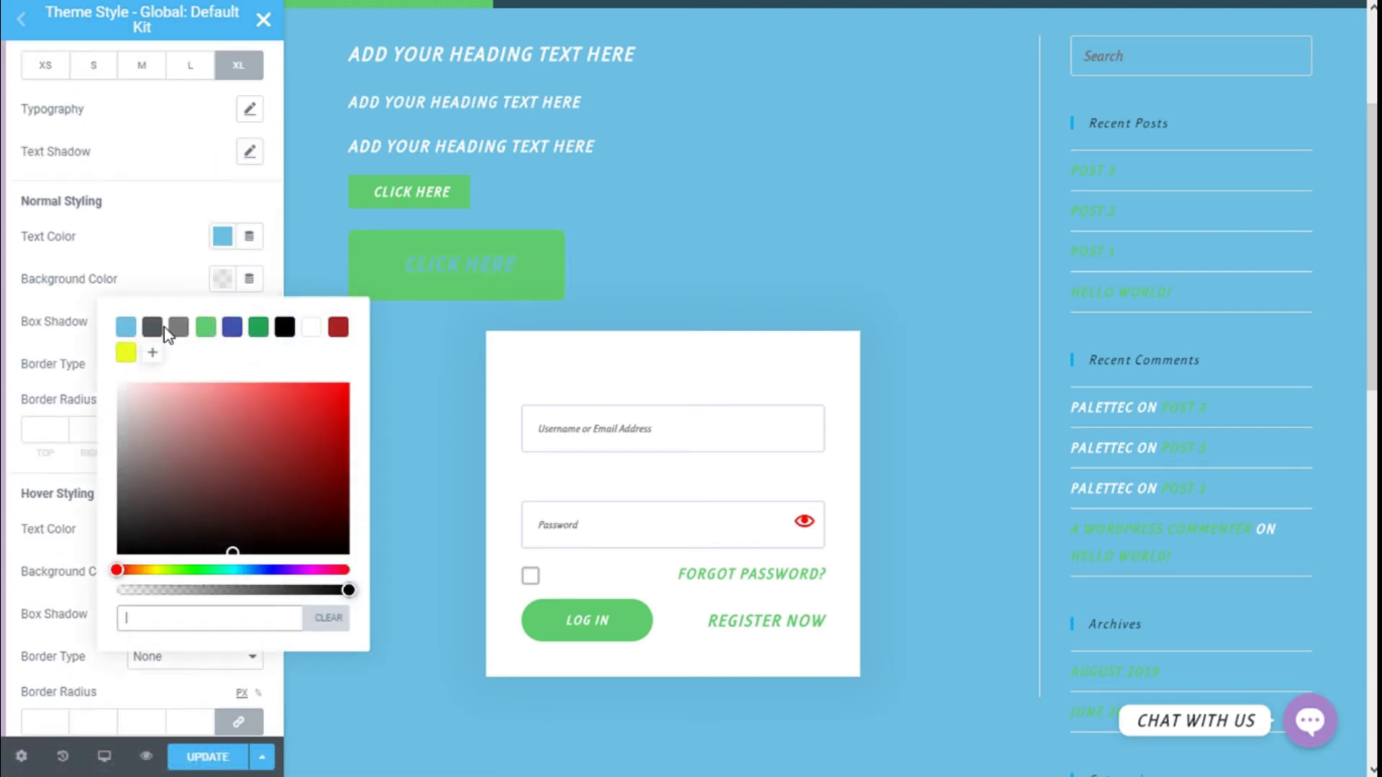
pyautogui.click(127, 332)
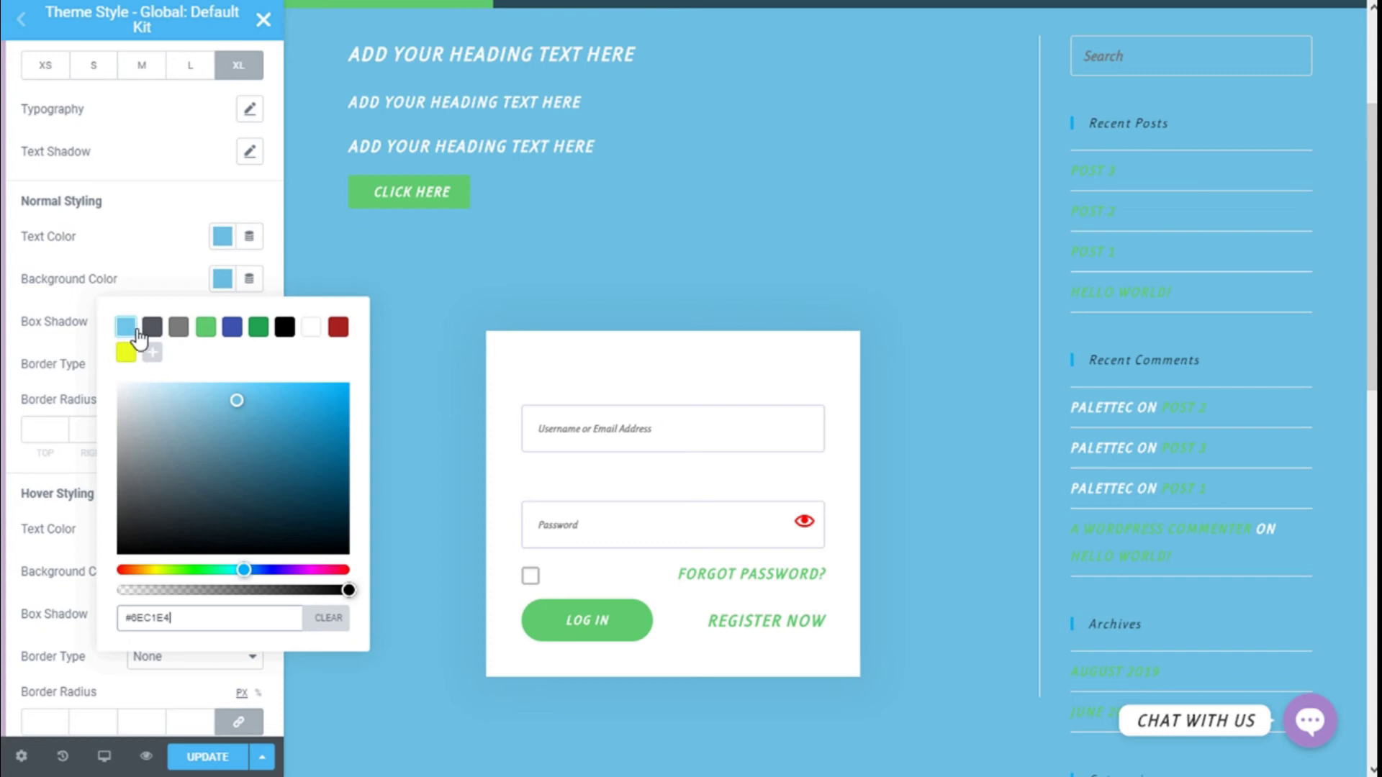
pyautogui.click(178, 328)
pyautogui.click(206, 328)
pyautogui.click(259, 329)
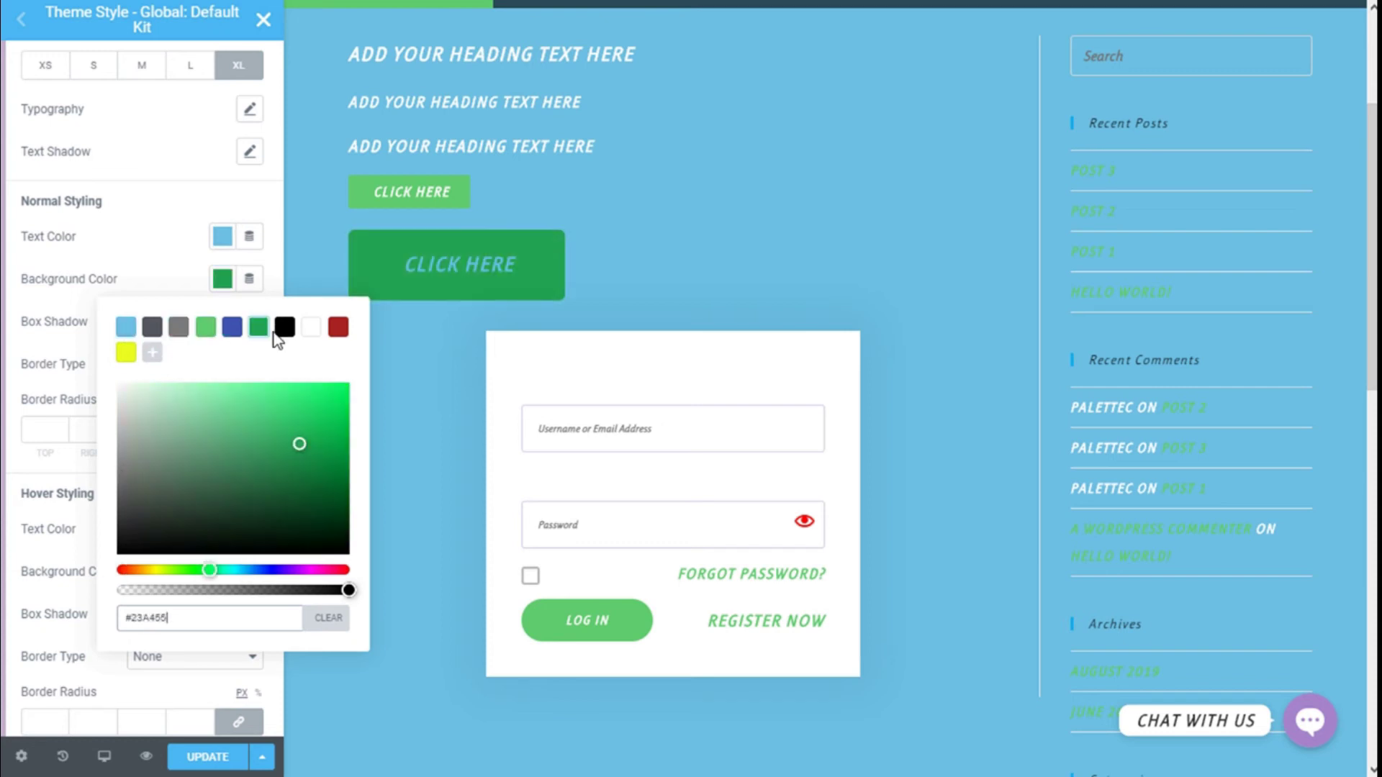
pyautogui.click(233, 329)
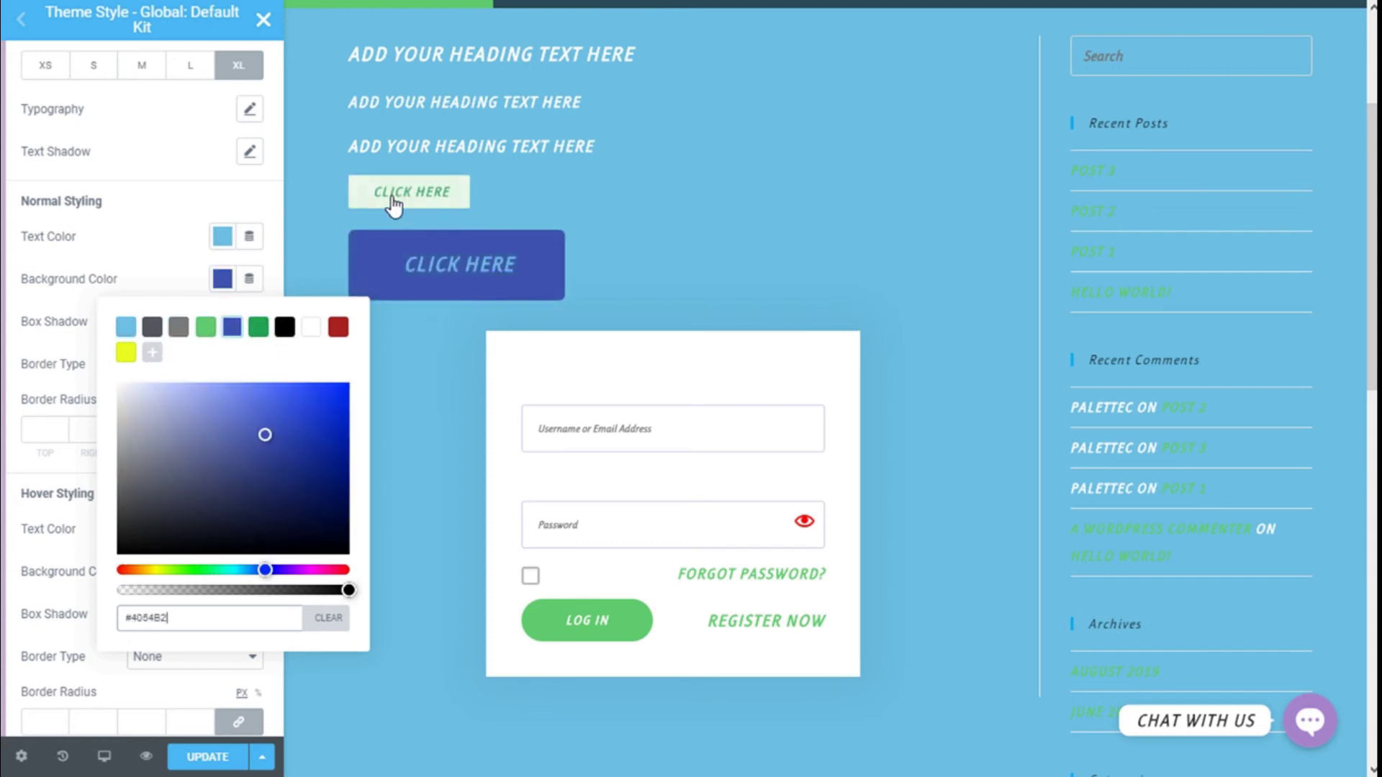
pyautogui.click(308, 279)
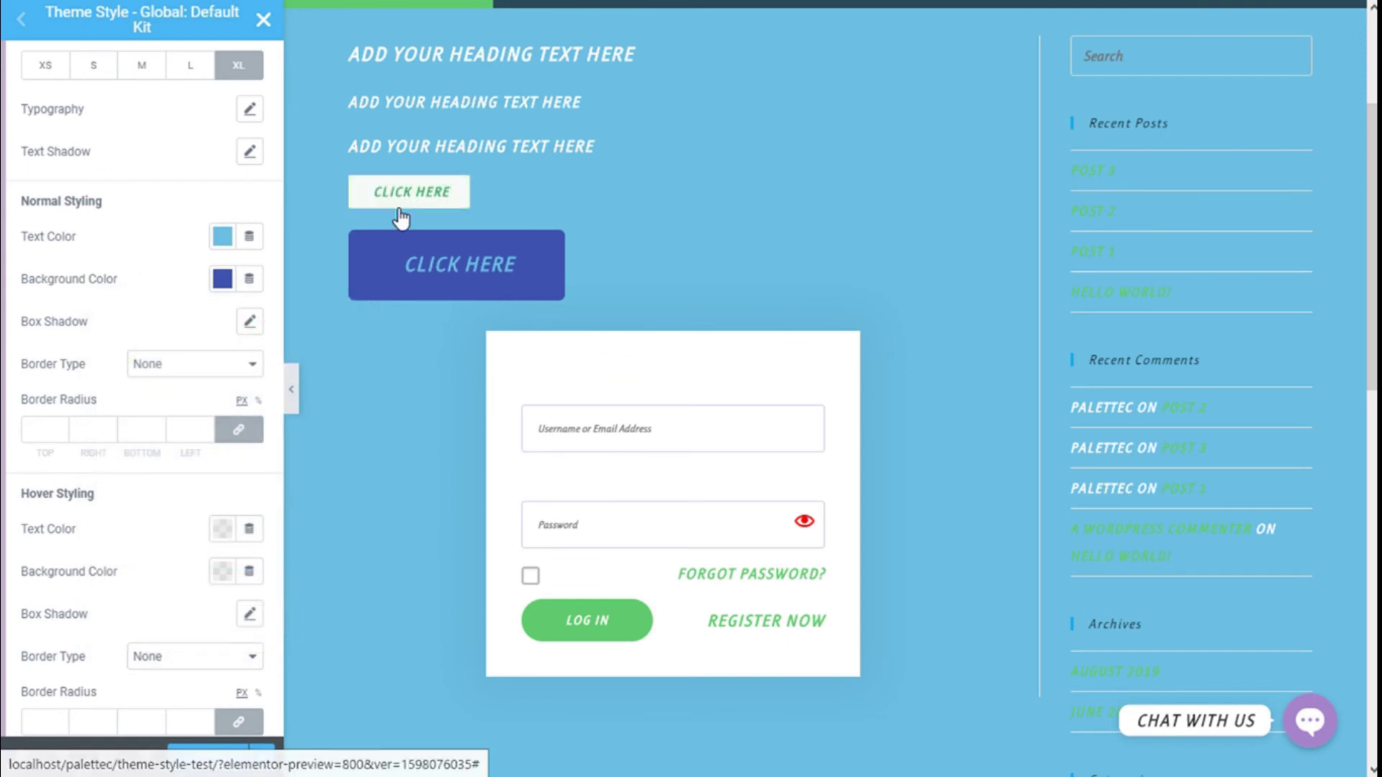
# - Examine the XL button size's border, hover styling and padding options
pyautogui.scroll(-2, 212, 311)
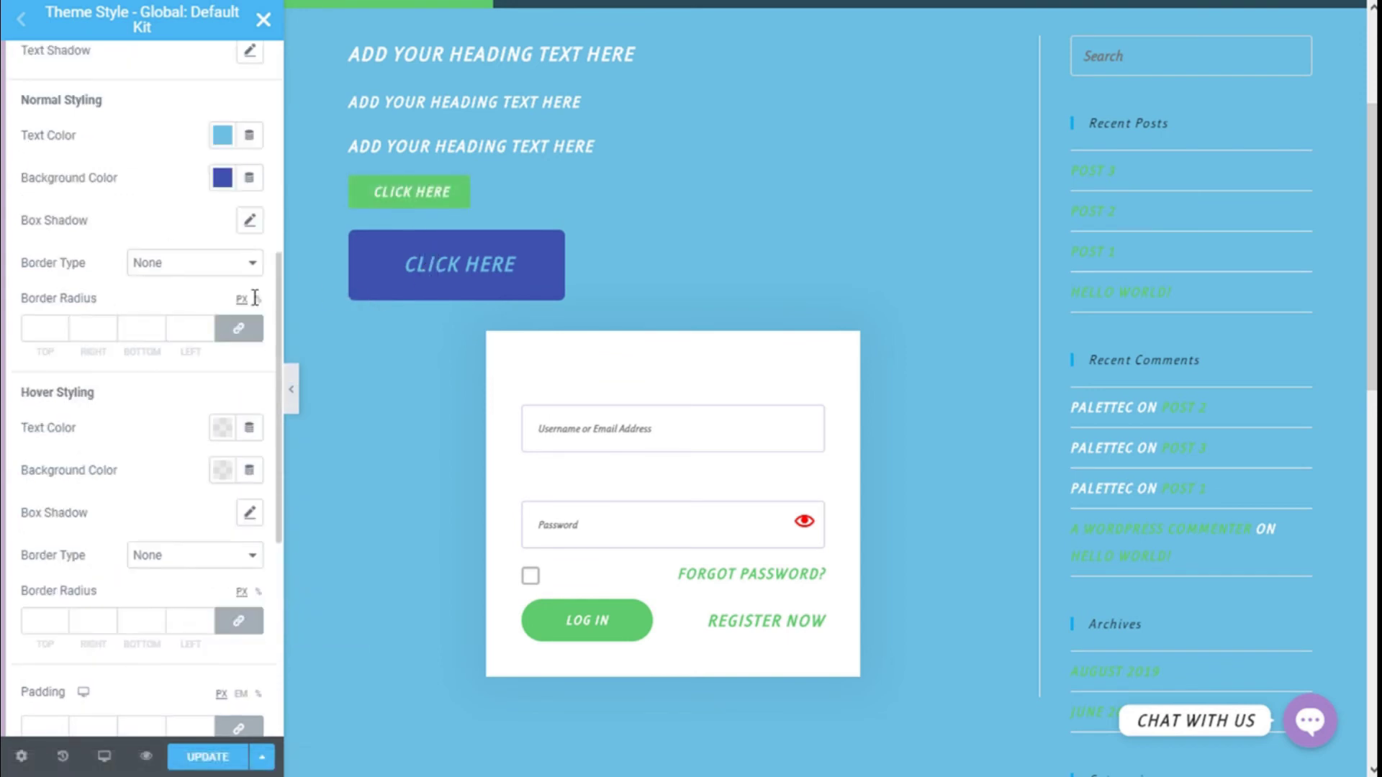
pyautogui.scroll(2, 224, 337)
pyautogui.scroll(2, 121, 226)
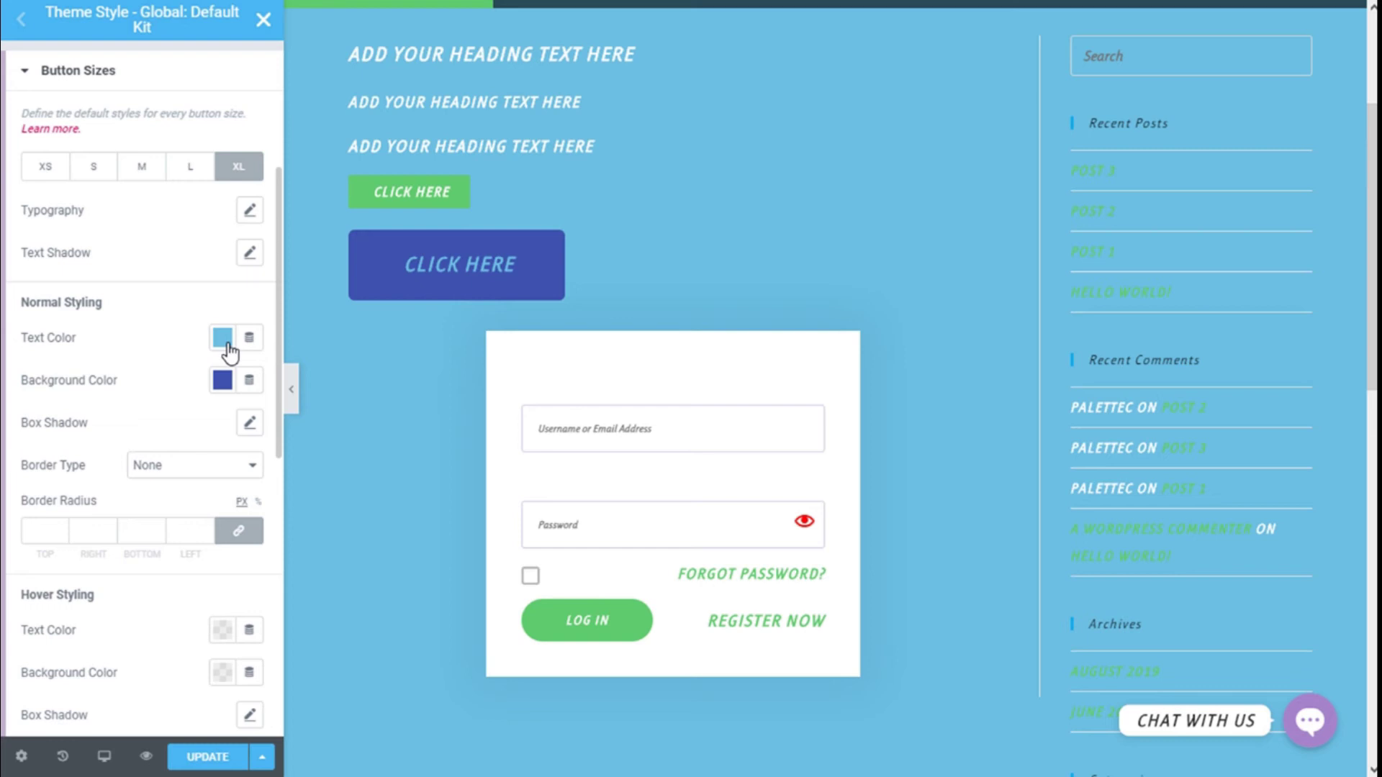
pyautogui.scroll(-2, 200, 556)
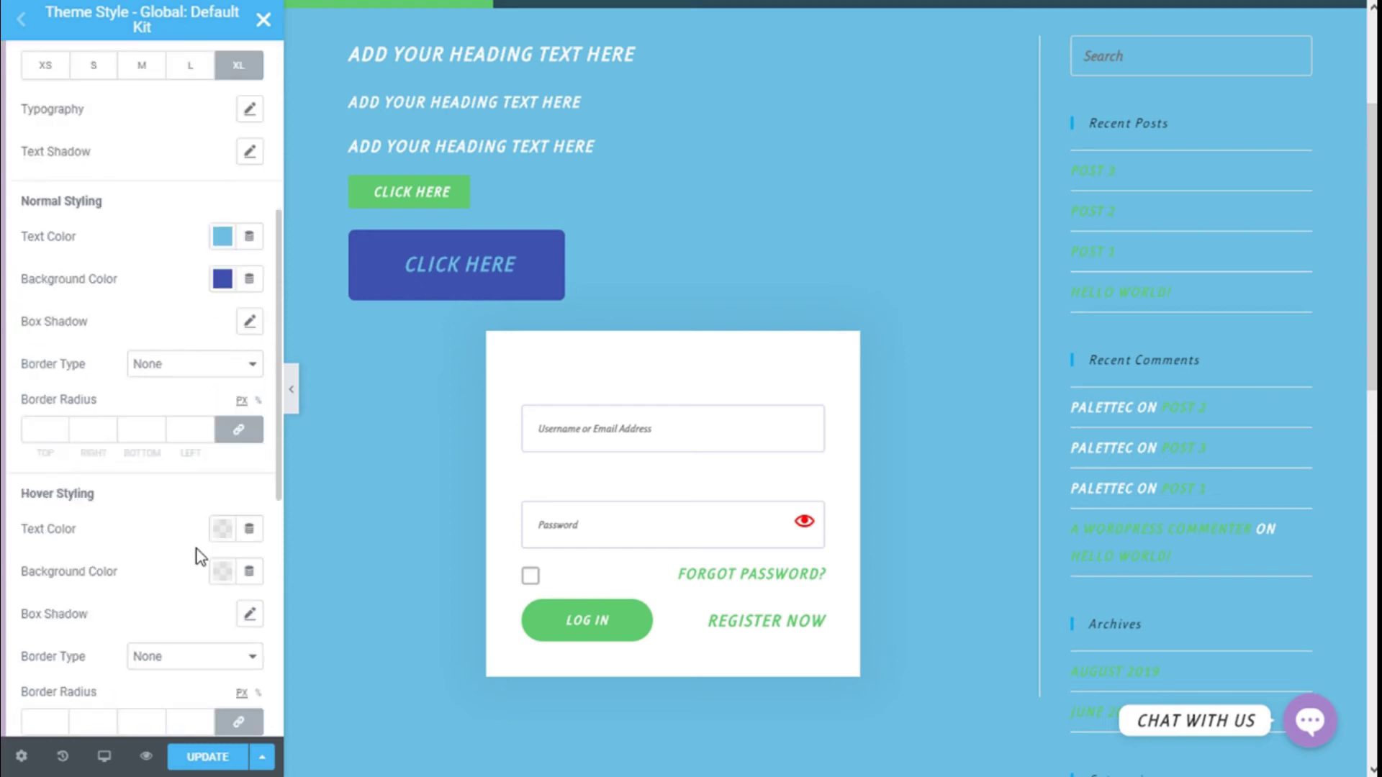
pyautogui.scroll(-4, 184, 560)
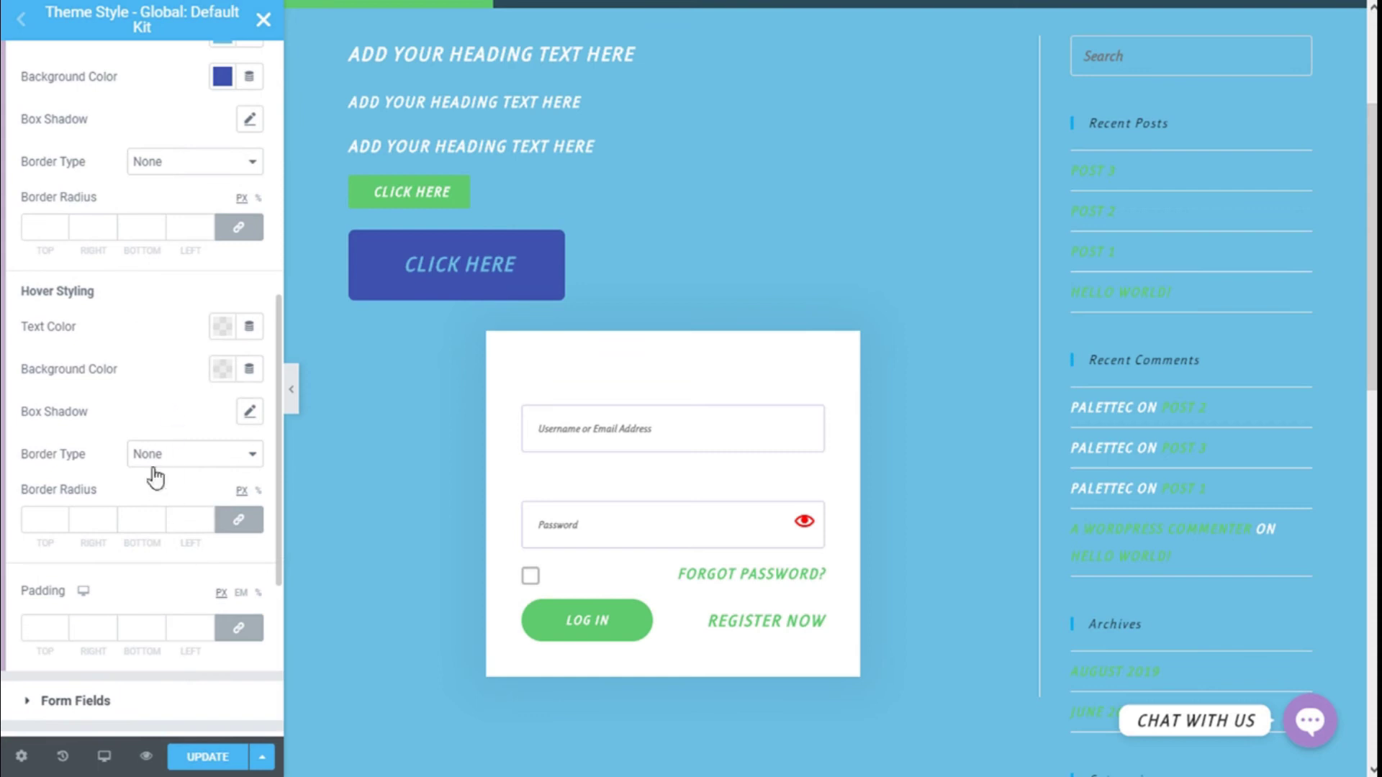
pyautogui.scroll(-2, 169, 515)
pyautogui.scroll(6, 216, 403)
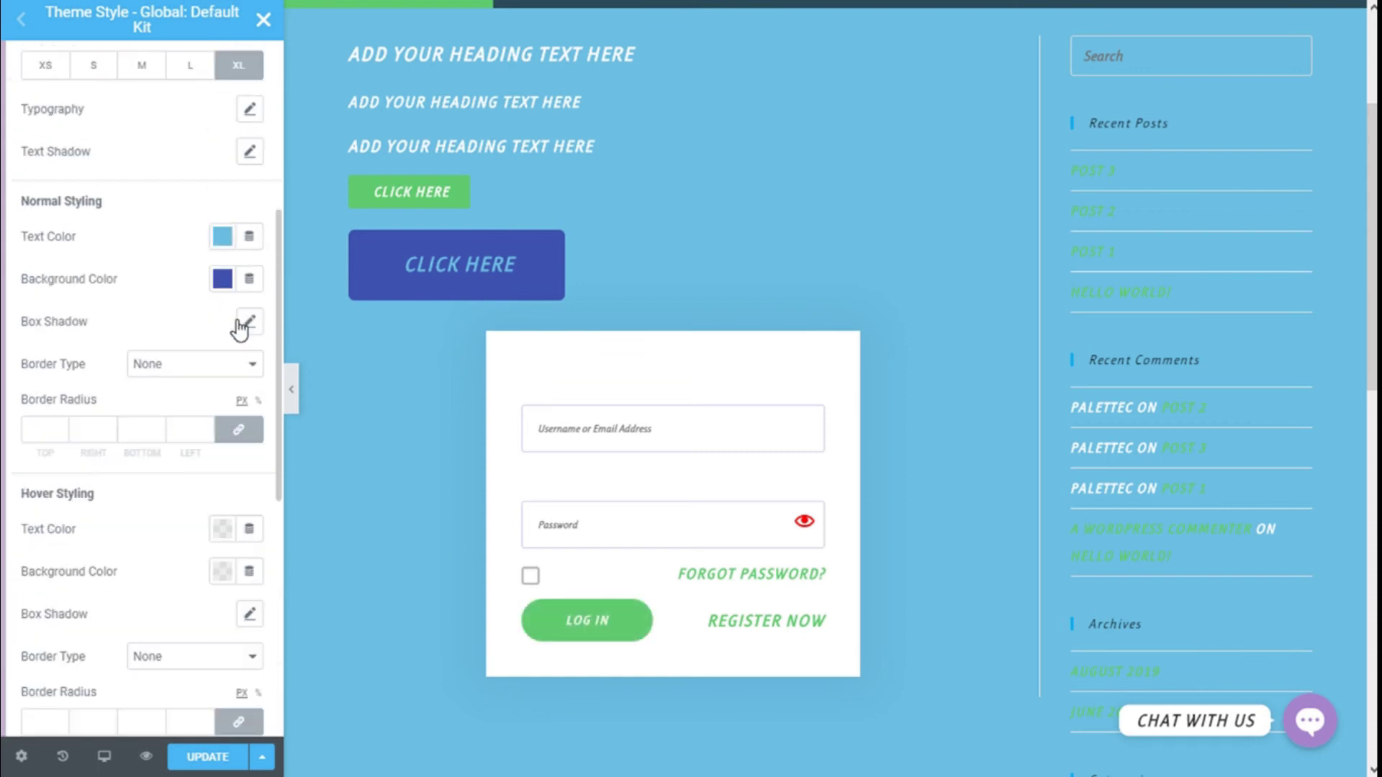
pyautogui.scroll(4, 119, 187)
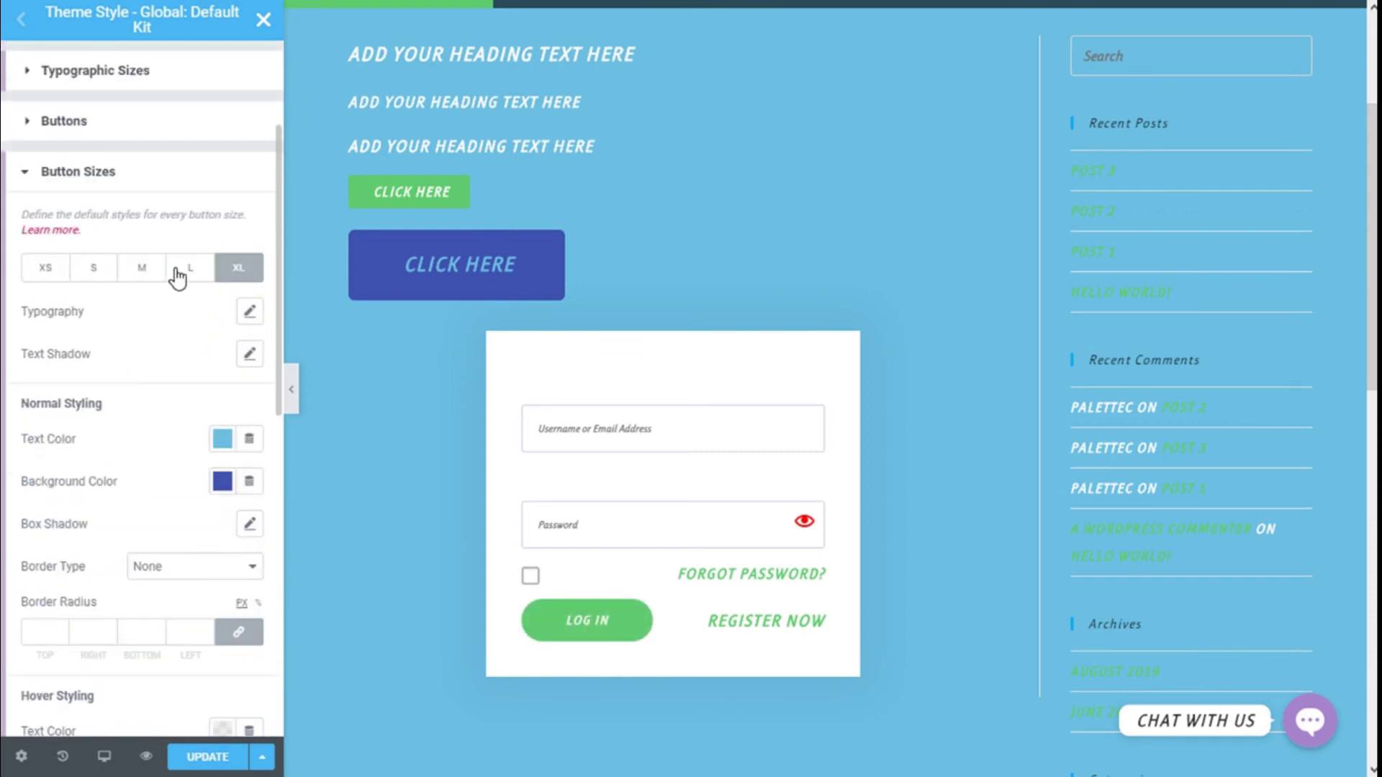
# - Set the label color of the form fields to the light blue swatch
pyautogui.click(79, 172)
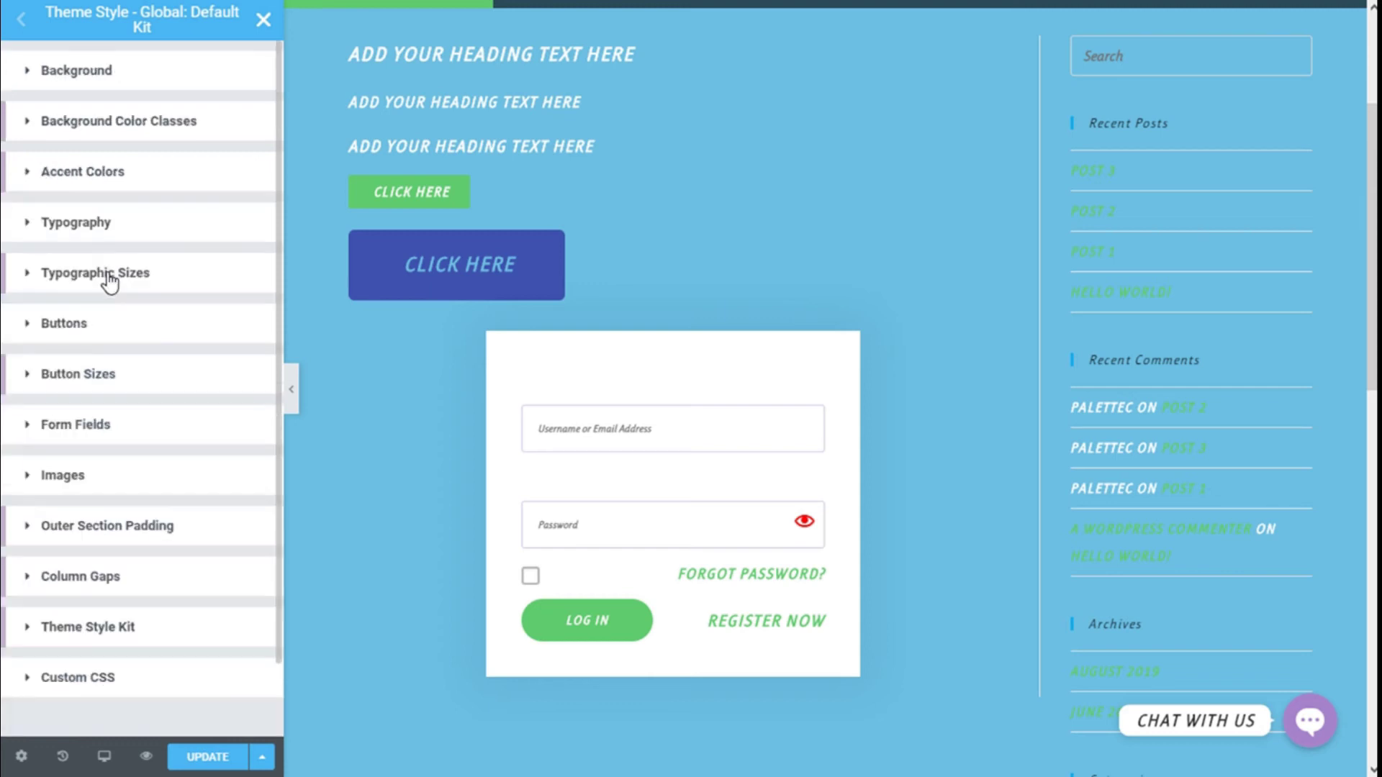
pyautogui.scroll(-2, 147, 288)
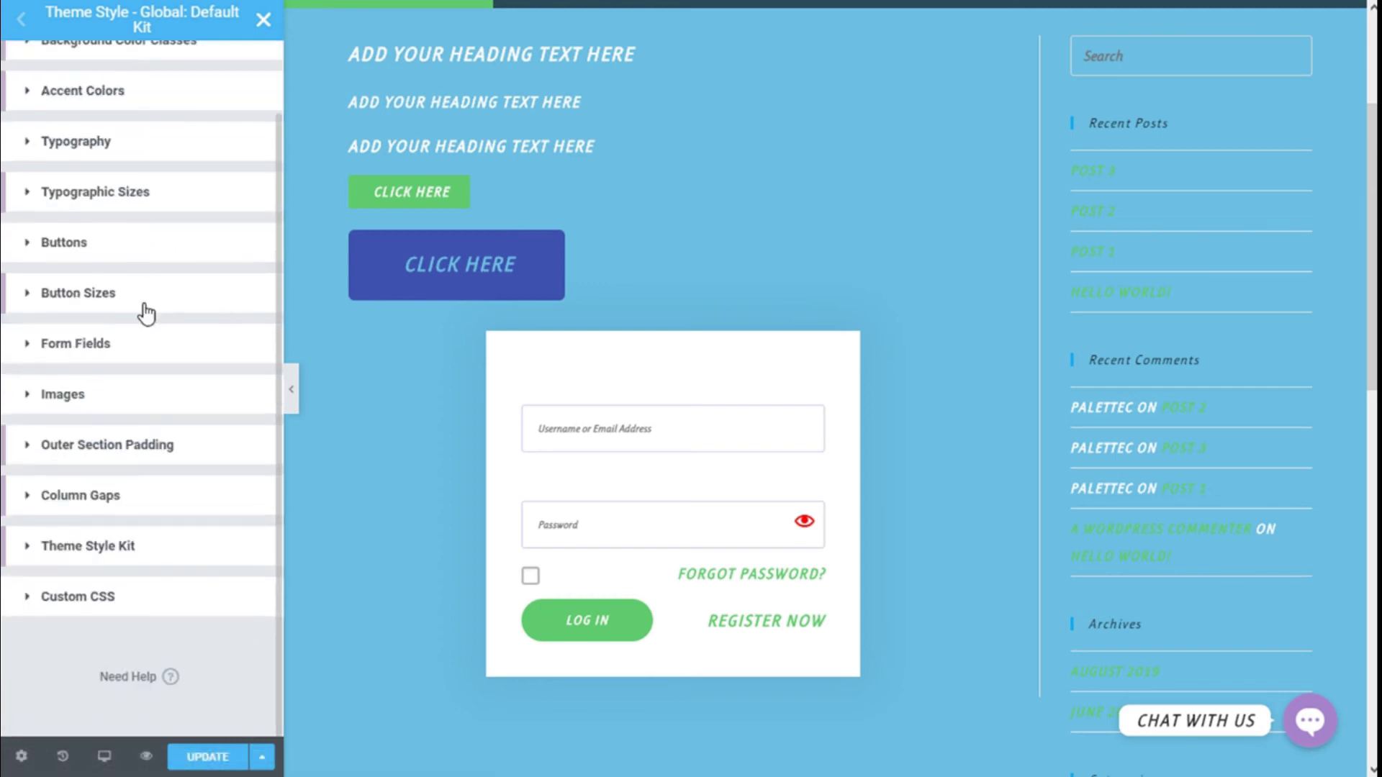
pyautogui.scroll(2, 469, 139)
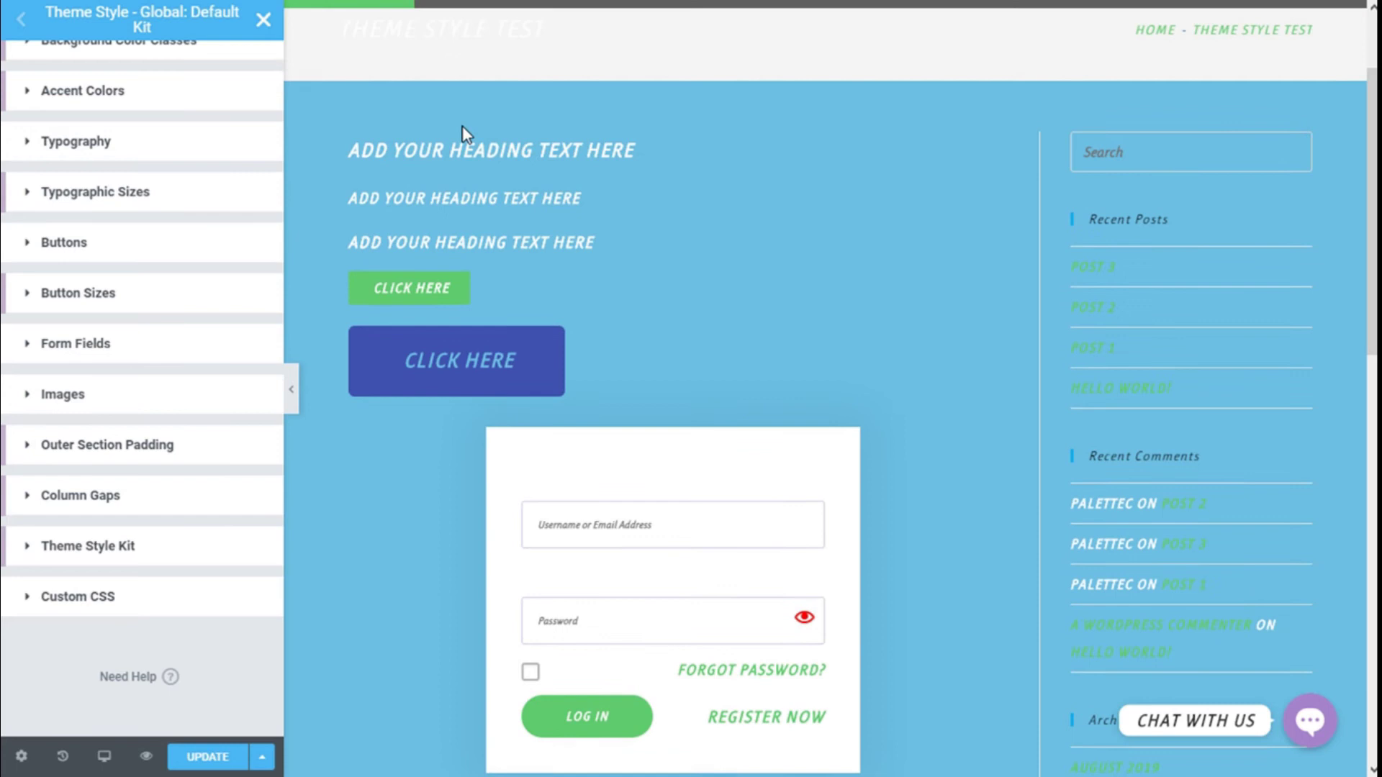
pyautogui.scroll(-4, 425, 207)
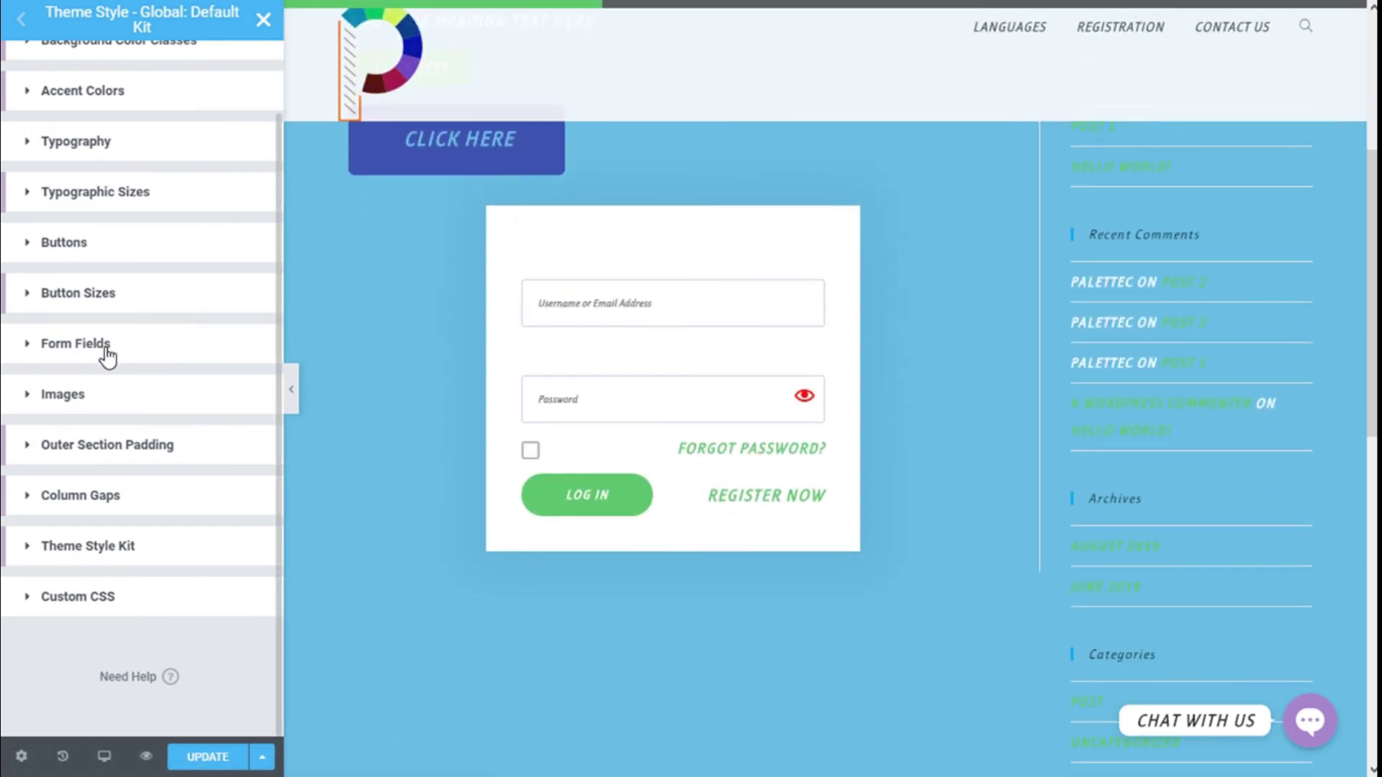
pyautogui.click(106, 349)
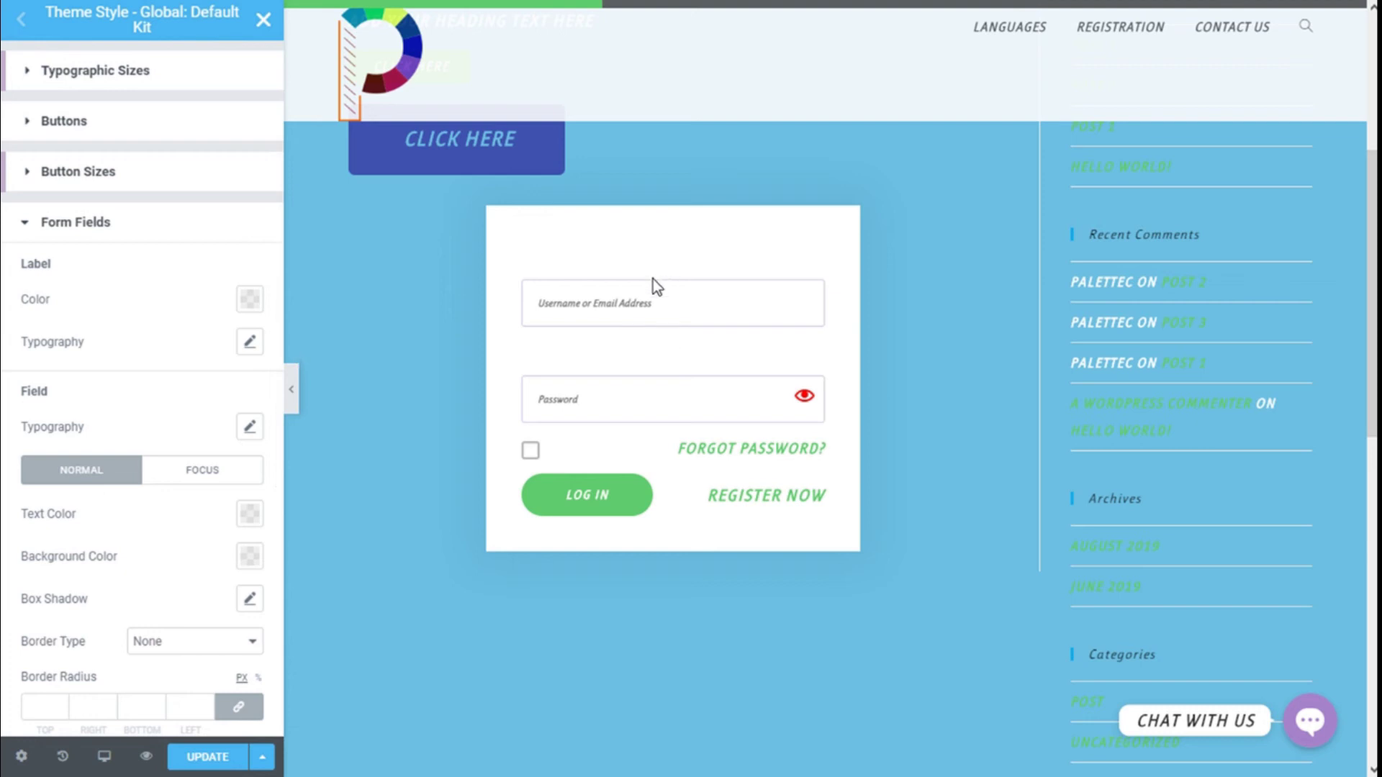
pyautogui.click(250, 299)
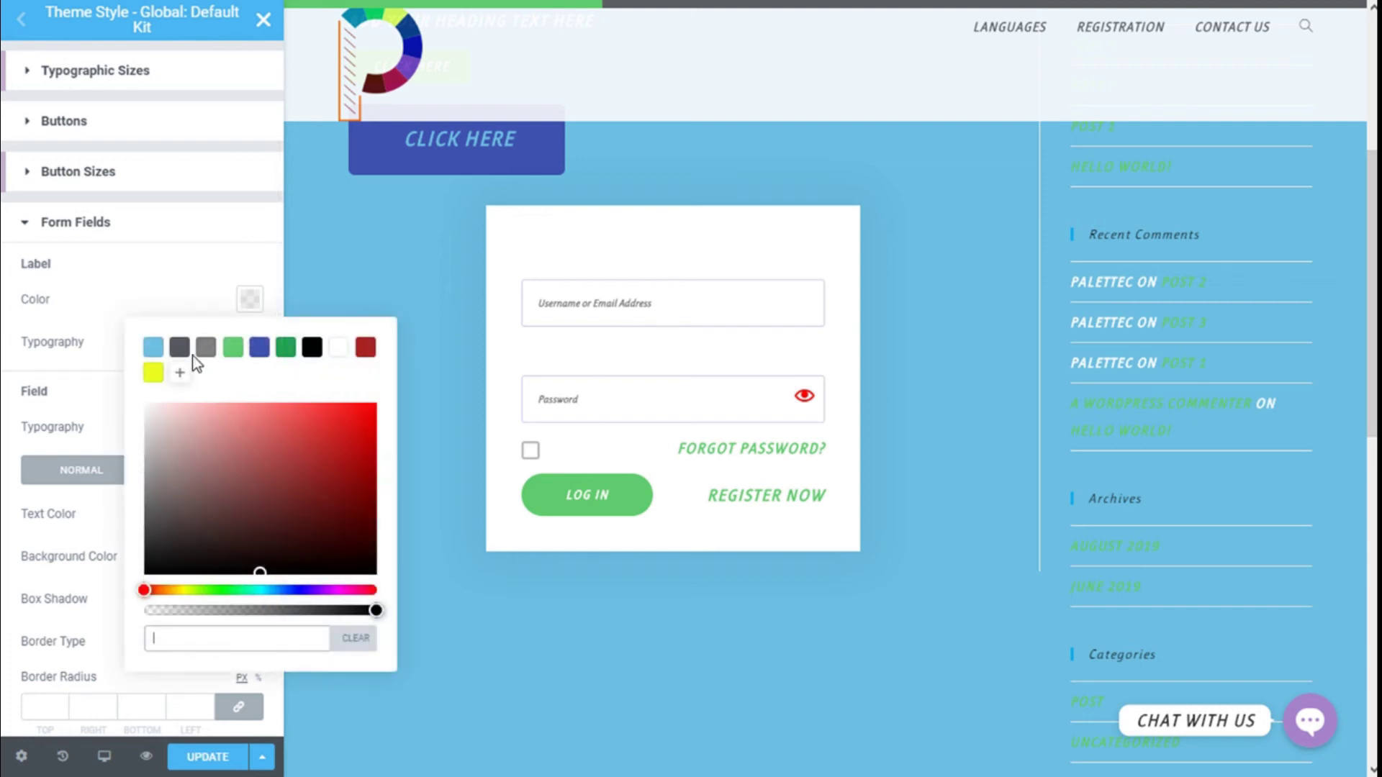
pyautogui.click(152, 348)
pyautogui.click(188, 265)
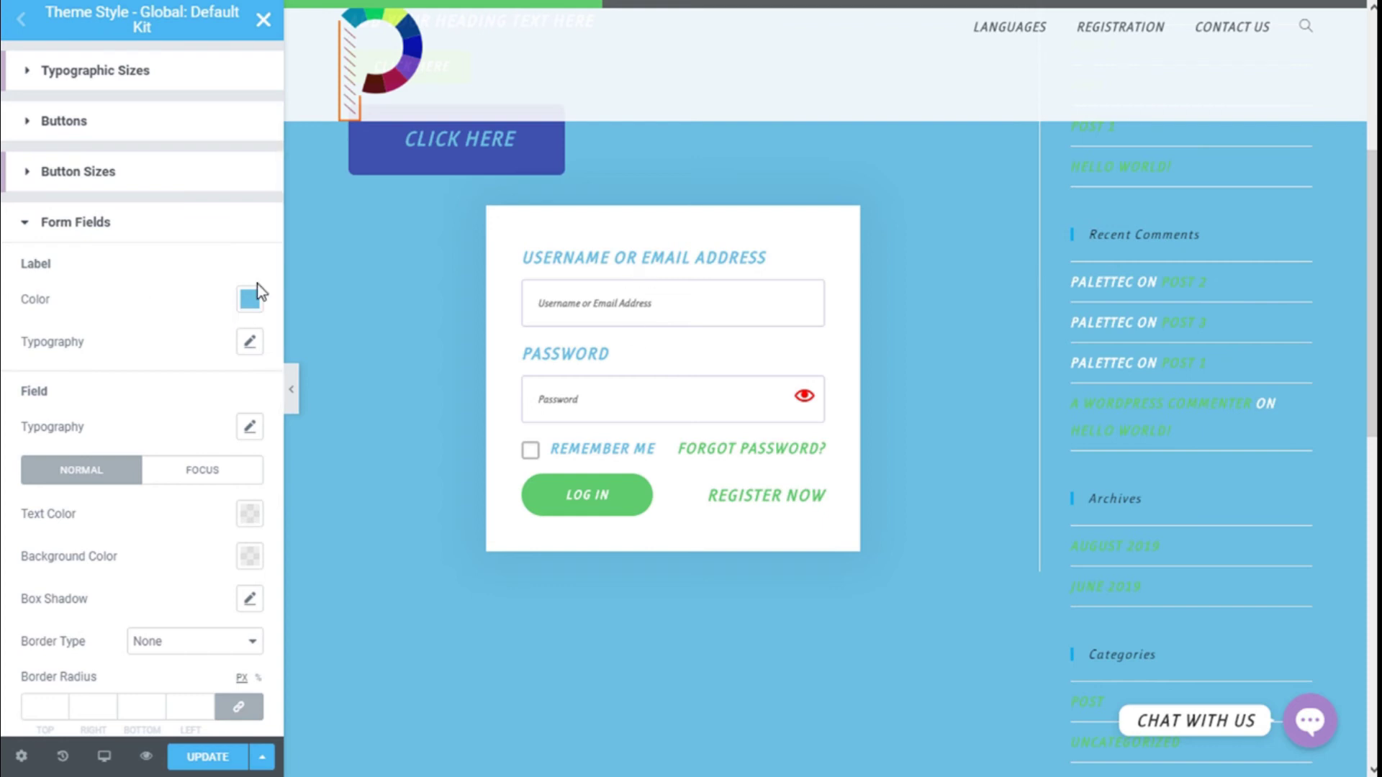
# - Try a form label font size of 44 px and clear it again
pyautogui.click(246, 344)
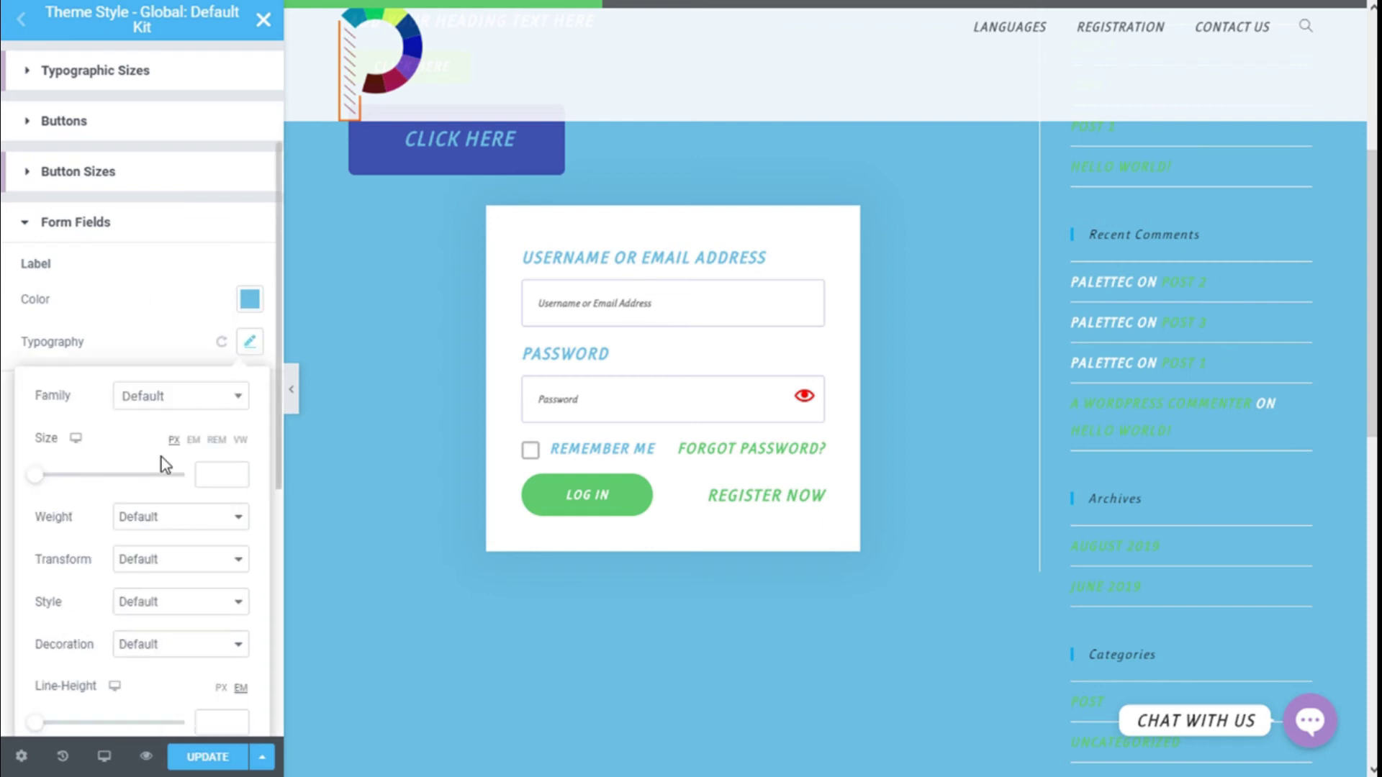
pyautogui.moveTo(47, 484); pyautogui.dragTo(67, 483)
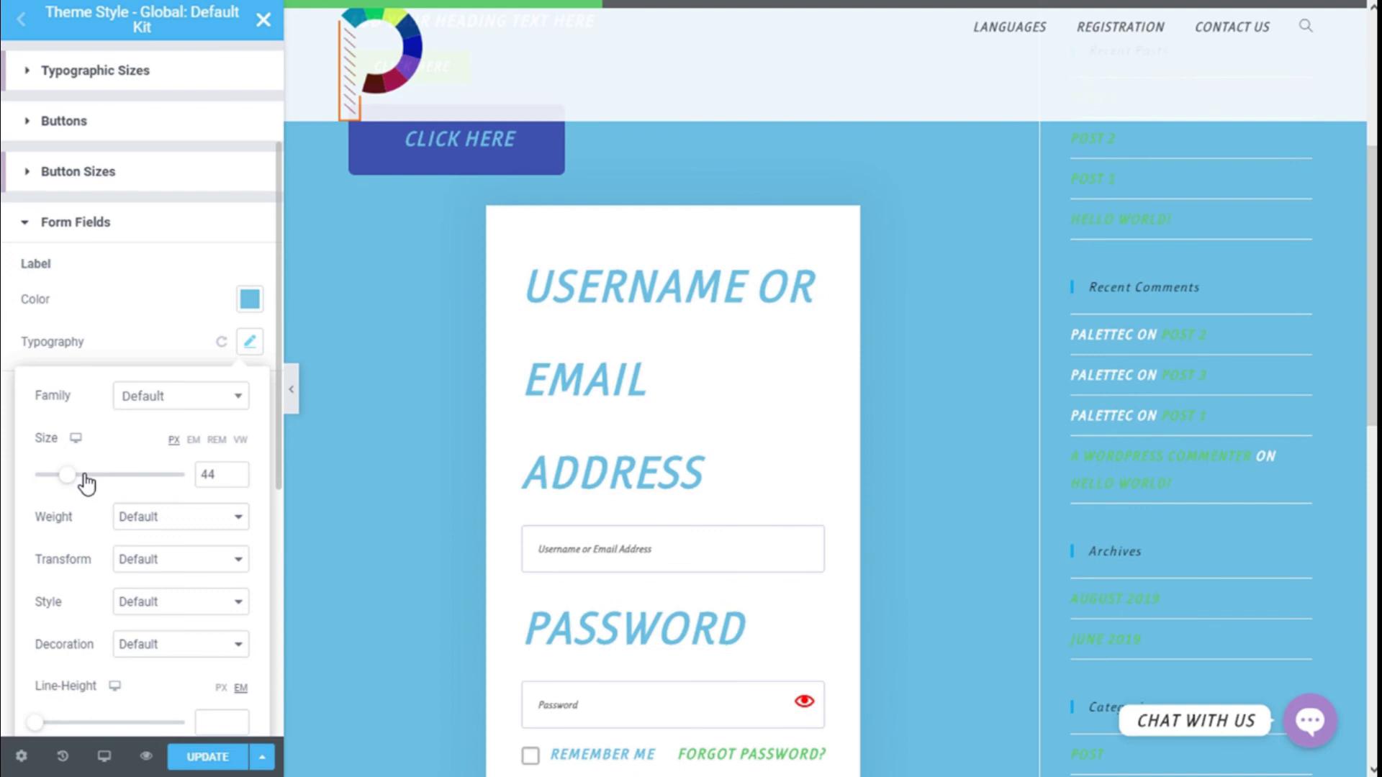
pyautogui.click(223, 468)
pyautogui.press('BackSpace')
pyautogui.press('BackSpace')
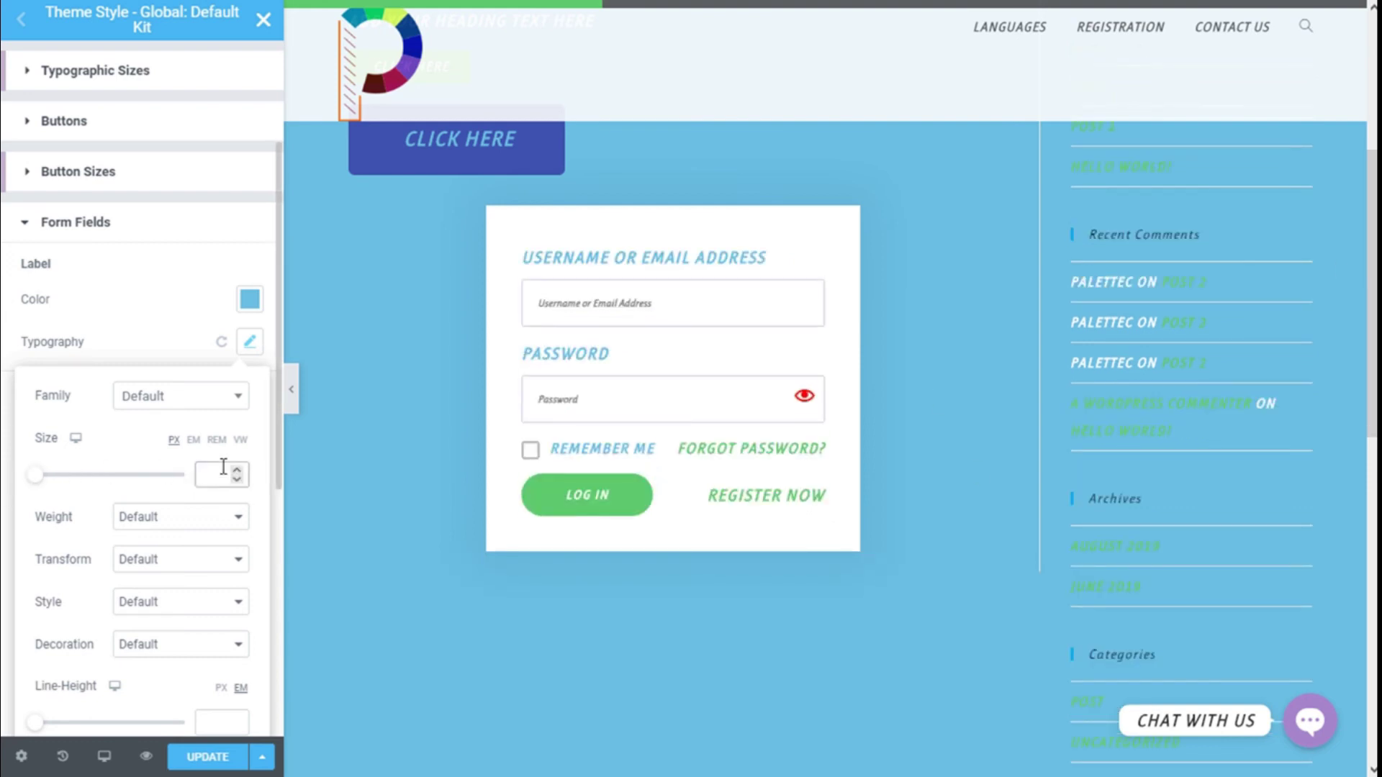
pyautogui.scroll(-3, 137, 495)
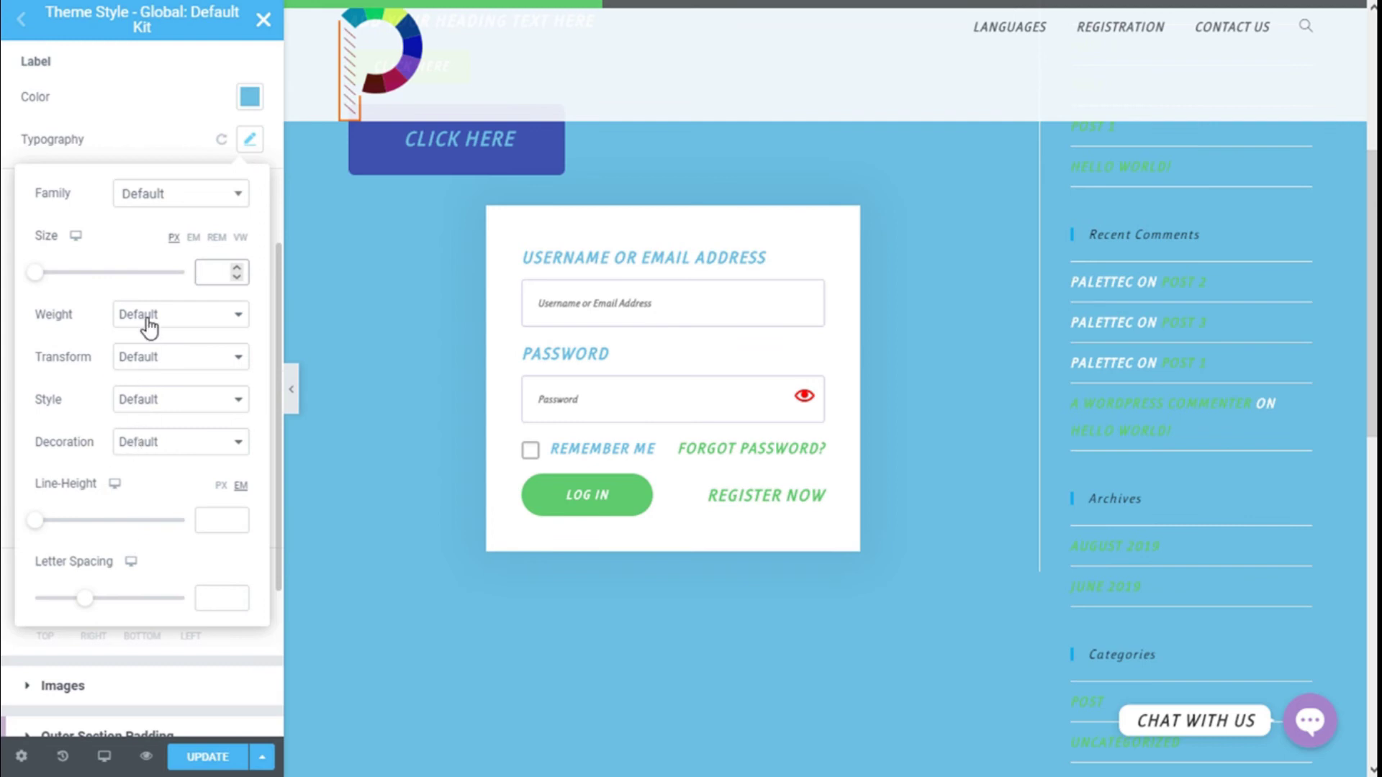
pyautogui.click(192, 138)
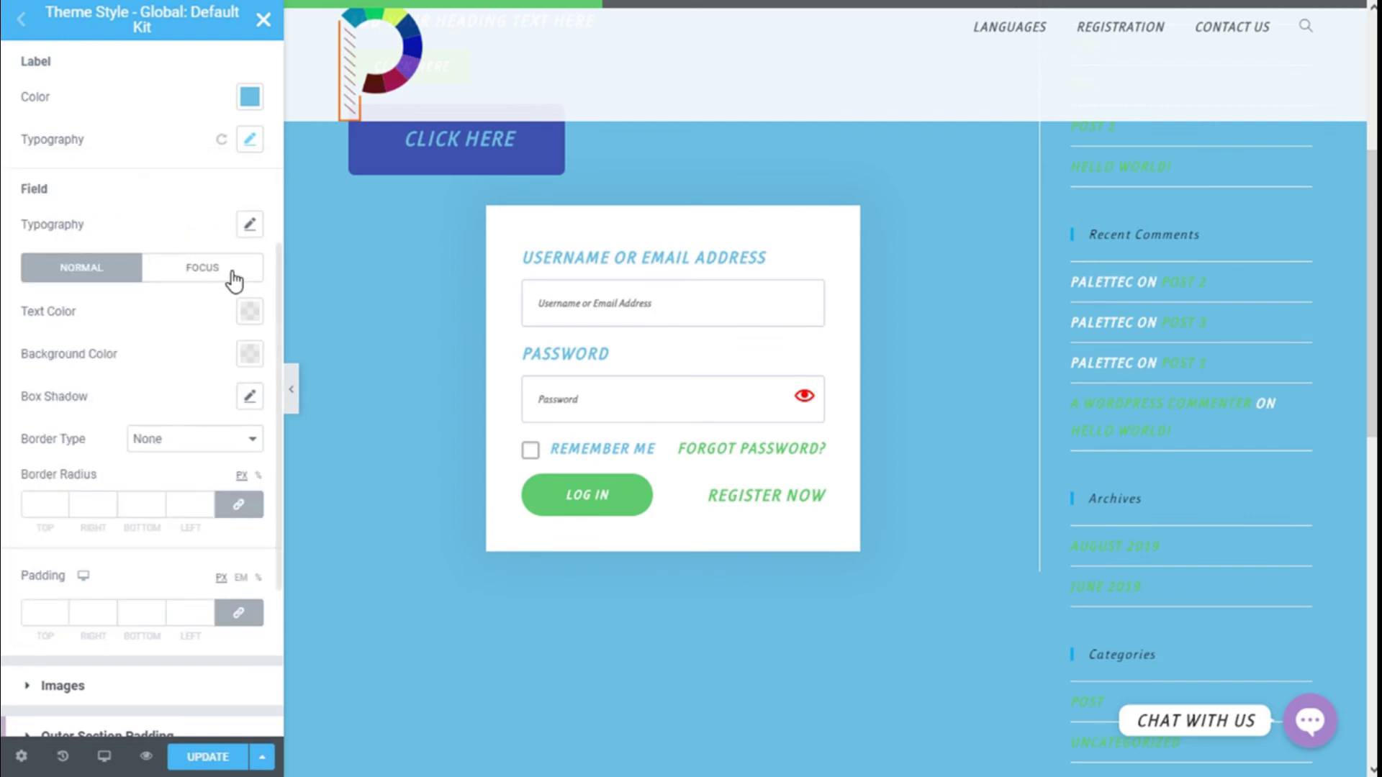
# - Check the form field typography options and set the field's normal text color to the blue swatch
pyautogui.scroll(1, 223, 279)
pyautogui.scroll(-1, 186, 231)
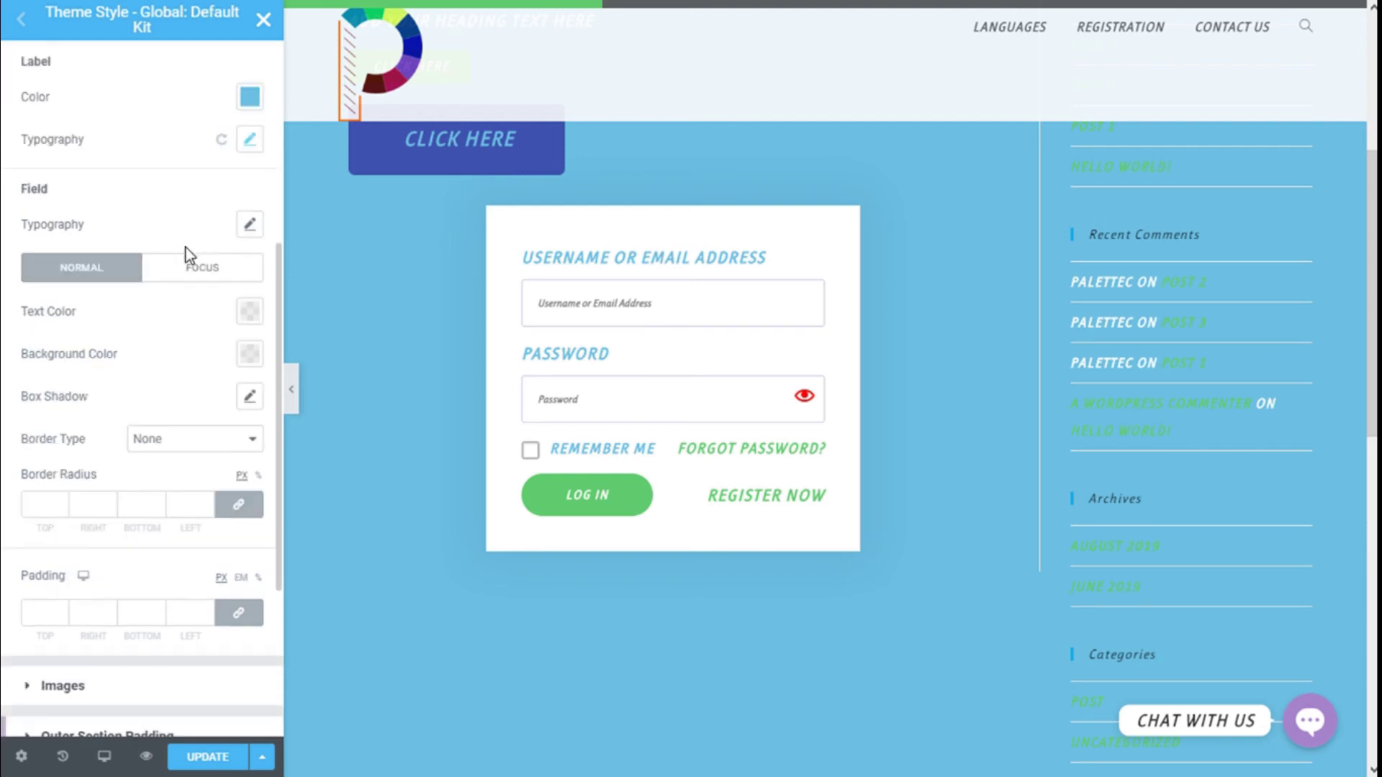
pyautogui.click(250, 225)
pyautogui.click(250, 225)
pyautogui.click(249, 311)
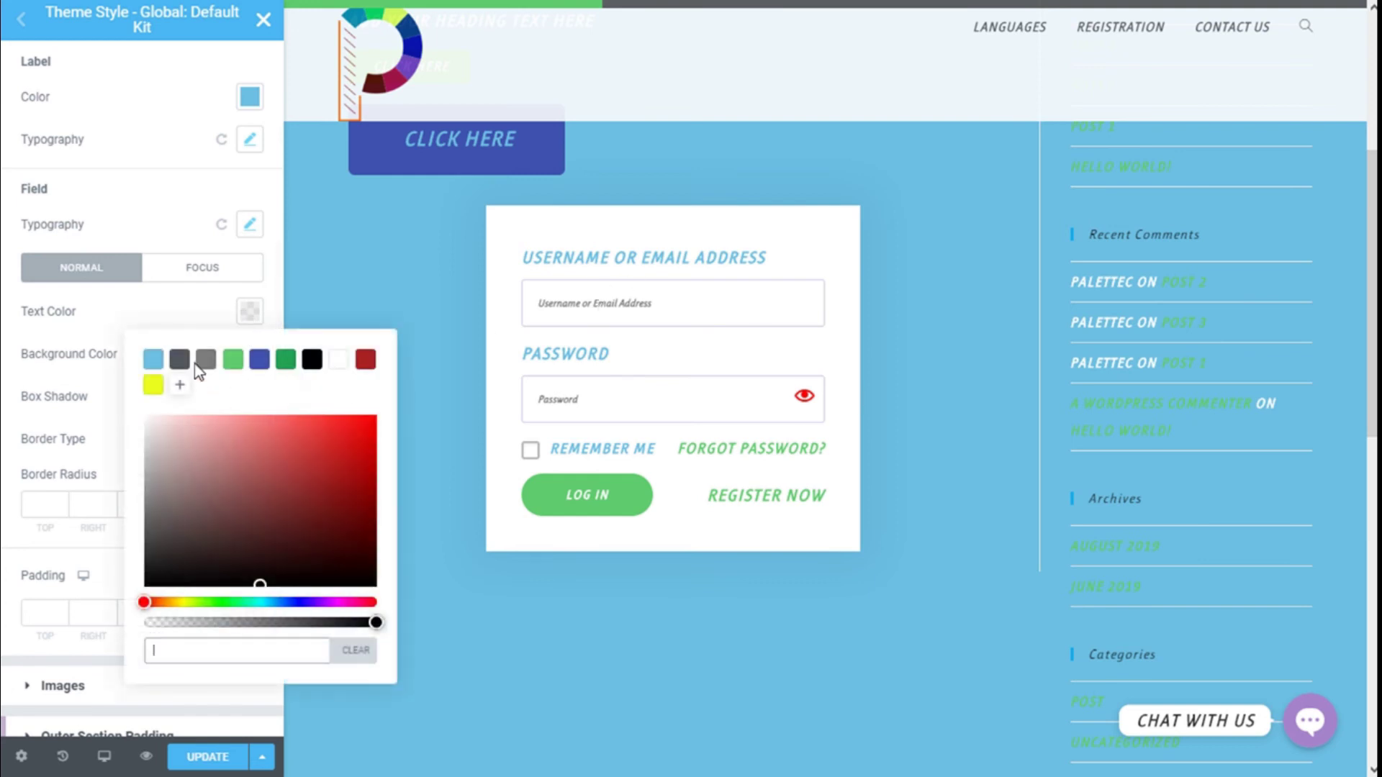
pyautogui.click(153, 360)
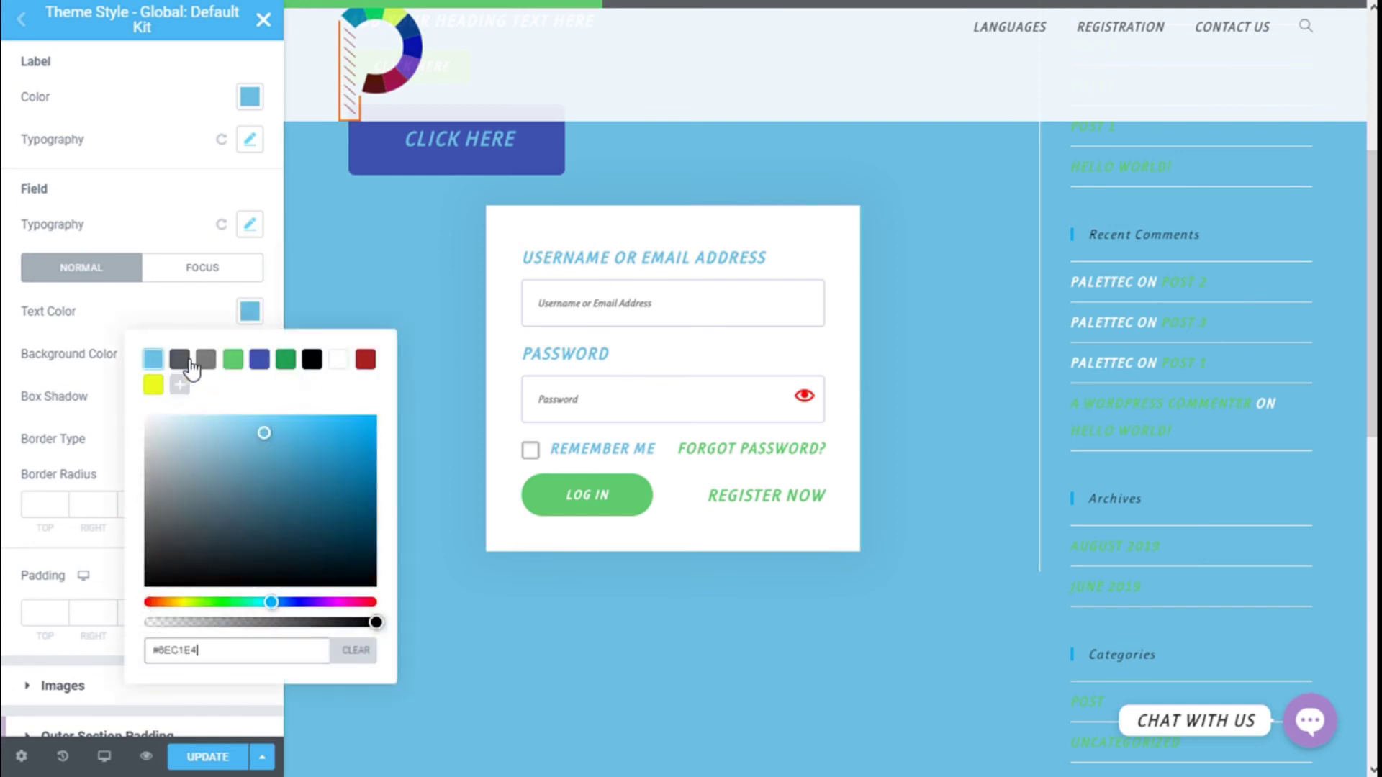
pyautogui.click(257, 361)
# - Set the form field's focus text color to the green swatch #61CE70
pyautogui.click(204, 267)
pyautogui.click(250, 314)
pyautogui.click(233, 359)
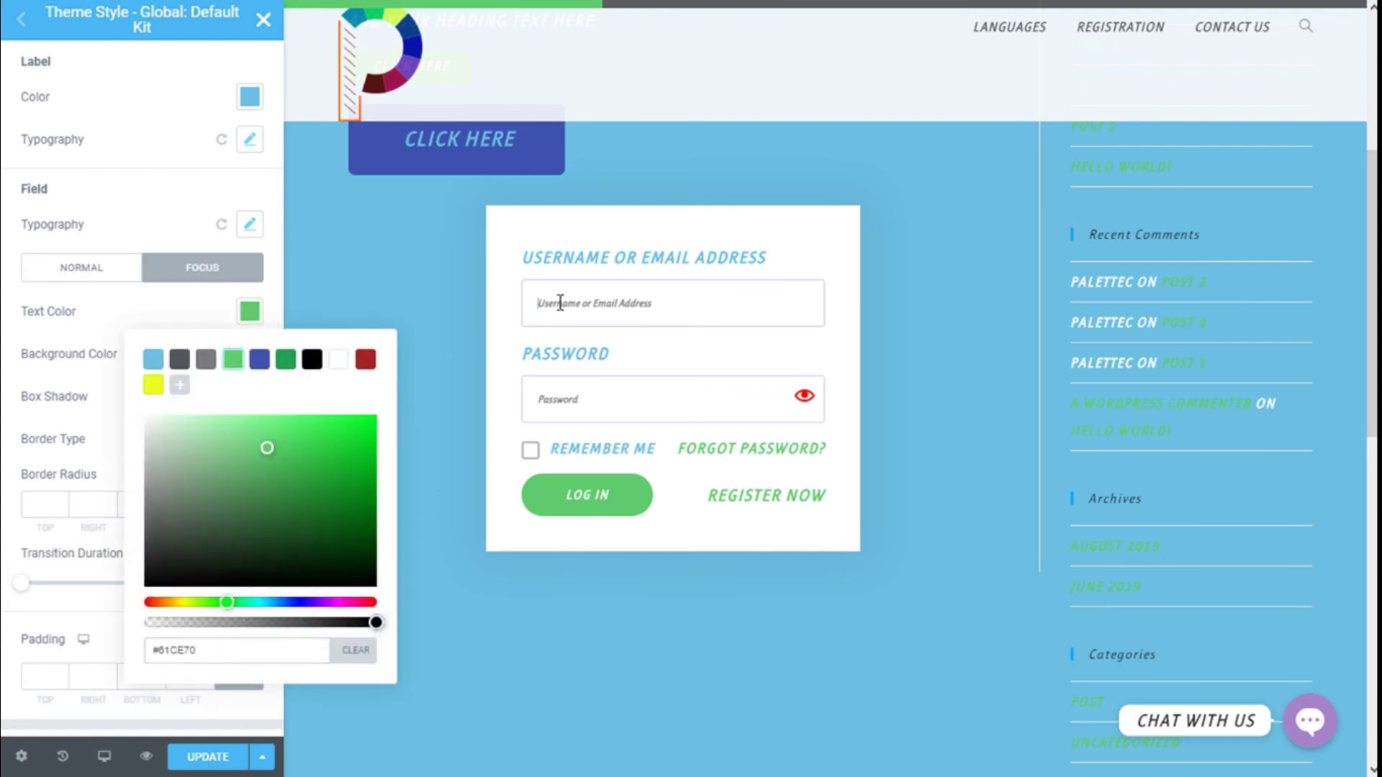
# - Test the field text colors by entering "dddd" as the login form's username, and review the remaining form field options
pyautogui.click(627, 302)
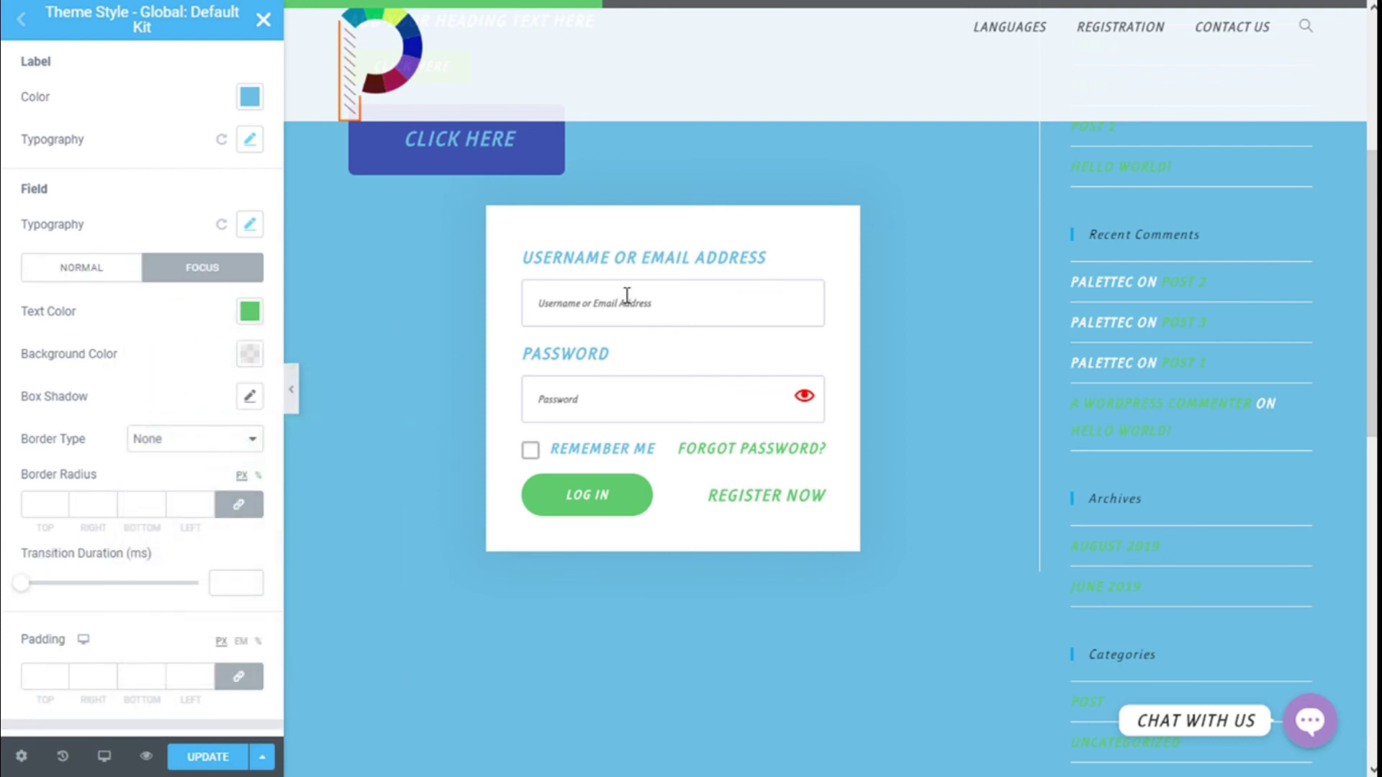
pyautogui.write('dd')
pyautogui.click(504, 334)
pyautogui.click(108, 265)
pyautogui.scroll(-3, 165, 302)
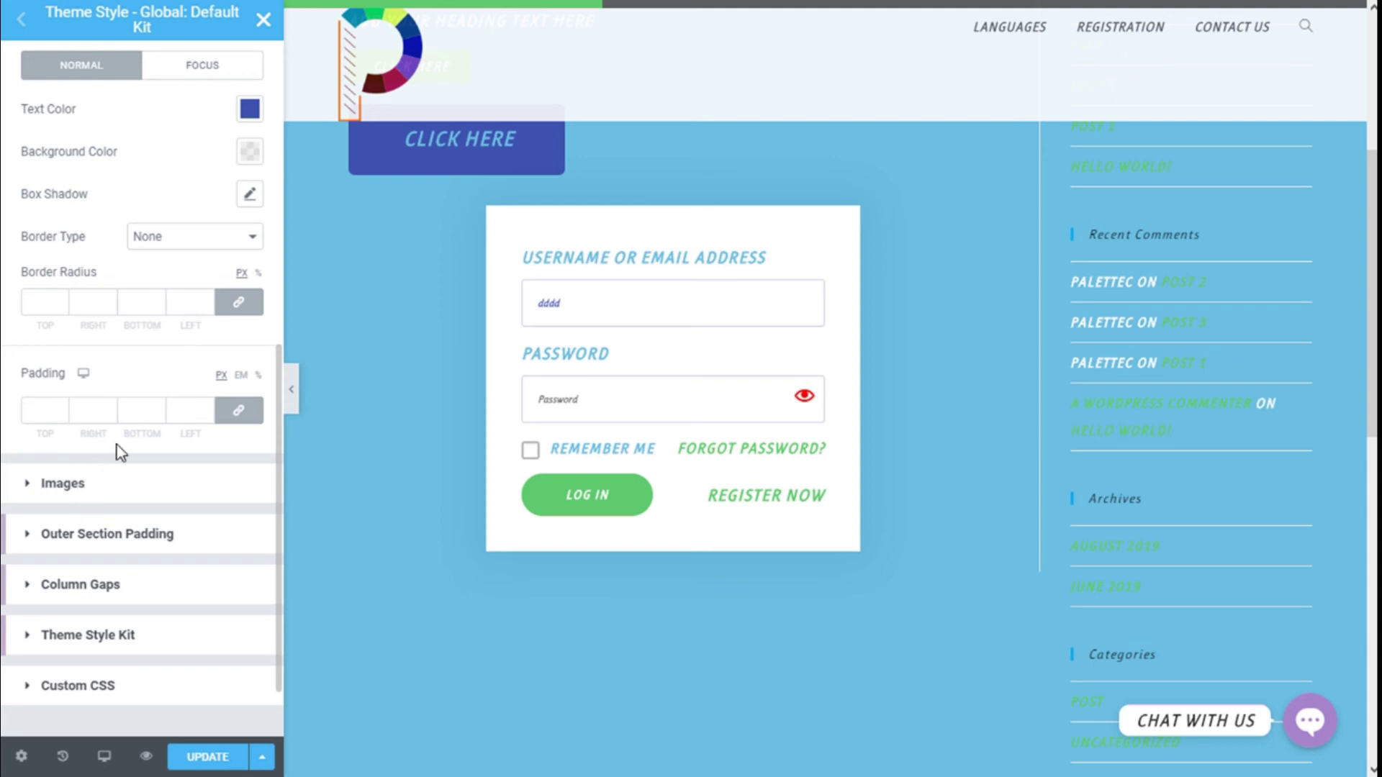
pyautogui.scroll(3, 101, 464)
pyautogui.scroll(3, 87, 195)
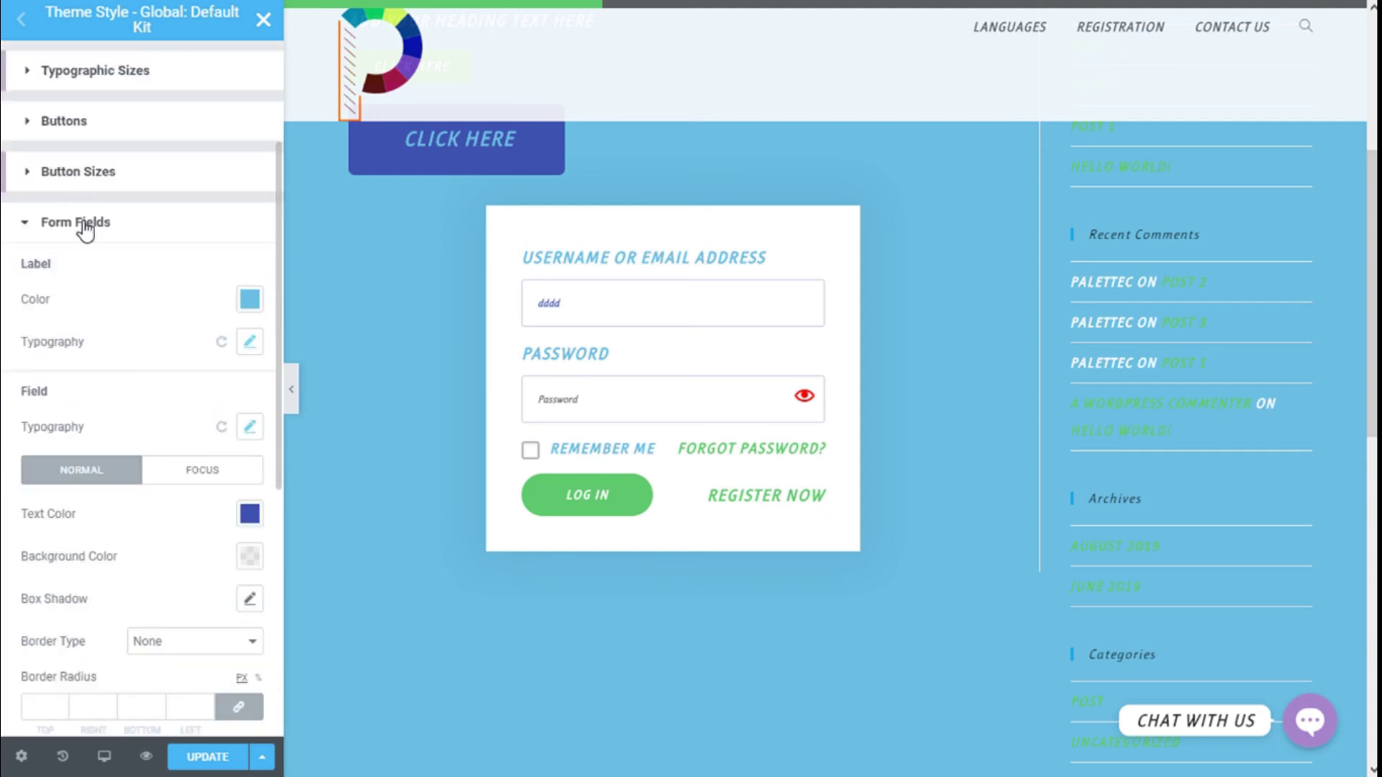
pyautogui.click(80, 223)
# - Examine the normal and hover styling options for images, including border, opacity, box shadow and CSS filters
pyautogui.click(85, 394)
pyautogui.scroll(-4, 148, 216)
pyautogui.scroll(-2, 153, 207)
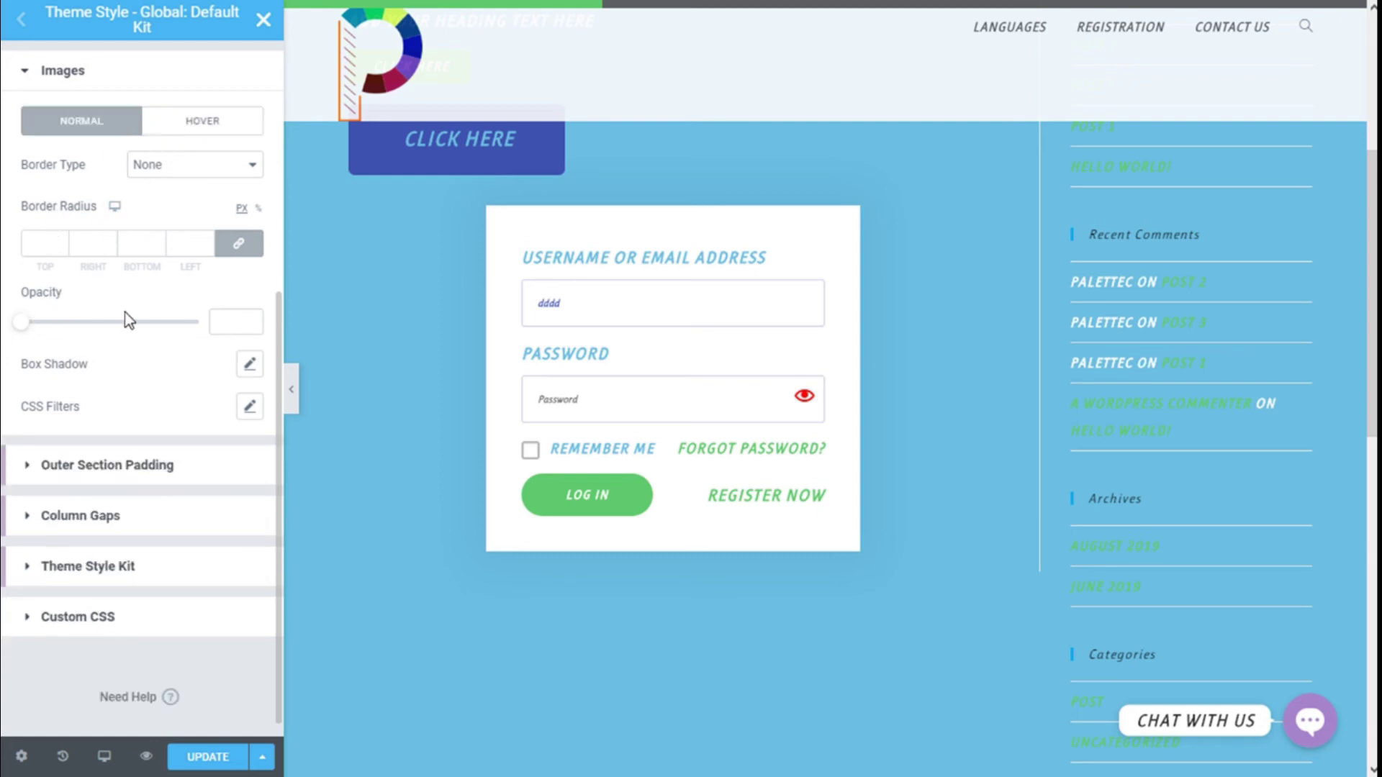
pyautogui.click(201, 124)
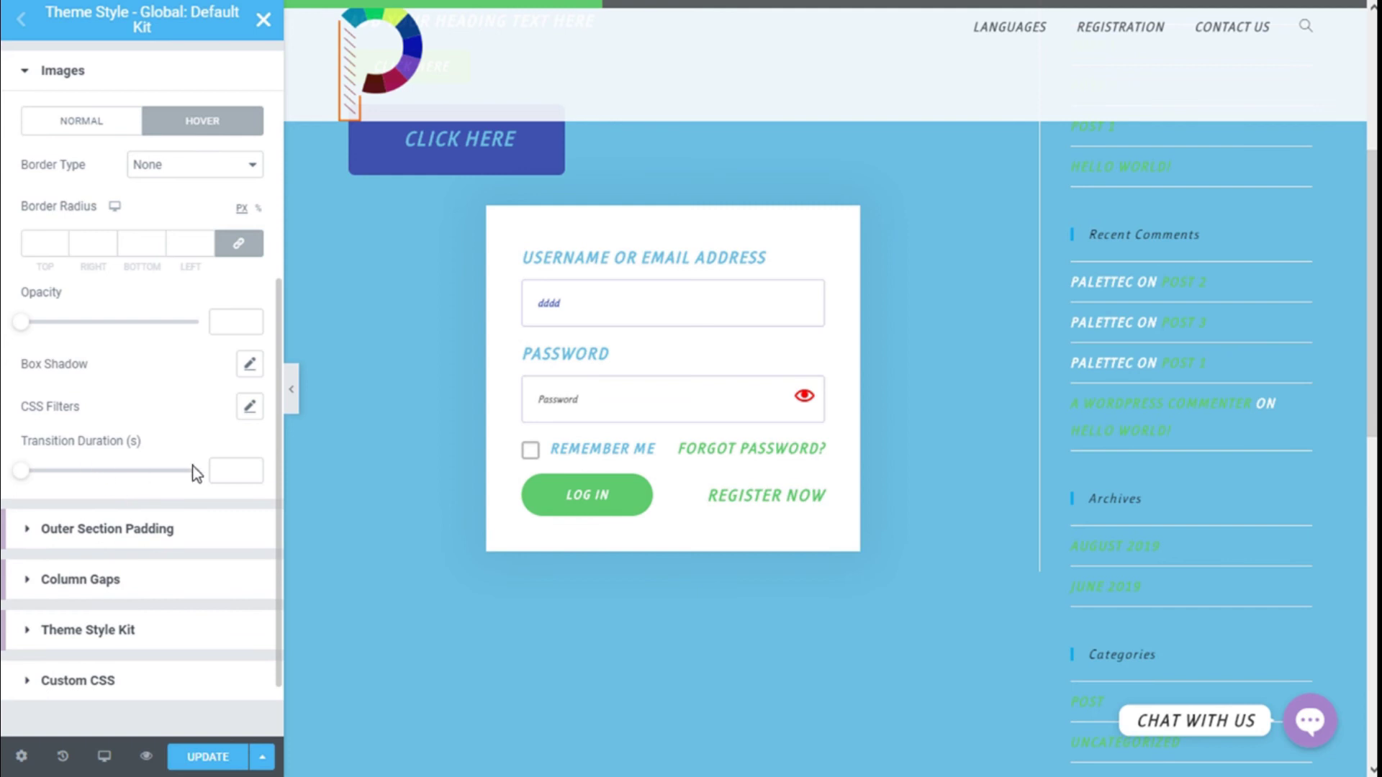
pyautogui.click(81, 122)
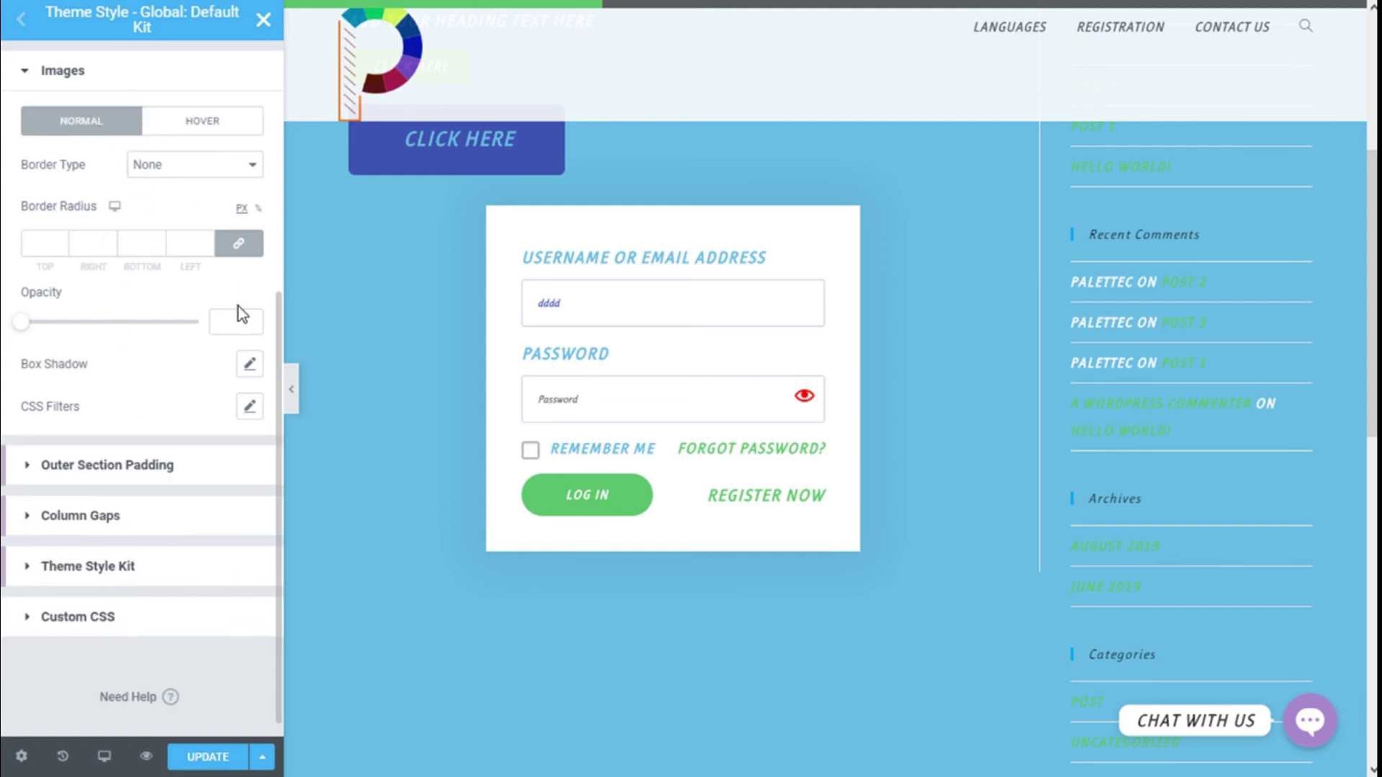
pyautogui.scroll(2, 238, 314)
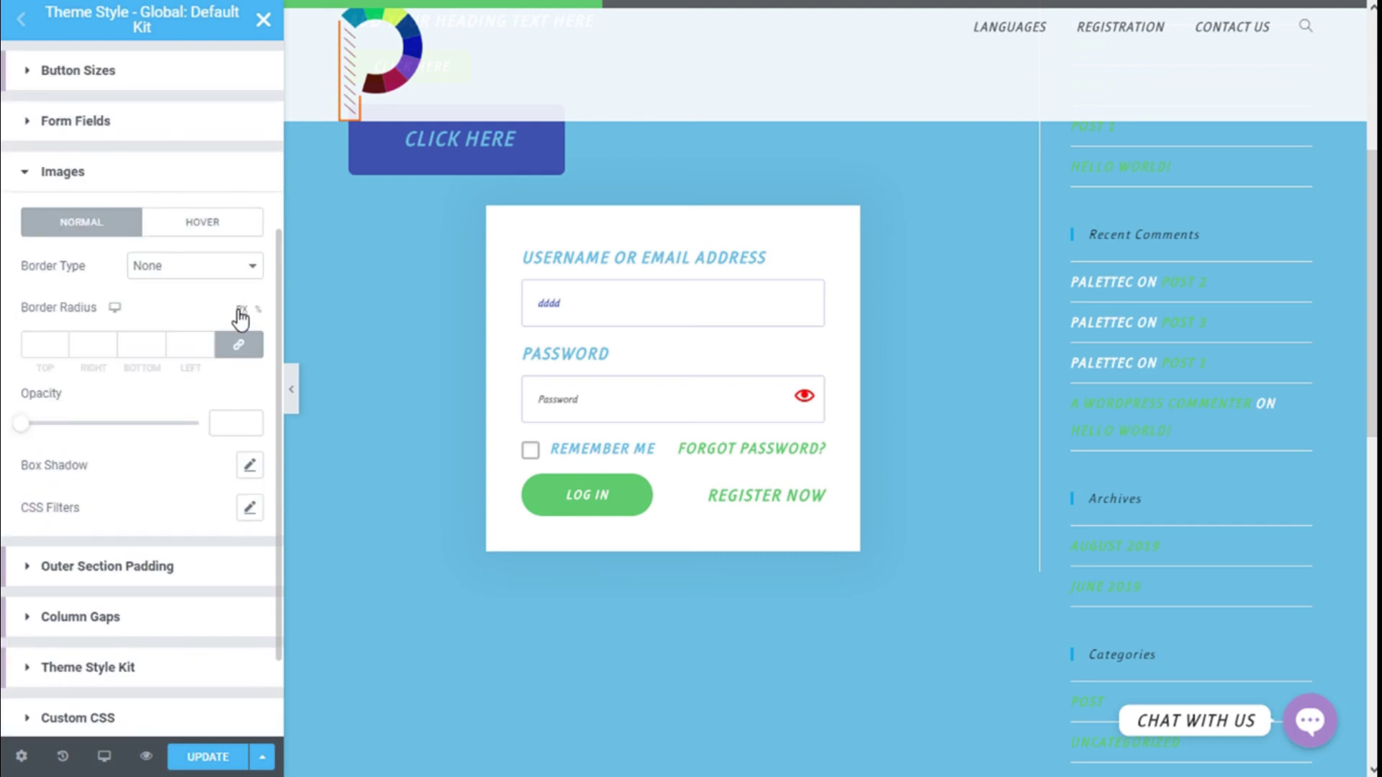
pyautogui.click(138, 172)
# - Examine the outer section padding options from Default through Extra Large
pyautogui.scroll(-1, 147, 214)
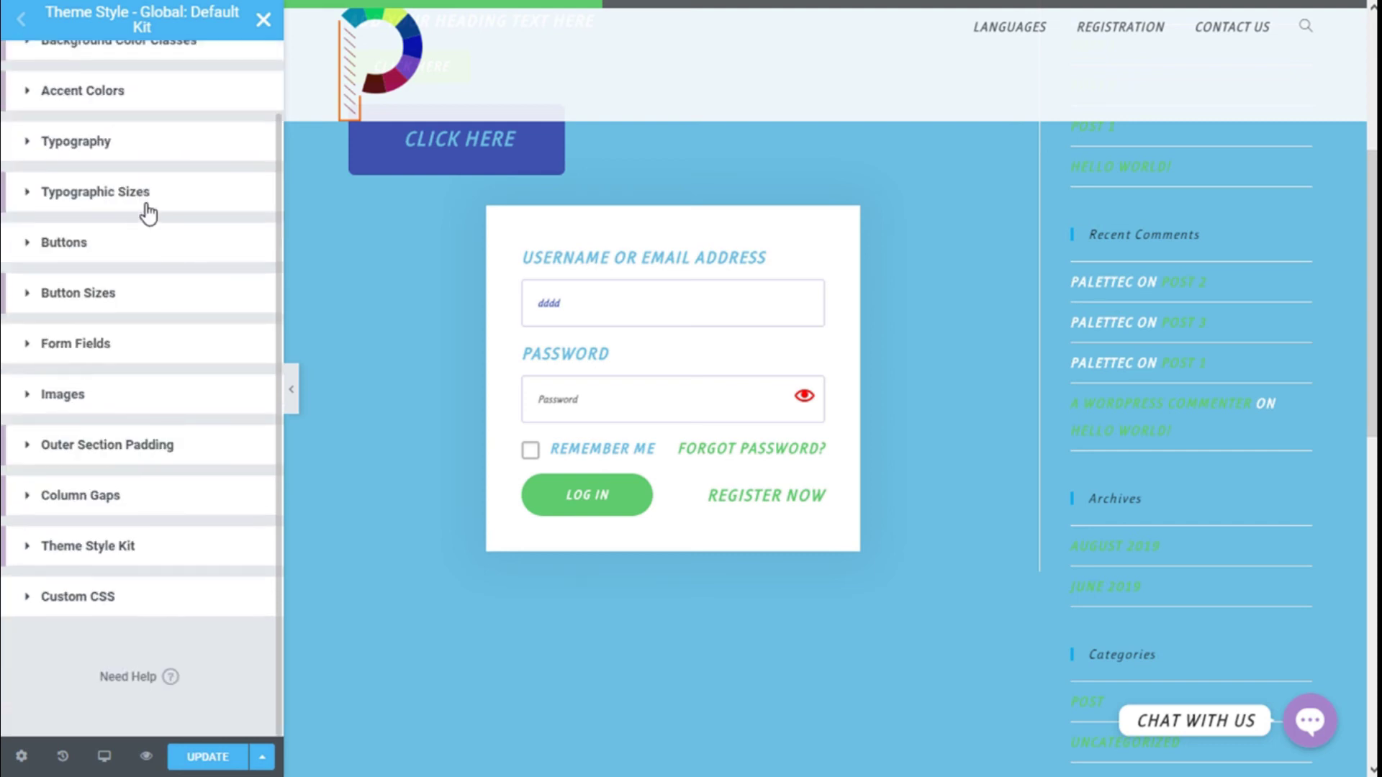
pyautogui.click(137, 466)
pyautogui.scroll(-3, 136, 441)
pyautogui.scroll(-1, 115, 349)
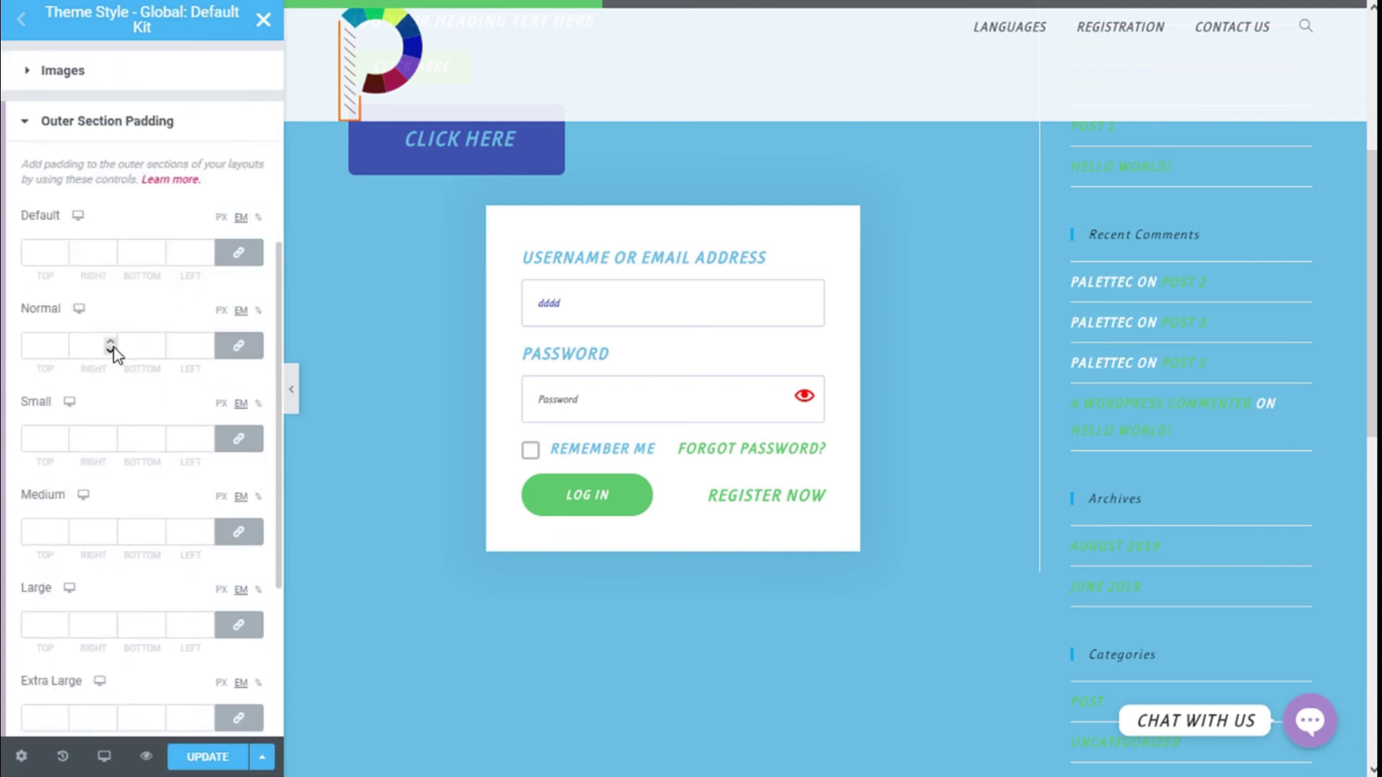
pyautogui.scroll(-1, 72, 481)
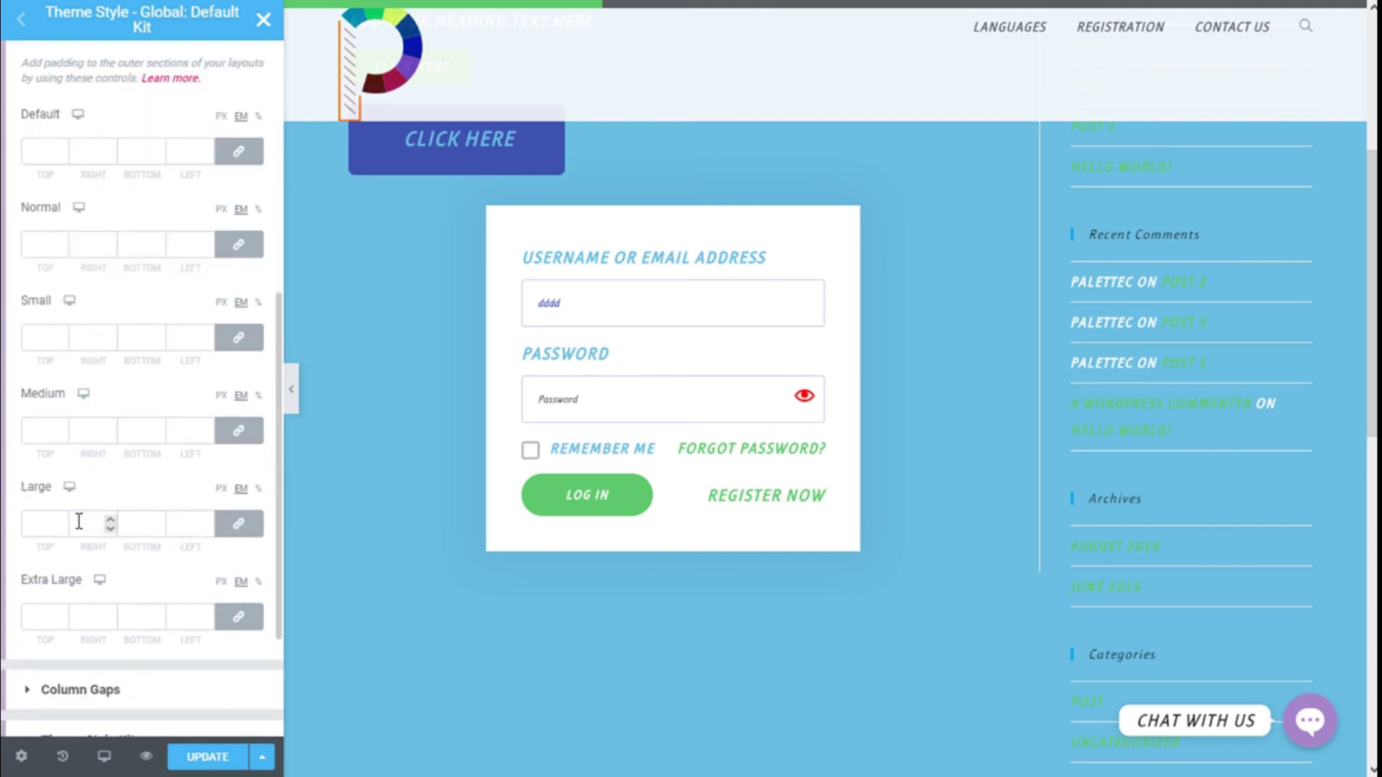
pyautogui.scroll(-1, 129, 632)
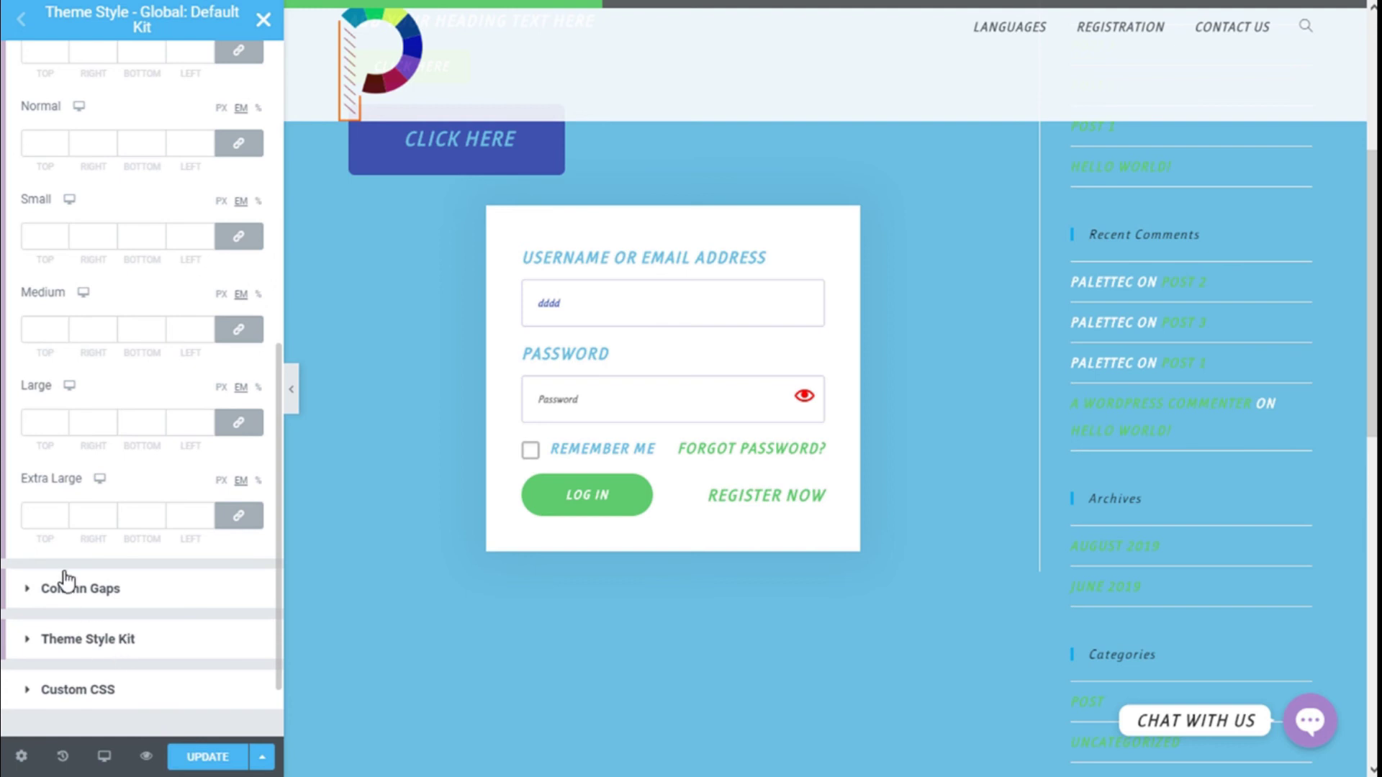
pyautogui.scroll(2, 223, 577)
pyautogui.scroll(1, 158, 446)
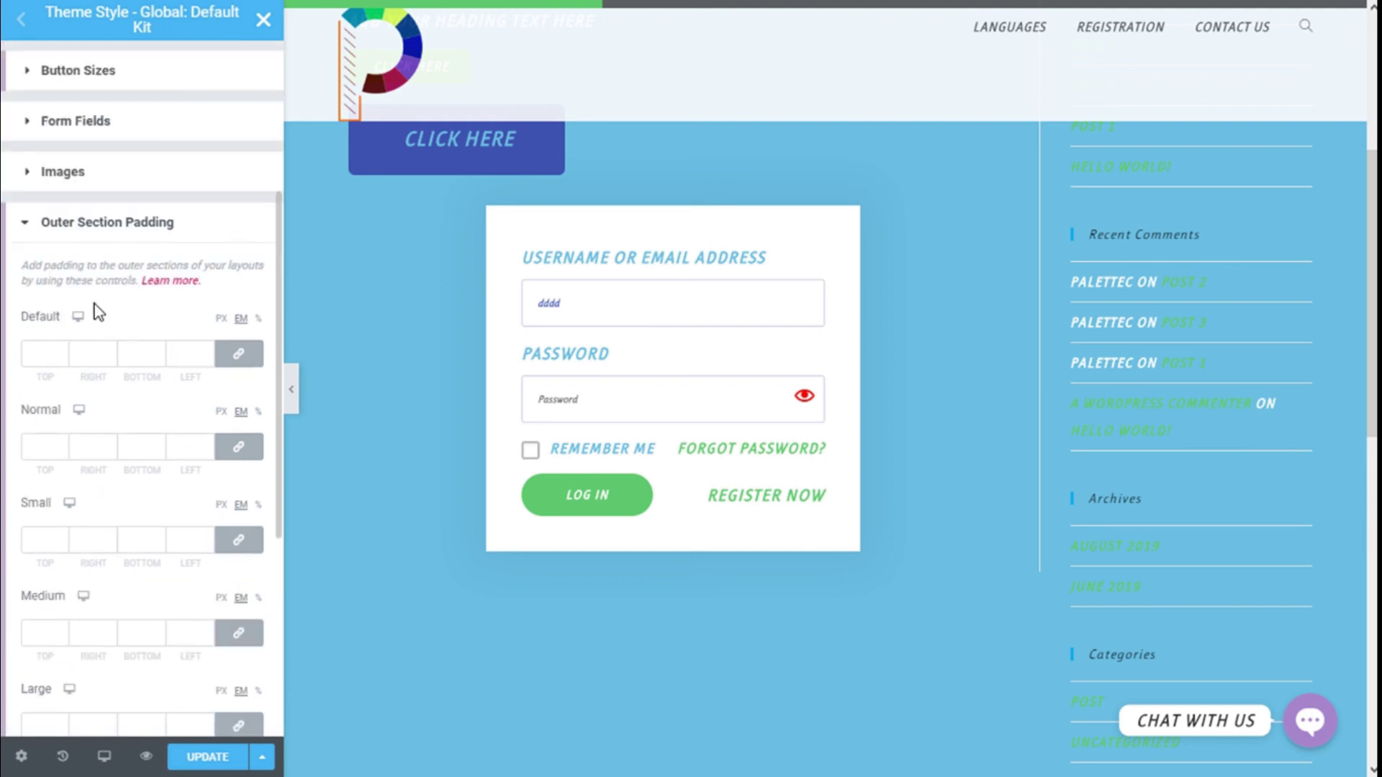
pyautogui.click(112, 230)
# - Save the theme style changes and close the theme style settings
pyautogui.scroll(3, 433, 424)
pyautogui.scroll(-1, 256, 182)
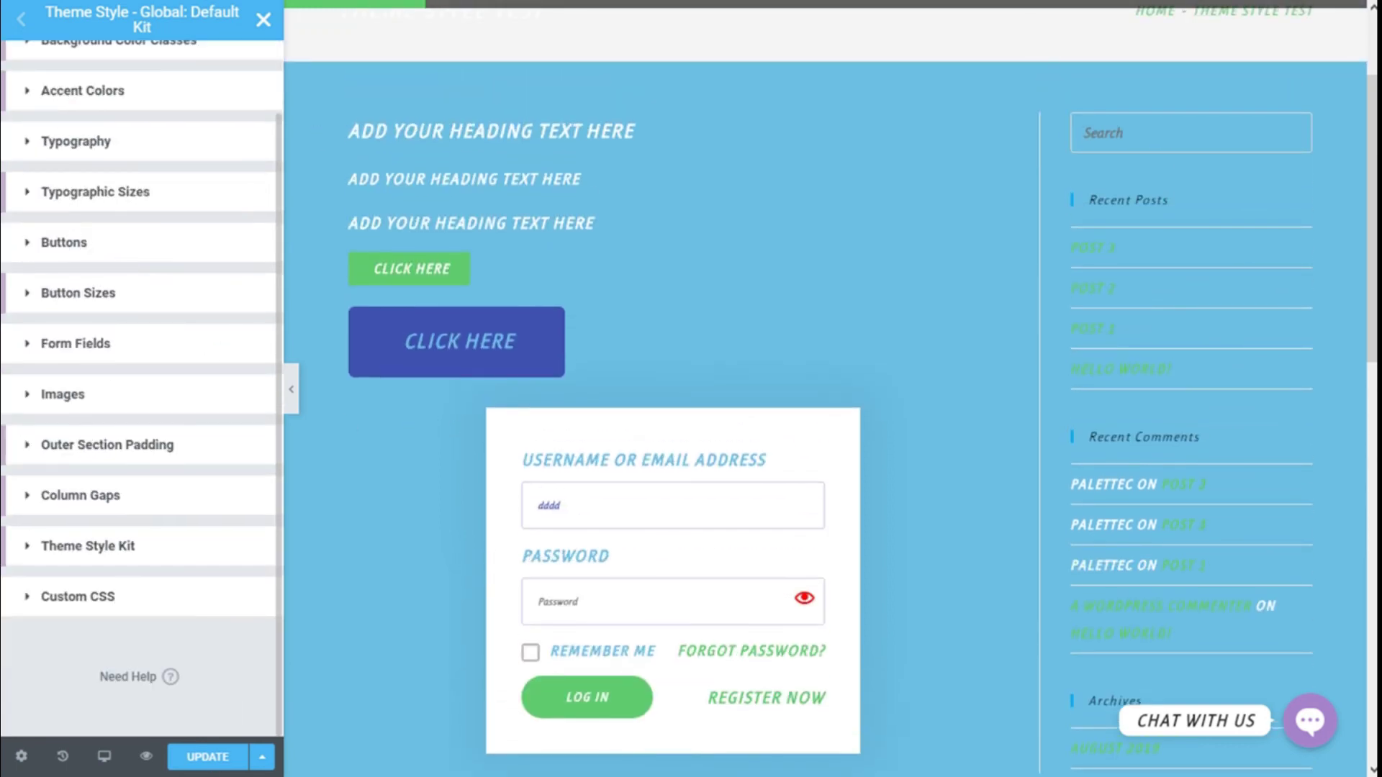
pyautogui.click(196, 755)
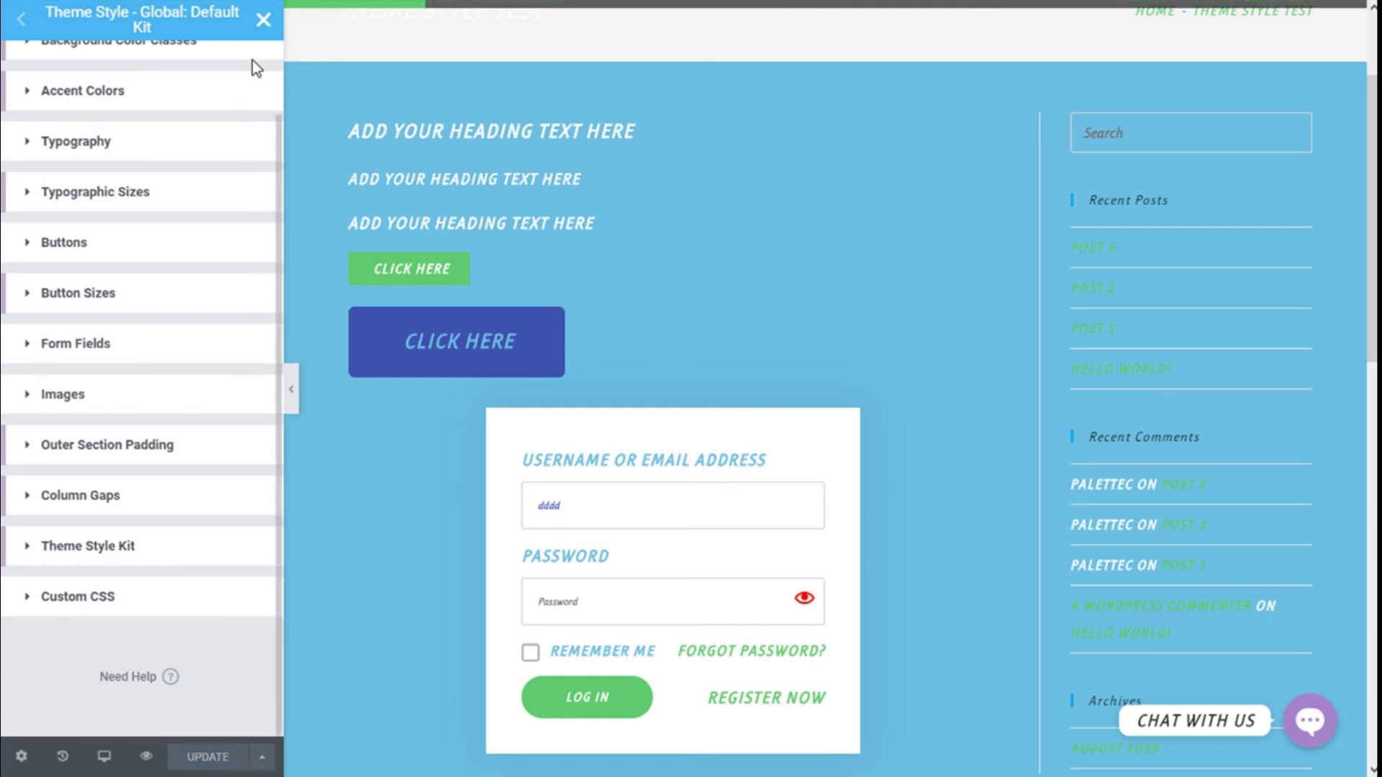
pyautogui.click(264, 22)
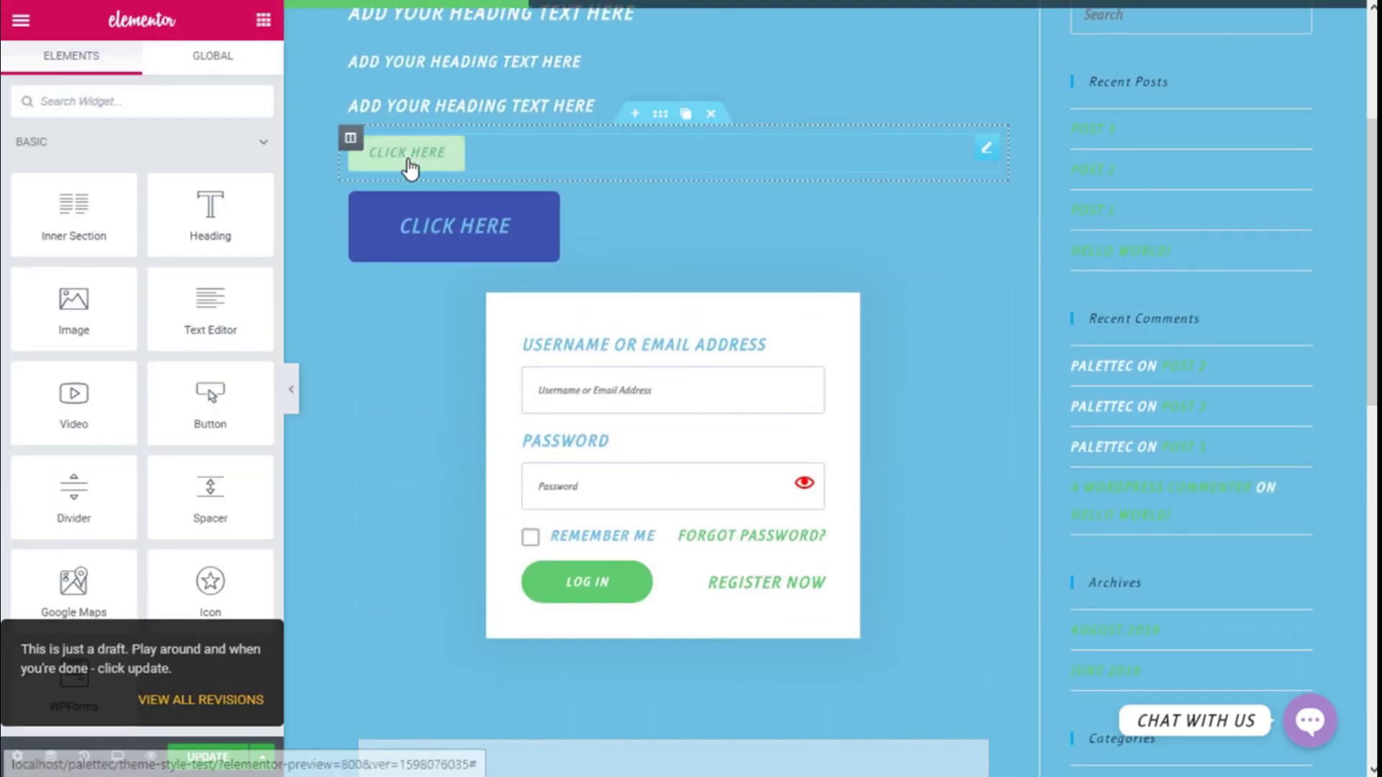
# - Check the size settings of both buttons and the outer section padding choice of the login form's section
pyautogui.click(431, 183)
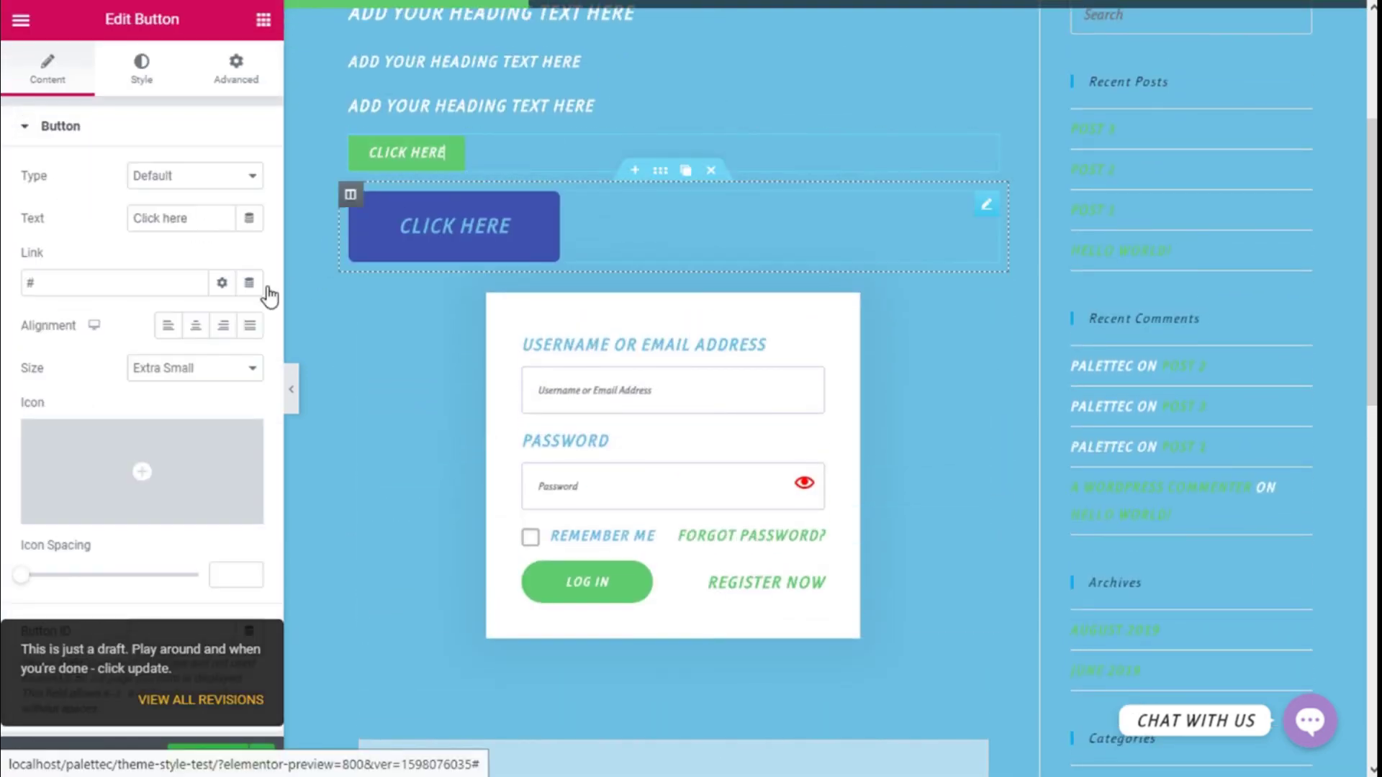
pyautogui.click(461, 260)
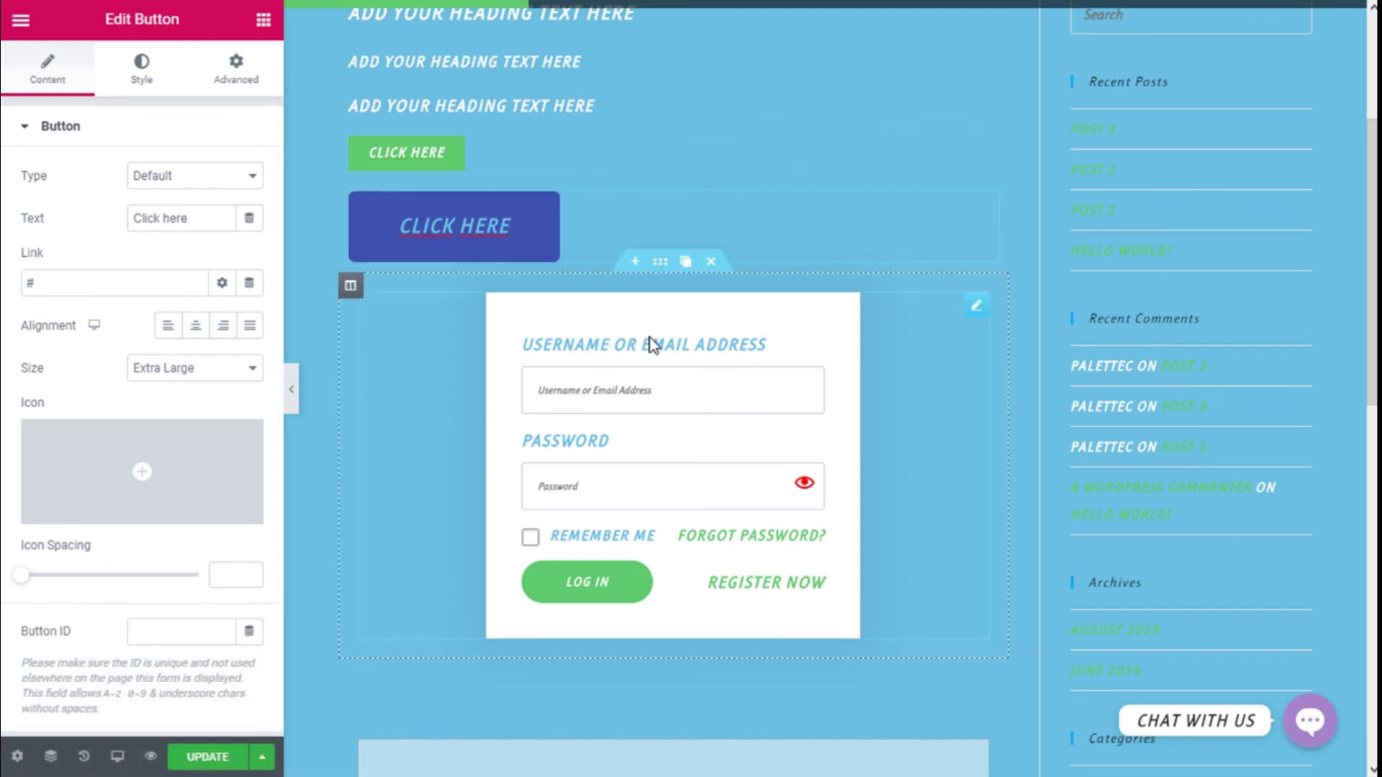
pyautogui.click(660, 261)
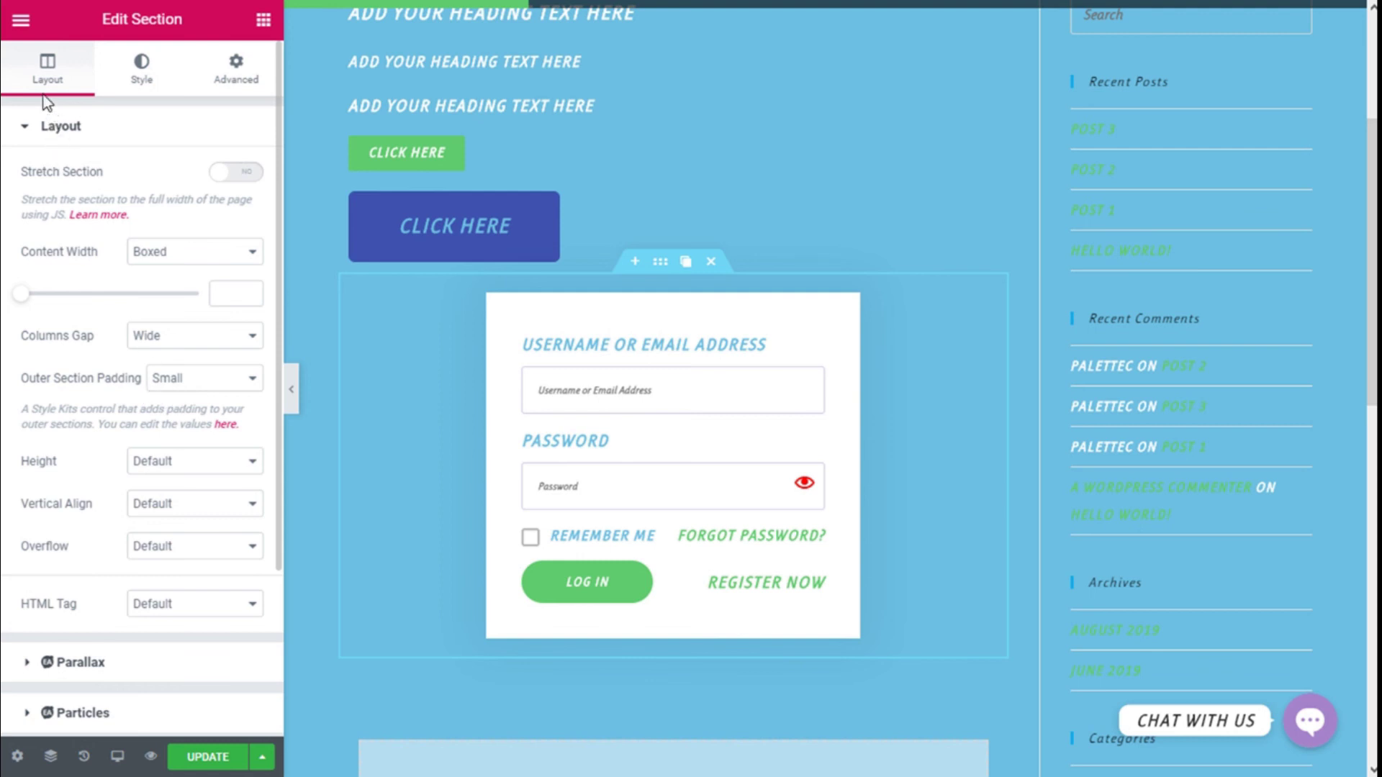
# - Open the theme style's outer section padding settings
pyautogui.click(21, 19)
pyautogui.click(77, 208)
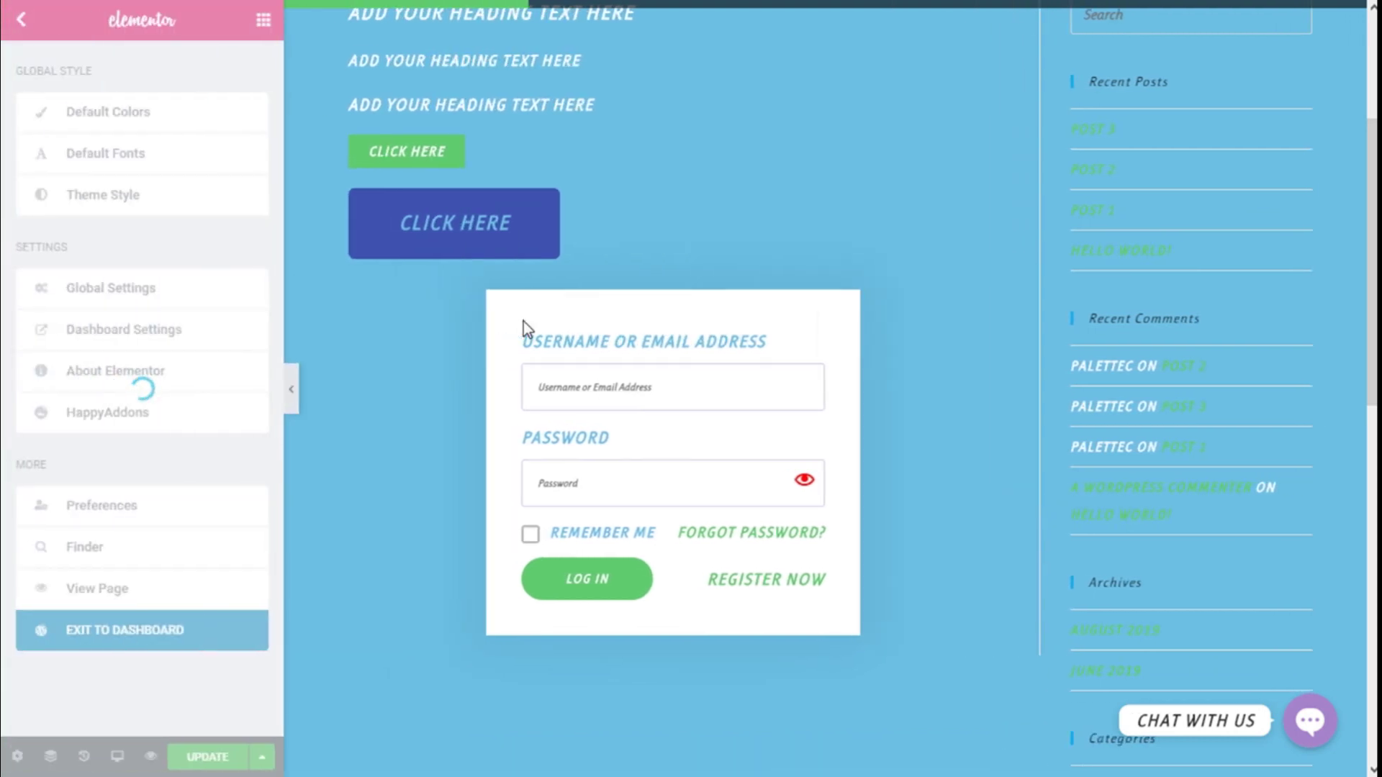
pyautogui.scroll(-5, 215, 348)
pyautogui.click(111, 453)
pyautogui.scroll(-5, 146, 408)
pyautogui.scroll(-3, 148, 407)
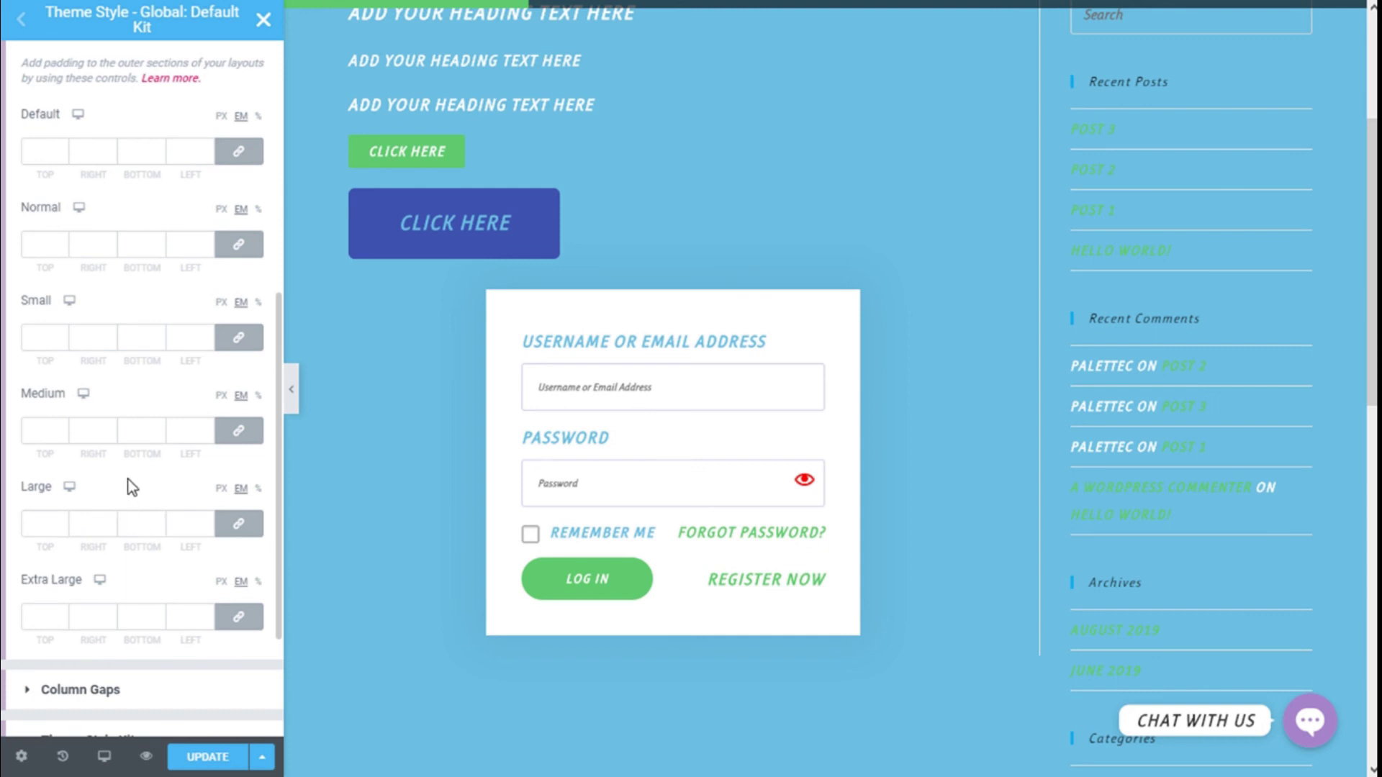
# - Try a Small outer section padding of 5 em on all four sides
pyautogui.click(54, 337)
pyautogui.write('2')
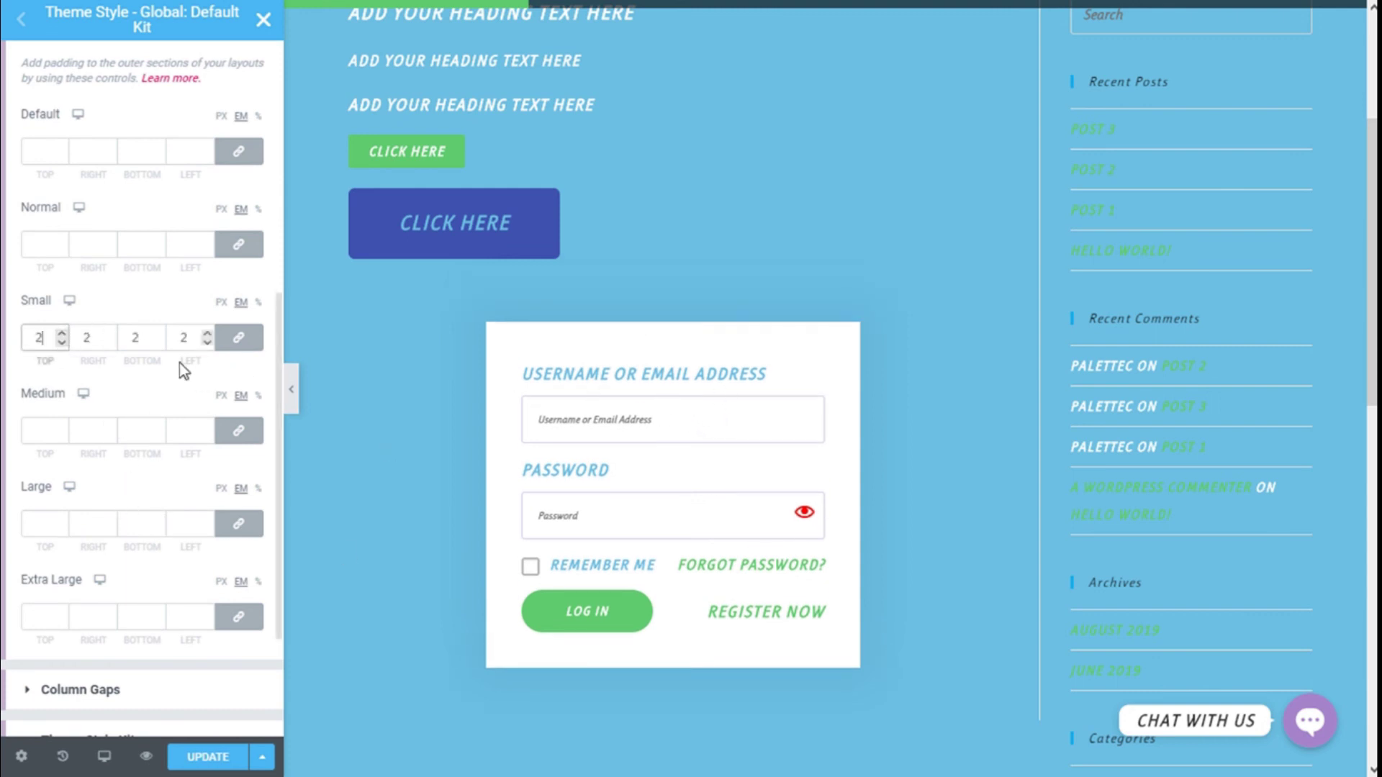
pyautogui.click(62, 334)
pyautogui.click(62, 334)
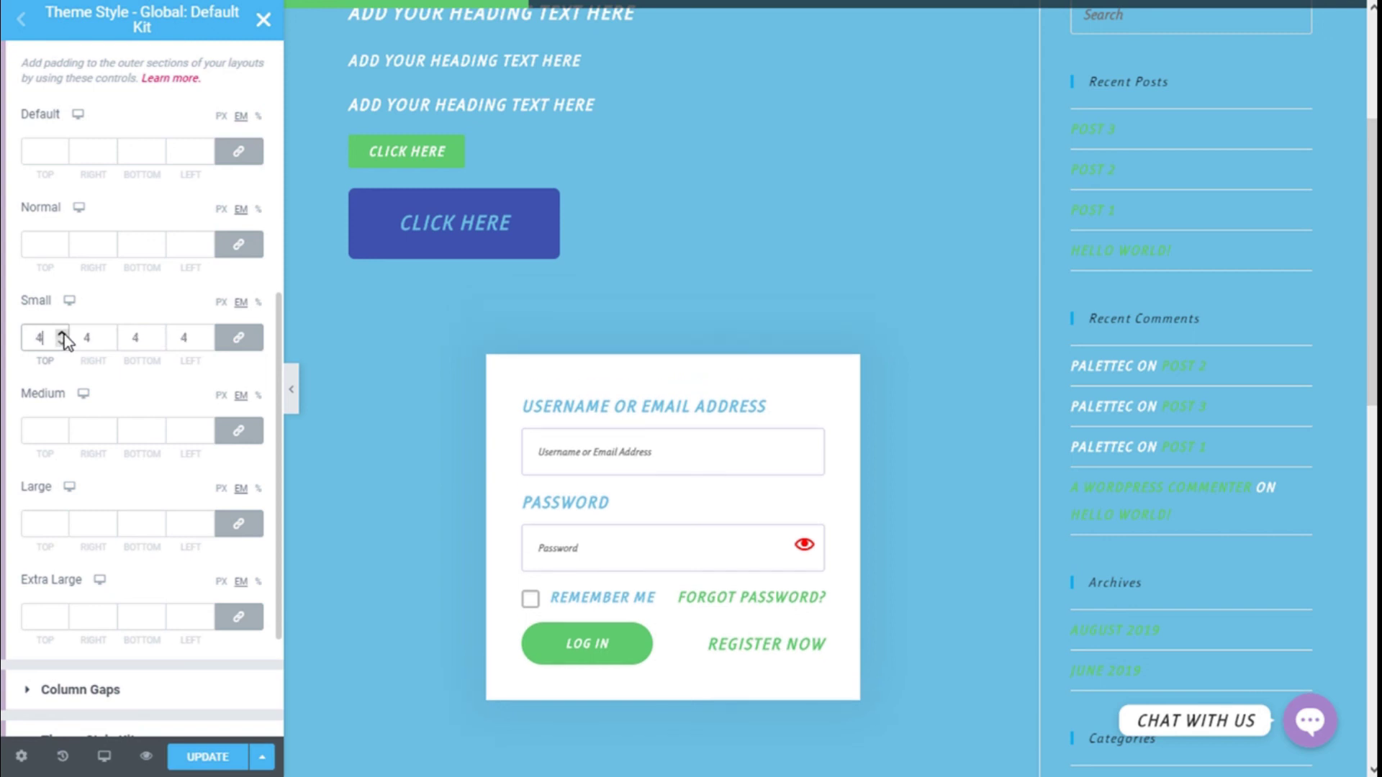
pyautogui.click(62, 334)
# - Try increasing the Default outer section padding from 1 em upward on all sides, and clear it
pyautogui.click(63, 147)
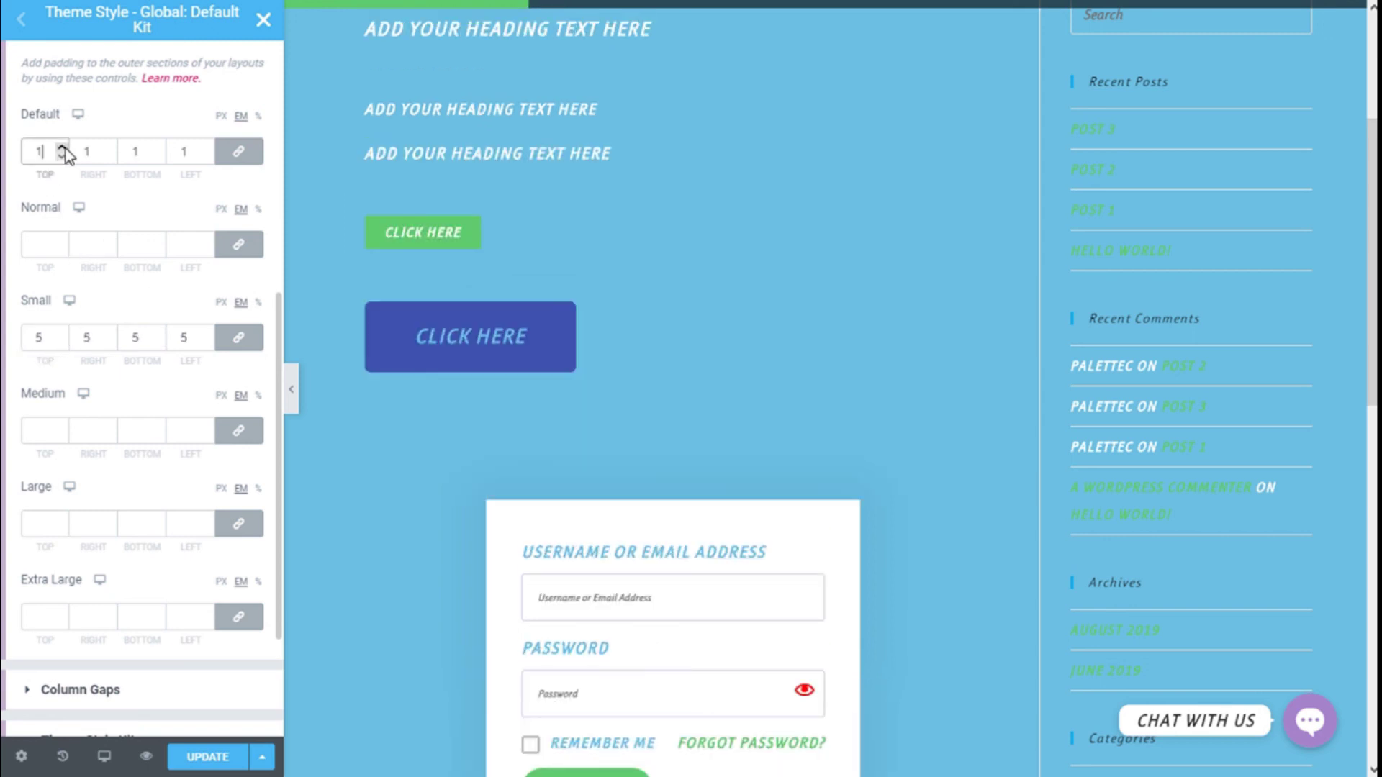
pyautogui.click(63, 147)
pyautogui.click(63, 147)
pyautogui.press('BackSpace')
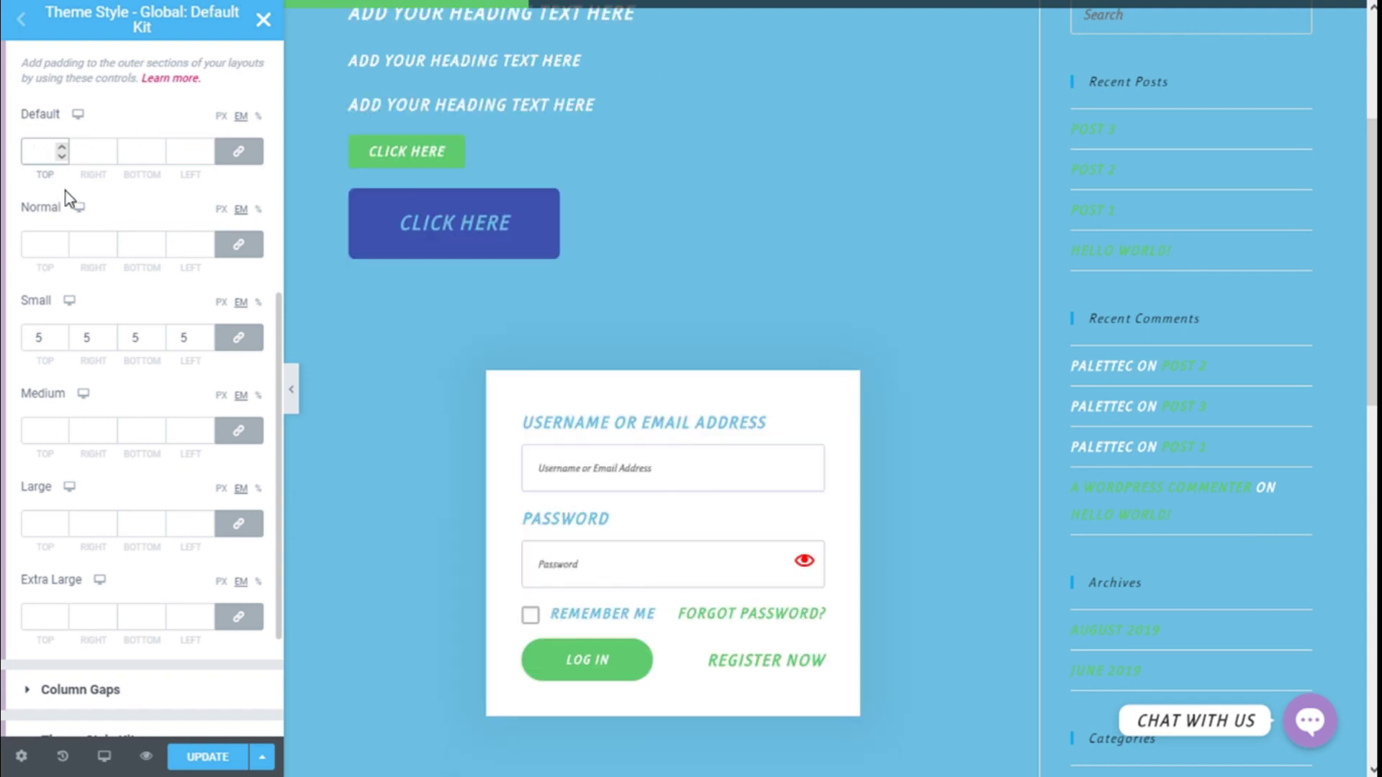
# - Clear the Small outer section padding and collapse the outer section padding settings
pyautogui.click(61, 337)
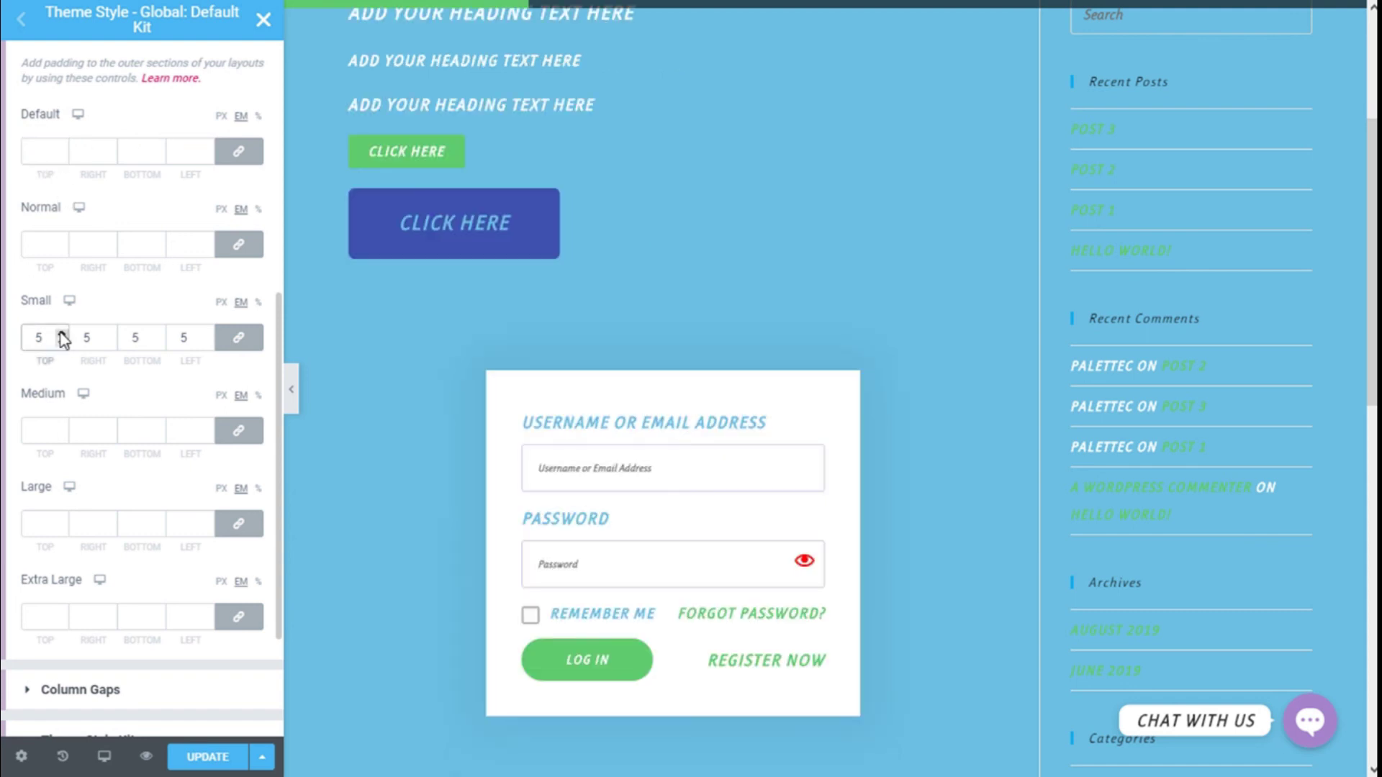
pyautogui.scroll(3, 65, 316)
pyautogui.click(66, 233)
pyautogui.scroll(-2, 119, 269)
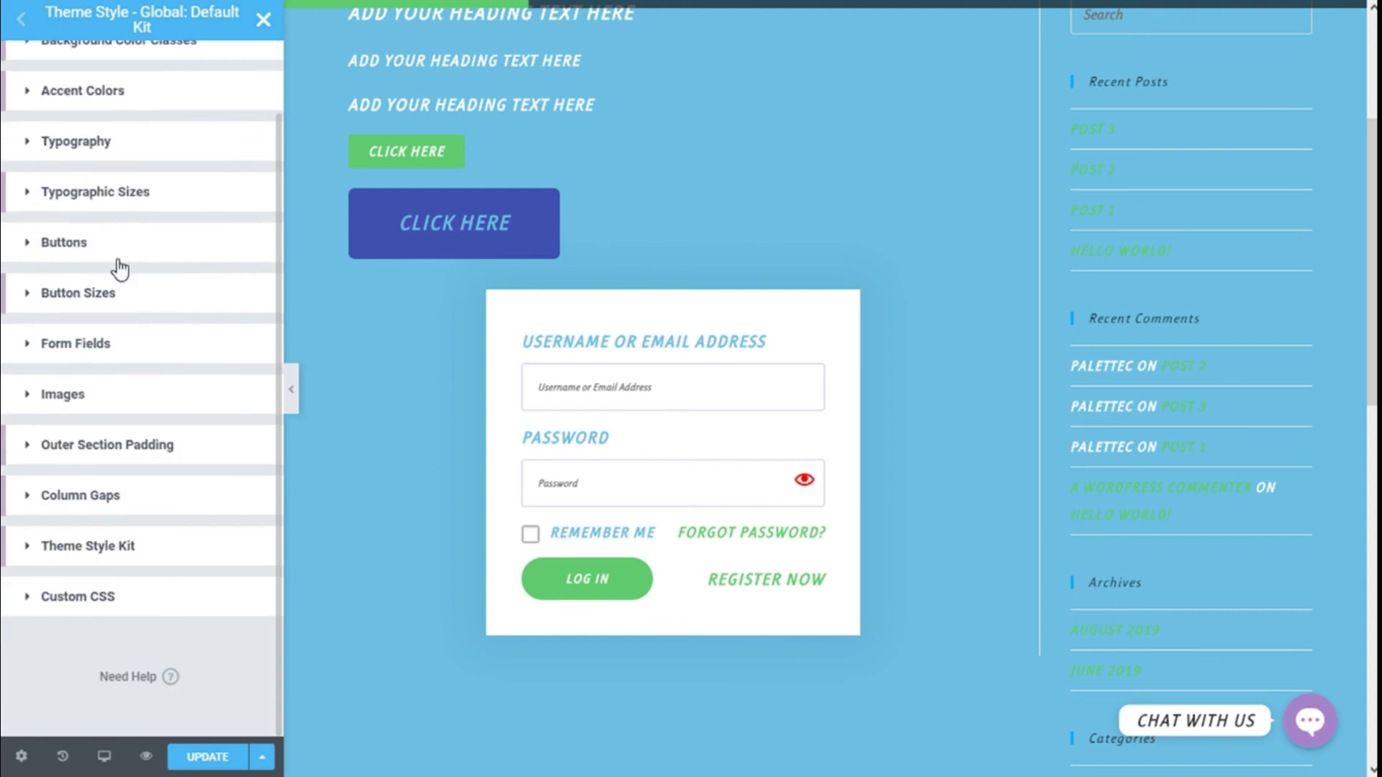
# - Open the column gap settings and try adjusting the Wider padding on all sides, ending at 0 px
pyautogui.click(124, 505)
pyautogui.scroll(-10, 131, 232)
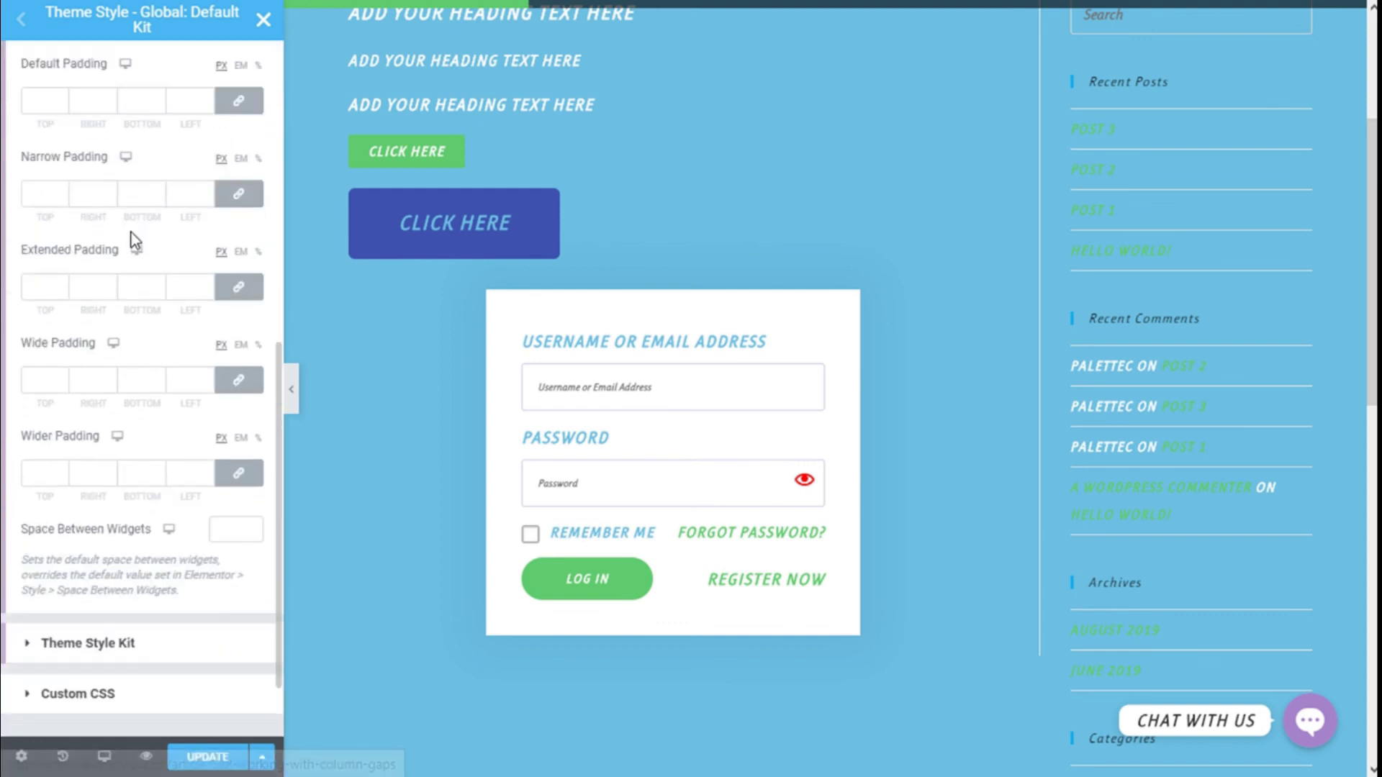
pyautogui.click(64, 475)
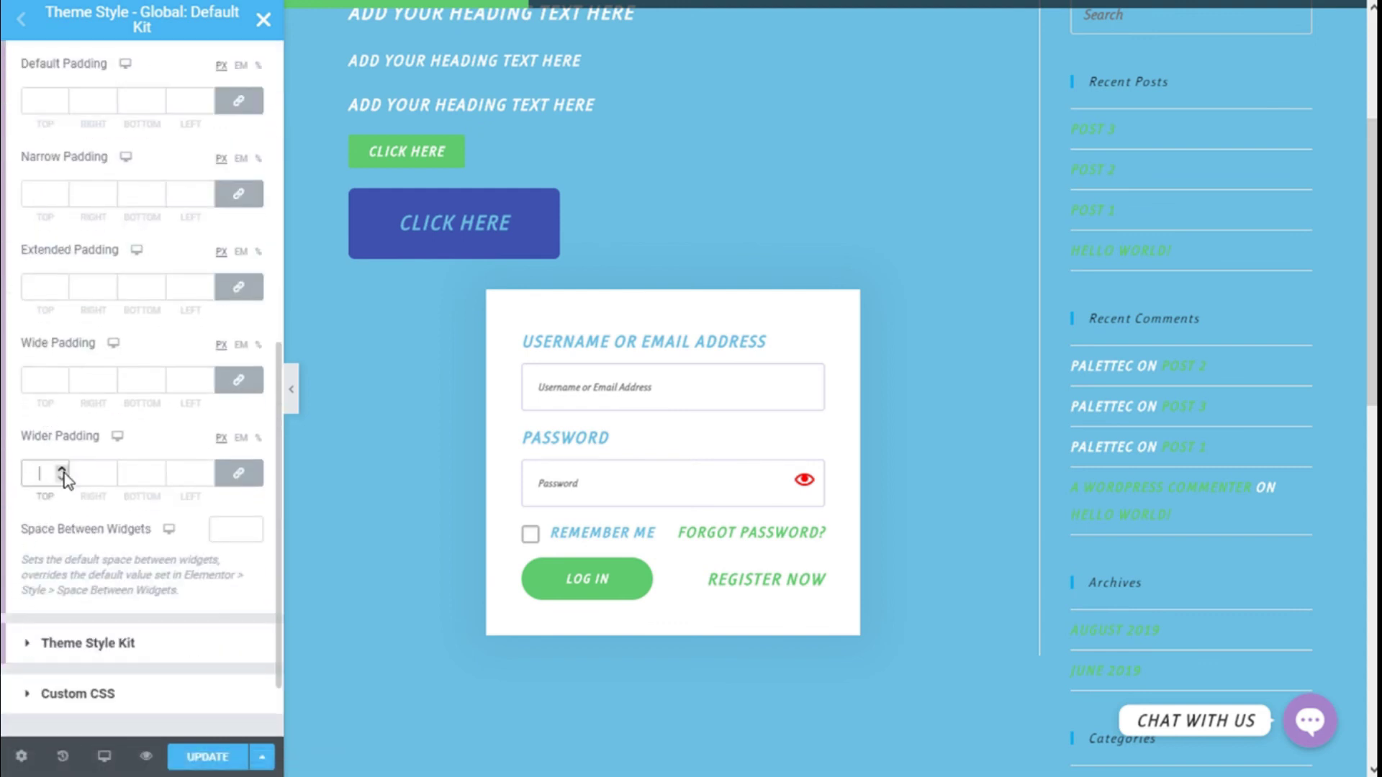
pyautogui.click(63, 471)
pyautogui.click(63, 472)
pyautogui.click(61, 478)
pyautogui.click(61, 478)
# - Try stepping the Wide column gap padding up to 9 px on all four sides
pyautogui.click(64, 381)
pyautogui.click(62, 386)
pyautogui.click(62, 385)
pyautogui.click(61, 386)
pyautogui.click(61, 383)
pyautogui.click(62, 377)
pyautogui.click(63, 376)
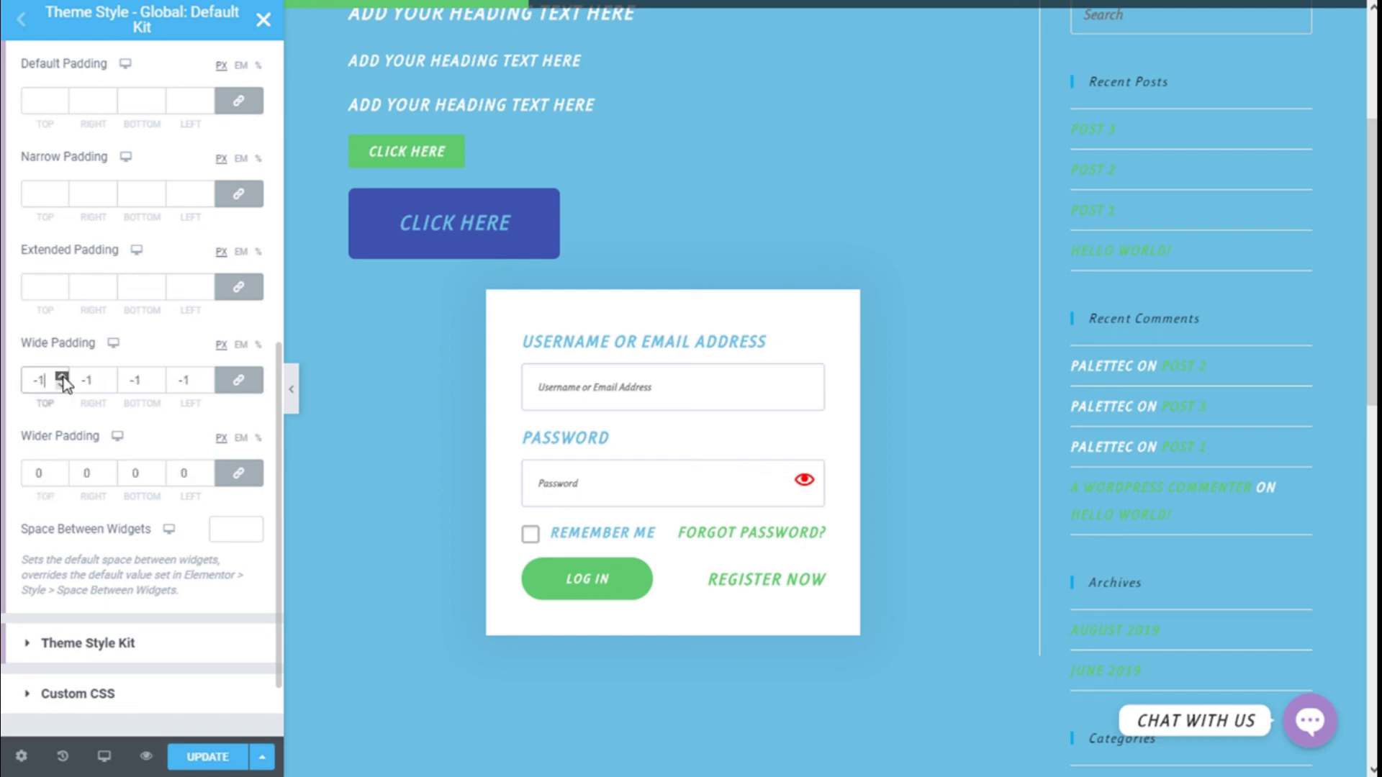
pyautogui.click(62, 376)
pyautogui.click(62, 376)
pyautogui.click(63, 376)
pyautogui.click(63, 376)
pyautogui.click(63, 377)
pyautogui.click(63, 376)
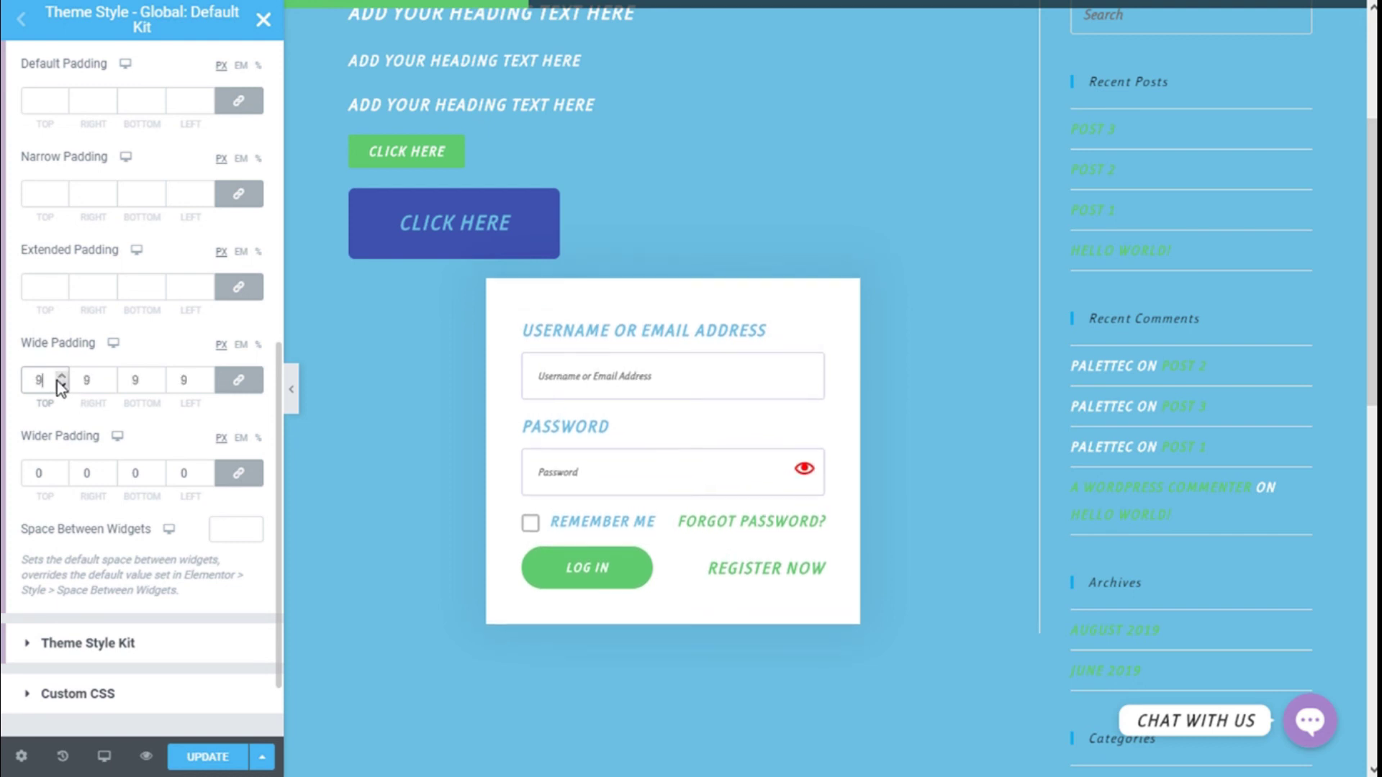
# - Clear the Wide and Wider column gap padding values
pyautogui.scroll(2, 48, 389)
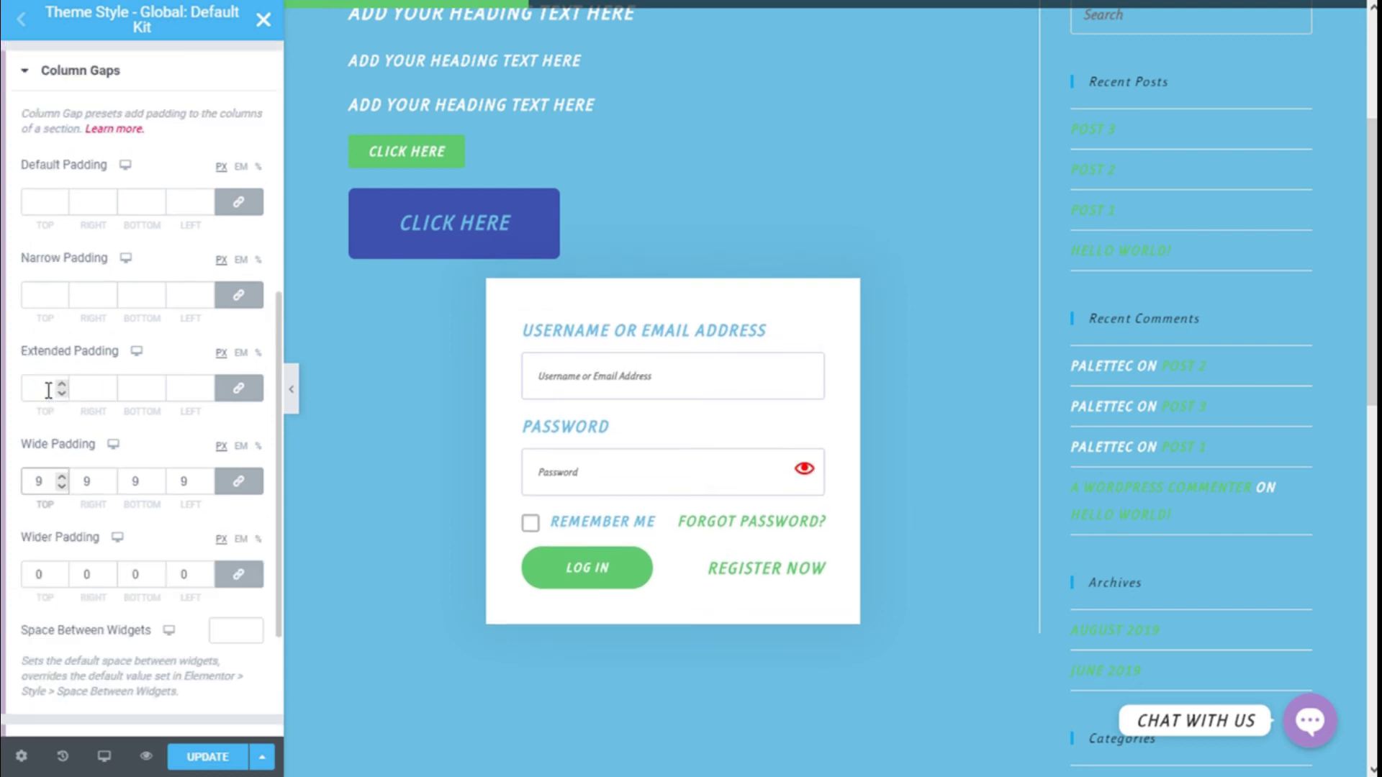
pyautogui.click(45, 482)
pyautogui.press('BackSpace')
pyautogui.click(39, 574)
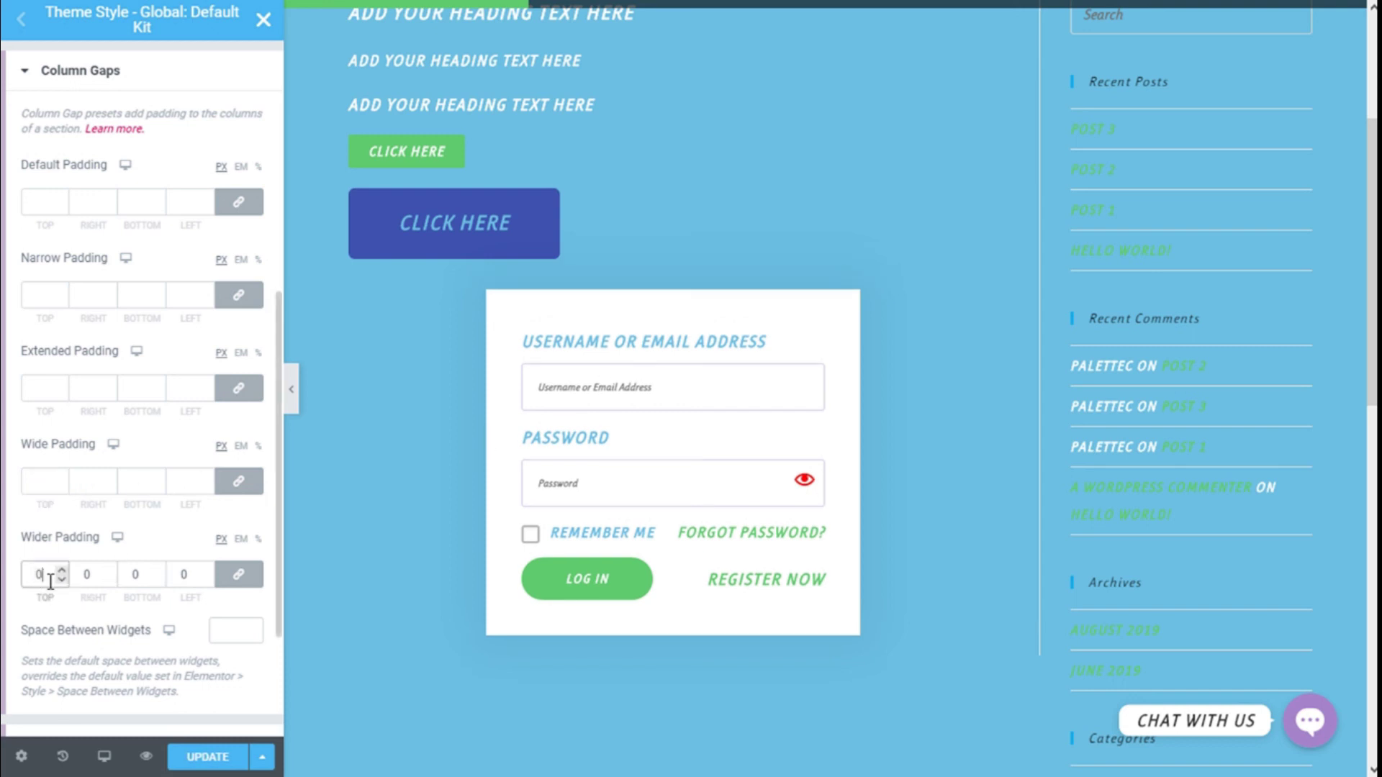
pyautogui.press('BackSpace')
pyautogui.scroll(-2, 92, 524)
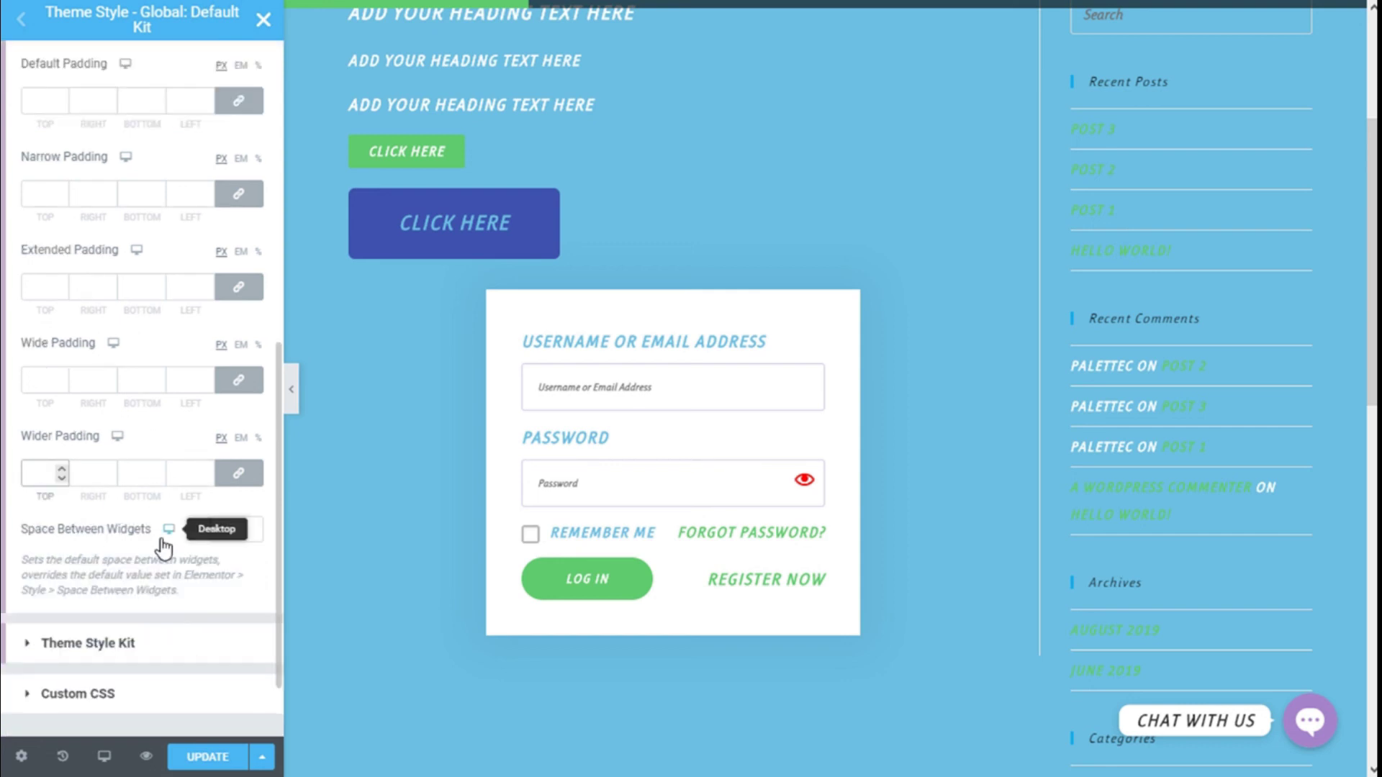
# - Try increasing the space between widgets from 1 to 5, and clear the value
pyautogui.click(251, 525)
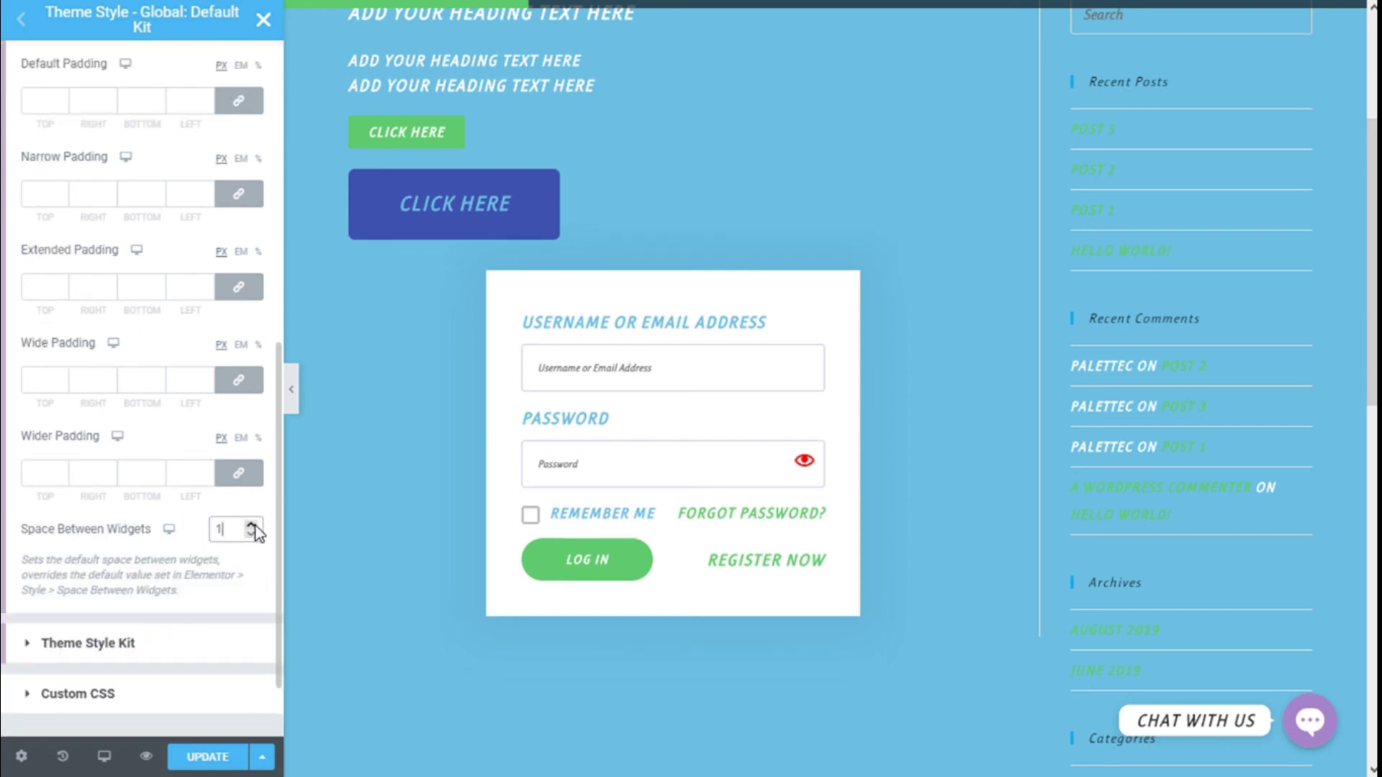
pyautogui.click(250, 526)
pyautogui.click(251, 525)
pyautogui.click(251, 525)
pyautogui.click(251, 525)
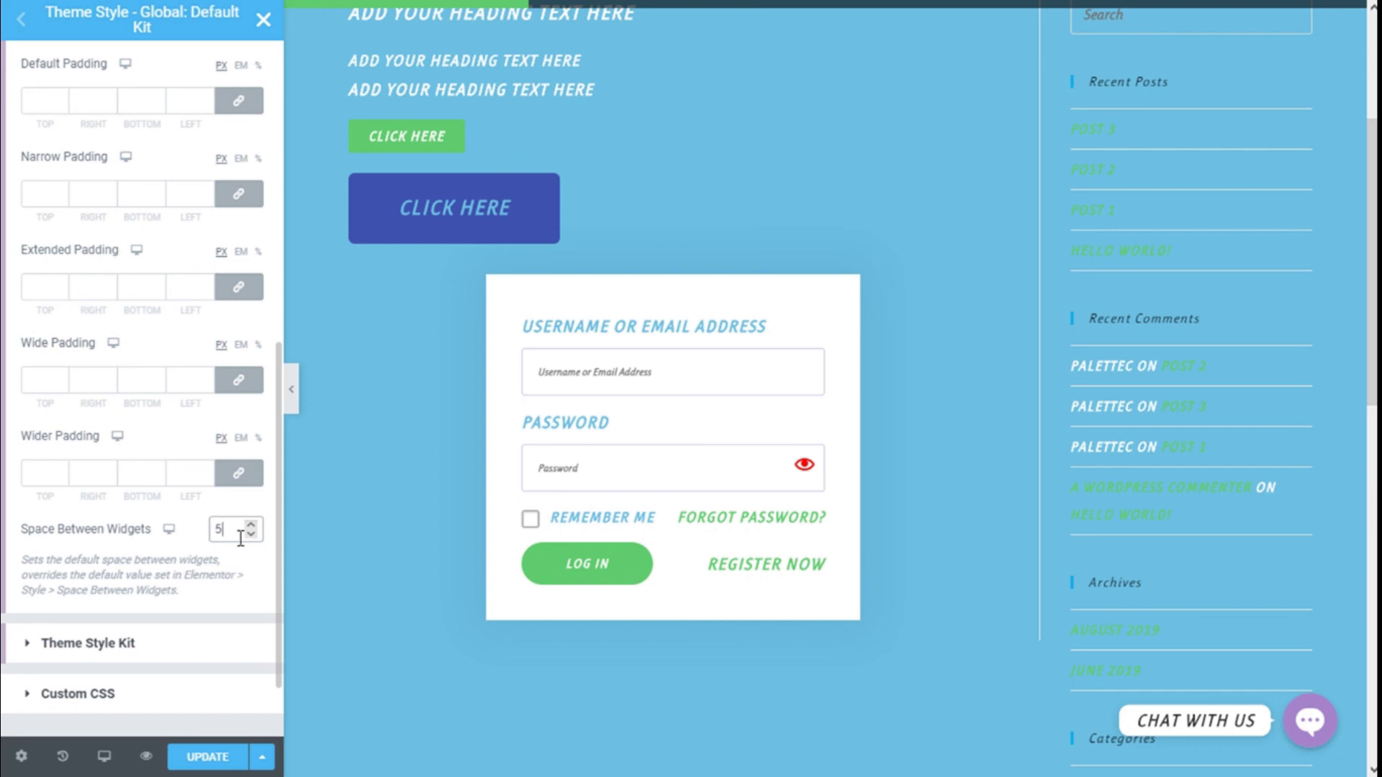
pyautogui.press('BackSpace')
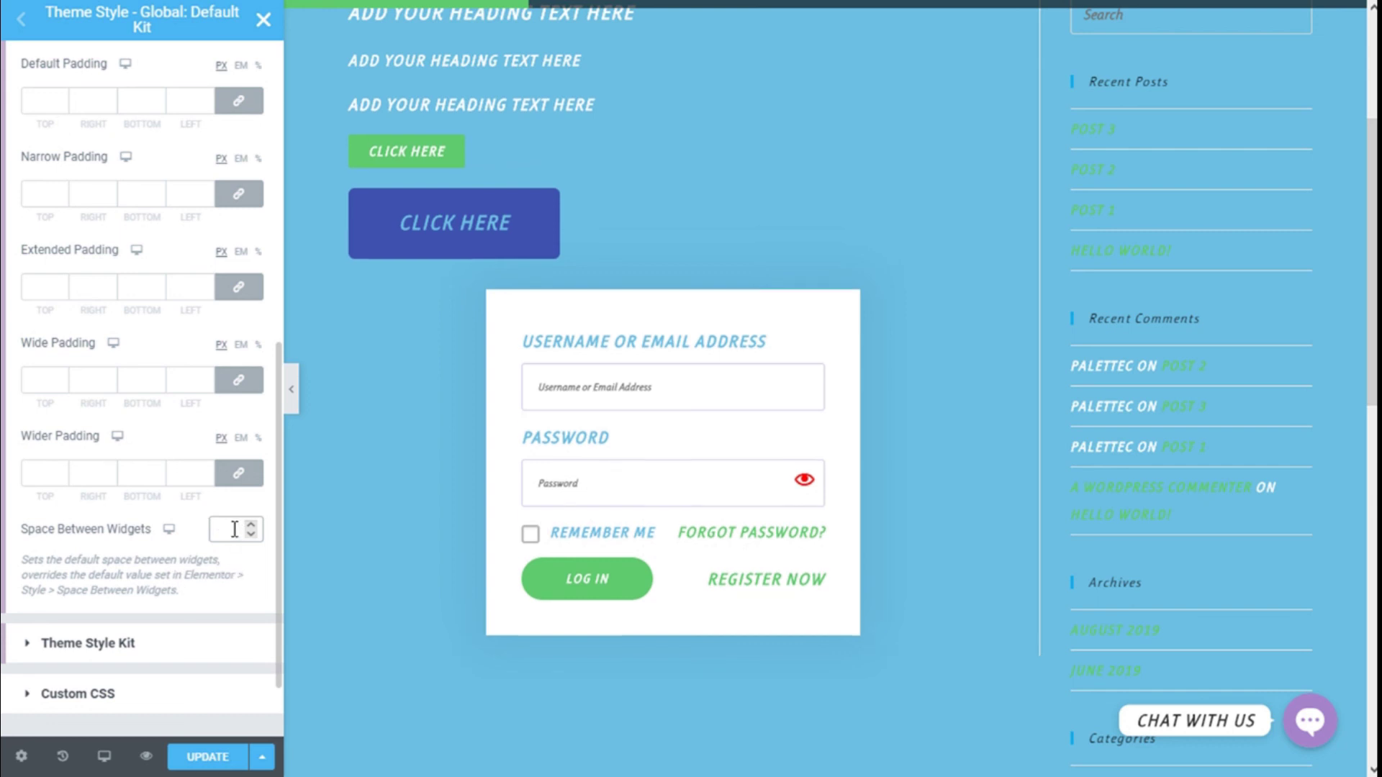
# - Collapse the column gap settings and open the Theme Style Kit options for resetting, saving and exporting the kit
pyautogui.scroll(4, 166, 551)
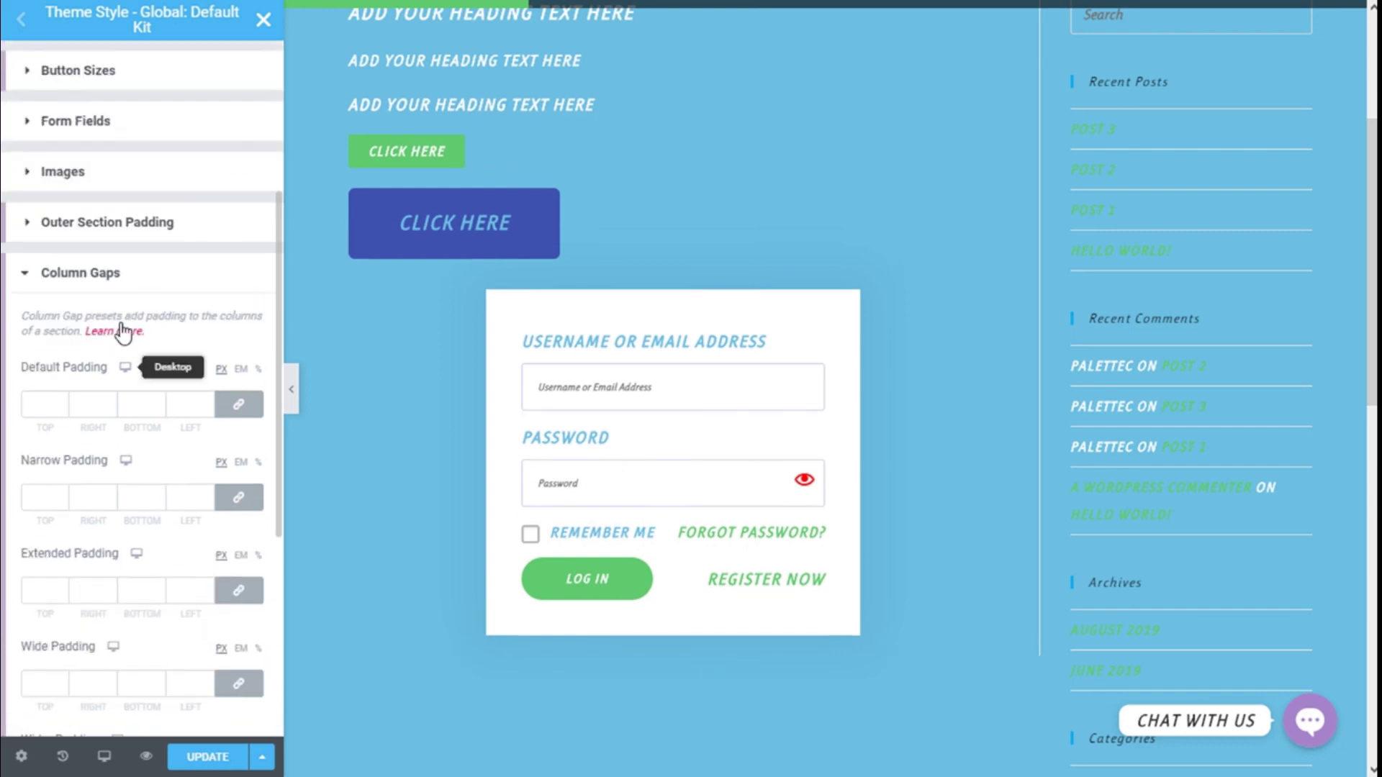
pyautogui.click(115, 272)
pyautogui.scroll(-1, 126, 288)
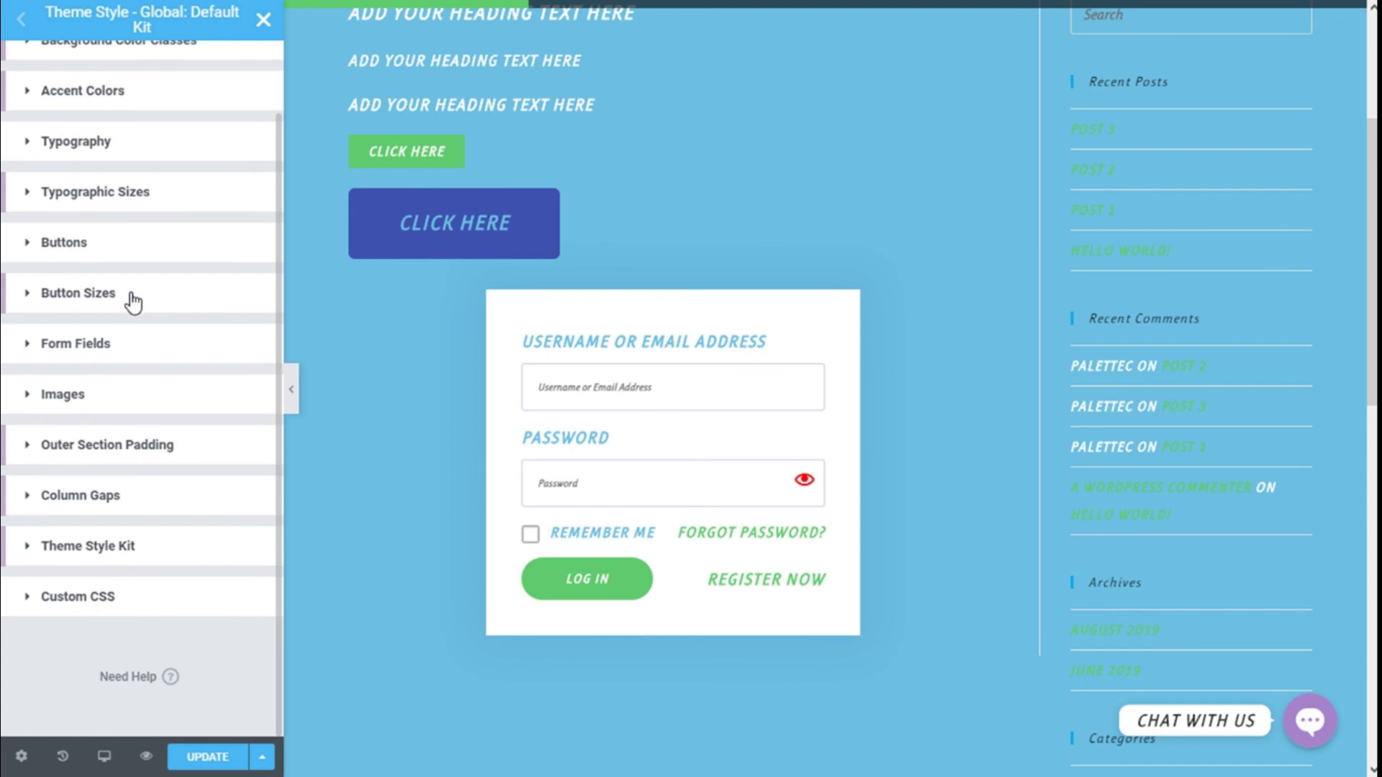
pyautogui.click(111, 546)
pyautogui.scroll(-3, 208, 169)
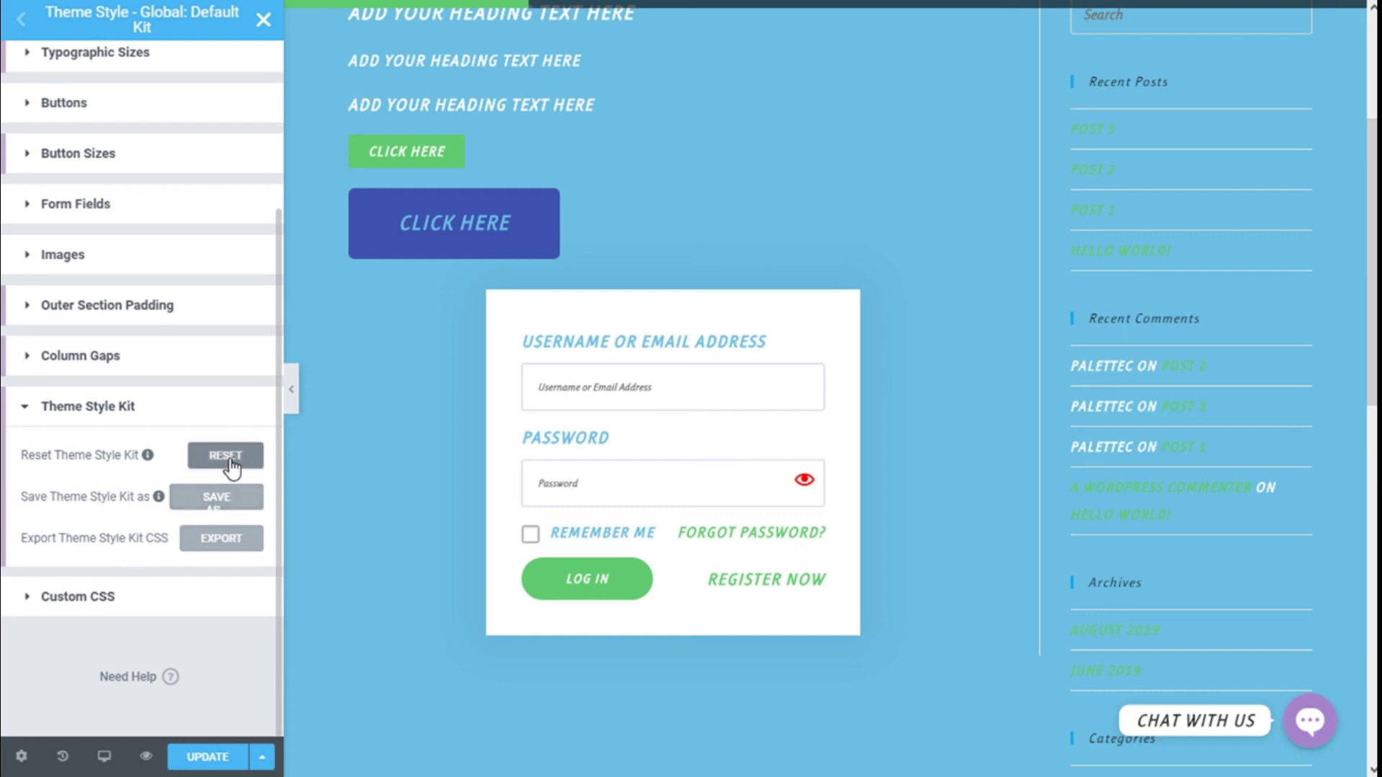
# - Look at the theme style's Custom CSS section and collapse it
pyautogui.click(124, 608)
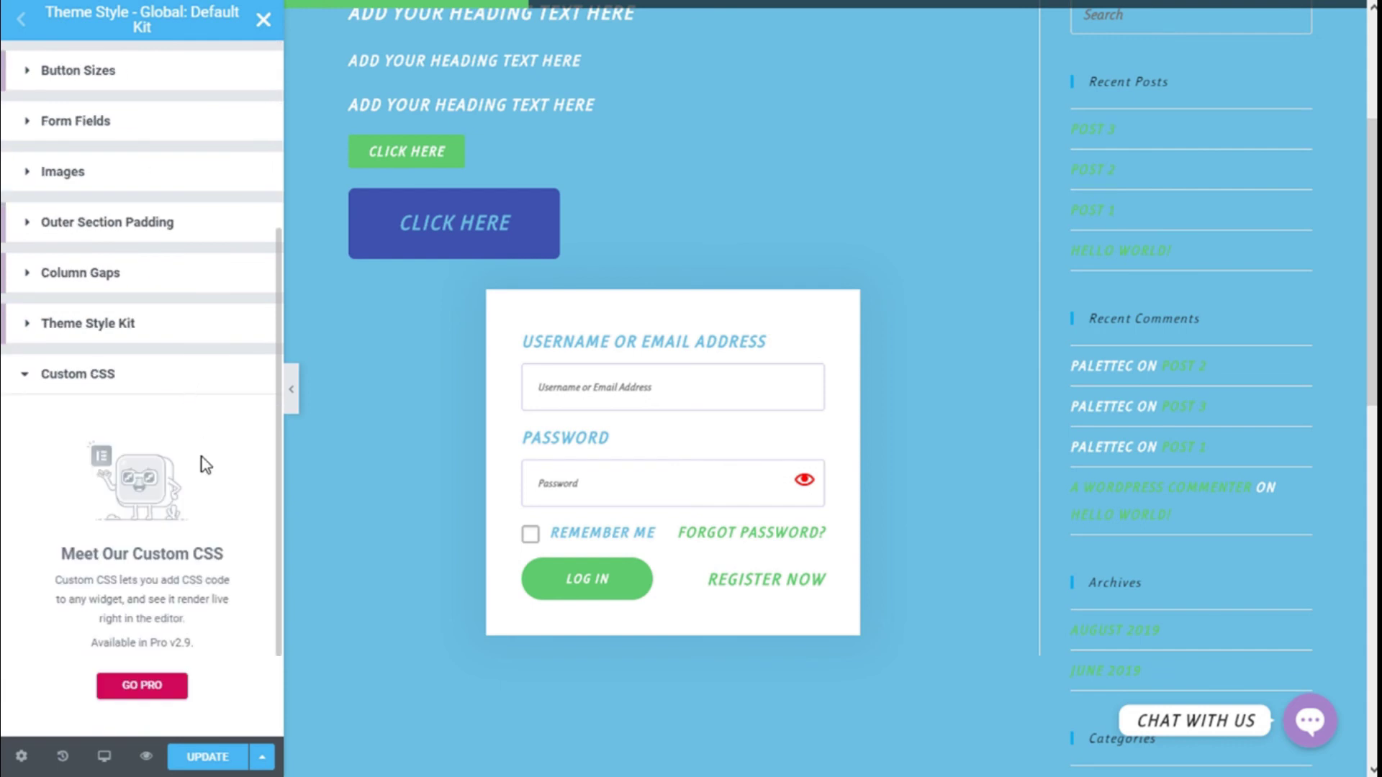
pyautogui.scroll(2, 144, 576)
pyautogui.scroll(-3, 126, 546)
pyautogui.scroll(4, 173, 497)
pyautogui.click(68, 481)
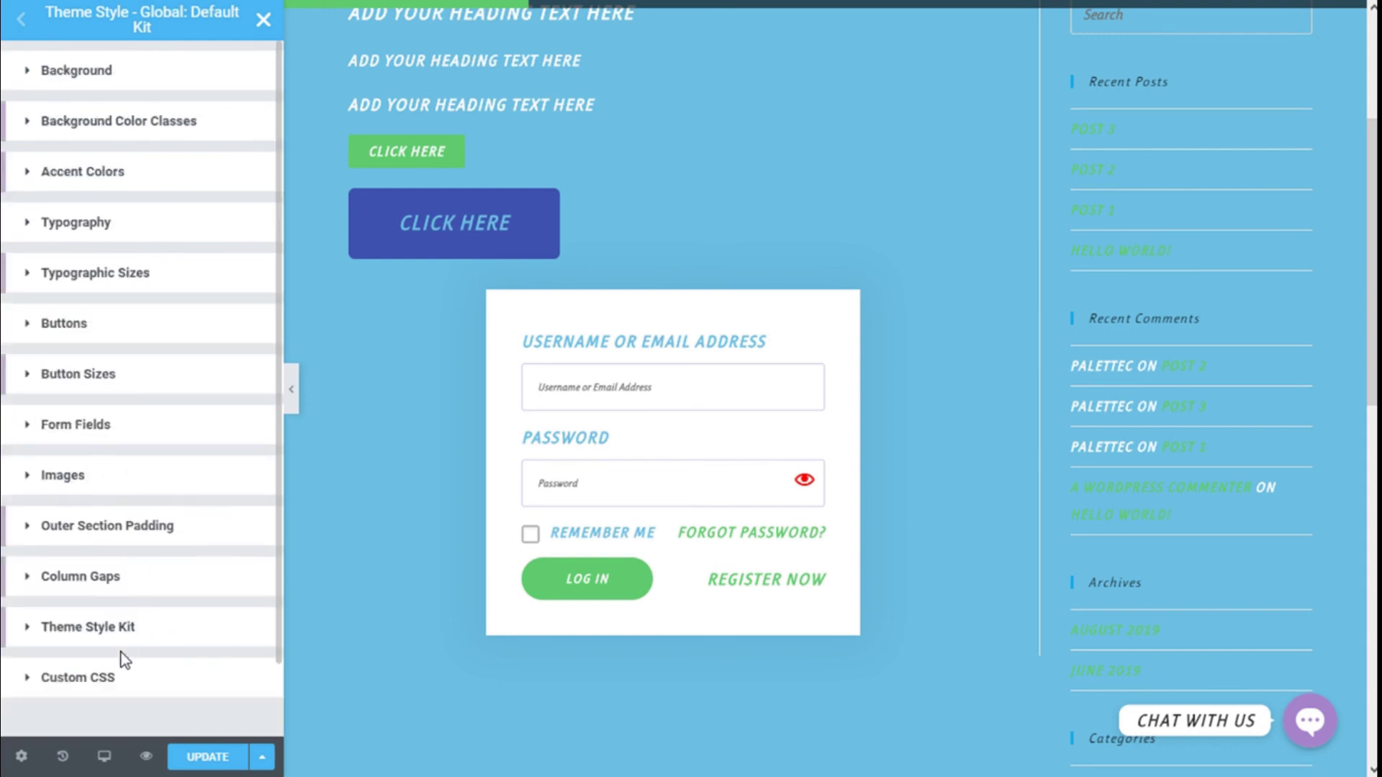
# - Reopen the Theme Style Kit options, look over the page preview and save the updated theme style
pyautogui.click(124, 640)
pyautogui.scroll(4, 792, 547)
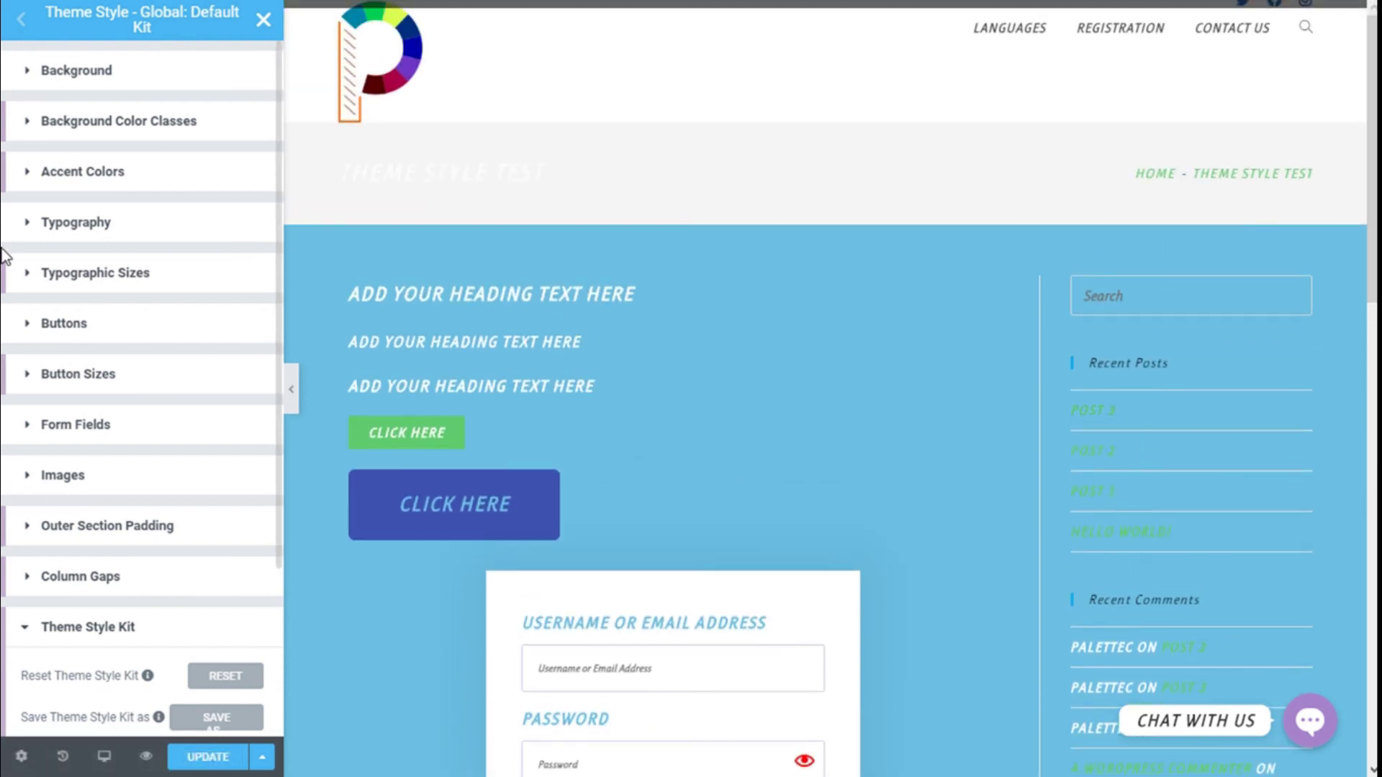
pyautogui.scroll(-5, 1324, 240)
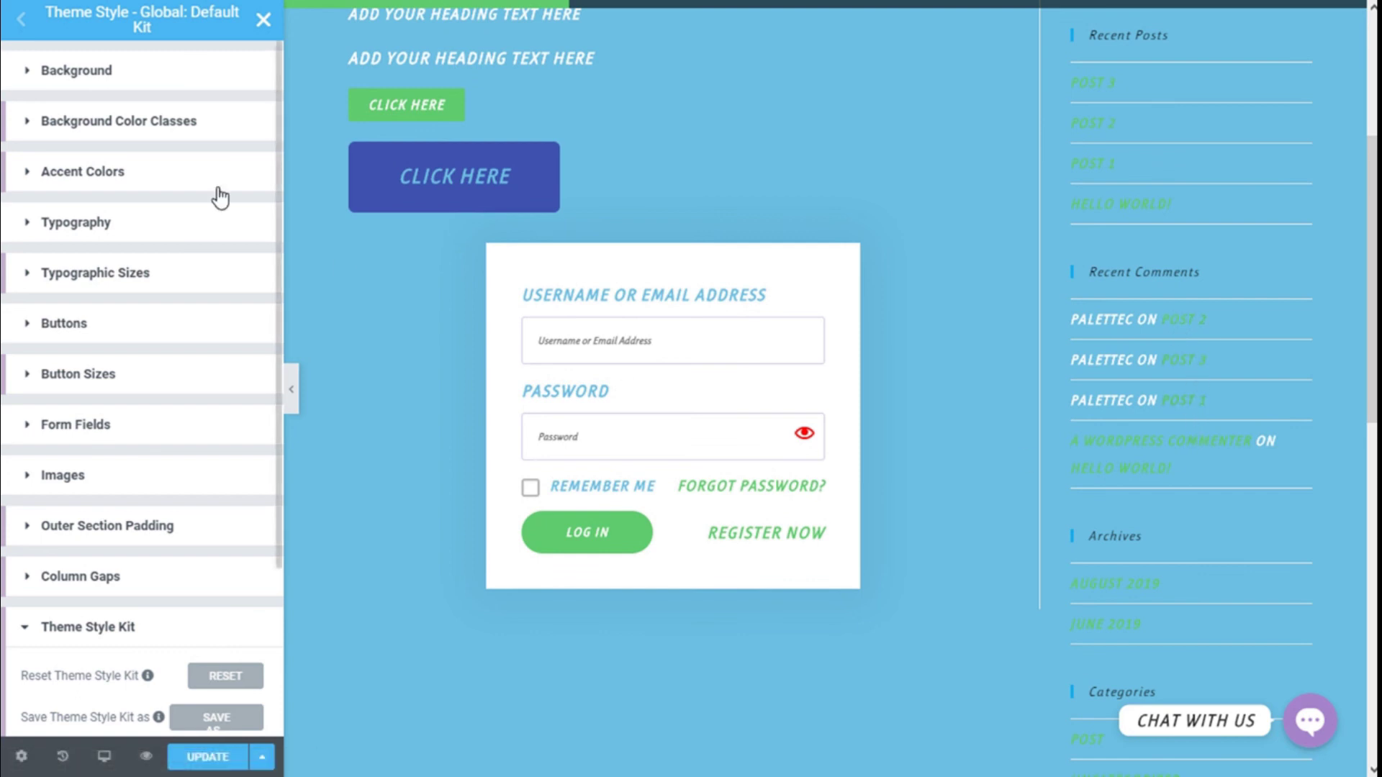
pyautogui.click(219, 759)
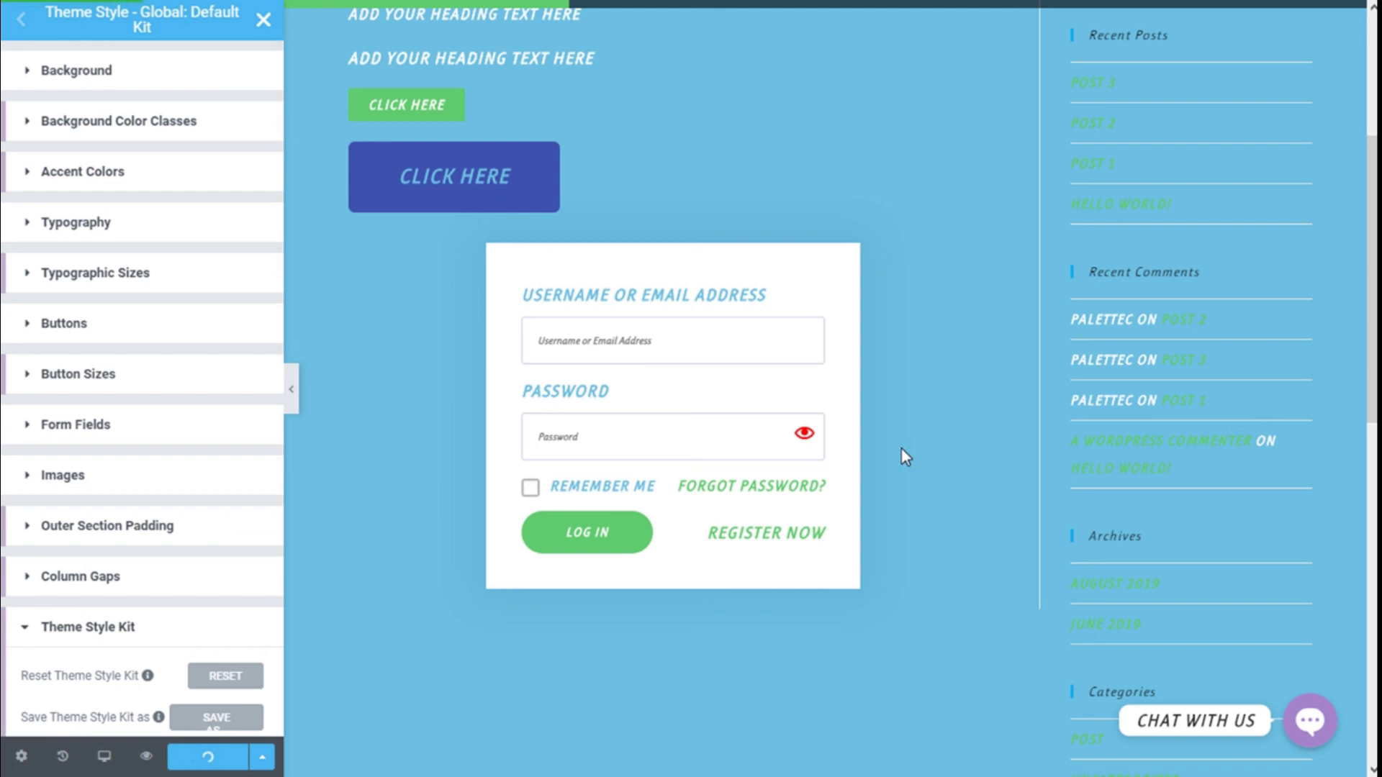